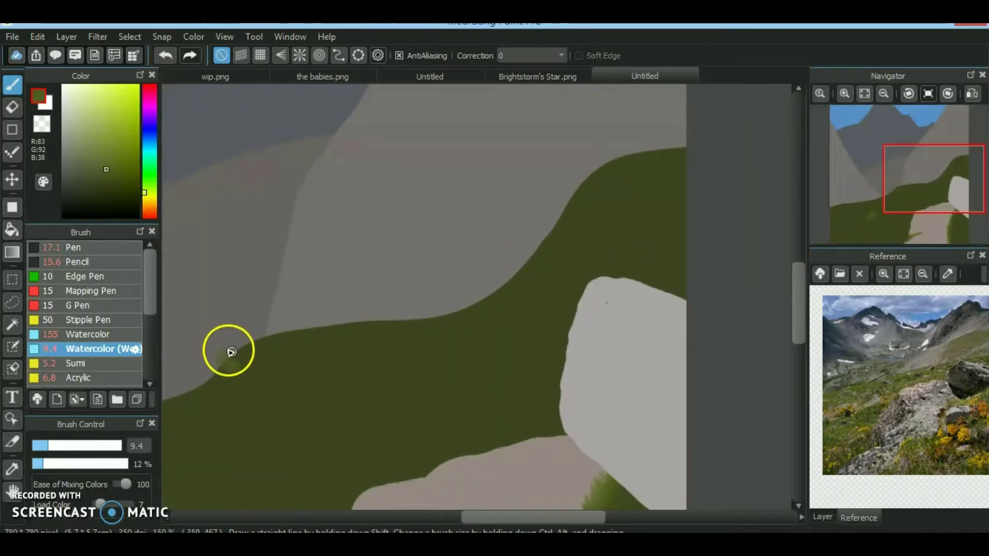
Paint grass blades along the hill's crest at the canvas's left side and blend their base into the dark green
{"action": "mouse_move", "coordinate": [231, 344]}
{"action": "left_mouse_down"}
{"action": "mouse_move", "coordinate": [304, 324]}
{"action": "mouse_move", "coordinate": [343, 336]}
{"action": "mouse_move", "coordinate": [278, 349]}
{"action": "mouse_move", "coordinate": [283, 383]}
{"action": "left_mouse_up"}
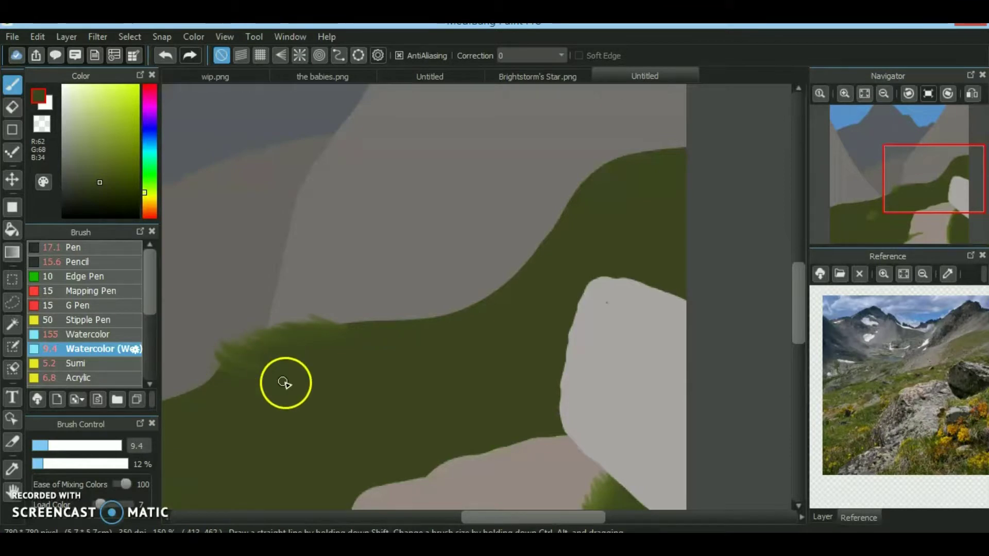
{"action": "scroll", "coordinate": [435, 354], "scroll_direction": "up", "scroll_amount": 1}
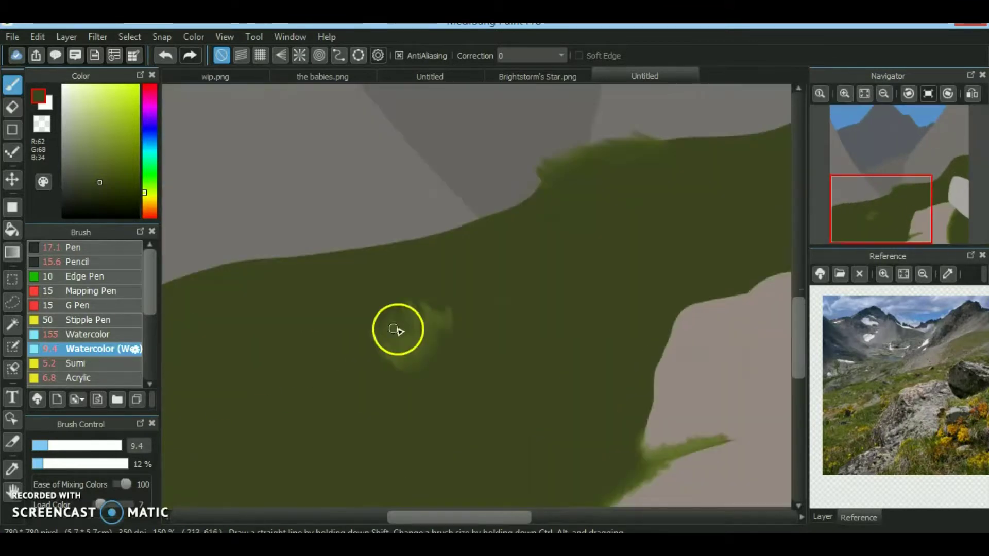
{"action": "scroll", "coordinate": [592, 268], "scroll_direction": "up", "scroll_amount": 1}
{"action": "mouse_move", "coordinate": [678, 237]}
{"action": "left_mouse_down"}
{"action": "mouse_move", "coordinate": [643, 271]}
{"action": "mouse_move", "coordinate": [506, 318]}
{"action": "mouse_move", "coordinate": [326, 335]}
{"action": "mouse_move", "coordinate": [463, 337]}
{"action": "mouse_move", "coordinate": [490, 310]}
{"action": "mouse_move", "coordinate": [613, 287]}
{"action": "mouse_move", "coordinate": [658, 228]}
{"action": "mouse_move", "coordinate": [671, 249]}
{"action": "mouse_move", "coordinate": [521, 288]}
{"action": "mouse_move", "coordinate": [423, 292]}
{"action": "mouse_move", "coordinate": [216, 330]}
{"action": "mouse_move", "coordinate": [266, 300]}
{"action": "mouse_move", "coordinate": [301, 313]}
{"action": "mouse_move", "coordinate": [336, 301]}
{"action": "mouse_move", "coordinate": [216, 358]}
{"action": "mouse_move", "coordinate": [260, 311]}
{"action": "mouse_move", "coordinate": [538, 289]}
{"action": "left_mouse_up"}
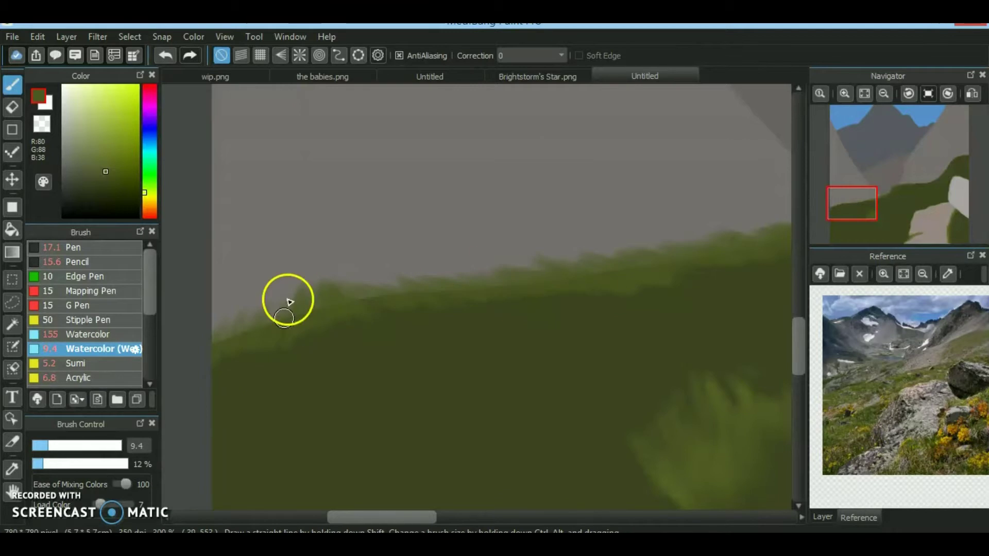
{"action": "mouse_move", "coordinate": [834, 215]}
{"action": "left_mouse_down"}
{"action": "mouse_move", "coordinate": [861, 214]}
{"action": "mouse_move", "coordinate": [849, 207]}
{"action": "left_mouse_up"}
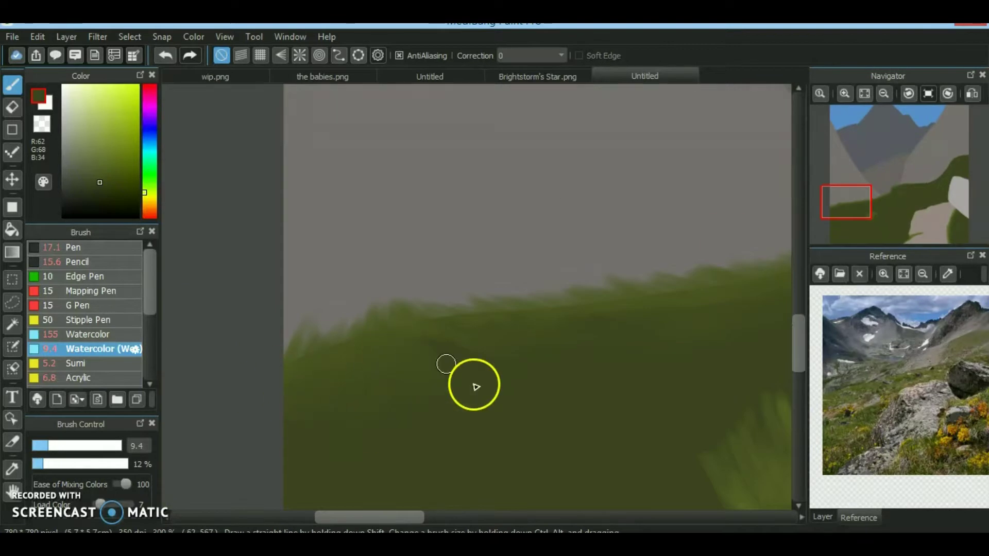
{"action": "mouse_move", "coordinate": [821, 216]}
{"action": "left_click", "coordinate": [865, 94]}
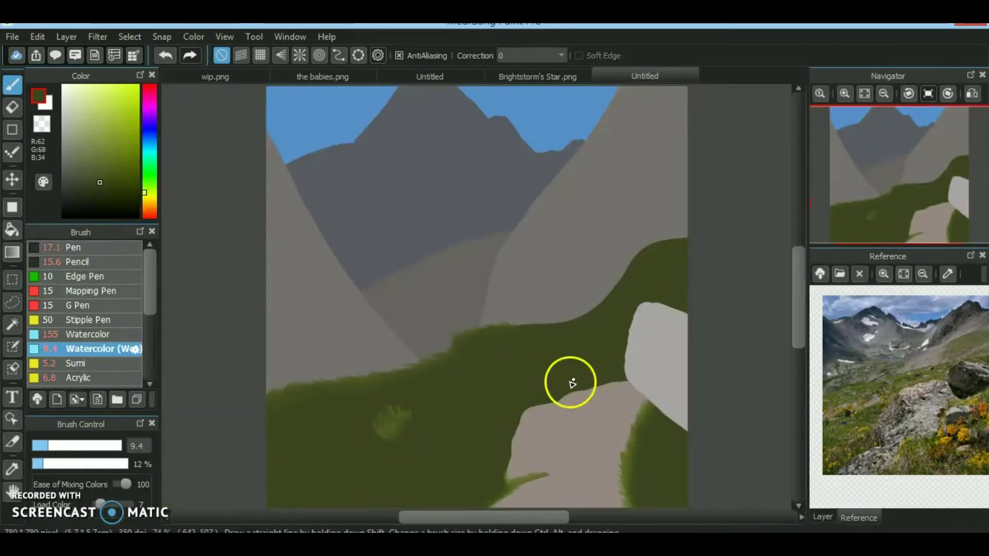
Set the wet watercolor brush to size 6 and paint grass blades along the right slope of the hill up to the canvas edge
{"action": "left_click", "coordinate": [75, 447]}
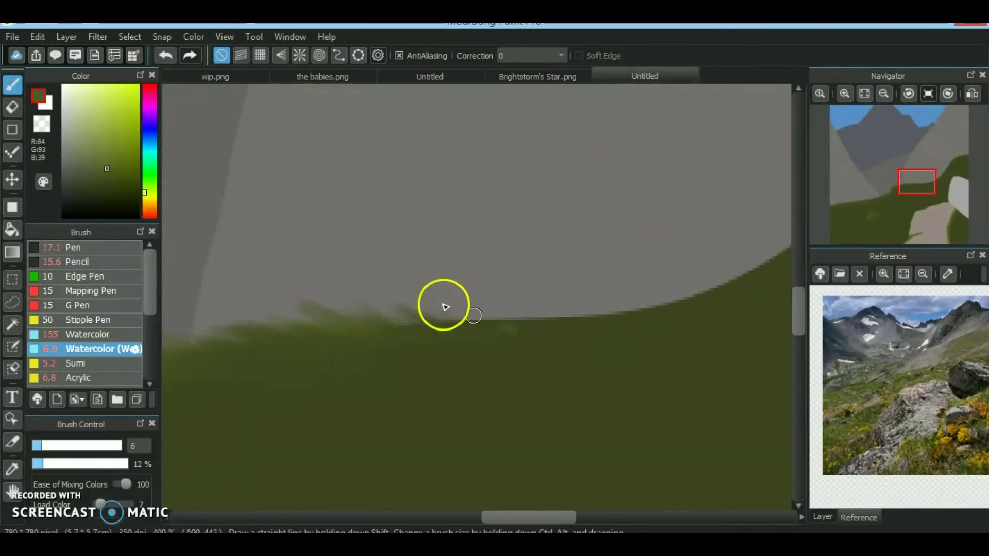
{"action": "left_click_drag", "start_coordinate": [556, 331], "coordinate": [681, 293]}
{"action": "left_click", "coordinate": [919, 190]}
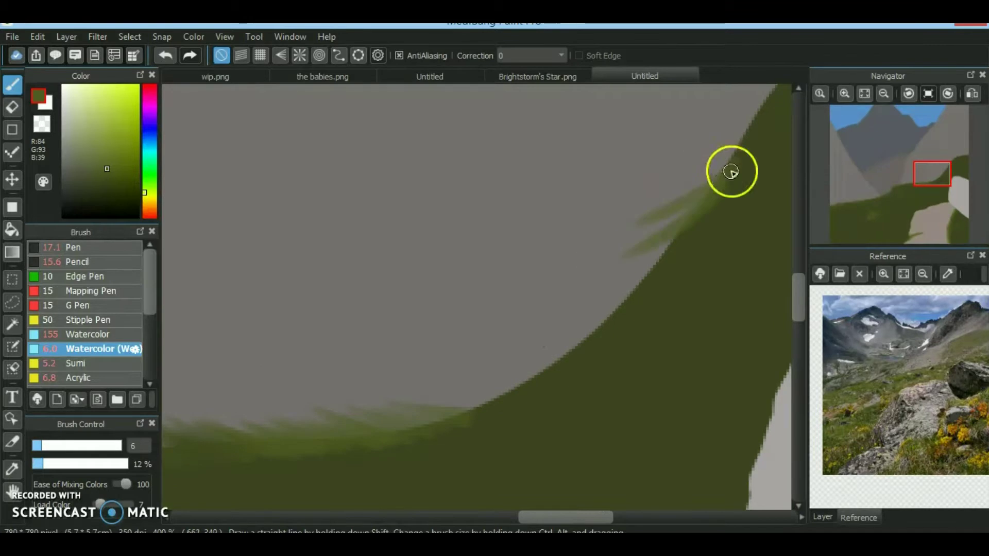
{"action": "left_click_drag", "start_coordinate": [731, 170], "coordinate": [466, 385]}
{"action": "left_click", "coordinate": [942, 165]}
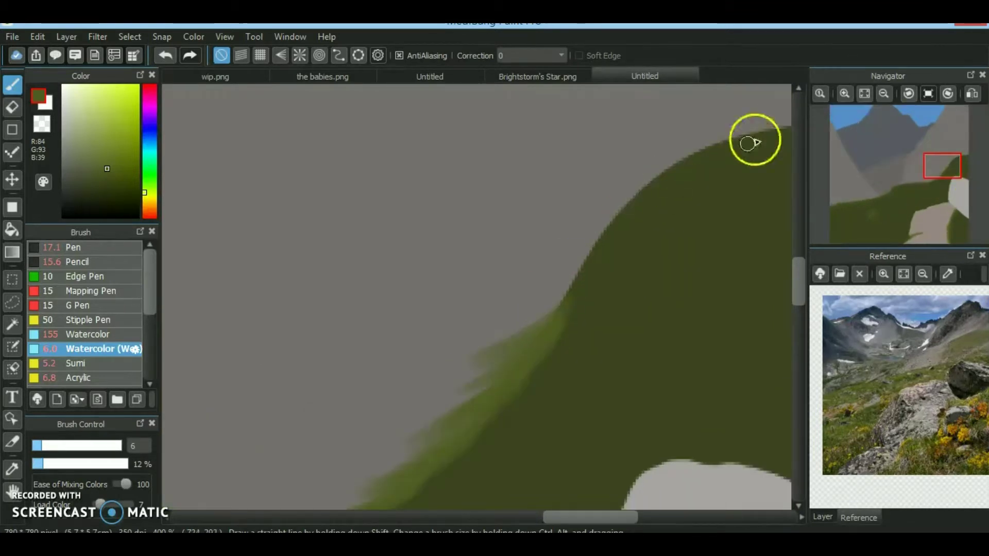
{"action": "left_click_drag", "start_coordinate": [734, 135], "coordinate": [553, 298]}
{"action": "left_click", "coordinate": [950, 158]}
{"action": "left_click_drag", "start_coordinate": [733, 190], "coordinate": [513, 344]}
{"action": "scroll", "coordinate": [395, 270], "scroll_direction": "down", "scroll_amount": 1}
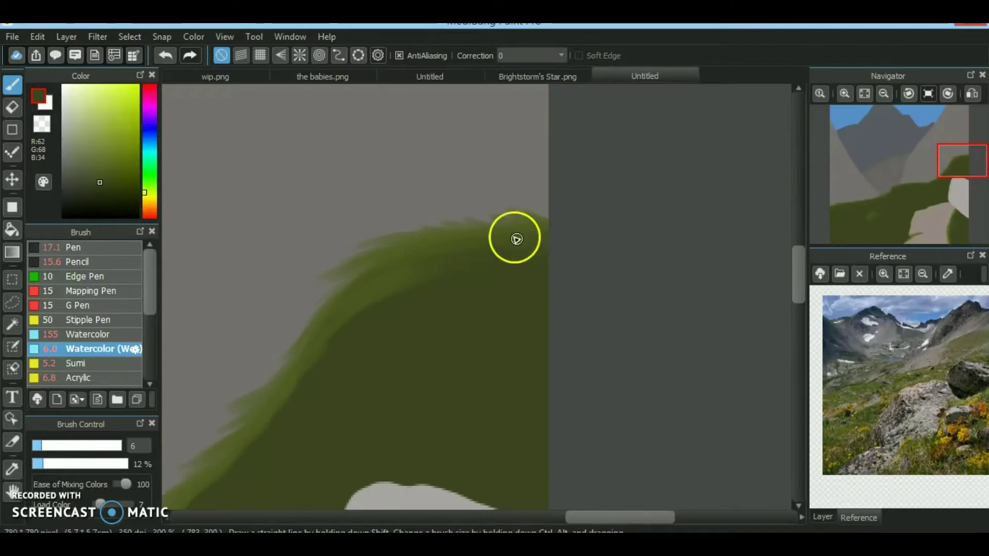
Enlarge the brush to 9.1 and blend the right slope's grass fringe into the hill's dark green
{"action": "mouse_move", "coordinate": [392, 330]}
{"action": "left_mouse_down", "text": "ctrl+alt"}
{"action": "mouse_move", "coordinate": [455, 360]}
{"action": "mouse_move", "coordinate": [480, 404]}
{"action": "mouse_move", "coordinate": [462, 250]}
{"action": "mouse_move", "coordinate": [443, 253]}
{"action": "left_mouse_up", "text": "ctrl+alt"}
{"action": "mouse_move", "coordinate": [304, 355]}
{"action": "left_mouse_down", "text": "ctrl+alt"}
{"action": "mouse_move", "coordinate": [393, 357]}
{"action": "mouse_move", "coordinate": [371, 327]}
{"action": "mouse_move", "coordinate": [378, 316]}
{"action": "left_mouse_up", "text": "ctrl+alt"}
{"action": "left_click", "coordinate": [938, 181]}
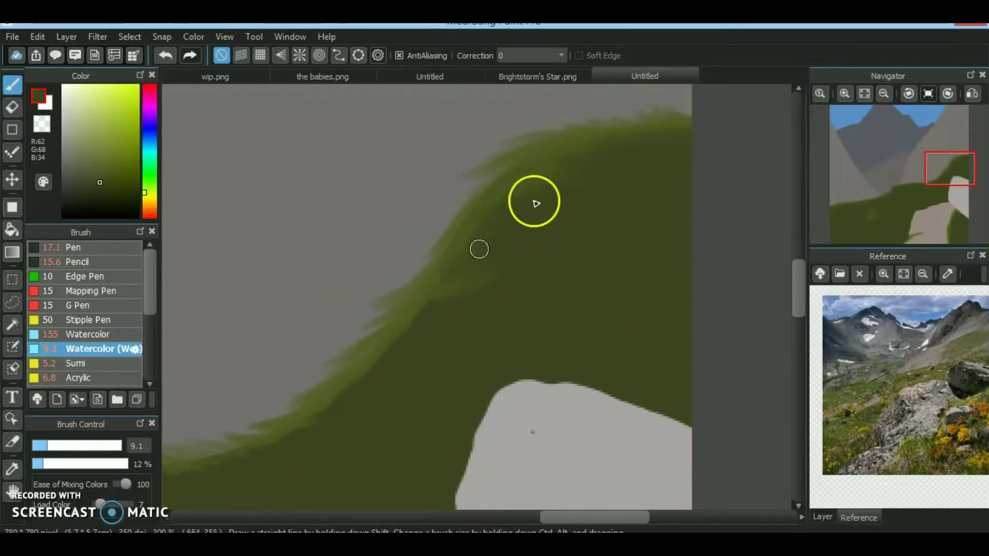
{"action": "left_click", "coordinate": [933, 181]}
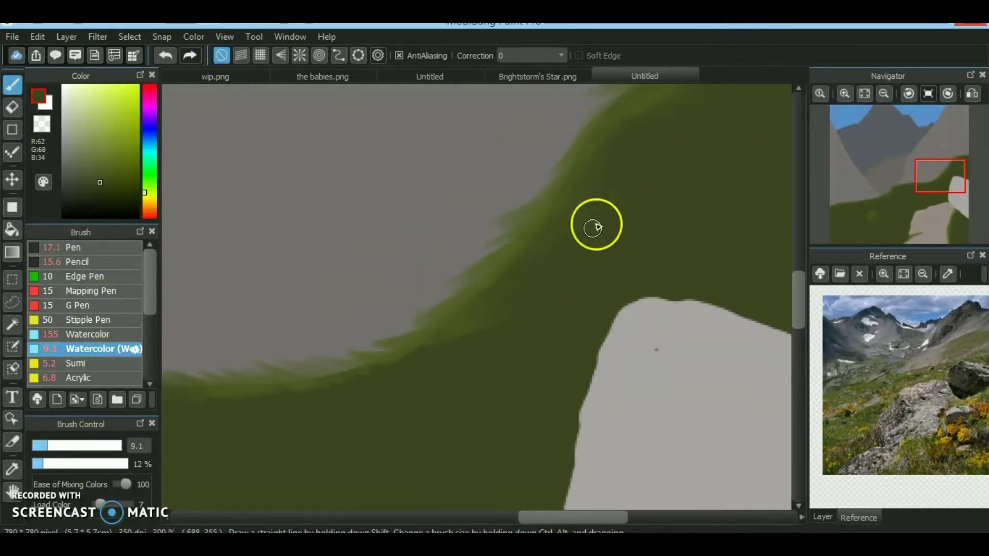
{"action": "left_click", "coordinate": [933, 183]}
{"action": "left_click", "coordinate": [375, 297], "text": "alt"}
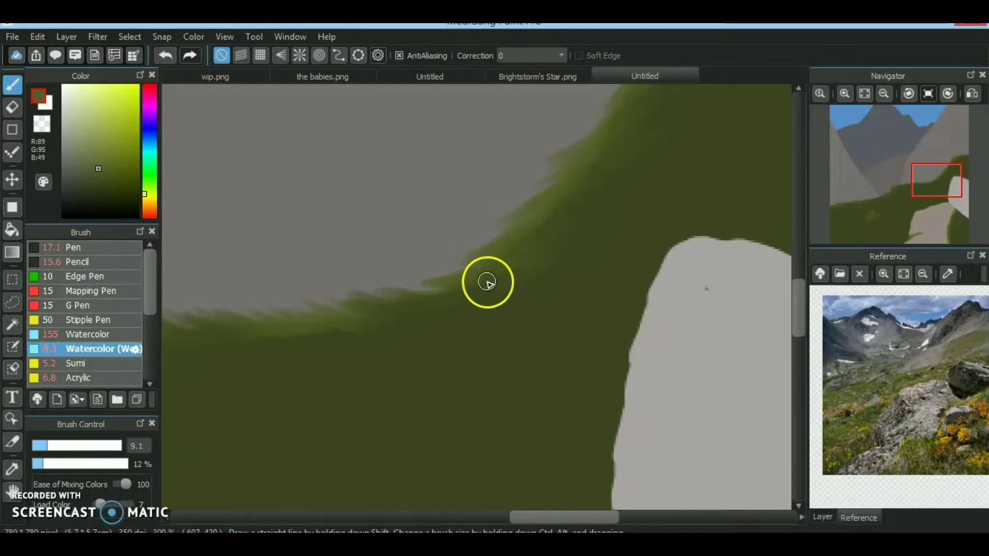
{"action": "left_click", "coordinate": [923, 185]}
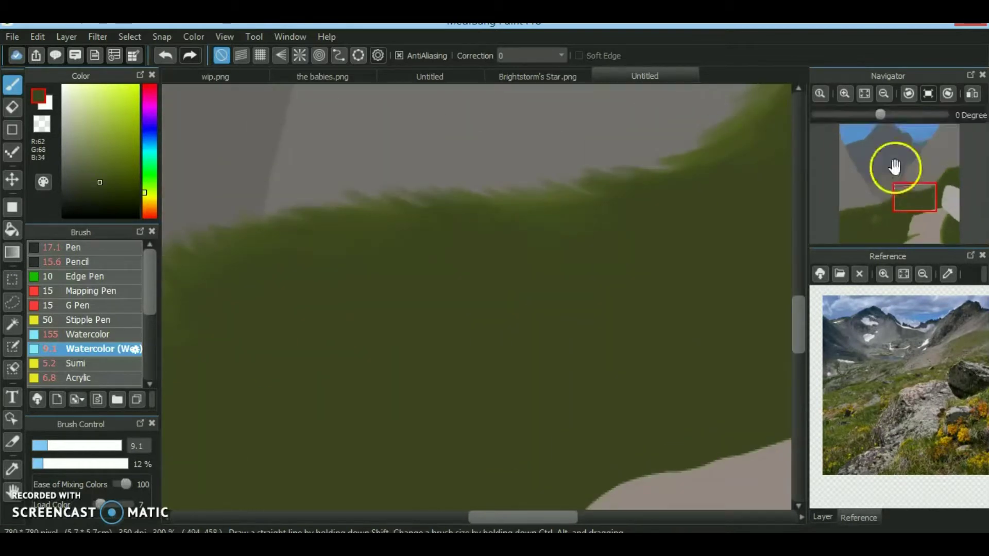
Paint over the light green patch in the lower hillside with the hill's dark green using a larger brush
{"action": "left_click", "coordinate": [864, 94]}
{"action": "left_click_drag", "start_coordinate": [415, 462], "coordinate": [375, 464]}
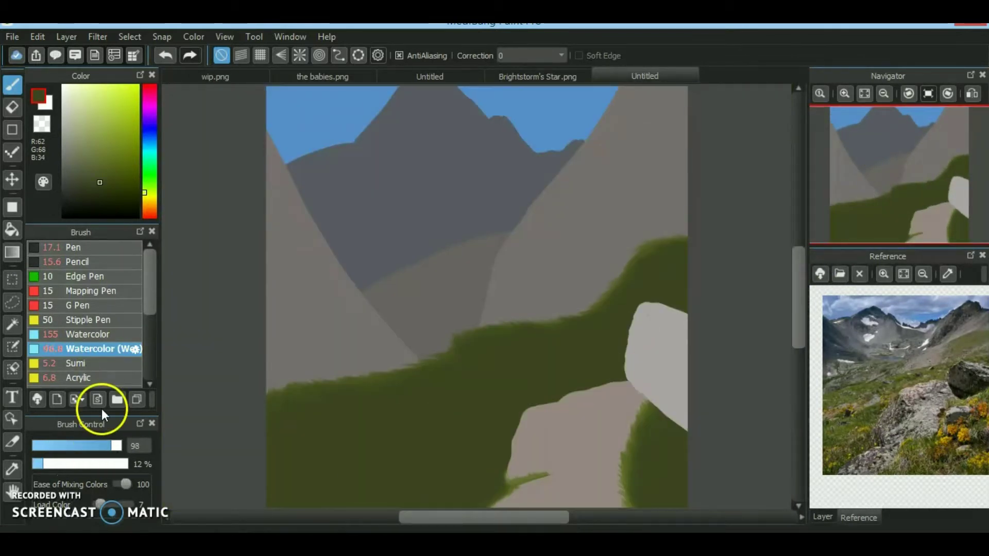
{"action": "left_click_drag", "start_coordinate": [635, 463], "coordinate": [567, 459]}
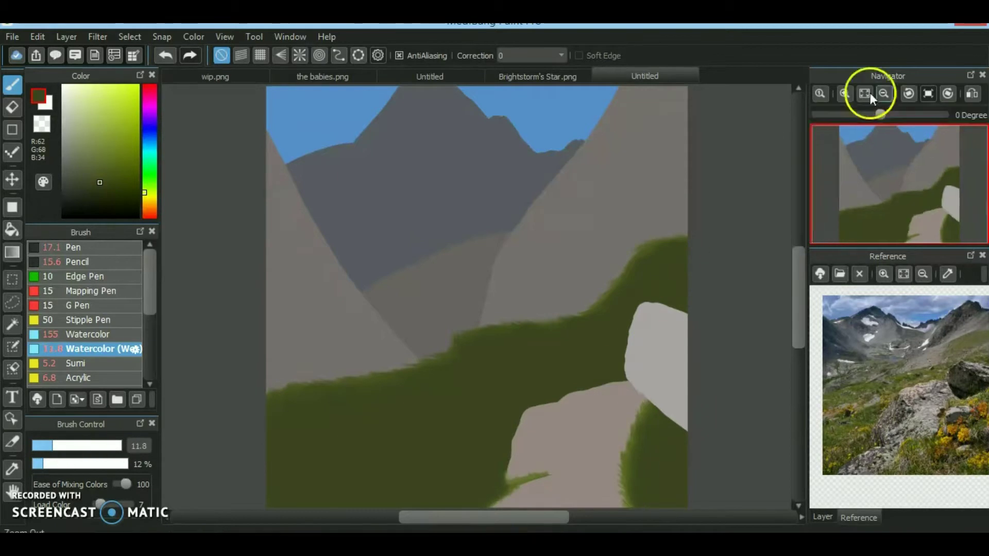
Set the brush to size 7.5, 51% opacity and load color 27, and try lighter green strokes below the hill crest
{"action": "left_click", "coordinate": [845, 93]}
{"action": "left_click", "coordinate": [896, 200]}
{"action": "left_click", "coordinate": [80, 464]}
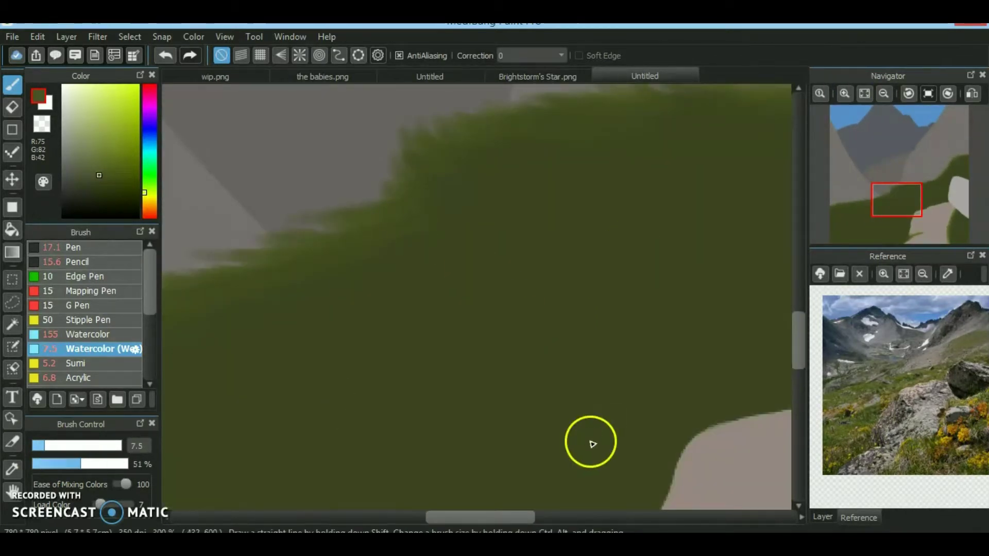
{"action": "left_click_drag", "start_coordinate": [100, 504], "coordinate": [106, 503]}
{"action": "left_click_drag", "start_coordinate": [471, 227], "coordinate": [544, 229]}
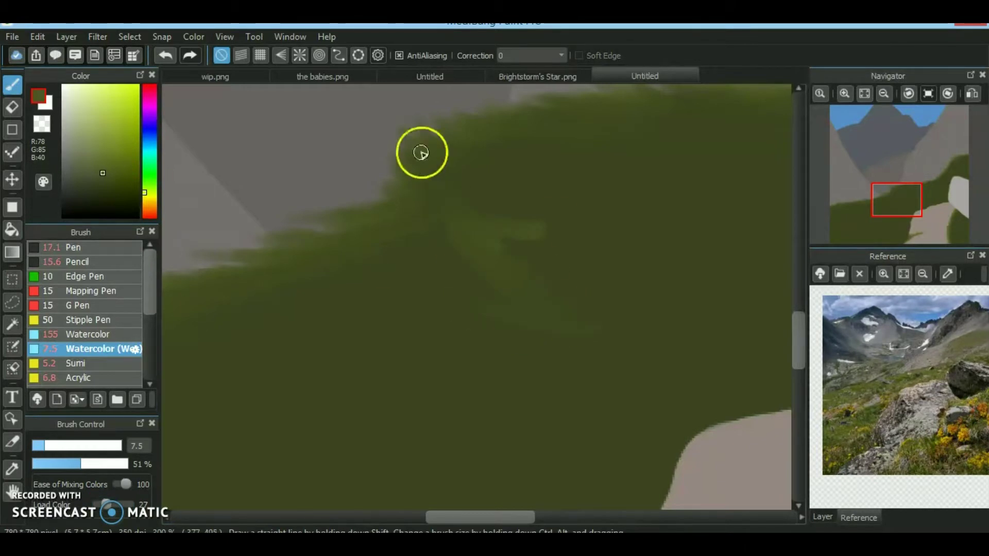
{"action": "left_click", "coordinate": [864, 93]}
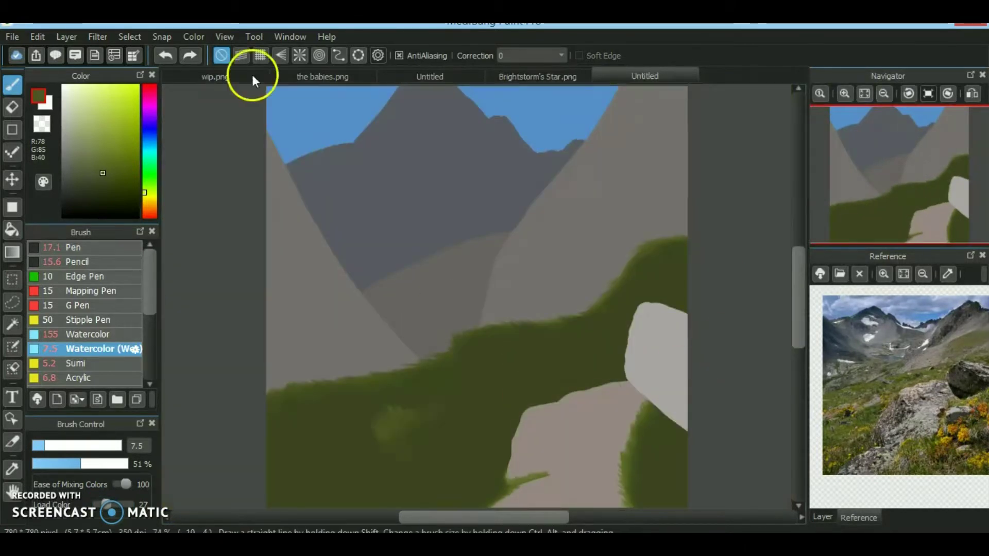
Paint a lighter green ridge line running from the hill crest down to the pinkish rock
{"action": "scroll", "coordinate": [419, 360], "scroll_direction": "up", "scroll_amount": 4}
{"action": "mouse_move", "coordinate": [443, 391]}
{"action": "left_mouse_down"}
{"action": "mouse_move", "coordinate": [369, 256]}
{"action": "mouse_move", "coordinate": [273, 157]}
{"action": "left_mouse_up"}
{"action": "scroll", "coordinate": [387, 281], "scroll_direction": "down", "scroll_amount": 5}
{"action": "scroll", "coordinate": [386, 280], "scroll_direction": "right", "scroll_amount": 3}
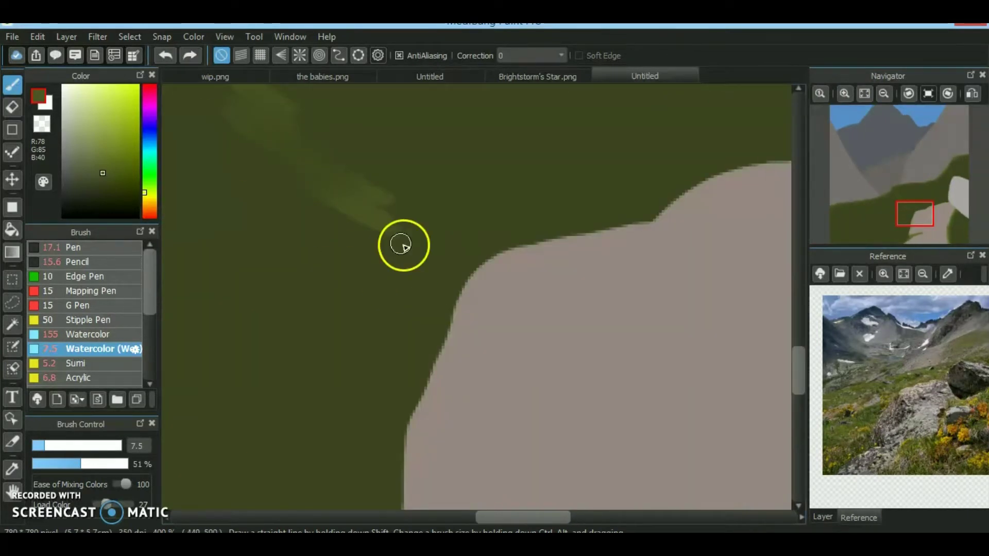
{"action": "mouse_move", "coordinate": [367, 261]}
{"action": "left_mouse_down"}
{"action": "mouse_move", "coordinate": [374, 238]}
{"action": "mouse_move", "coordinate": [427, 239]}
{"action": "left_mouse_up"}
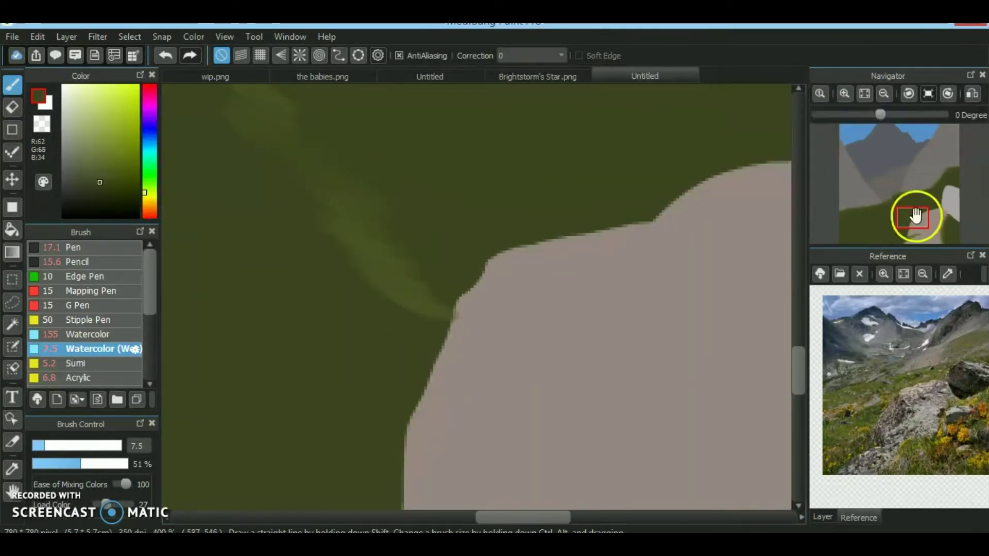
Refine the ridge line below the crest with a 3.7 brush and load color 47
{"action": "left_click_drag", "start_coordinate": [917, 214], "coordinate": [911, 207]}
{"action": "left_click", "coordinate": [841, 205]}
{"action": "mouse_move", "coordinate": [373, 242]}
{"action": "left_mouse_down"}
{"action": "mouse_move", "coordinate": [383, 284]}
{"action": "mouse_move", "coordinate": [373, 322]}
{"action": "left_mouse_up"}
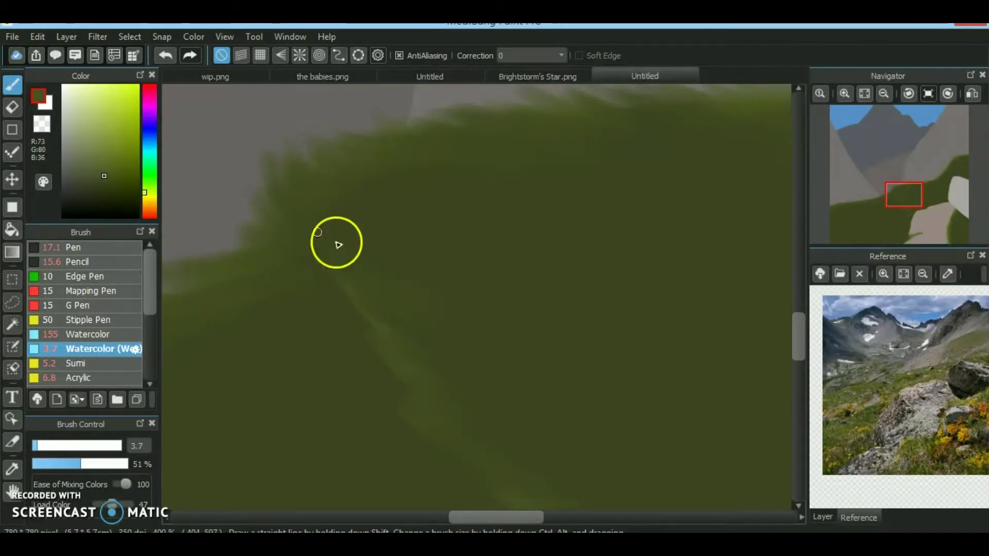
{"action": "scroll", "coordinate": [902, 221], "scroll_direction": "down", "scroll_amount": 5}
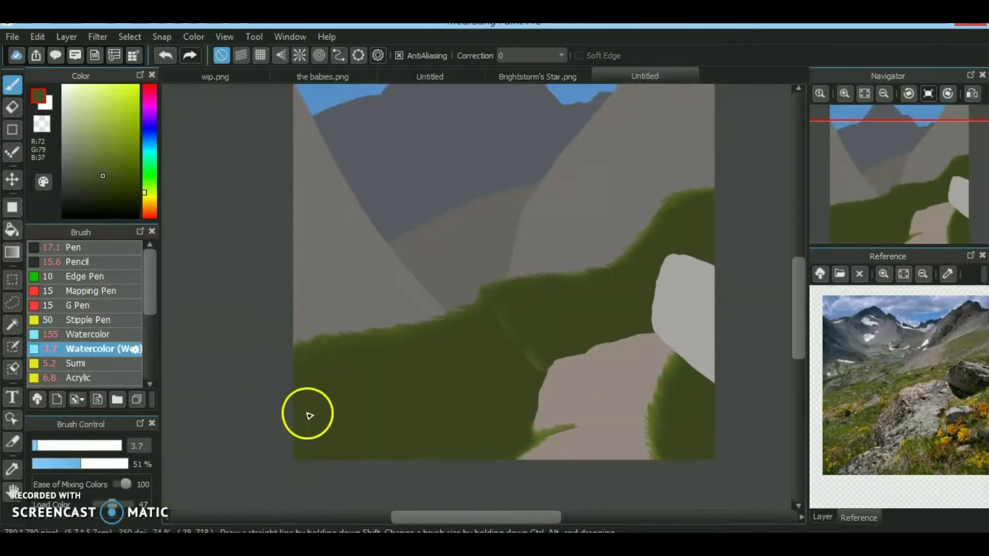
Set the brush to size 8.3 and paint a lighter green strip along the hill's left edge from the canvas bottom to the crest
{"action": "left_click", "coordinate": [845, 94]}
{"action": "left_click", "coordinate": [844, 93]}
{"action": "left_click", "coordinate": [40, 445]}
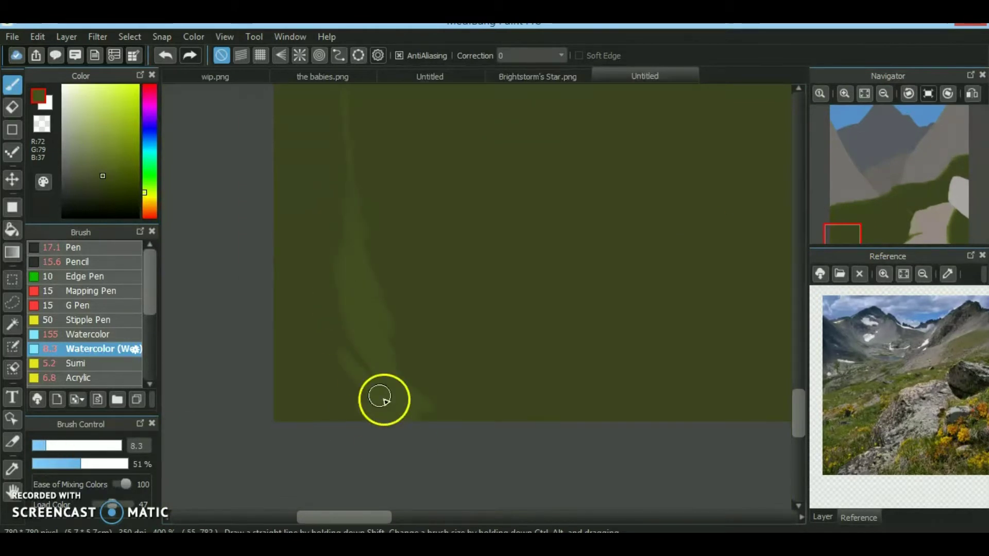
{"action": "left_click", "coordinate": [845, 227]}
{"action": "left_click_drag", "start_coordinate": [464, 199], "coordinate": [516, 286]}
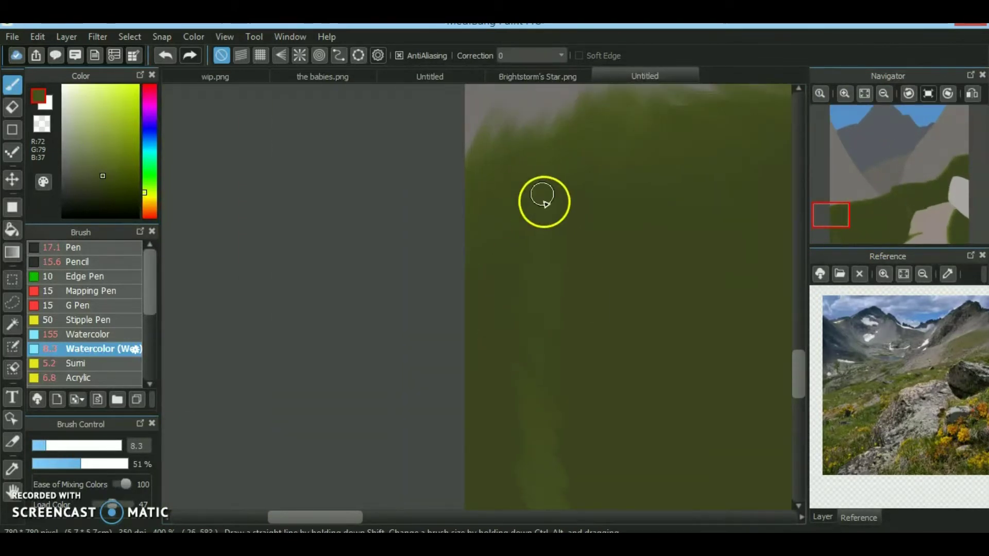
{"action": "left_click_drag", "start_coordinate": [561, 329], "coordinate": [388, 163]}
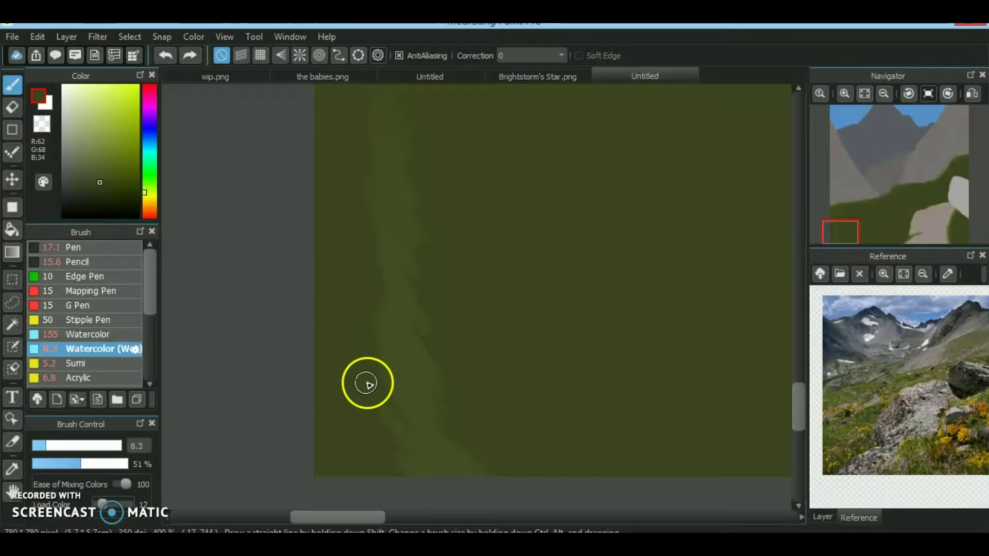
Soften the light strip at the hill's left edge into the surrounding dark green with sampled greens and load color 12
{"action": "left_click", "coordinate": [839, 223]}
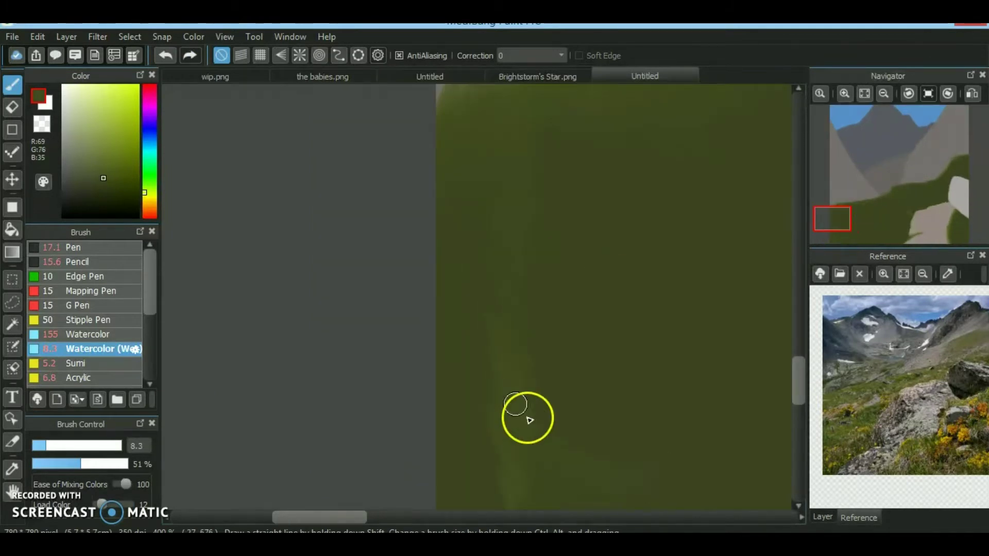
{"action": "scroll", "coordinate": [747, 199], "scroll_direction": "down", "scroll_amount": 5}
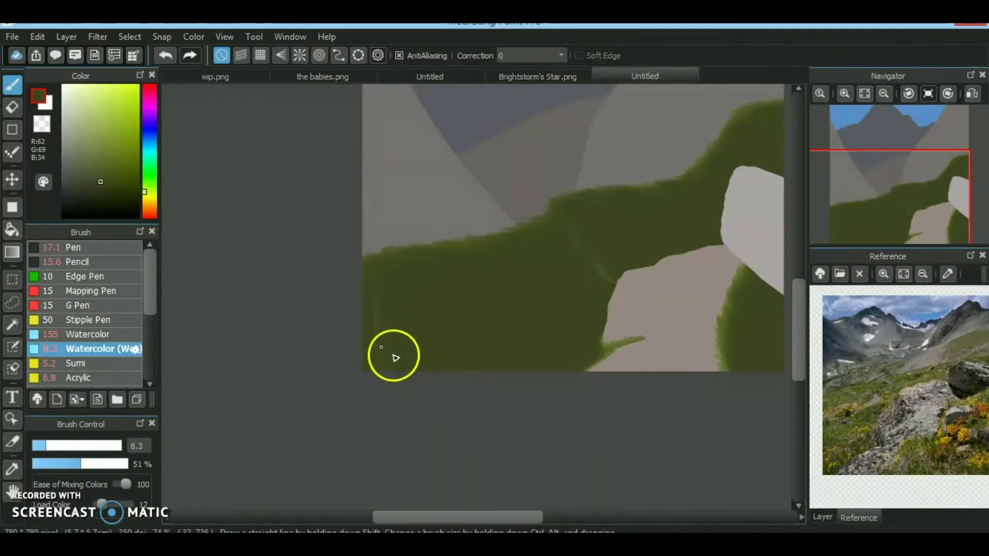
{"action": "left_click", "coordinate": [845, 93]}
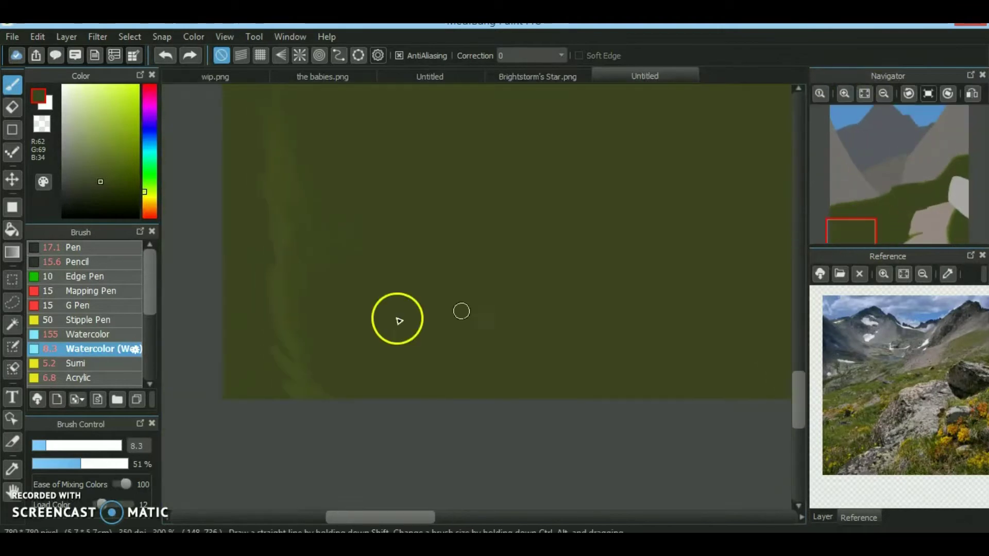
{"action": "left_click", "coordinate": [339, 336], "text": "alt"}
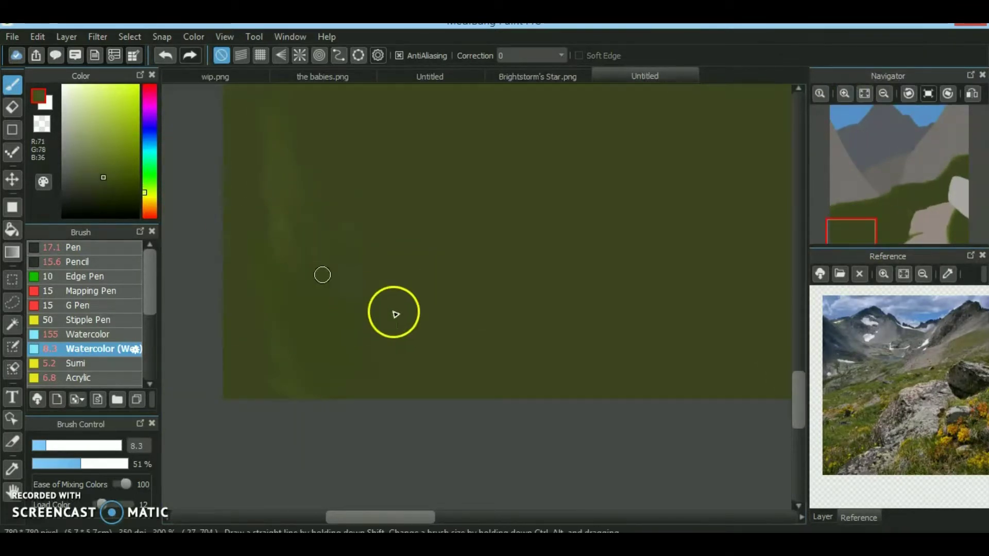
Paint dark green shading along the ridge line between the hill crest and the pinkish rock
{"action": "scroll", "coordinate": [358, 303], "scroll_direction": "down", "scroll_amount": 3}
{"action": "scroll", "coordinate": [502, 195], "scroll_direction": "up", "scroll_amount": 3}
{"action": "mouse_move", "coordinate": [502, 195]}
{"action": "left_mouse_down"}
{"action": "mouse_move", "coordinate": [620, 327]}
{"action": "mouse_move", "coordinate": [550, 192]}
{"action": "mouse_move", "coordinate": [583, 334]}
{"action": "mouse_move", "coordinate": [459, 192]}
{"action": "left_mouse_up"}
{"action": "scroll", "coordinate": [598, 325], "scroll_direction": "left", "scroll_amount": 5}
{"action": "scroll", "coordinate": [463, 206], "scroll_direction": "up", "scroll_amount": 2}
{"action": "scroll", "coordinate": [463, 206], "scroll_direction": "left", "scroll_amount": 2}
{"action": "left_click_drag", "start_coordinate": [473, 225], "coordinate": [524, 325]}
Darken the hillside beside the light gray rock and blend it with a size 26 brush at 53% opacity
{"action": "mouse_move", "coordinate": [894, 202]}
{"action": "left_mouse_down"}
{"action": "mouse_move", "coordinate": [910, 214]}
{"action": "mouse_move", "coordinate": [931, 192]}
{"action": "left_mouse_up"}
{"action": "mouse_move", "coordinate": [453, 244]}
{"action": "left_mouse_down"}
{"action": "mouse_move", "coordinate": [490, 289]}
{"action": "mouse_move", "coordinate": [640, 269]}
{"action": "mouse_move", "coordinate": [559, 227]}
{"action": "mouse_move", "coordinate": [444, 236]}
{"action": "mouse_move", "coordinate": [625, 386]}
{"action": "mouse_move", "coordinate": [462, 321]}
{"action": "mouse_move", "coordinate": [440, 424]}
{"action": "mouse_move", "coordinate": [357, 267]}
{"action": "mouse_move", "coordinate": [419, 409]}
{"action": "mouse_move", "coordinate": [669, 349]}
{"action": "left_mouse_up"}
{"action": "mouse_move", "coordinate": [931, 192]}
{"action": "left_mouse_down"}
{"action": "mouse_move", "coordinate": [922, 203]}
{"action": "mouse_move", "coordinate": [933, 196]}
{"action": "left_mouse_up"}
{"action": "left_click", "coordinate": [170, 60]}
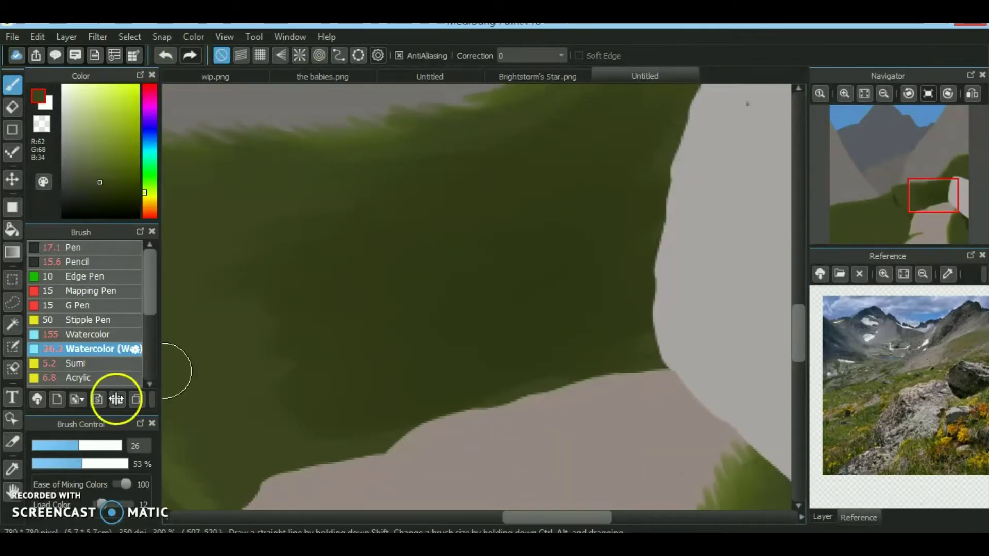
{"action": "left_click", "coordinate": [865, 93]}
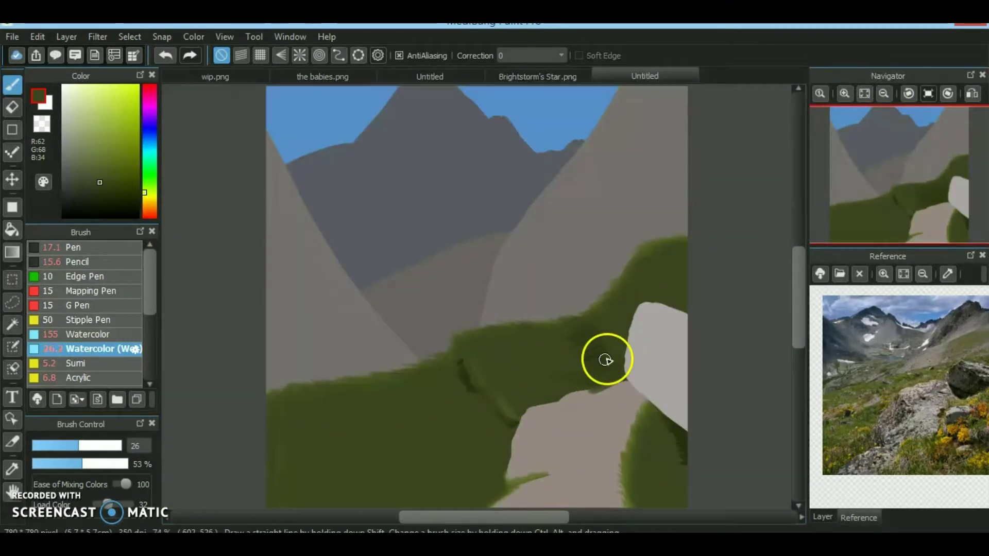
Blend the dark shading beside the ridge line into the hillside and erase the green overspill on the pinkish rock with transparent color at size 7.9
{"action": "scroll", "coordinate": [551, 330], "scroll_direction": "down", "scroll_amount": 3}
{"action": "scroll", "coordinate": [551, 330], "scroll_direction": "right", "scroll_amount": 3}
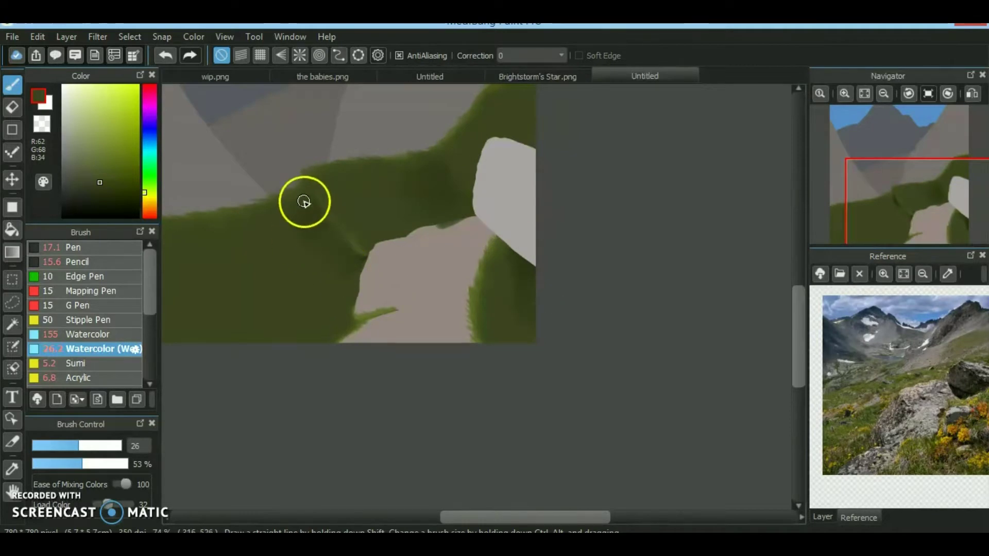
{"action": "scroll", "coordinate": [352, 281], "scroll_direction": "up", "scroll_amount": 3}
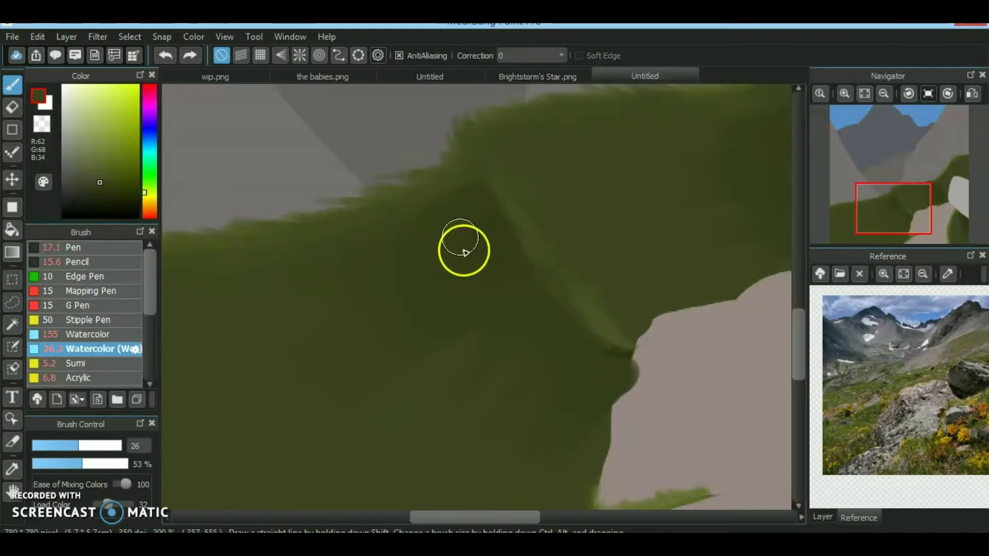
{"action": "left_click_drag", "start_coordinate": [533, 378], "coordinate": [479, 234]}
{"action": "key", "text": "c"}
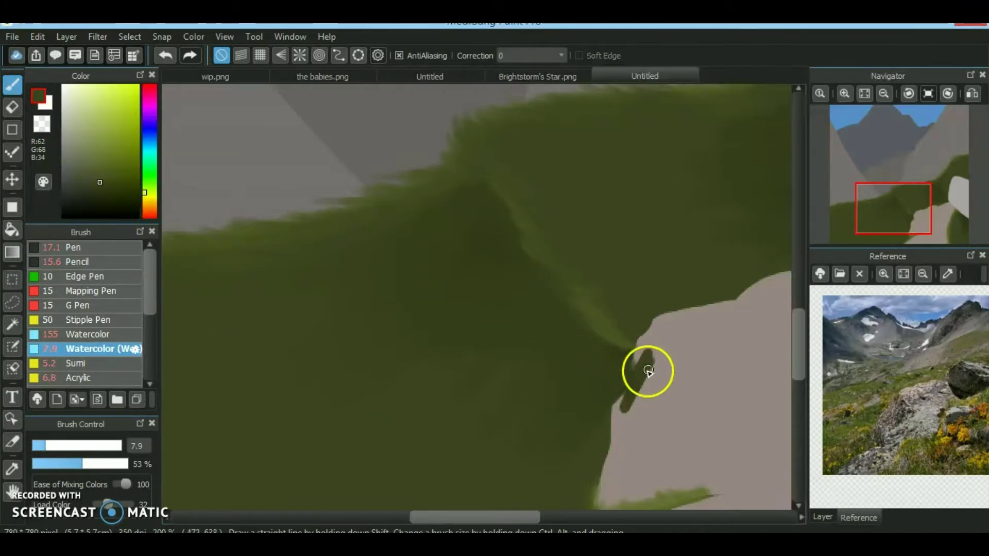
{"action": "left_click_drag", "start_coordinate": [818, 232], "coordinate": [604, 256]}
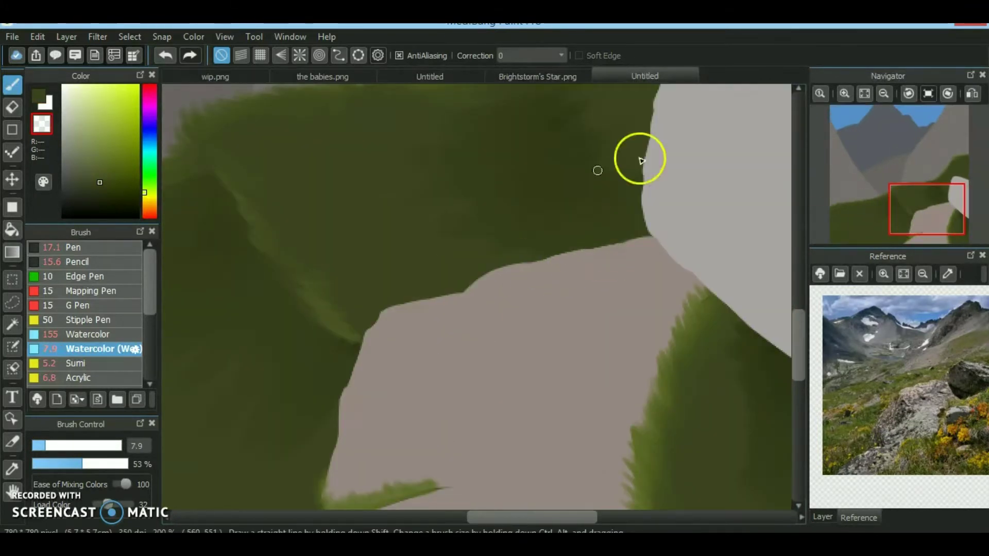
Sample the pinkish rock's color and smooth the rock's angular outline with the Pen brush at size 17
{"action": "scroll", "coordinate": [641, 160], "scroll_direction": "down", "scroll_amount": 4}
{"action": "key", "text": "c"}
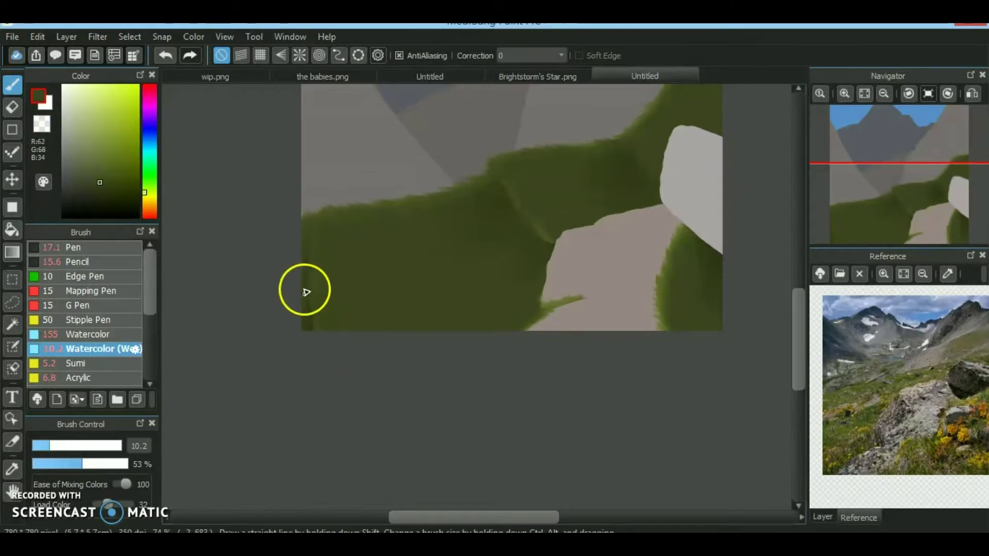
{"action": "left_click", "coordinate": [827, 228]}
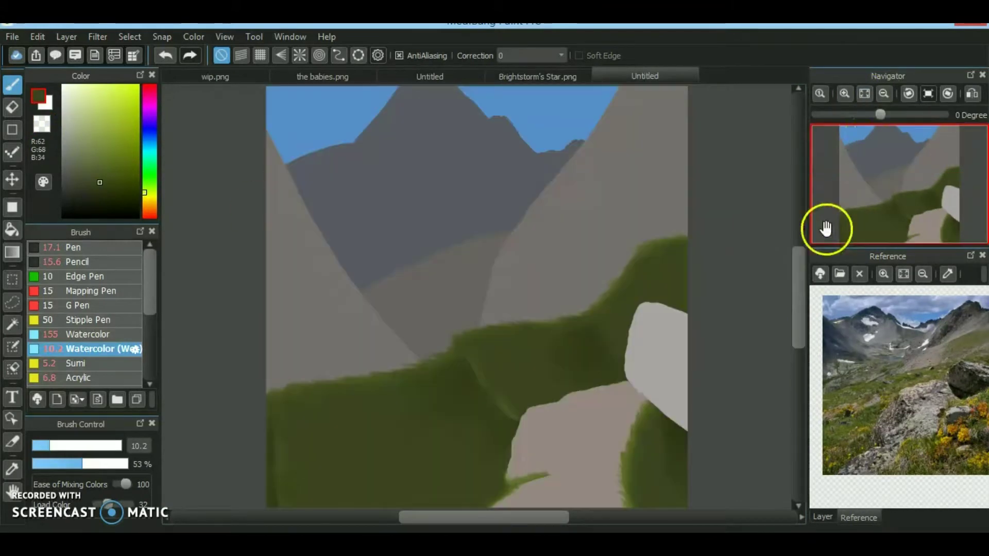
{"action": "left_click", "coordinate": [822, 517]}
{"action": "left_click", "coordinate": [859, 518]}
{"action": "left_click", "coordinate": [866, 453]}
{"action": "scroll", "coordinate": [229, 278], "scroll_direction": "up", "scroll_amount": 4}
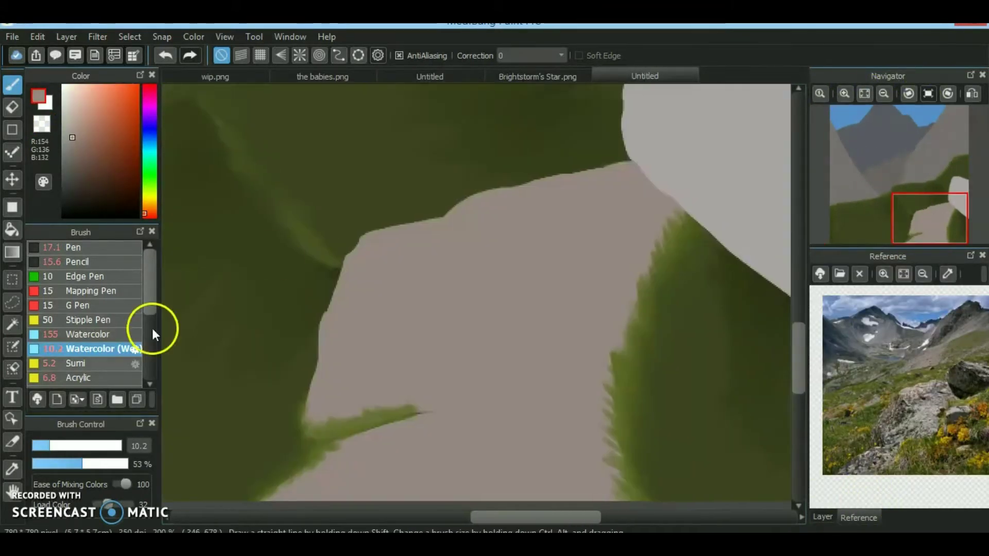
{"action": "key", "text": "b"}
{"action": "left_click", "coordinate": [823, 517]}
{"action": "left_click", "coordinate": [42, 124]}
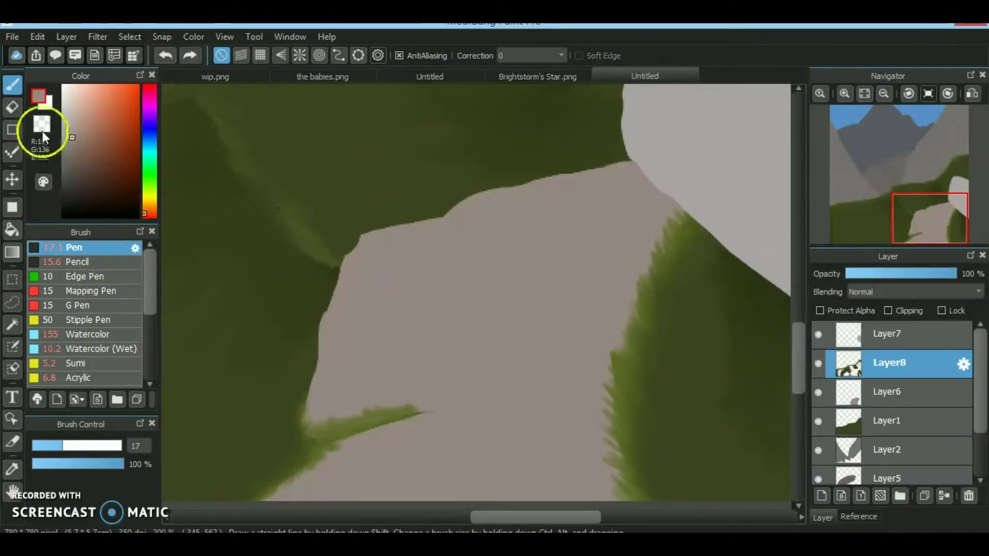
{"action": "left_click", "coordinate": [855, 518]}
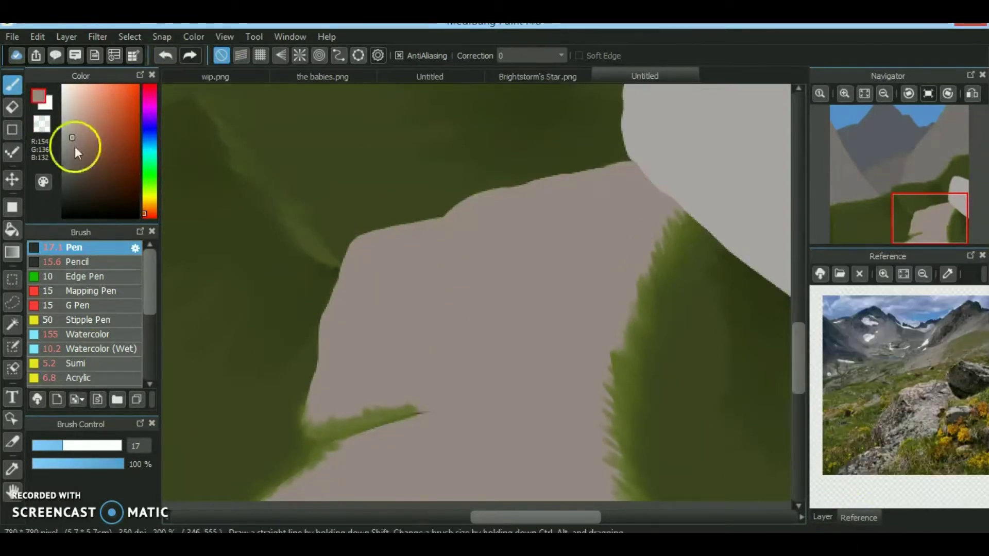
Paint darker gray-brown crack lines across the pinkish rock with the Watercolor (Wet) brush at size 10.2 and 53% opacity
{"action": "left_click", "coordinate": [104, 352]}
{"action": "left_click", "coordinate": [824, 517]}
{"action": "left_click", "coordinate": [850, 517]}
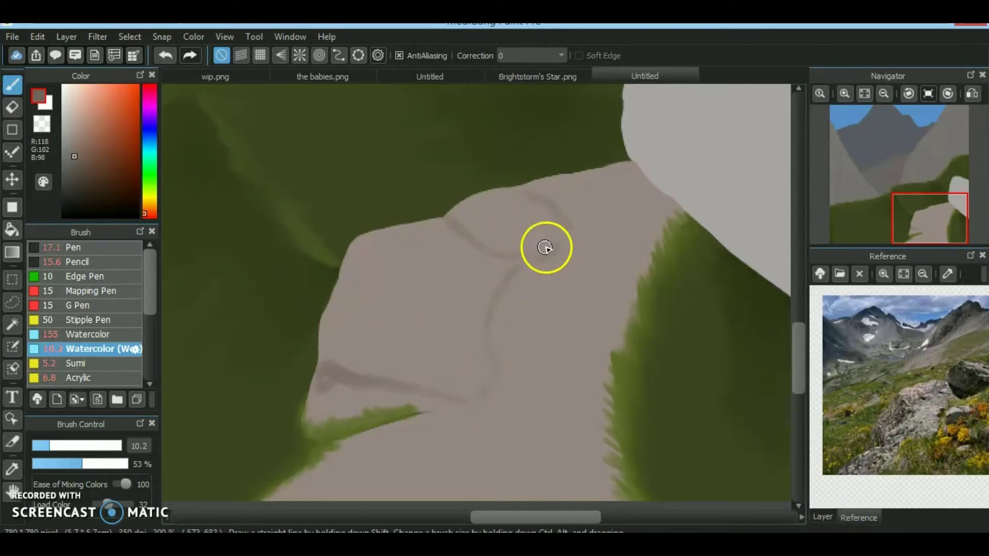
{"action": "left_click", "coordinate": [916, 223]}
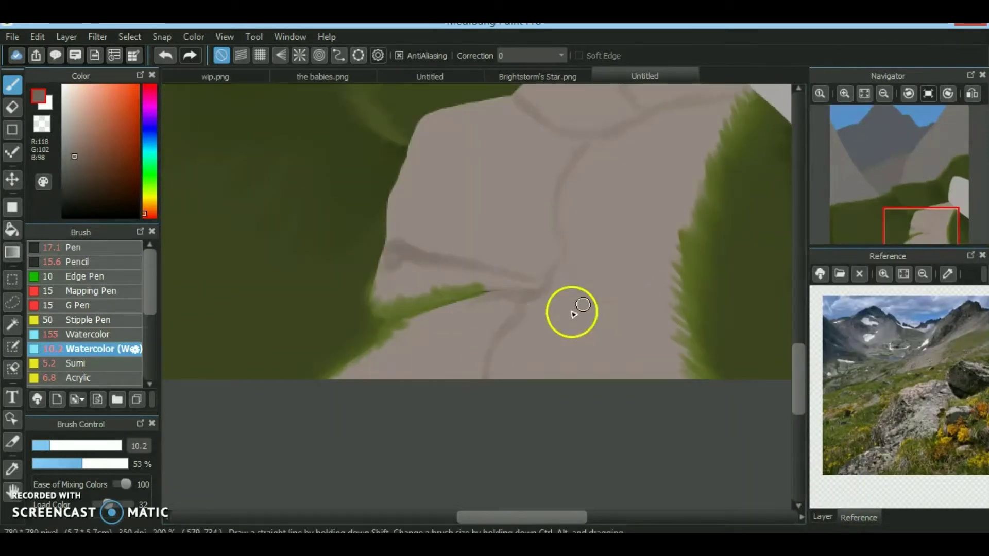
Blend the cracks into soft shading on the pinkish rock at size 16, 19% opacity and load color 15, using sampled rock tones
{"action": "left_click_drag", "start_coordinate": [105, 511], "coordinate": [101, 510]}
{"action": "left_click", "coordinate": [917, 225]}
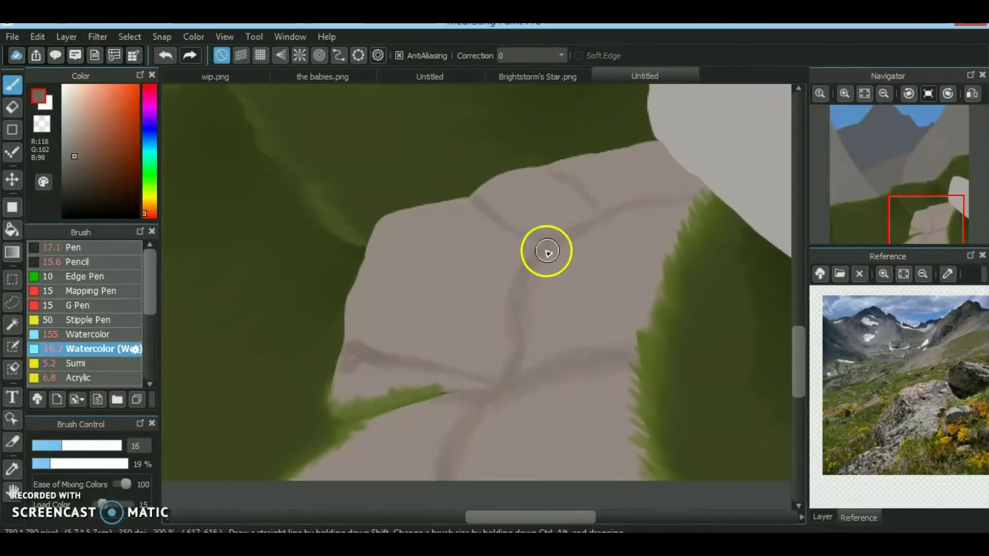
{"action": "left_click_drag", "start_coordinate": [492, 208], "coordinate": [481, 204]}
{"action": "left_click", "coordinate": [364, 357]}
{"action": "left_click", "coordinate": [363, 318]}
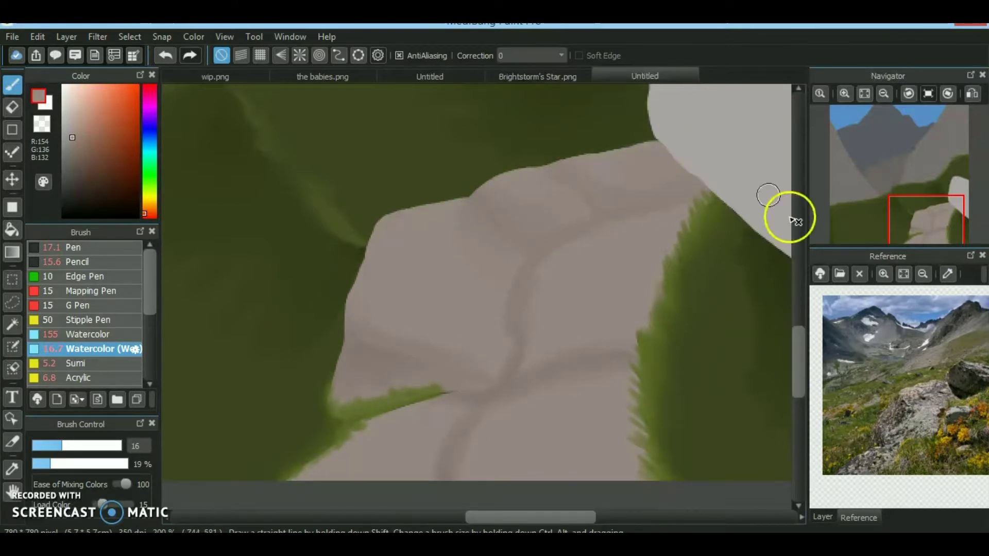
{"action": "left_click", "coordinate": [912, 238]}
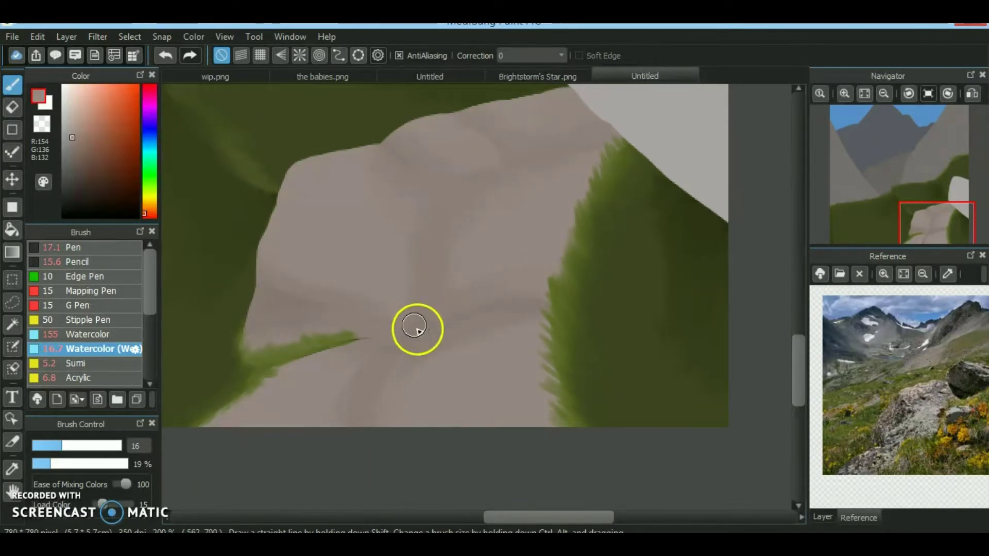
{"action": "left_click", "coordinate": [349, 379], "text": "alt"}
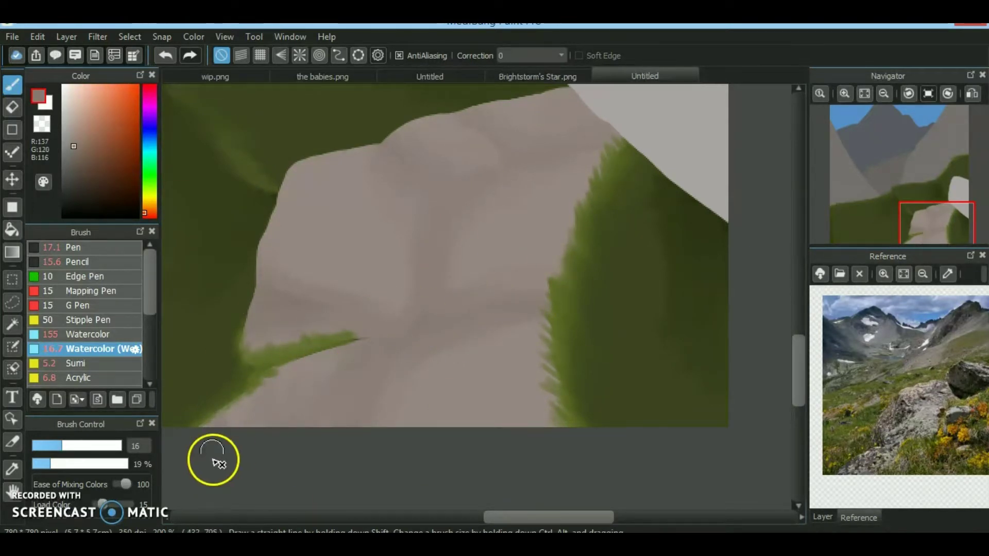
Deepen the pinkish rock's lower creases and lower edges with thin dark brown strokes, starting at brush size 2.5
{"action": "left_click", "coordinate": [34, 446]}
{"action": "left_click", "coordinate": [367, 341], "text": "alt"}
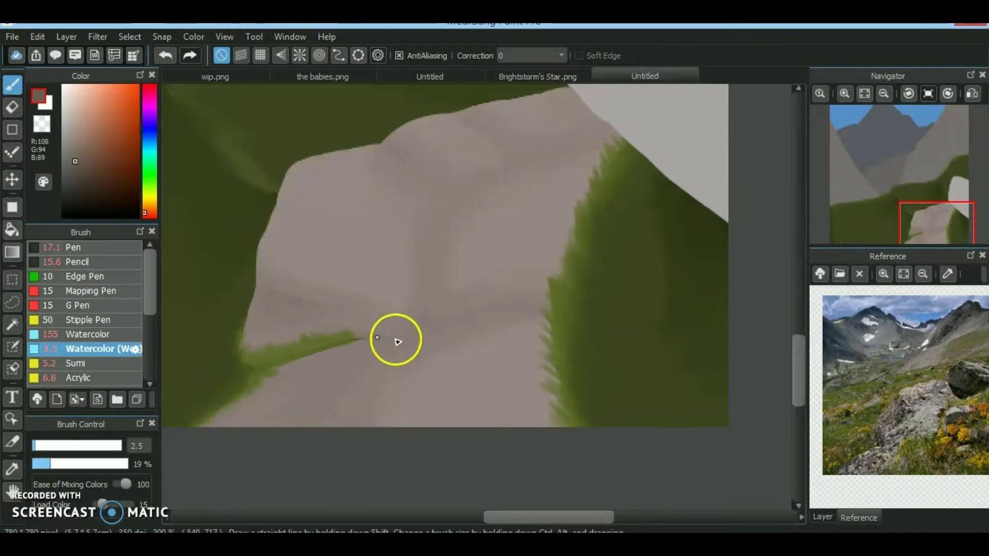
{"action": "left_click_drag", "start_coordinate": [252, 352], "coordinate": [253, 302]}
{"action": "left_click_drag", "start_coordinate": [272, 395], "coordinate": [255, 430]}
{"action": "left_click_drag", "start_coordinate": [536, 308], "coordinate": [442, 329]}
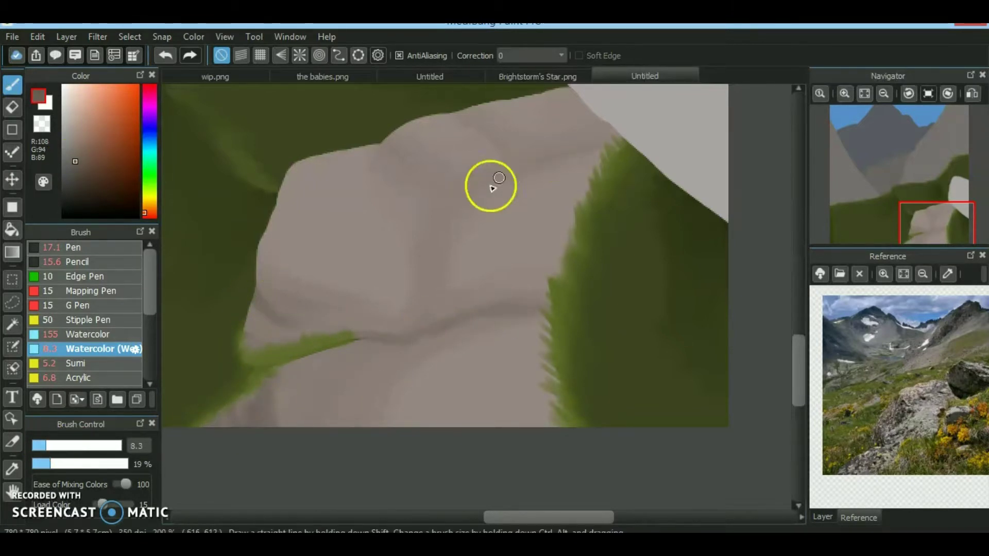
Darken the pinkish rock's upper and central cracks at size 8.3 and blend them at size 12.9 with load color 7
{"action": "left_click_drag", "start_coordinate": [407, 122], "coordinate": [551, 194]}
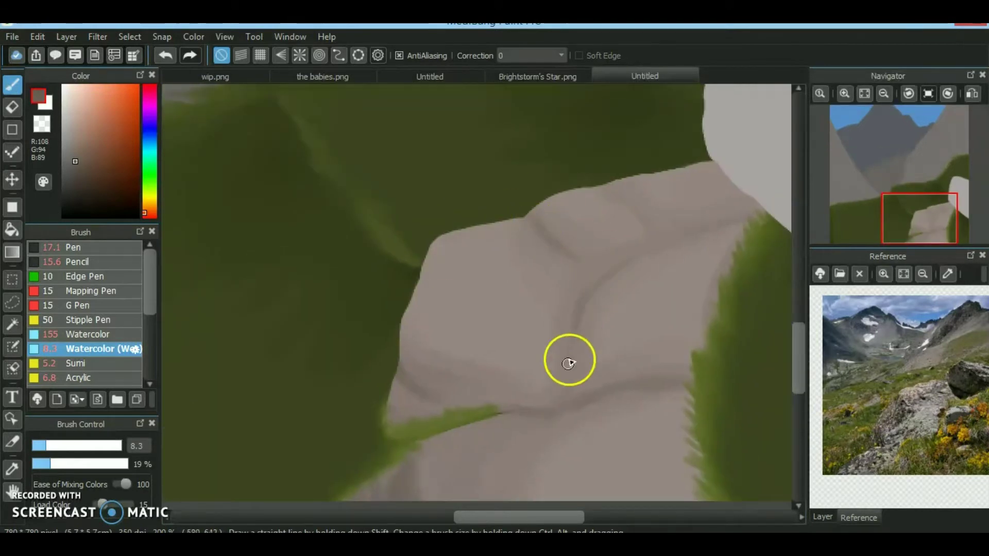
{"action": "left_click", "coordinate": [103, 507]}
{"action": "left_click_drag", "start_coordinate": [605, 307], "coordinate": [678, 240]}
{"action": "left_click", "coordinate": [894, 242]}
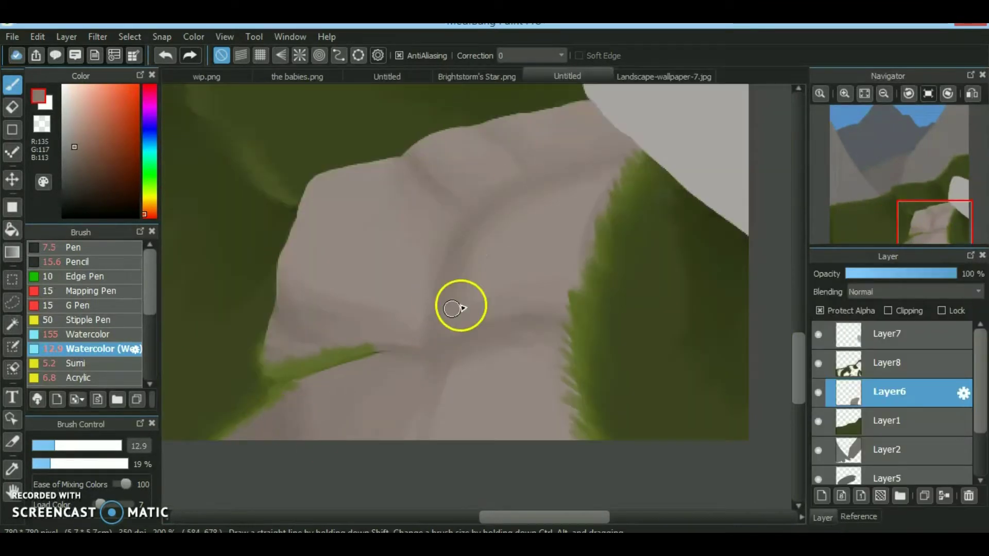
{"action": "left_click_drag", "start_coordinate": [401, 216], "coordinate": [574, 336]}
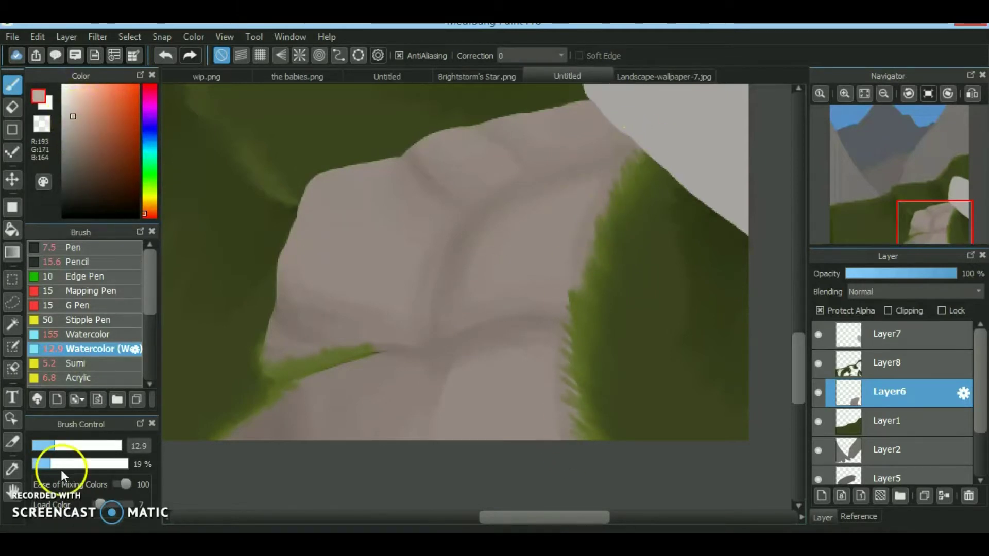
Dab light pinkish-beige highlights (RGB 193, 171, 164) onto each raised face of the pinkish rock
{"action": "left_click", "coordinate": [114, 504]}
{"action": "left_click", "coordinate": [337, 209]}
{"action": "left_click", "coordinate": [454, 147]}
{"action": "left_click", "coordinate": [551, 122]}
{"action": "left_click", "coordinate": [521, 238]}
{"action": "left_click", "coordinate": [484, 398]}
{"action": "left_click", "coordinate": [349, 393]}
Adjust the load color and blend the light dabs softly into the pinkish rock's faces
{"action": "left_click", "coordinate": [107, 504]}
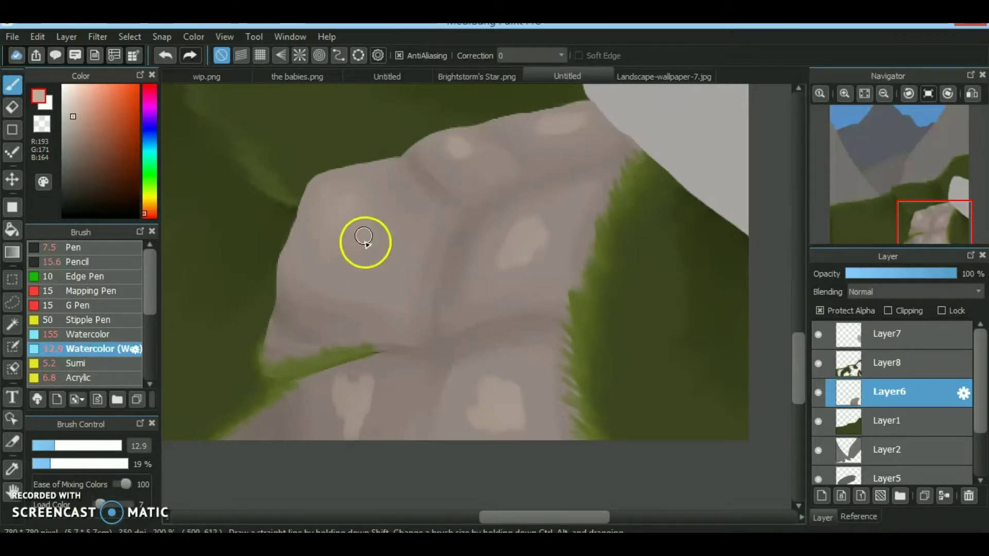
{"action": "left_click", "coordinate": [576, 106]}
{"action": "mouse_move", "coordinate": [536, 245]}
{"action": "left_mouse_down"}
{"action": "mouse_move", "coordinate": [518, 250]}
{"action": "mouse_move", "coordinate": [542, 274]}
{"action": "left_mouse_up"}
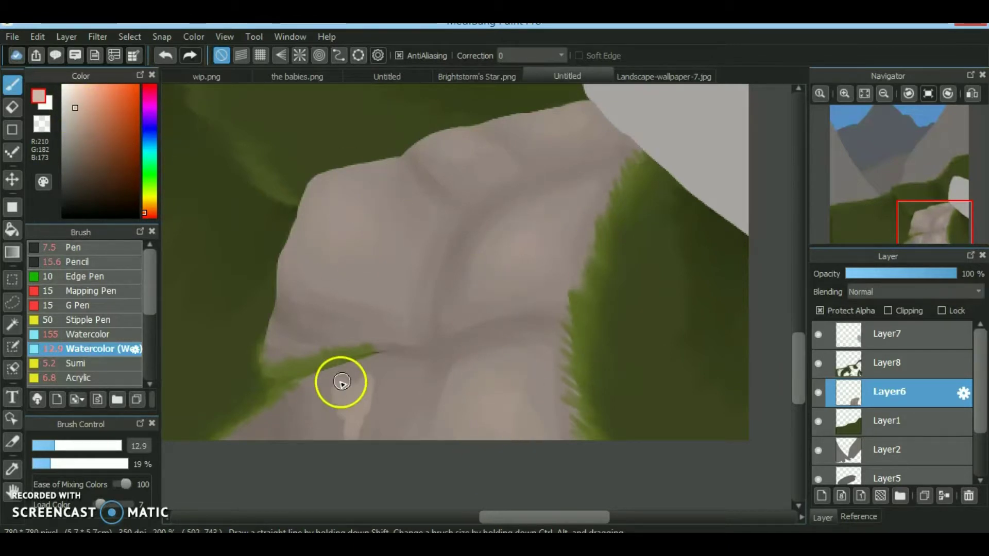
Paint brighter highlight streaks and spots (RGB 242, 225, 220) on the pinkish rock's faces with load color 29
{"action": "left_click", "coordinate": [352, 181], "text": "alt"}
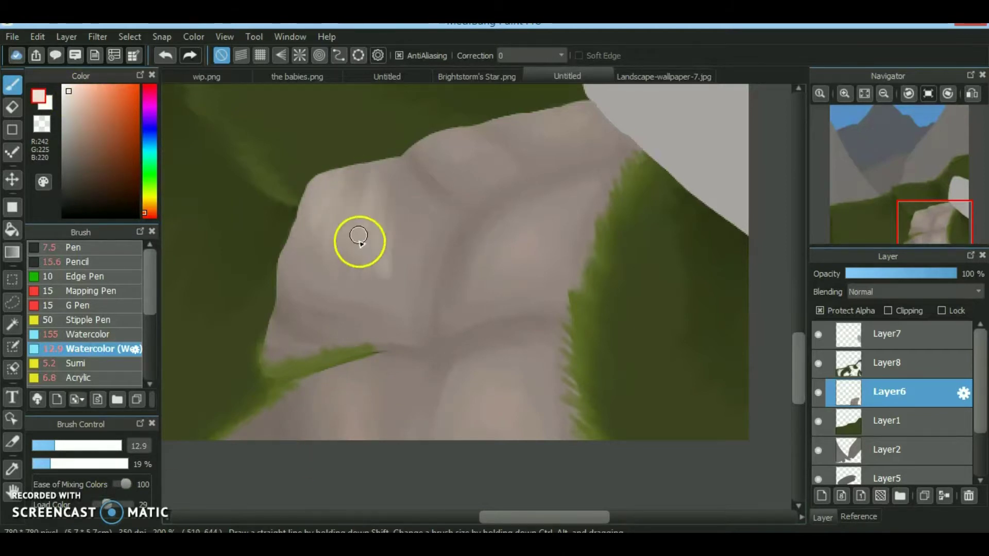
{"action": "left_click", "coordinate": [454, 148]}
{"action": "left_click", "coordinate": [546, 123]}
{"action": "left_click_drag", "start_coordinate": [464, 371], "coordinate": [461, 438]}
{"action": "mouse_move", "coordinate": [350, 374]}
{"action": "left_mouse_down"}
{"action": "mouse_move", "coordinate": [352, 436]}
{"action": "mouse_move", "coordinate": [332, 438]}
{"action": "left_mouse_up"}
Lower the load color and blend the bright streaks into the pinkish rock with sampled rock tones
{"action": "left_click", "coordinate": [98, 505]}
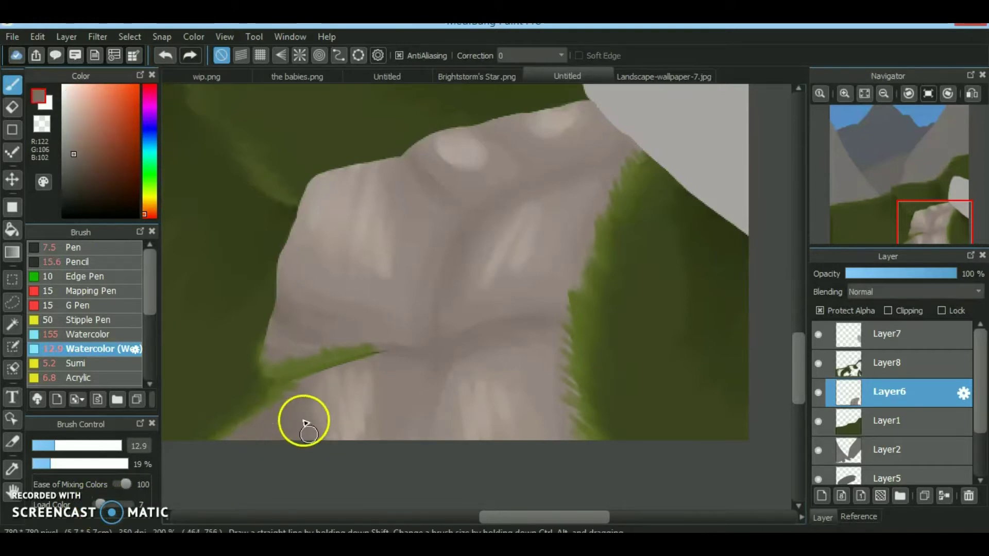
{"action": "left_click", "coordinate": [375, 379], "text": "alt"}
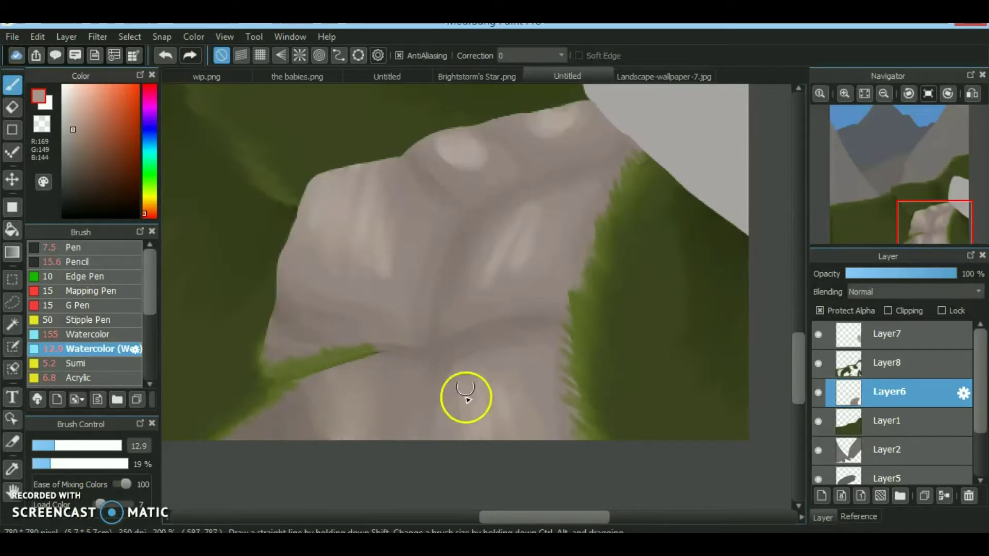
{"action": "left_click", "coordinate": [326, 184], "text": "alt"}
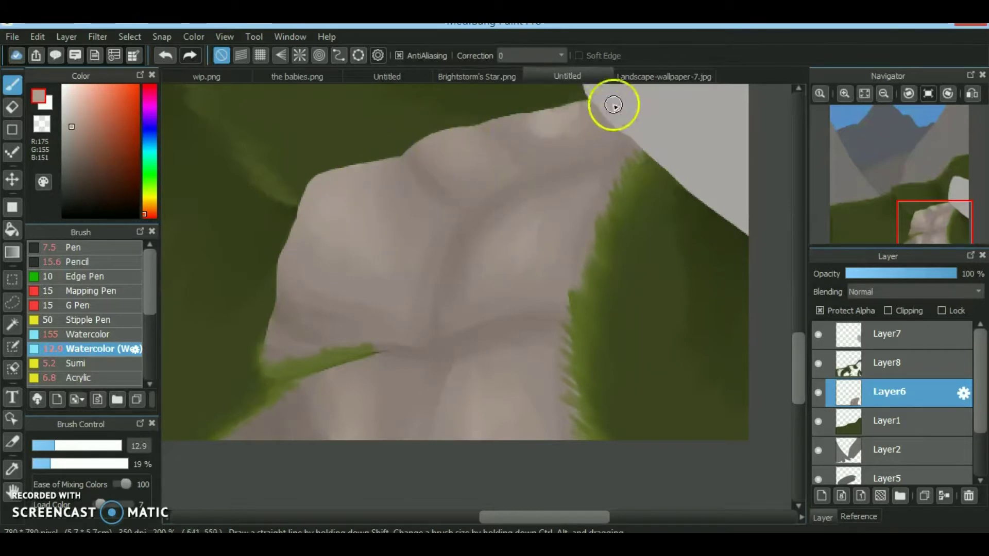
Protect the alpha of Layer7 and paint darker gray shading along the light gray rock's left and lower edges
{"action": "left_click", "coordinate": [819, 94]}
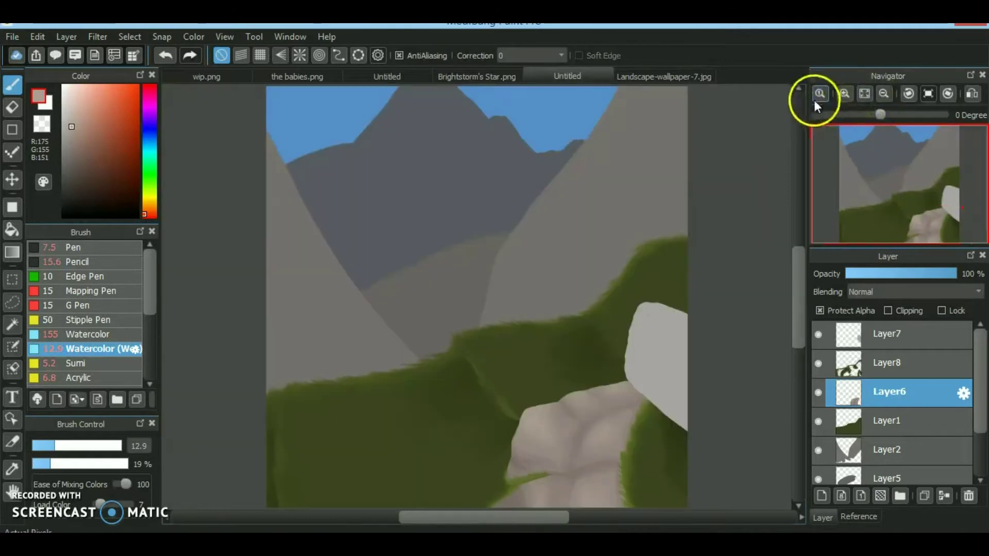
{"action": "left_click", "coordinate": [825, 334]}
{"action": "scroll", "coordinate": [479, 226], "scroll_direction": "up", "scroll_amount": 3}
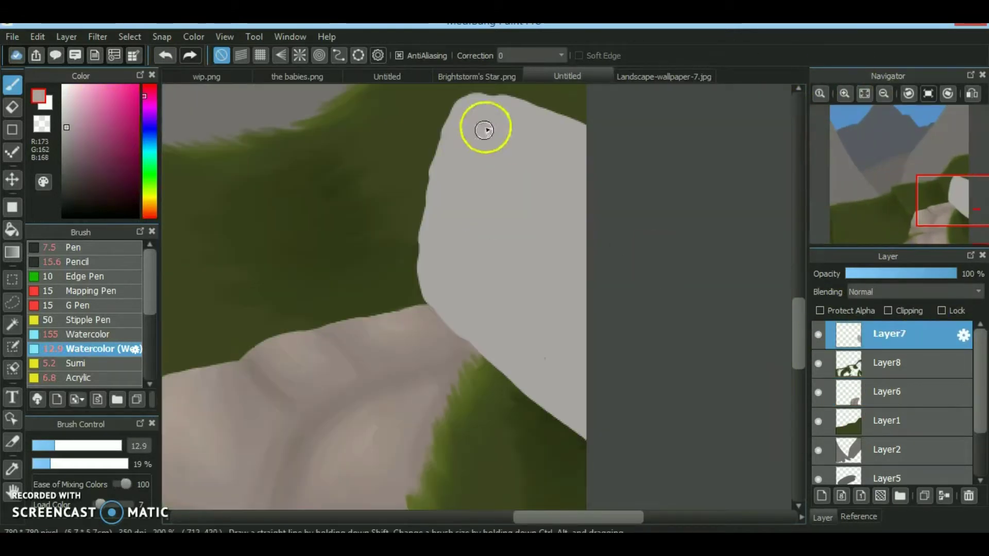
{"action": "left_click", "coordinate": [67, 156]}
{"action": "mouse_move", "coordinate": [437, 165]}
{"action": "left_mouse_down"}
{"action": "mouse_move", "coordinate": [558, 393]}
{"action": "mouse_move", "coordinate": [528, 380]}
{"action": "left_mouse_up"}
Blend the edge shading inward across the light gray rock with an adjusted load color
{"action": "left_click", "coordinate": [108, 504]}
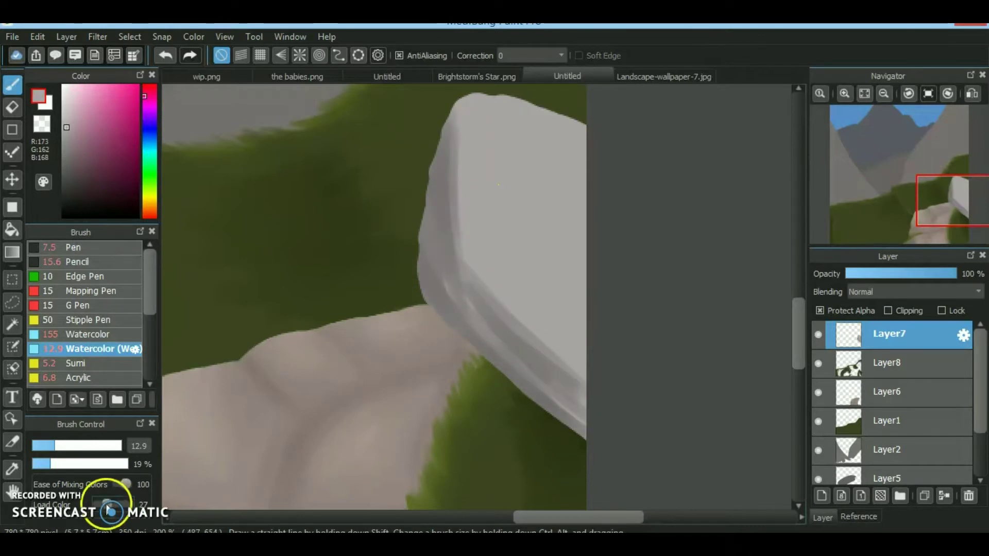
{"action": "left_click_drag", "start_coordinate": [469, 334], "coordinate": [581, 420]}
{"action": "mouse_move", "coordinate": [439, 130]}
{"action": "left_mouse_down"}
{"action": "mouse_move", "coordinate": [445, 244]}
{"action": "mouse_move", "coordinate": [500, 297]}
{"action": "left_mouse_up"}
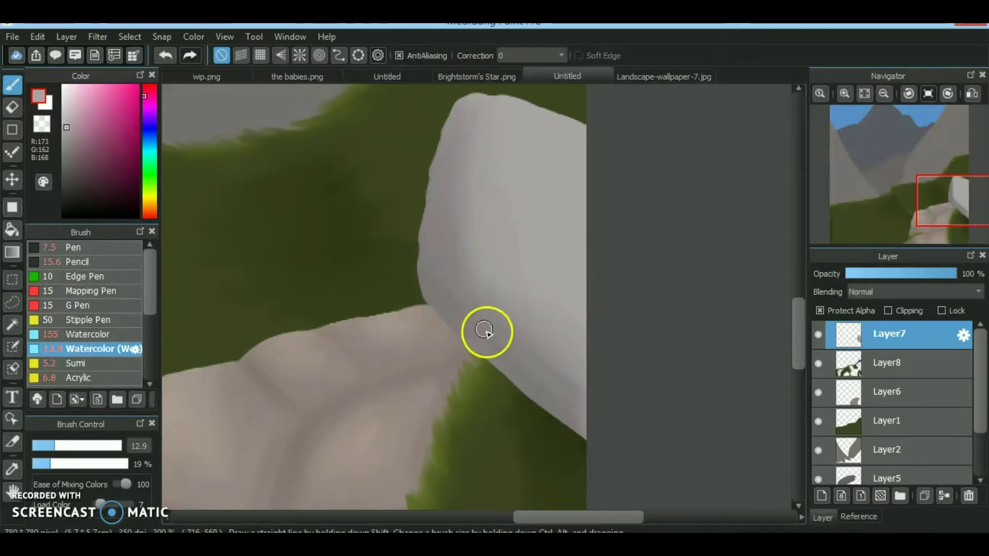
Paint a curved dark crease and a dark lower edge on the light gray rock and blend them with sampled grays
{"action": "mouse_move", "coordinate": [565, 428]}
{"action": "left_mouse_down"}
{"action": "mouse_move", "coordinate": [513, 366]}
{"action": "mouse_move", "coordinate": [448, 331]}
{"action": "mouse_move", "coordinate": [513, 406]}
{"action": "mouse_move", "coordinate": [490, 338]}
{"action": "mouse_move", "coordinate": [499, 327]}
{"action": "mouse_move", "coordinate": [549, 318]}
{"action": "mouse_move", "coordinate": [497, 321]}
{"action": "mouse_move", "coordinate": [583, 324]}
{"action": "left_mouse_up"}
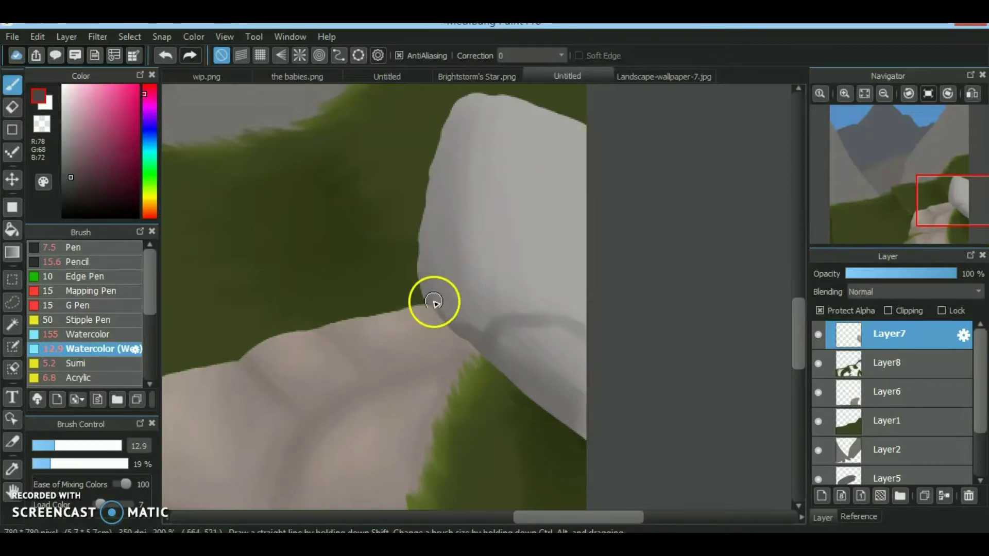
{"action": "left_click", "coordinate": [423, 232], "text": "alt"}
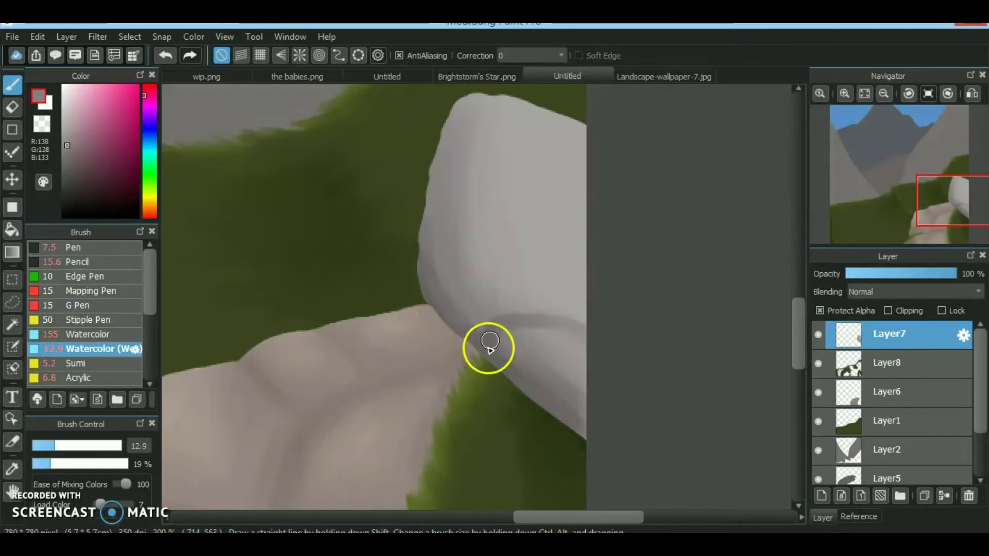
{"action": "left_click_drag", "start_coordinate": [501, 320], "coordinate": [540, 318]}
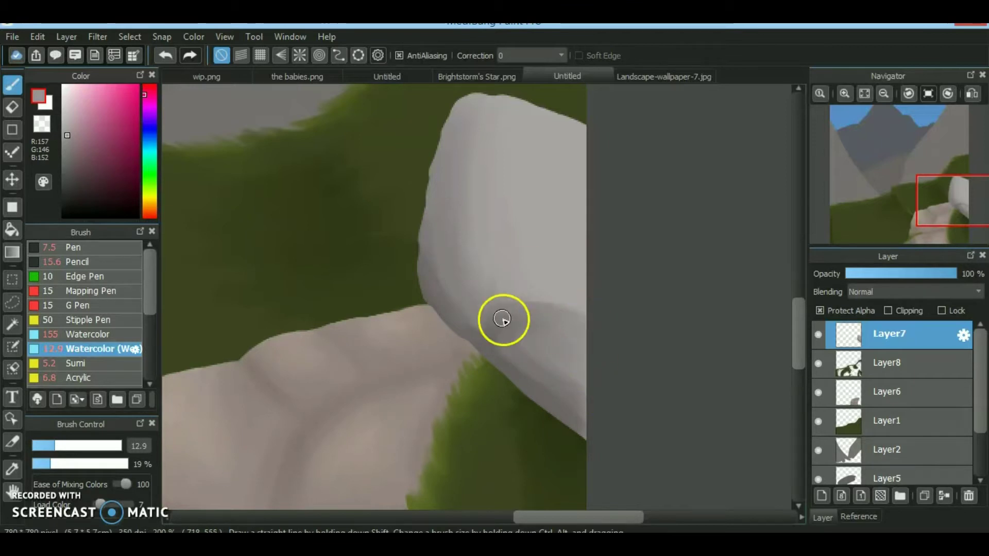
Brush pale highlights (RGB 233, 222, 228) over the light gray rock's top and face and blend them into the lower part
{"action": "left_click_drag", "start_coordinate": [513, 102], "coordinate": [420, 394]}
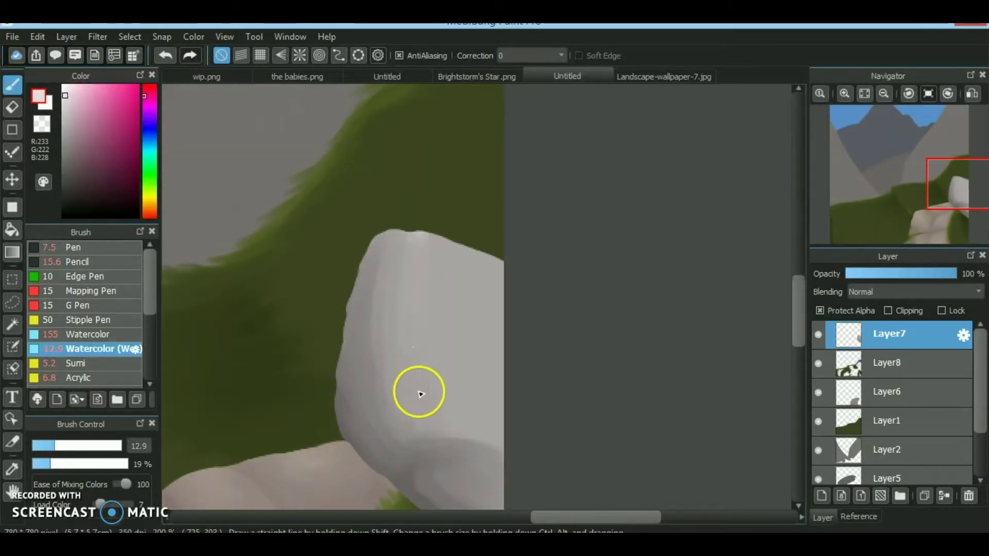
{"action": "left_click_drag", "start_coordinate": [398, 221], "coordinate": [458, 257]}
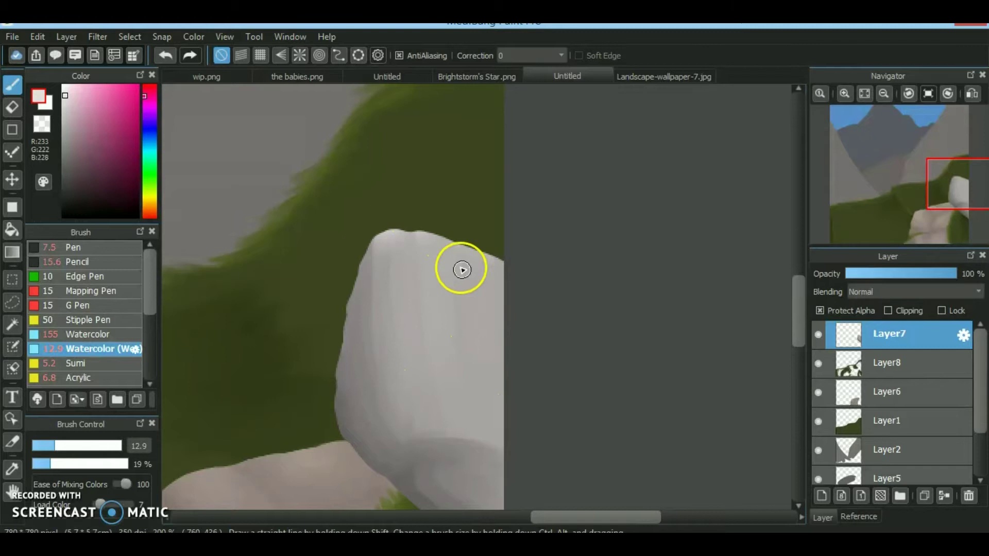
{"action": "left_click_drag", "start_coordinate": [958, 186], "coordinate": [964, 203]}
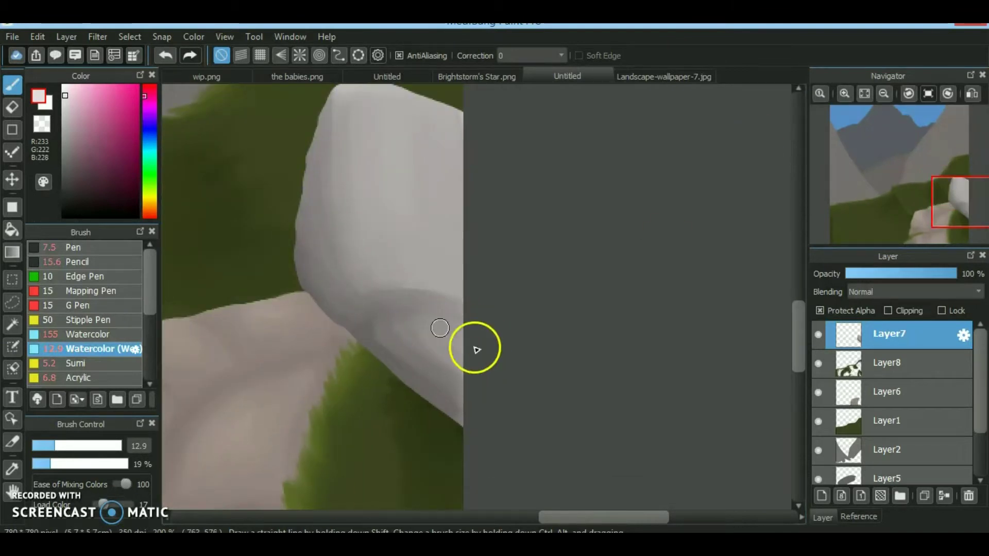
{"action": "mouse_move", "coordinate": [441, 389]}
{"action": "left_mouse_down"}
{"action": "mouse_move", "coordinate": [474, 353]}
{"action": "mouse_move", "coordinate": [423, 405]}
{"action": "left_mouse_up"}
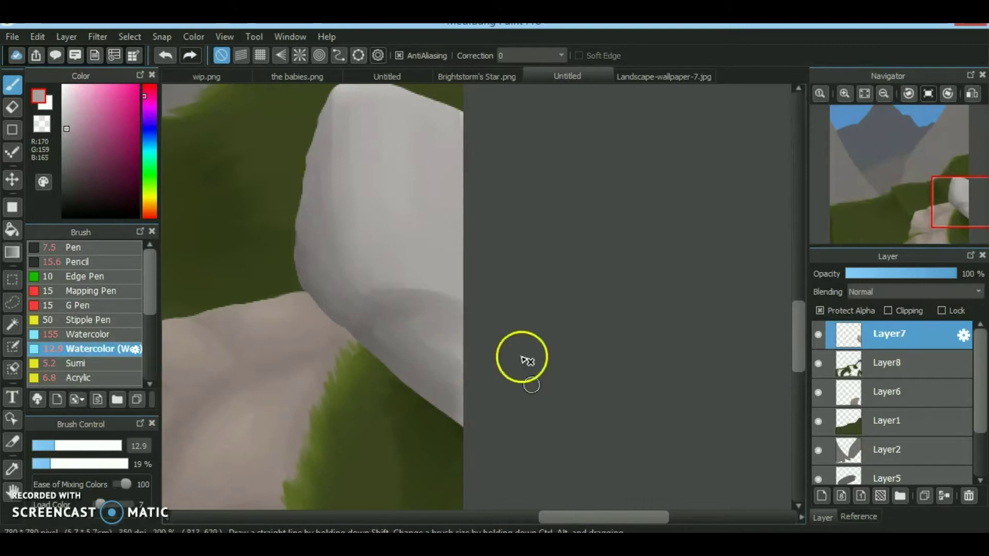
{"action": "key", "text": "ctrl+0"}
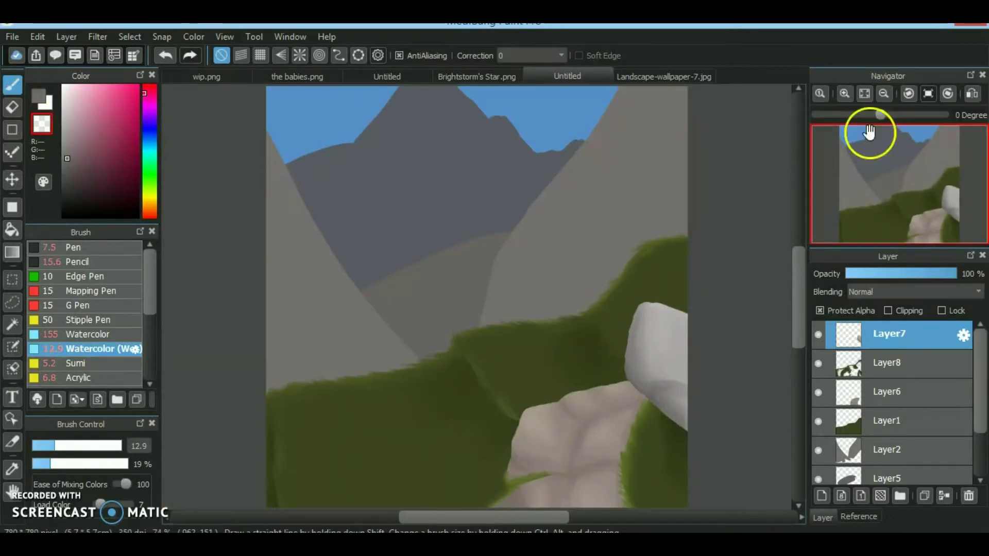
{"action": "key", "text": "c"}
{"action": "scroll", "coordinate": [637, 233], "scroll_direction": "up", "scroll_amount": 3}
{"action": "key", "text": "c"}
{"action": "key", "text": "ctrl+0"}
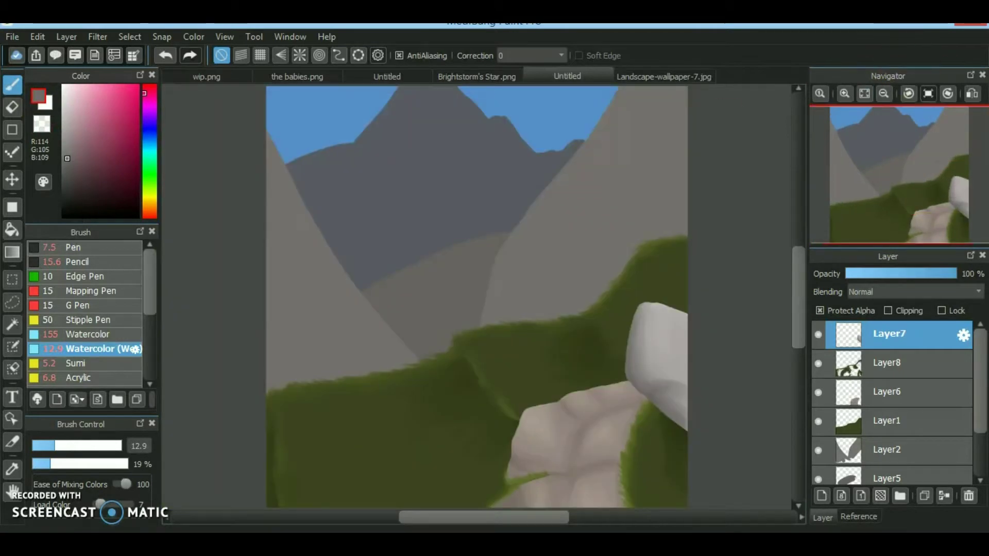
On Layer2, erase the sloping edge of the right-hand cliff with the transparent color and a size 31 brush to reshape it
{"action": "scroll", "coordinate": [821, 435], "scroll_direction": "down", "scroll_amount": 2}
{"action": "left_click", "coordinate": [819, 405]}
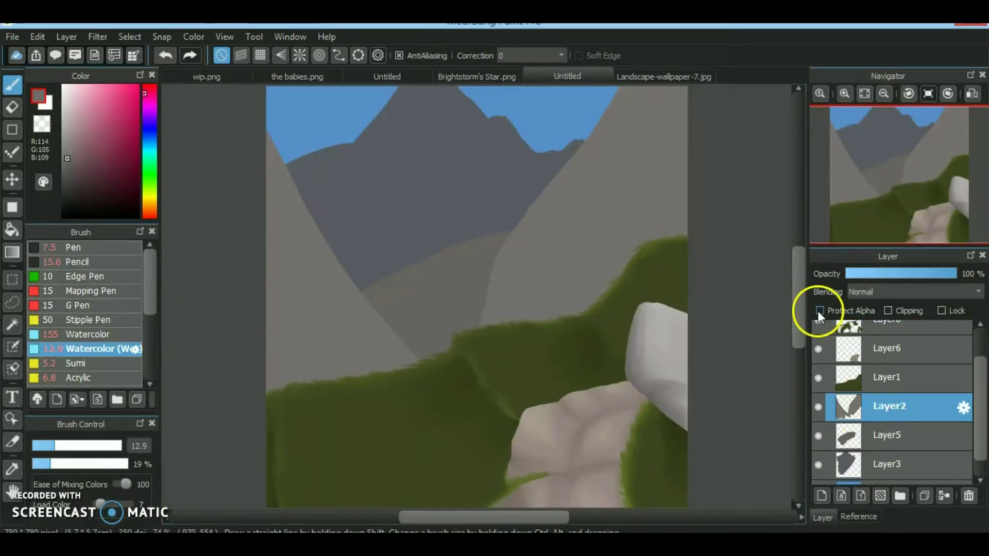
{"action": "left_click", "coordinate": [42, 123]}
{"action": "left_click", "coordinate": [83, 446]}
{"action": "left_click_drag", "start_coordinate": [587, 124], "coordinate": [533, 201]}
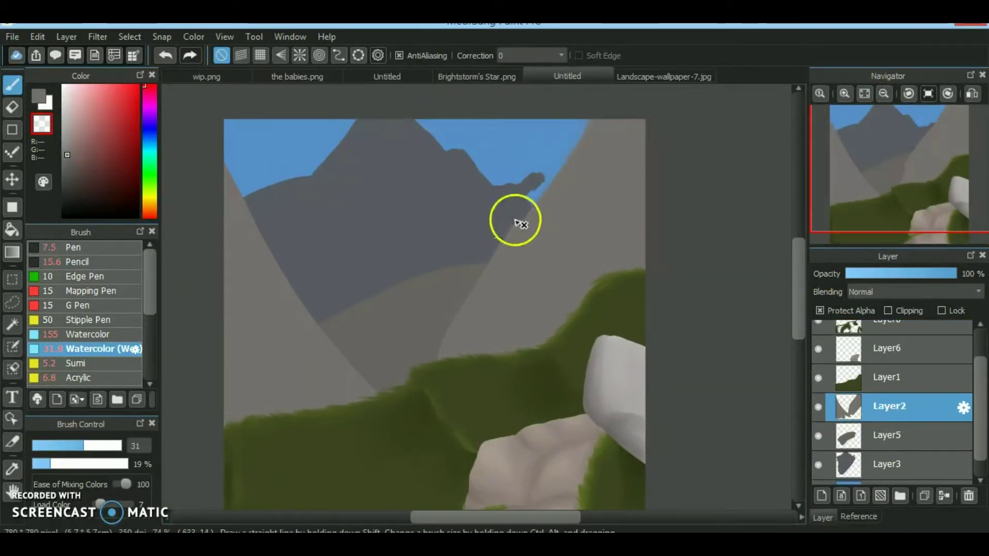
{"action": "left_click", "coordinate": [41, 97]}
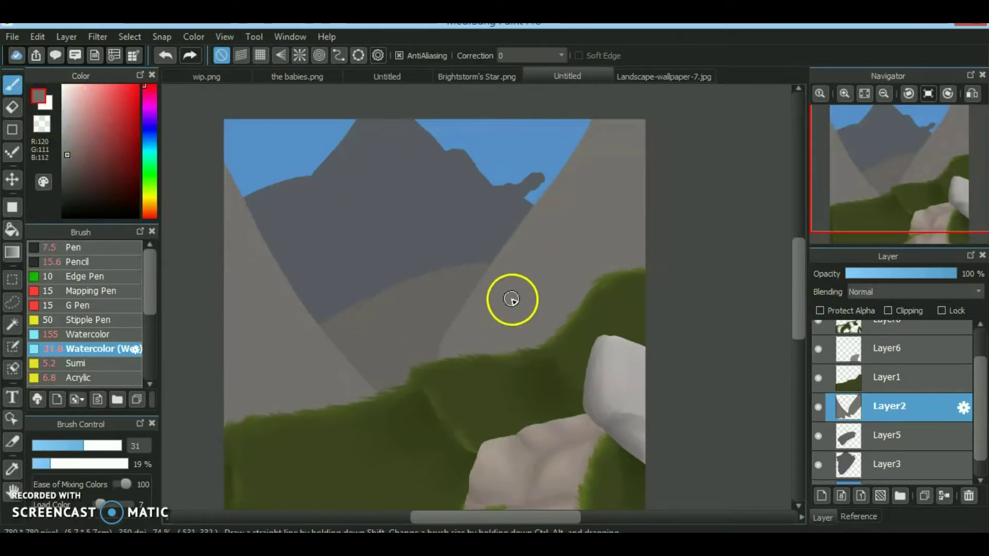
Protect the alpha of Layer2 and paint soft darker shading (RGB 91, 82, 82) across the right-hand cliff
{"action": "left_click", "coordinate": [819, 311]}
{"action": "left_click", "coordinate": [69, 170]}
{"action": "scroll", "coordinate": [885, 173], "scroll_direction": "up", "scroll_amount": 1}
{"action": "left_click_drag", "start_coordinate": [885, 173], "coordinate": [905, 193]}
{"action": "left_click", "coordinate": [848, 519]}
{"action": "left_click", "coordinate": [822, 518]}
{"action": "left_click", "coordinate": [942, 155]}
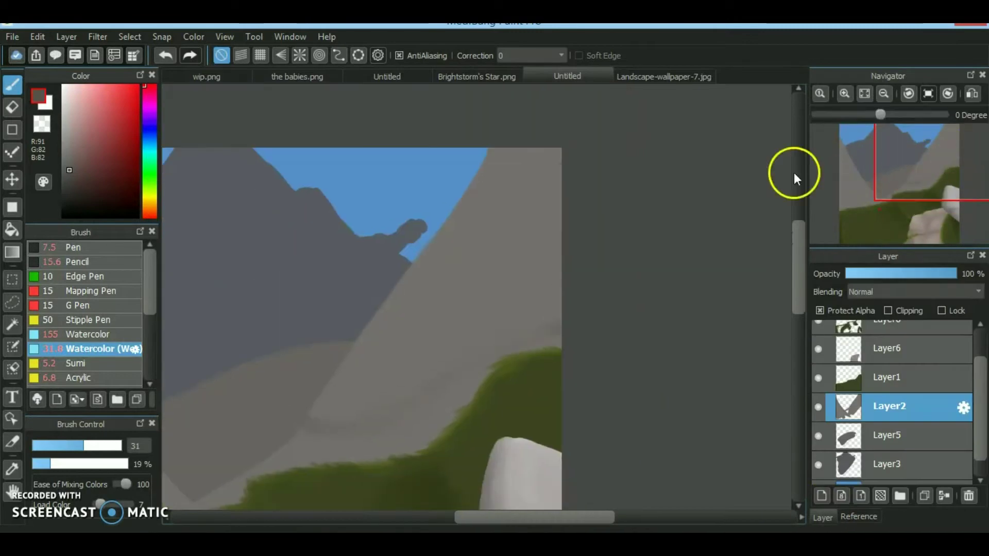
Paint thin crack lines on both gray cliffs with a size 13.7 brush at 32% opacity
{"action": "left_click", "coordinate": [57, 446]}
{"action": "left_click", "coordinate": [56, 465]}
{"action": "left_click_drag", "start_coordinate": [56, 465], "coordinate": [63, 465]}
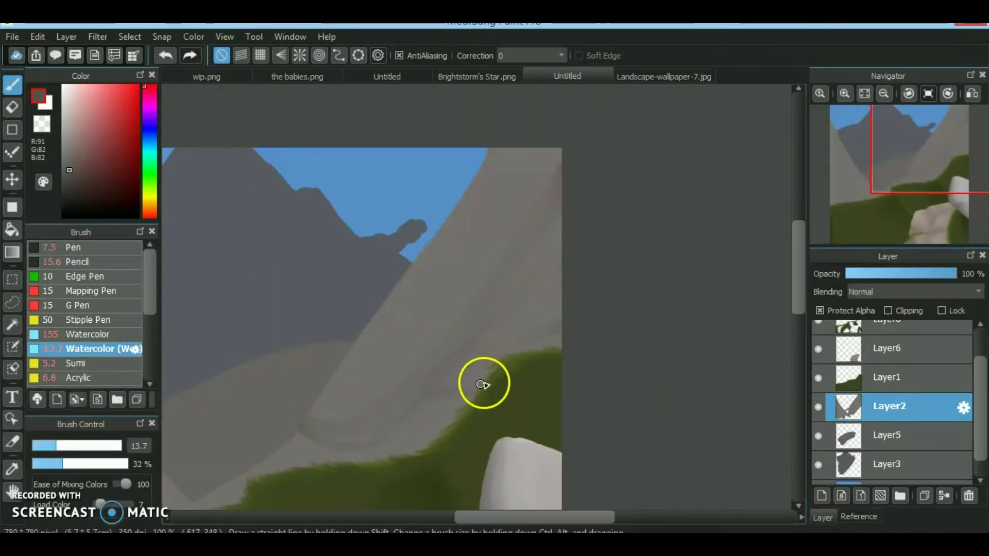
{"action": "scroll", "coordinate": [485, 380], "scroll_direction": "up", "scroll_amount": 2}
{"action": "scroll", "coordinate": [784, 172], "scroll_direction": "down", "scroll_amount": 1}
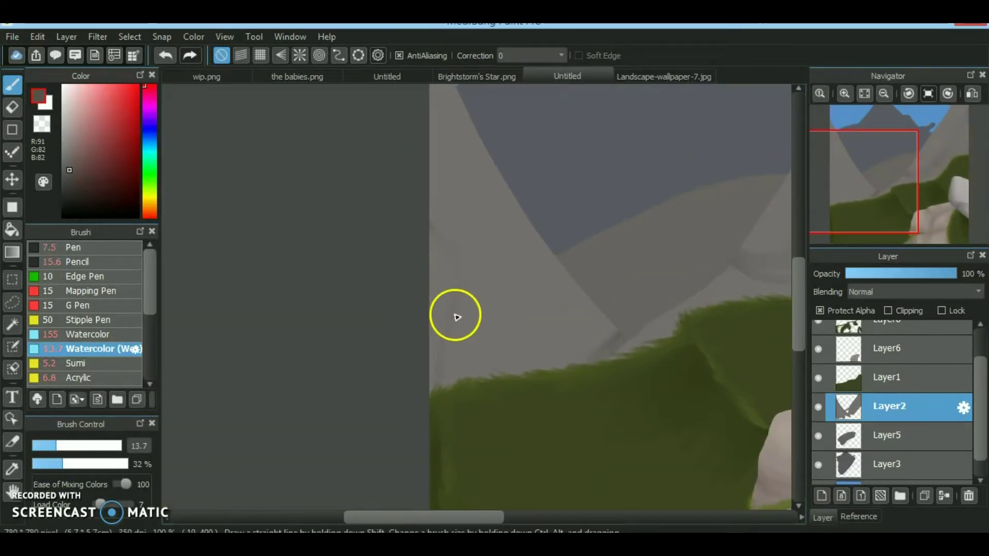
{"action": "scroll", "coordinate": [454, 316], "scroll_direction": "down", "scroll_amount": 1}
{"action": "left_click", "coordinate": [868, 153]}
Darken the cracks on both cliffs with RGB 74, 64, 64 at 51% opacity and add a vertical crack on the left cliff
{"action": "left_click", "coordinate": [71, 178]}
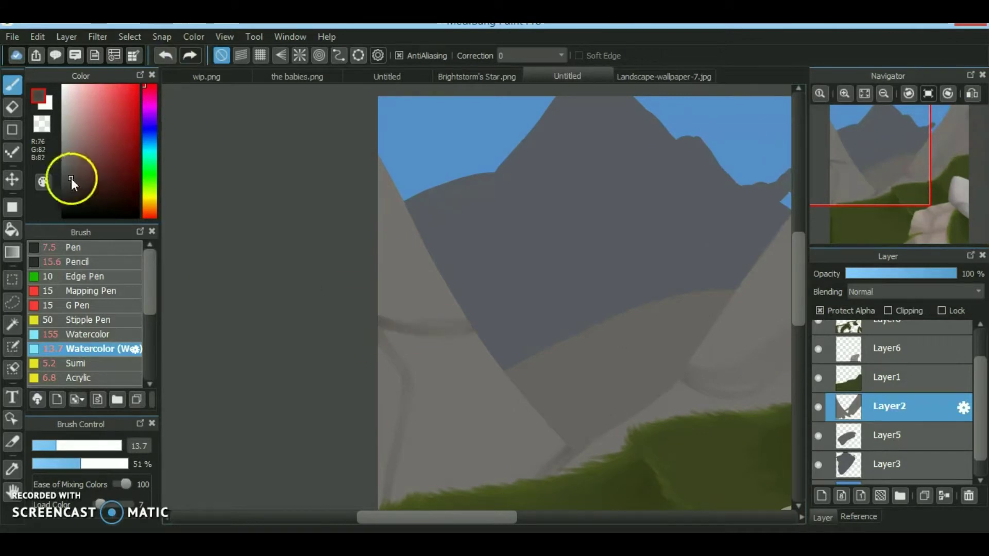
{"action": "left_click", "coordinate": [912, 183]}
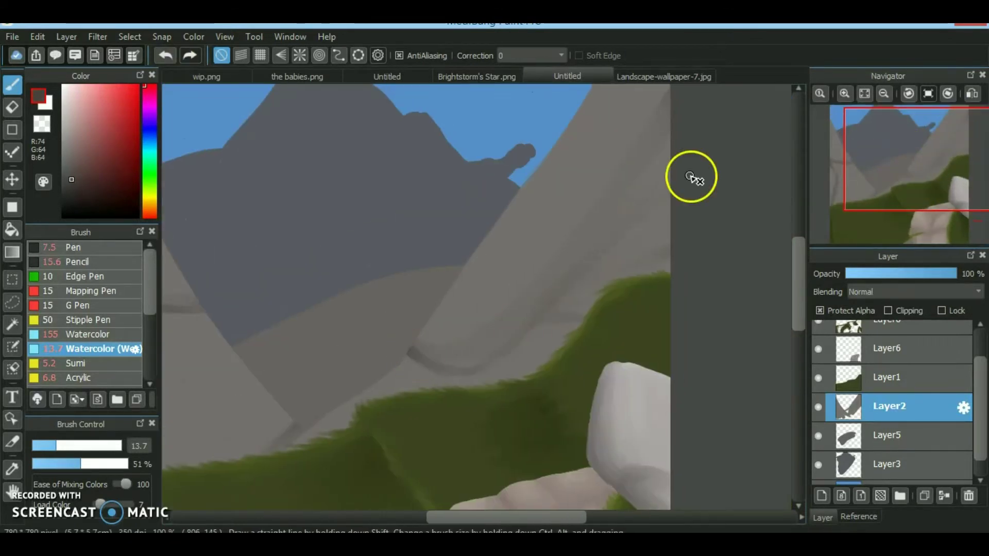
{"action": "scroll", "coordinate": [423, 309], "scroll_direction": "left", "scroll_amount": 3}
{"action": "left_click_drag", "start_coordinate": [429, 378], "coordinate": [420, 262]}
{"action": "left_click_drag", "start_coordinate": [303, 227], "coordinate": [303, 399]}
{"action": "left_click_drag", "start_coordinate": [455, 374], "coordinate": [504, 347]}
Blend the left cliff's cracks into the rock with sampled grays, using brush size 19 at 15% opacity
{"action": "left_click", "coordinate": [56, 465]}
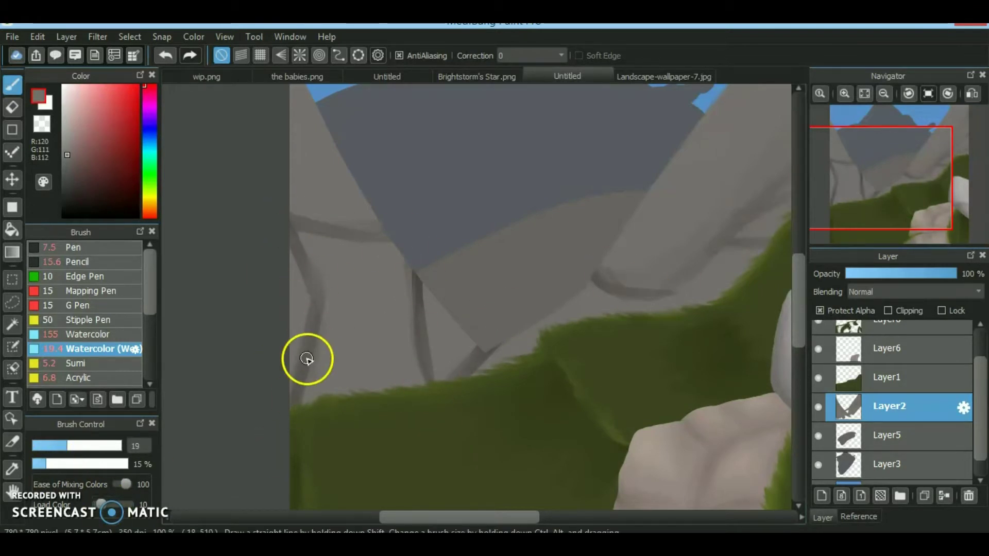
{"action": "left_click", "coordinate": [300, 330], "text": "alt"}
{"action": "left_click", "coordinate": [294, 287], "text": "alt"}
{"action": "left_click_drag", "start_coordinate": [294, 287], "coordinate": [309, 332]}
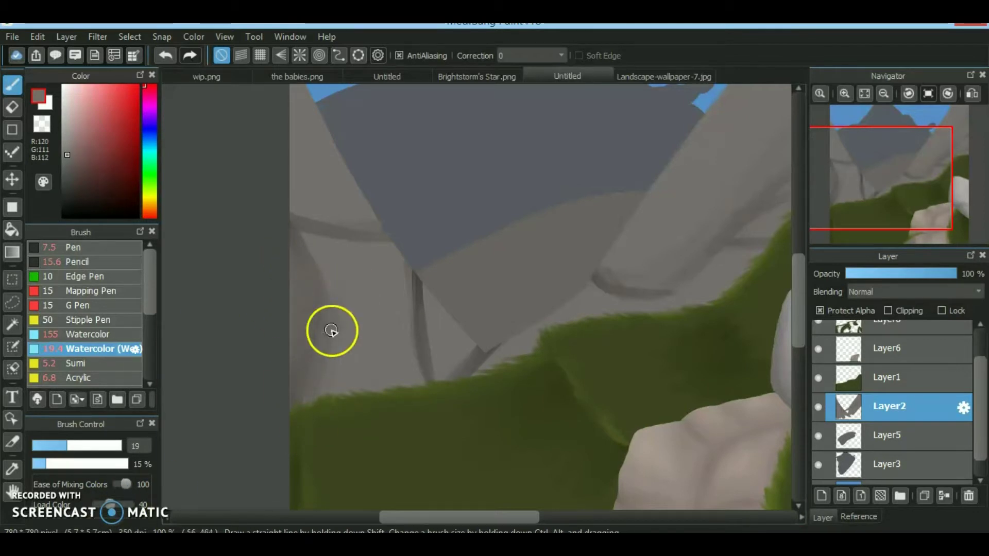
{"action": "left_click_drag", "start_coordinate": [419, 280], "coordinate": [416, 387]}
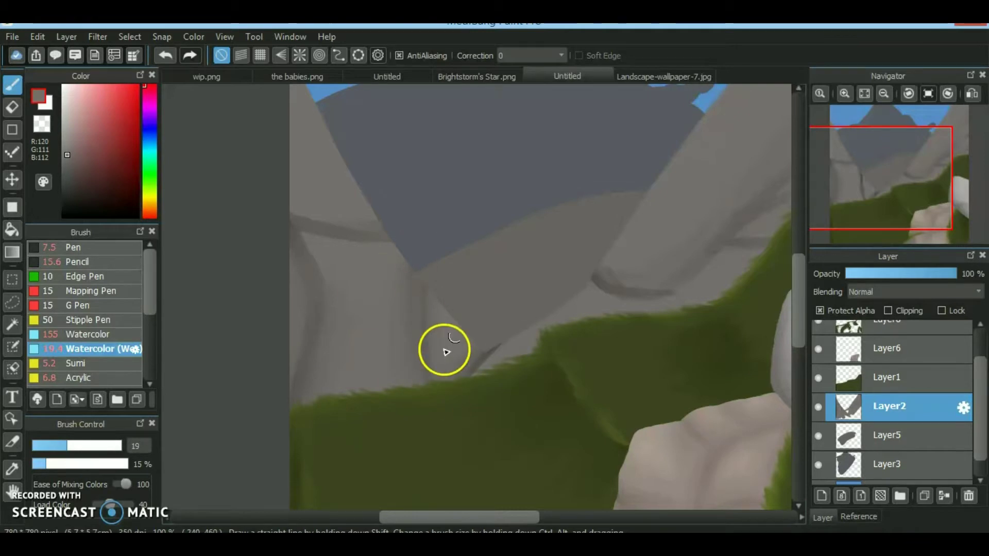
Brush broad shadows (RGB 79, 73, 73) along the creases of both cliffs with brush size 40 and blend them with sampled grays
{"action": "left_click_drag", "start_coordinate": [270, 234], "coordinate": [386, 281]}
{"action": "left_click", "coordinate": [91, 446]}
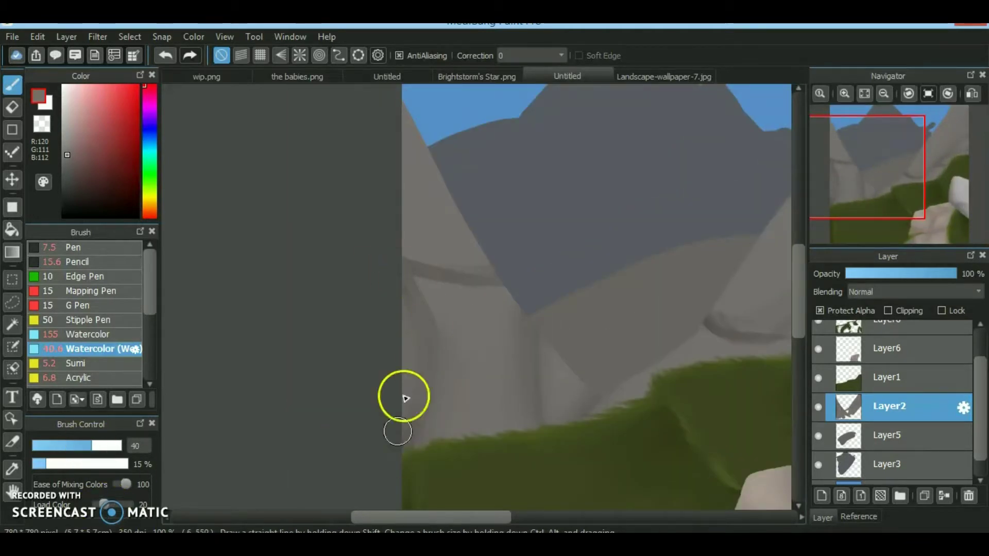
{"action": "mouse_move", "coordinate": [896, 165]}
{"action": "left_mouse_down"}
{"action": "mouse_move", "coordinate": [914, 154]}
{"action": "mouse_move", "coordinate": [879, 166]}
{"action": "left_mouse_up"}
{"action": "left_click_drag", "start_coordinate": [653, 354], "coordinate": [298, 372]}
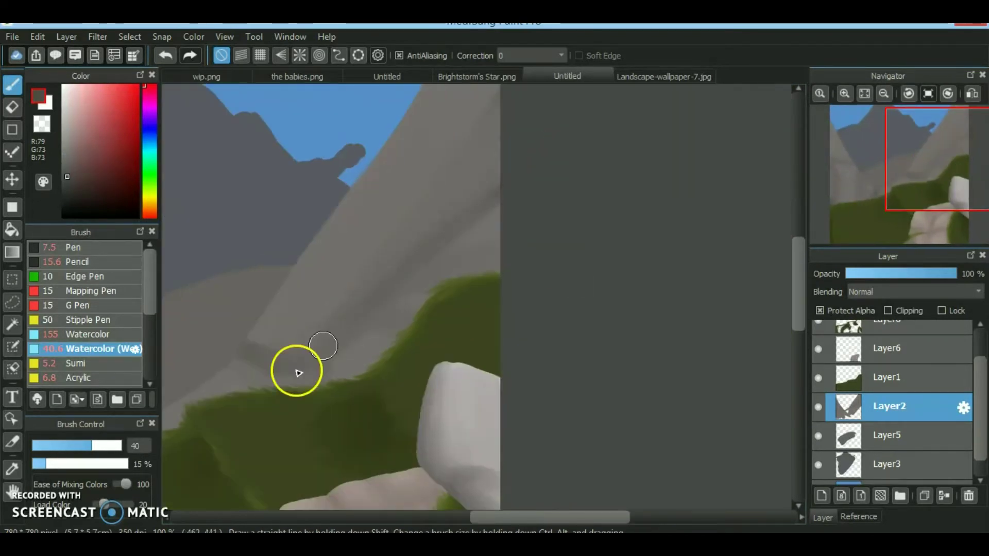
{"action": "left_click_drag", "start_coordinate": [337, 344], "coordinate": [450, 287]}
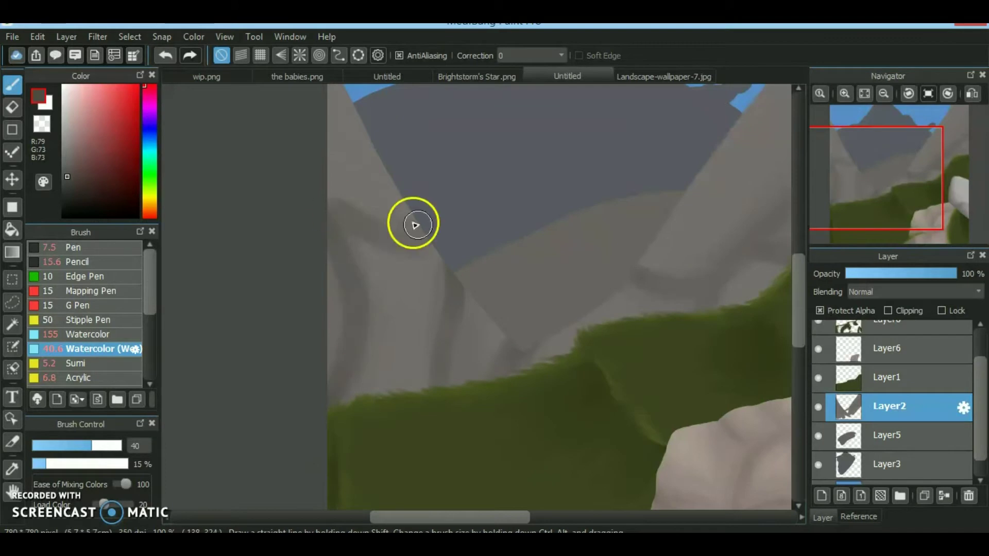
{"action": "left_click_drag", "start_coordinate": [399, 240], "coordinate": [431, 203]}
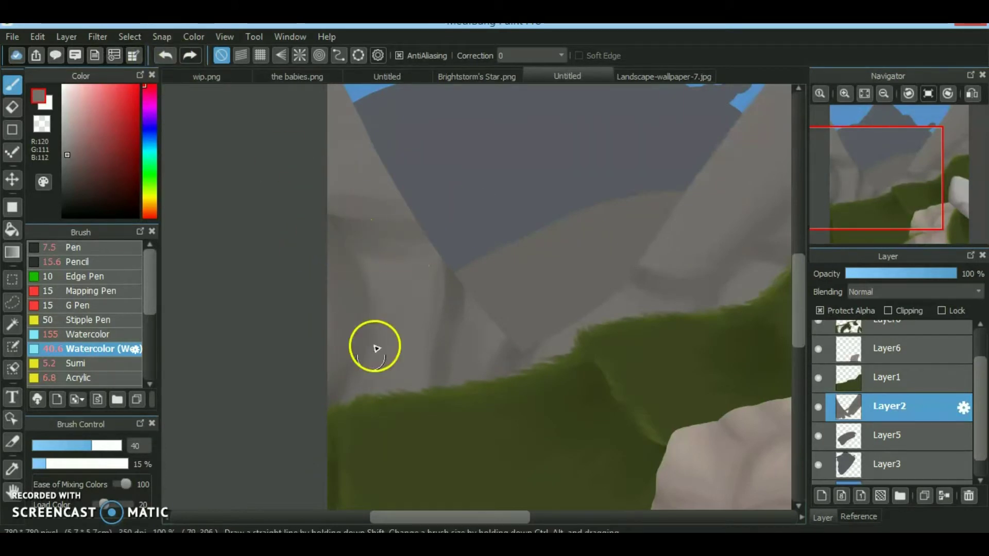
{"action": "left_click", "coordinate": [420, 314], "text": "alt"}
{"action": "left_click_drag", "start_coordinate": [876, 178], "coordinate": [906, 154]}
Paint pale highlights (RGB 196, 179, 180) on the ridges of both cliffs with brush size 23 at 44% opacity
{"action": "left_click", "coordinate": [75, 446]}
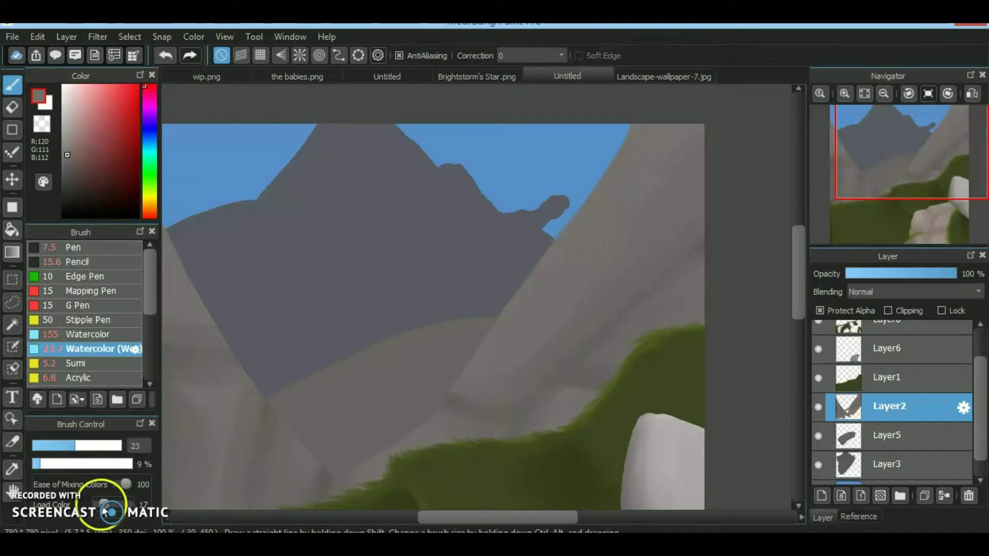
{"action": "left_click_drag", "start_coordinate": [849, 164], "coordinate": [821, 166]}
{"action": "left_click", "coordinate": [68, 115]}
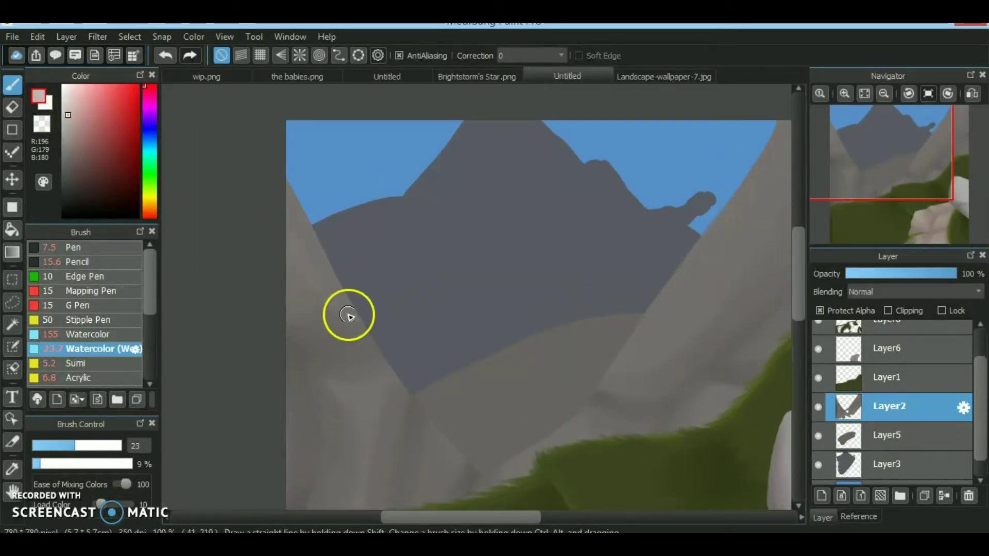
{"action": "left_click", "coordinate": [76, 464]}
{"action": "scroll", "coordinate": [737, 206], "scroll_direction": "down", "scroll_amount": 2}
{"action": "left_click_drag", "start_coordinate": [381, 307], "coordinate": [371, 407]}
{"action": "mouse_move", "coordinate": [347, 289]}
{"action": "left_mouse_down"}
{"action": "mouse_move", "coordinate": [362, 377]}
{"action": "mouse_move", "coordinate": [359, 437]}
{"action": "left_mouse_up"}
{"action": "left_click_drag", "start_coordinate": [447, 332], "coordinate": [452, 378]}
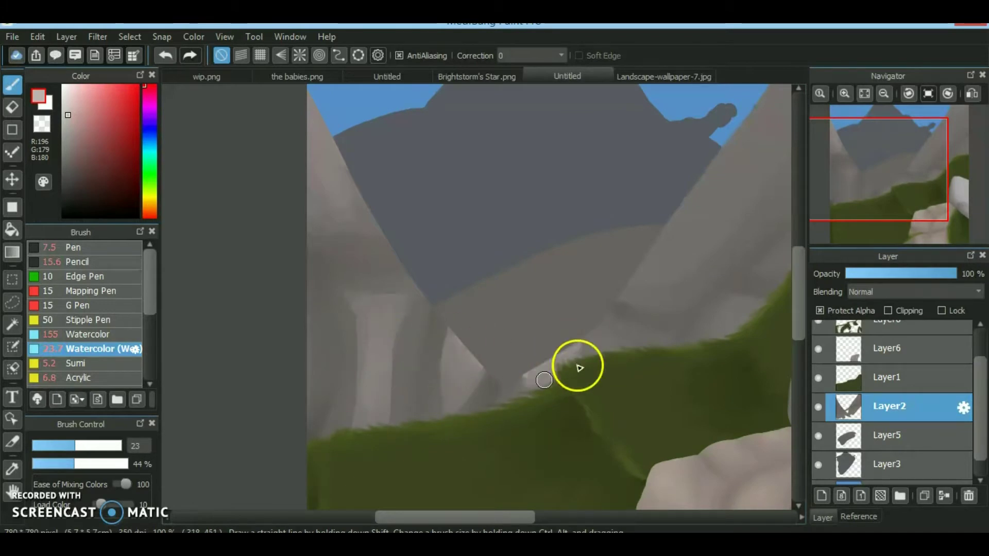
{"action": "scroll", "coordinate": [579, 368], "scroll_direction": "up", "scroll_amount": 3}
{"action": "scroll", "coordinate": [579, 368], "scroll_direction": "right", "scroll_amount": 3}
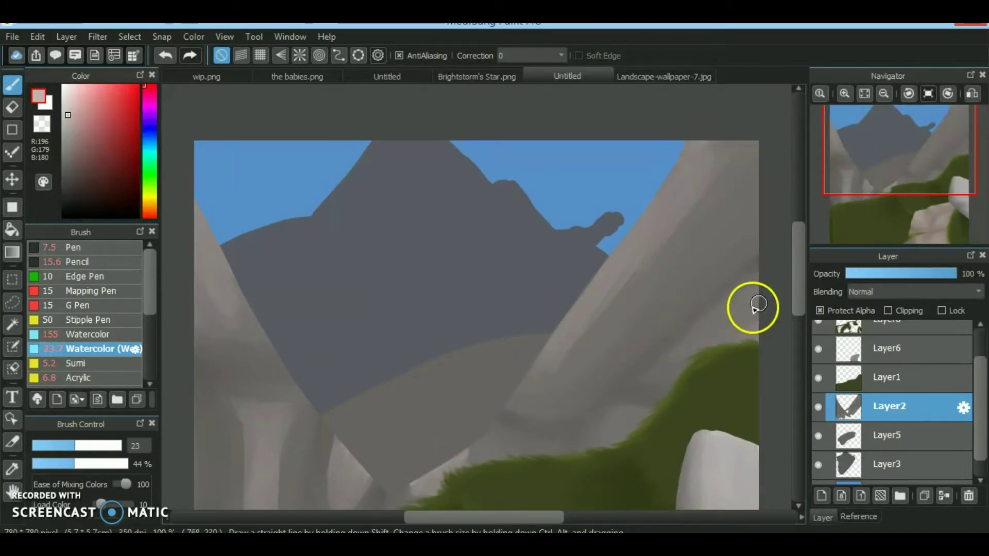
Blend the highlights into both cliffs with a sampled mid gray, using brush size 22 at 12% opacity
{"action": "left_click", "coordinate": [43, 464]}
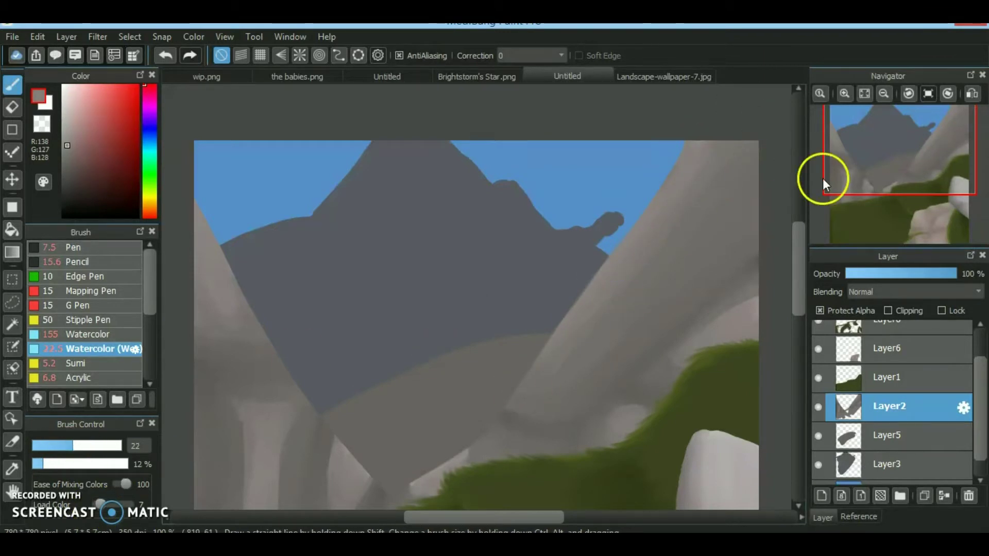
{"action": "scroll", "coordinate": [567, 331], "scroll_direction": "right", "scroll_amount": 5}
{"action": "scroll", "coordinate": [567, 331], "scroll_direction": "down", "scroll_amount": 3}
{"action": "scroll", "coordinate": [491, 311], "scroll_direction": "down", "scroll_amount": 3}
{"action": "mouse_move", "coordinate": [334, 314]}
{"action": "left_mouse_down"}
{"action": "mouse_move", "coordinate": [304, 378]}
{"action": "mouse_move", "coordinate": [300, 348]}
{"action": "left_mouse_up"}
{"action": "scroll", "coordinate": [482, 298], "scroll_direction": "left", "scroll_amount": 5}
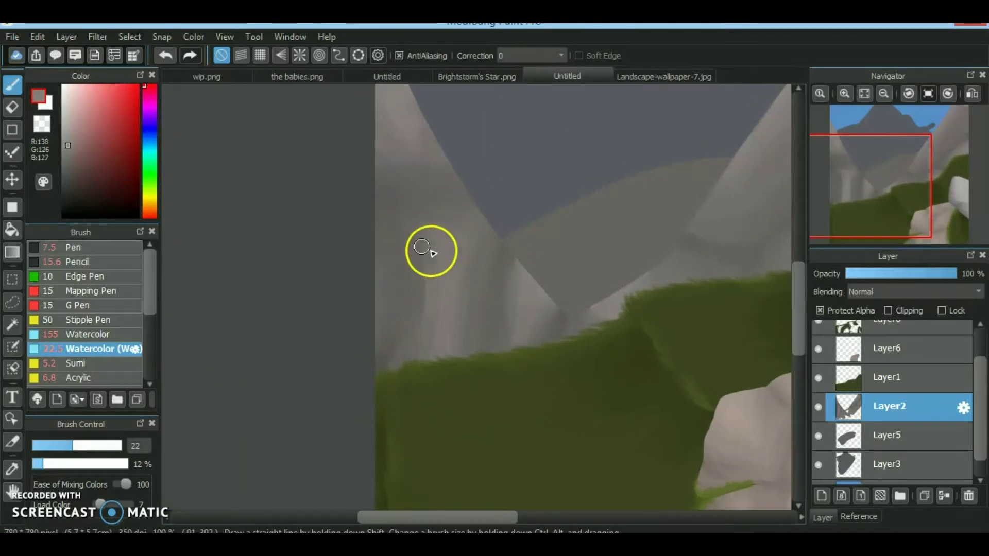
{"action": "left_click", "coordinate": [857, 177]}
{"action": "scroll", "coordinate": [501, 320], "scroll_direction": "down", "scroll_amount": 4}
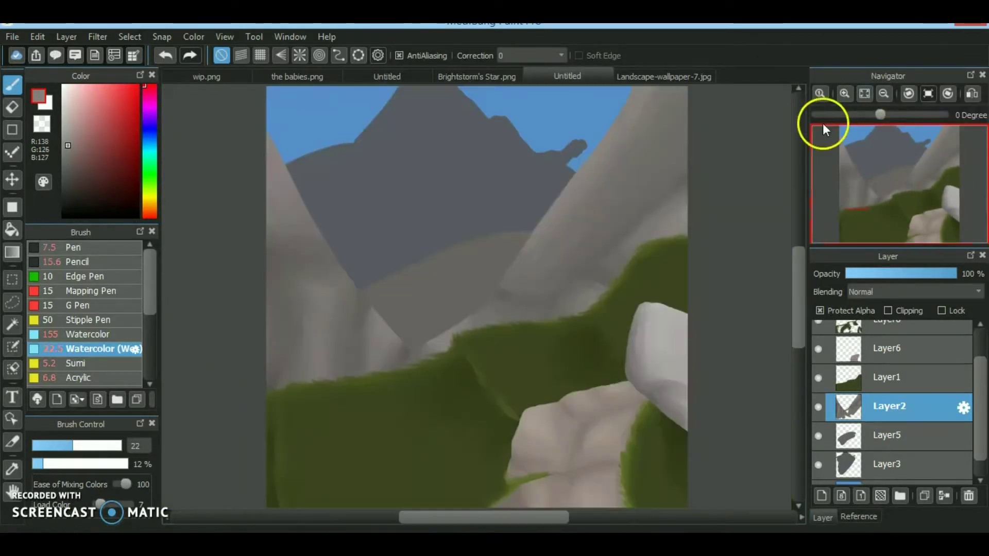
Deepen the creases on both cliffs with thin dark strokes (RGB 79, 71, 71) and soften them with brush size 28 at 7% opacity
{"action": "left_click_drag", "start_coordinate": [585, 267], "coordinate": [263, 264]}
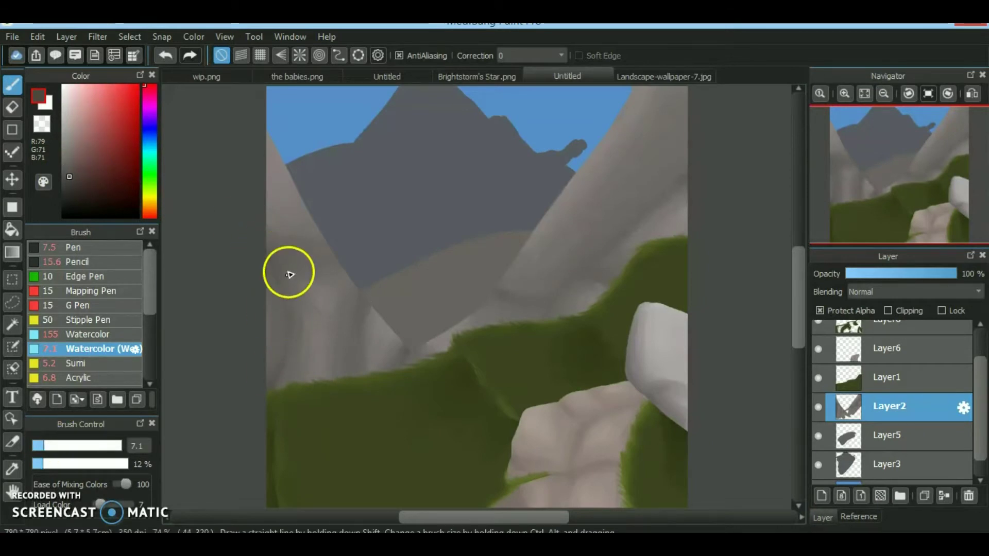
{"action": "left_click", "coordinate": [35, 464]}
{"action": "left_click_drag", "start_coordinate": [36, 446], "coordinate": [79, 446]}
{"action": "mouse_move", "coordinate": [363, 390]}
{"action": "left_mouse_down"}
{"action": "mouse_move", "coordinate": [360, 294]}
{"action": "mouse_move", "coordinate": [287, 256]}
{"action": "mouse_move", "coordinate": [278, 371]}
{"action": "left_mouse_up"}
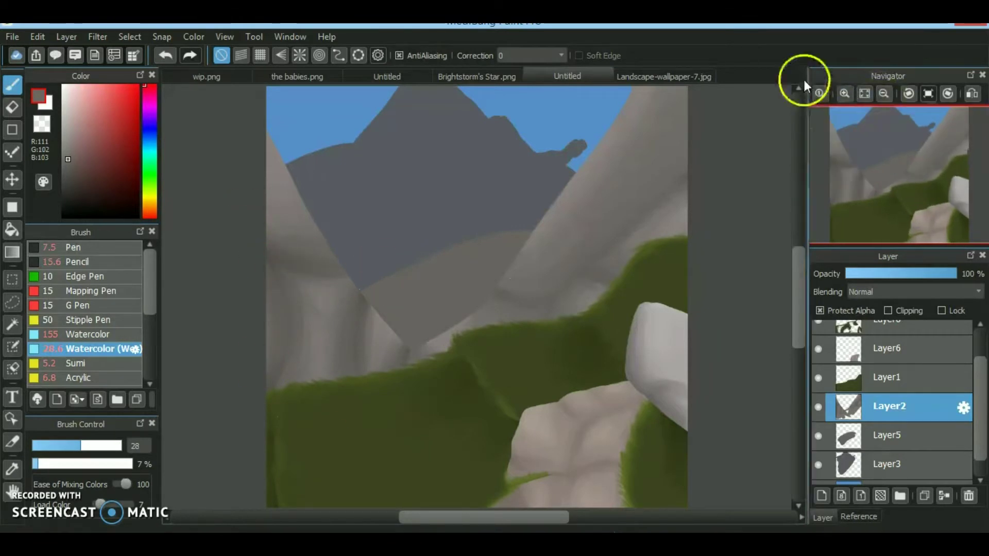
Protect the alpha of Layer5 and shade the distant gray hill with lighter (RGB 137, 126, 125) and darker gray strokes
{"action": "left_click", "coordinate": [828, 441]}
{"action": "left_click", "coordinate": [67, 147]}
{"action": "left_click", "coordinate": [819, 311]}
{"action": "left_click_drag", "start_coordinate": [35, 464], "coordinate": [71, 465]}
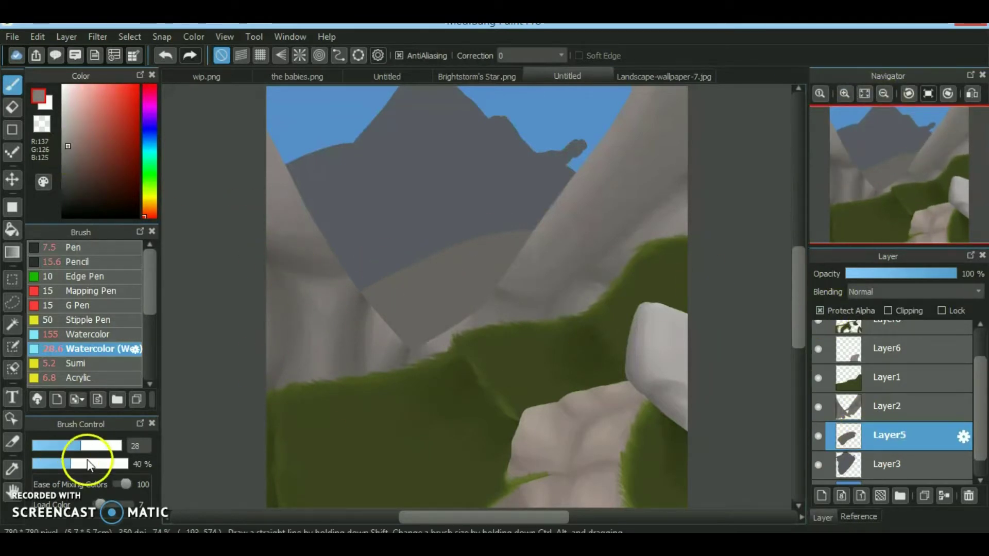
{"action": "mouse_move", "coordinate": [431, 310]}
{"action": "left_mouse_down"}
{"action": "mouse_move", "coordinate": [503, 236]}
{"action": "mouse_move", "coordinate": [383, 292]}
{"action": "left_mouse_up"}
{"action": "left_click_drag", "start_coordinate": [70, 464], "coordinate": [48, 465]}
{"action": "left_click_drag", "start_coordinate": [567, 211], "coordinate": [502, 285]}
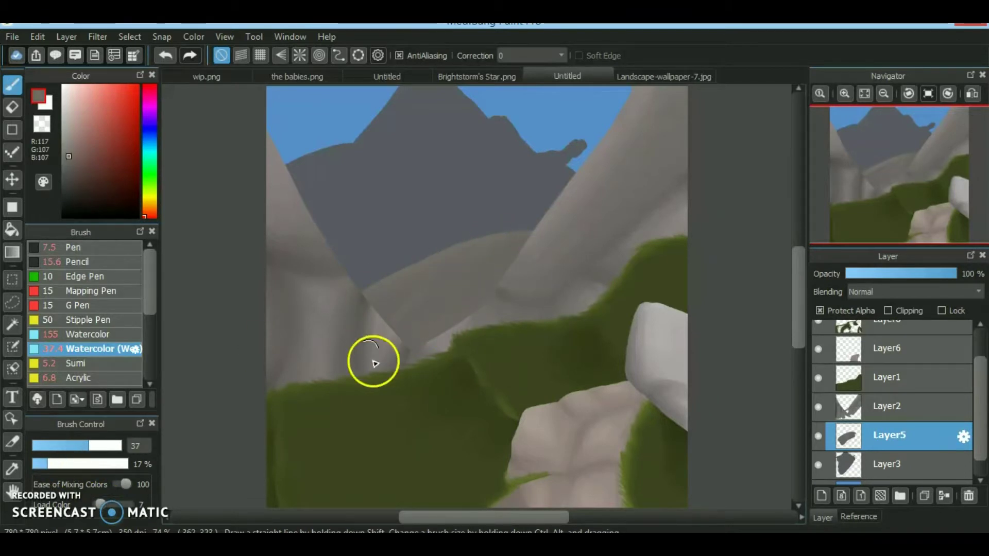
Add a layer above Layer5 and use the Pen to outline and fill a cyan (RGB 118, 216, 236) water area between the cliffs
{"action": "left_click", "coordinate": [822, 496]}
{"action": "left_click", "coordinate": [149, 147]}
{"action": "left_click", "coordinate": [132, 249]}
{"action": "left_click", "coordinate": [101, 94]}
{"action": "scroll", "coordinate": [690, 242], "scroll_direction": "up", "scroll_amount": 3}
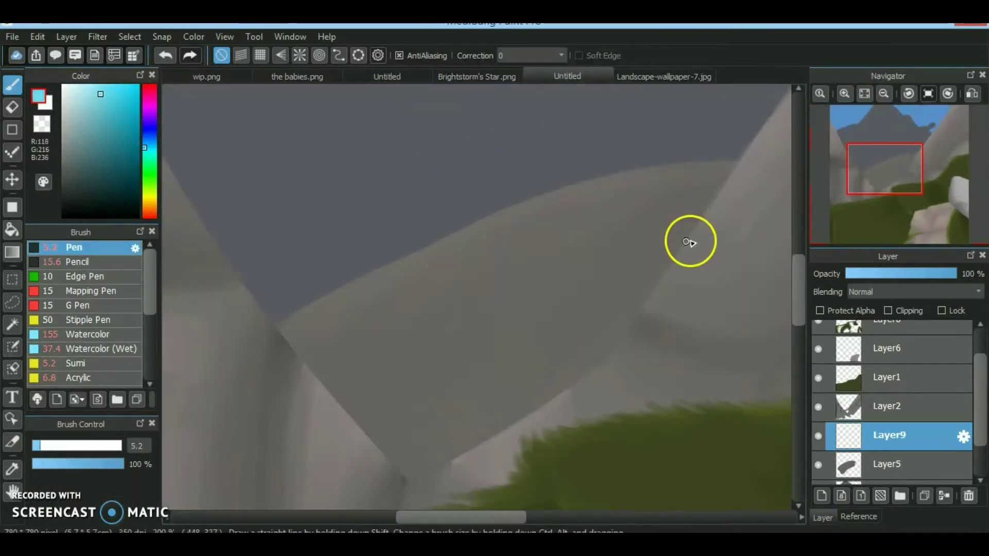
{"action": "left_click_drag", "start_coordinate": [691, 242], "coordinate": [385, 452]}
{"action": "left_click_drag", "start_coordinate": [77, 445], "coordinate": [103, 446]}
{"action": "mouse_move", "coordinate": [685, 240]}
{"action": "left_mouse_down"}
{"action": "mouse_move", "coordinate": [629, 305]}
{"action": "mouse_move", "coordinate": [420, 457]}
{"action": "mouse_move", "coordinate": [621, 311]}
{"action": "left_mouse_up"}
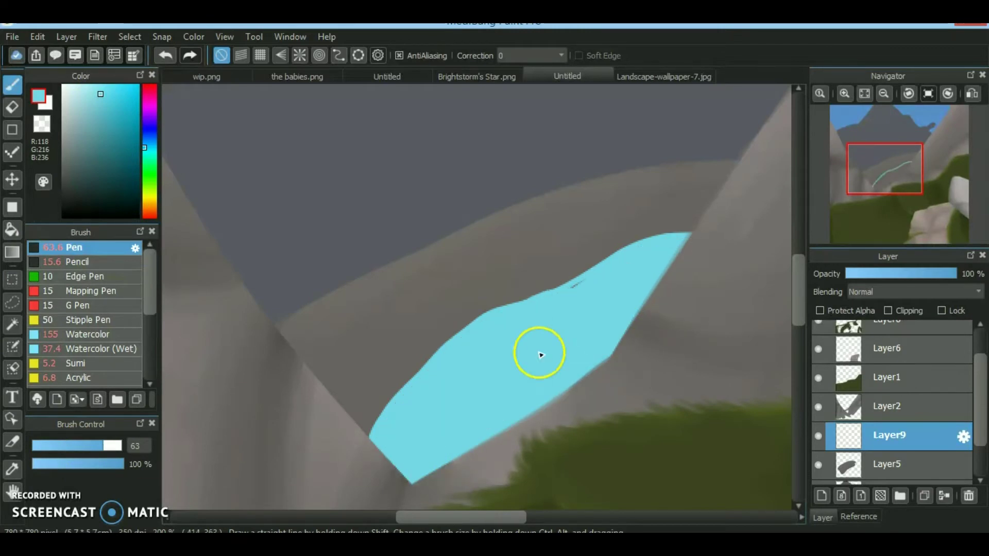
Try layer settings and darker cyan shading strokes on the water area, and undo the strokes
{"action": "scroll", "coordinate": [87, 309], "scroll_direction": "down", "scroll_amount": 2}
{"action": "left_click", "coordinate": [119, 259]}
{"action": "left_click_drag", "start_coordinate": [889, 274], "coordinate": [892, 277]}
{"action": "left_click", "coordinate": [901, 292]}
{"action": "left_click", "coordinate": [906, 310]}
{"action": "left_click", "coordinate": [99, 110]}
{"action": "left_click_drag", "start_coordinate": [88, 446], "coordinate": [55, 445]}
{"action": "scroll", "coordinate": [945, 290], "scroll_direction": "down", "scroll_amount": 2}
{"action": "scroll", "coordinate": [945, 290], "scroll_direction": "up", "scroll_amount": 3}
{"action": "mouse_move", "coordinate": [513, 370]}
{"action": "left_mouse_down"}
{"action": "mouse_move", "coordinate": [525, 389]}
{"action": "mouse_move", "coordinate": [654, 307]}
{"action": "mouse_move", "coordinate": [543, 309]}
{"action": "mouse_move", "coordinate": [581, 376]}
{"action": "left_mouse_up"}
{"action": "key", "text": "ctrl+z"}
{"action": "key", "text": "ctrl+z"}
Smooth the water's edges and surface with sampled cyan, using Watercolor (Wet) at size 33 and 45% opacity
{"action": "left_click", "coordinate": [619, 288], "text": "alt"}
{"action": "left_click", "coordinate": [55, 464]}
{"action": "mouse_move", "coordinate": [638, 252]}
{"action": "left_mouse_down"}
{"action": "mouse_move", "coordinate": [706, 232]}
{"action": "mouse_move", "coordinate": [441, 350]}
{"action": "mouse_move", "coordinate": [582, 331]}
{"action": "left_mouse_up"}
{"action": "left_click", "coordinate": [85, 85]}
{"action": "left_click", "coordinate": [47, 466]}
{"action": "left_click_drag", "start_coordinate": [46, 465], "coordinate": [75, 464]}
{"action": "mouse_move", "coordinate": [487, 343]}
{"action": "left_mouse_down"}
{"action": "mouse_move", "coordinate": [393, 448]}
{"action": "mouse_move", "coordinate": [623, 282]}
{"action": "left_mouse_up"}
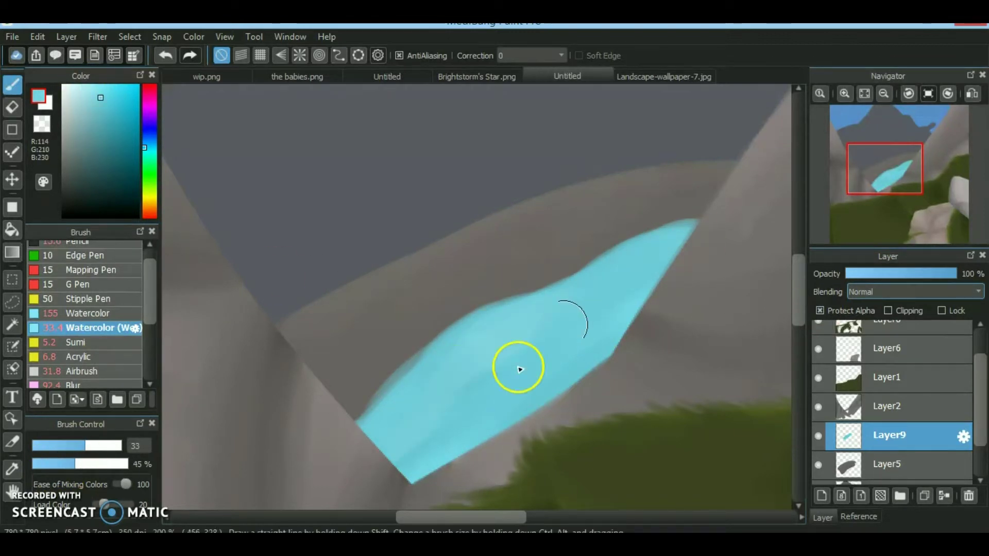
Paint soft darker blue streaks along the water, using tones such as RGB 90, 168, 184 at 17% opacity
{"action": "left_click", "coordinate": [53, 446]}
{"action": "left_click", "coordinate": [819, 311]}
{"action": "left_click", "coordinate": [113, 135]}
{"action": "mouse_move", "coordinate": [412, 427]}
{"action": "left_mouse_down"}
{"action": "mouse_move", "coordinate": [541, 330]}
{"action": "mouse_move", "coordinate": [473, 332]}
{"action": "mouse_move", "coordinate": [417, 465]}
{"action": "left_mouse_up"}
{"action": "left_click", "coordinate": [73, 446]}
{"action": "left_click", "coordinate": [48, 464]}
{"action": "left_click", "coordinate": [99, 504]}
{"action": "left_click", "coordinate": [101, 121]}
{"action": "left_click", "coordinate": [44, 446]}
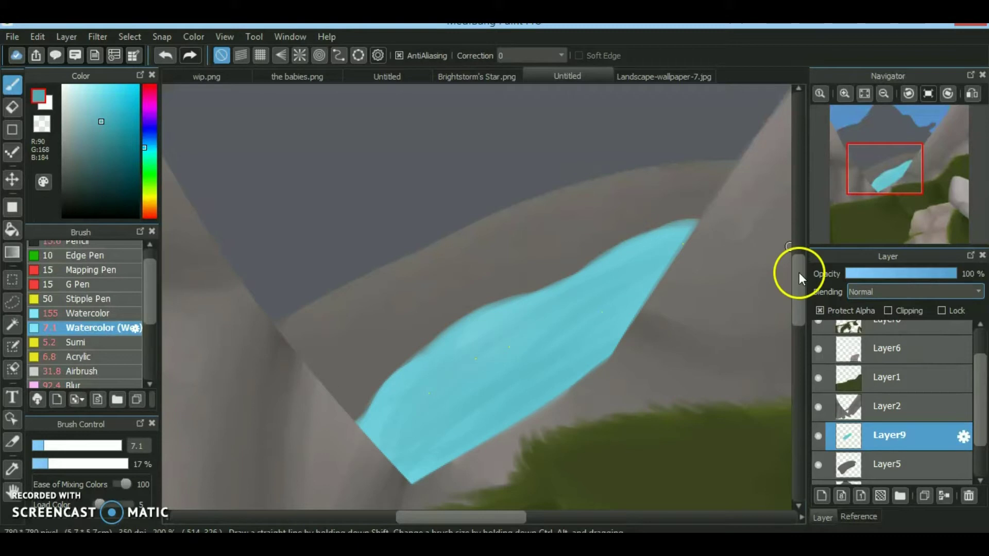
Paint near-white glints (RGB 226, 243, 247) on the water and blend them in with brush size 11 at 12% opacity
{"action": "left_click", "coordinate": [68, 88]}
{"action": "left_click_drag", "start_coordinate": [581, 322], "coordinate": [550, 353]}
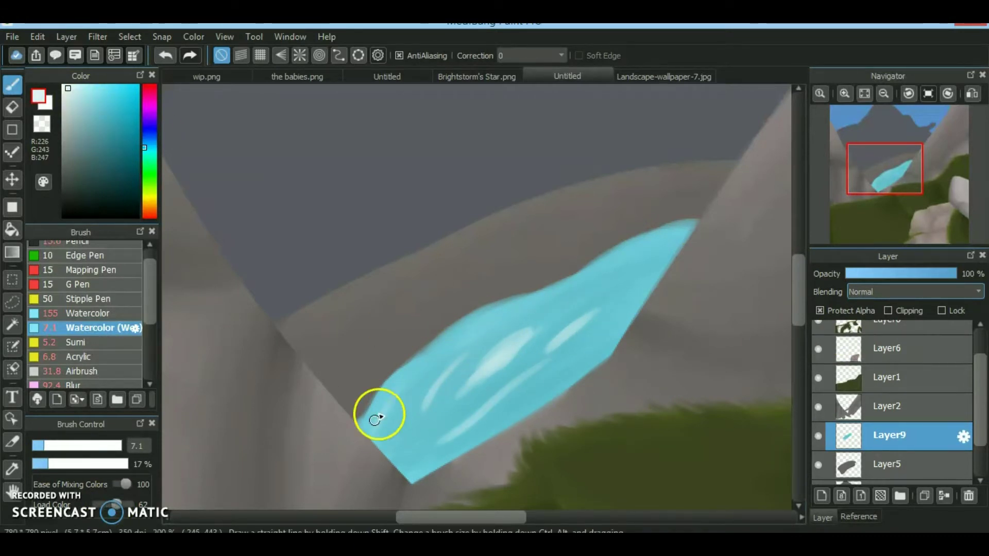
{"action": "left_click", "coordinate": [50, 446]}
{"action": "left_click", "coordinate": [43, 464]}
{"action": "left_click", "coordinate": [102, 503]}
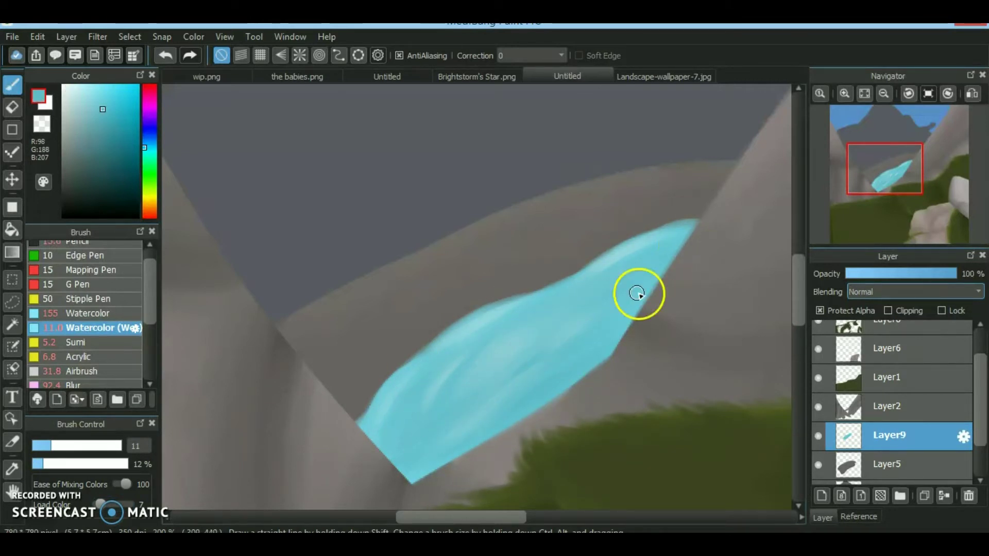
Add a layer, undo a first green stroke on the distant hill, and place a green dab (RGB 110, 160, 93) on the dark mountain
{"action": "scroll", "coordinate": [677, 251], "scroll_direction": "down", "scroll_amount": 5}
{"action": "left_click", "coordinate": [144, 180]}
{"action": "left_click", "coordinate": [95, 133]}
{"action": "left_click", "coordinate": [35, 445]}
{"action": "left_click", "coordinate": [822, 496]}
{"action": "scroll", "coordinate": [879, 172], "scroll_direction": "up", "scroll_amount": 5}
{"action": "left_click_drag", "start_coordinate": [484, 228], "coordinate": [496, 251]}
{"action": "left_click", "coordinate": [166, 54]}
{"action": "left_click", "coordinate": [281, 153]}
Paint an ochre patch (RGB 151, 117, 39) along the distant hill above the water with brush size 20
{"action": "left_click", "coordinate": [146, 200]}
{"action": "left_click", "coordinate": [119, 139]}
{"action": "left_click", "coordinate": [442, 244]}
{"action": "left_click", "coordinate": [79, 446]}
{"action": "mouse_move", "coordinate": [443, 263]}
{"action": "left_mouse_down"}
{"action": "mouse_move", "coordinate": [678, 175]}
{"action": "mouse_move", "coordinate": [372, 322]}
{"action": "left_mouse_up"}
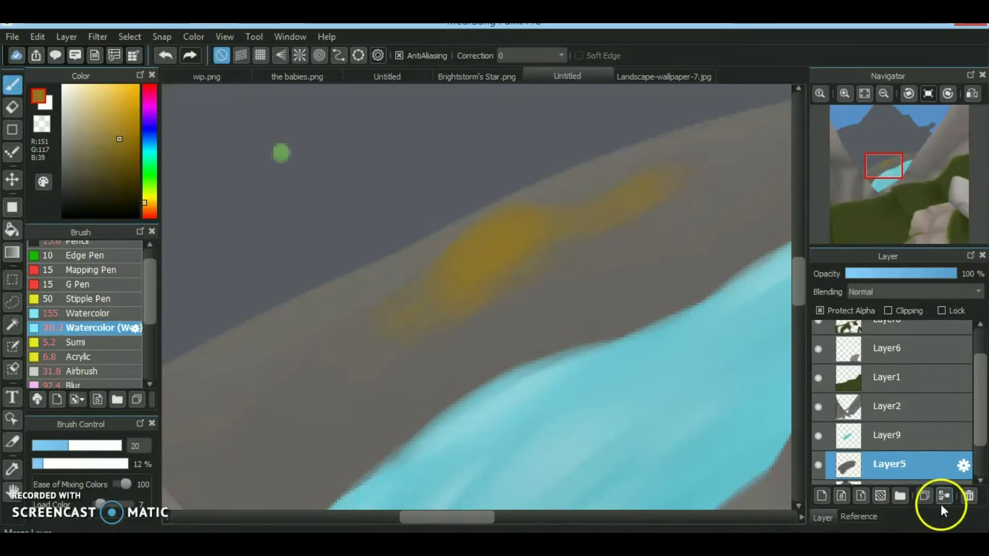
Blend the ochre patch into the distant hill and tone it down with a darker olive ochre
{"action": "mouse_move", "coordinate": [402, 371]}
{"action": "left_mouse_down"}
{"action": "mouse_move", "coordinate": [430, 347]}
{"action": "mouse_move", "coordinate": [495, 243]}
{"action": "left_mouse_up"}
{"action": "left_click", "coordinate": [120, 151]}
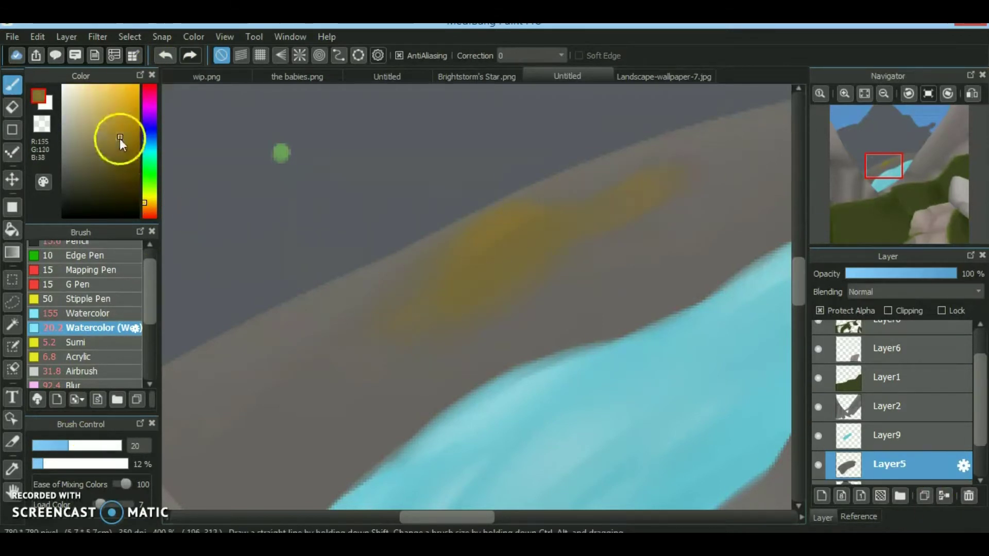
{"action": "left_click_drag", "start_coordinate": [616, 400], "coordinate": [591, 285]}
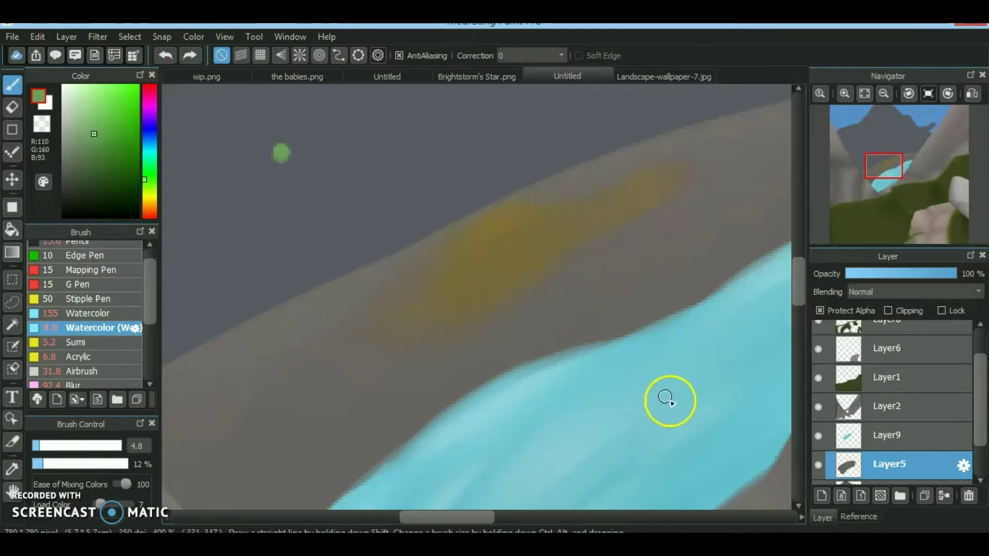
Restore the added layer and paint thin green grass blades (RGB 110, 160, 93) along the ochre patch with brush size 4.8
{"action": "left_click", "coordinate": [190, 55]}
{"action": "mouse_move", "coordinate": [466, 260]}
{"action": "left_mouse_down"}
{"action": "mouse_move", "coordinate": [490, 195]}
{"action": "mouse_move", "coordinate": [598, 188]}
{"action": "left_mouse_up"}
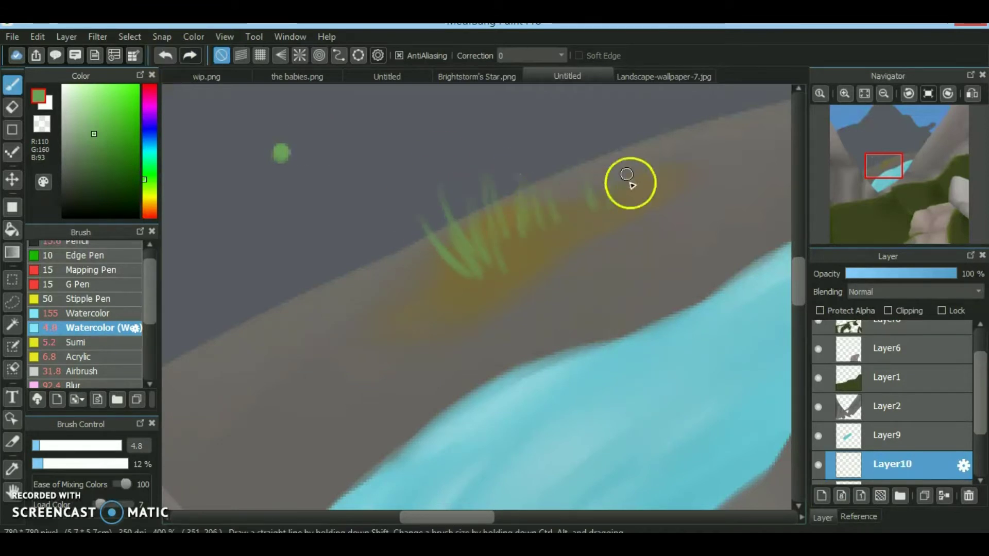
Erase the green dab on the dark mountain and merge the grass layer down into the hill layer
{"action": "key", "text": "x"}
{"action": "left_click", "coordinate": [944, 496]}
Blend ochre (RGB 155, 123, 50) and muted green (RGB 117, 133, 76) into the grass bases with brush size 7.5 at 7% opacity
{"action": "left_click", "coordinate": [491, 285], "text": "alt"}
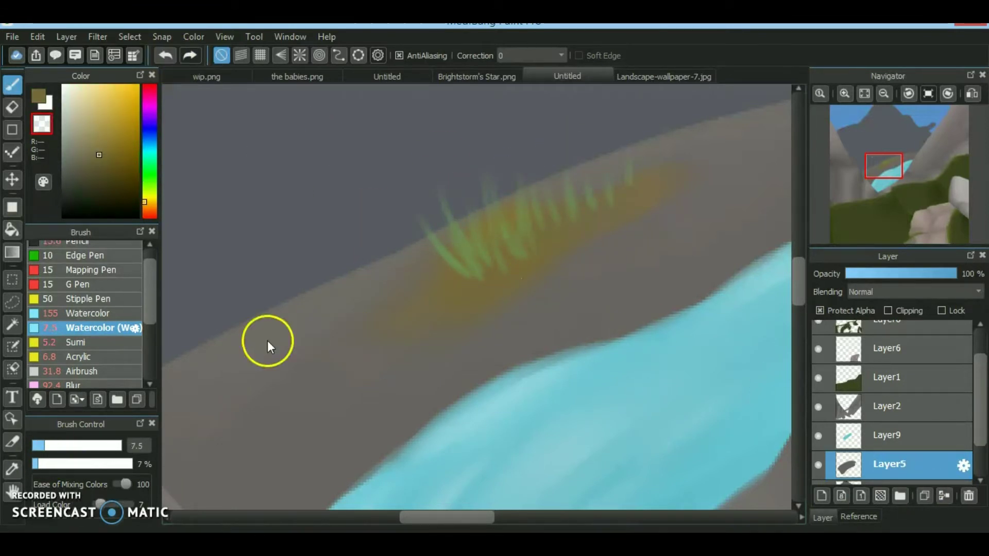
{"action": "left_click_drag", "start_coordinate": [497, 264], "coordinate": [535, 261]}
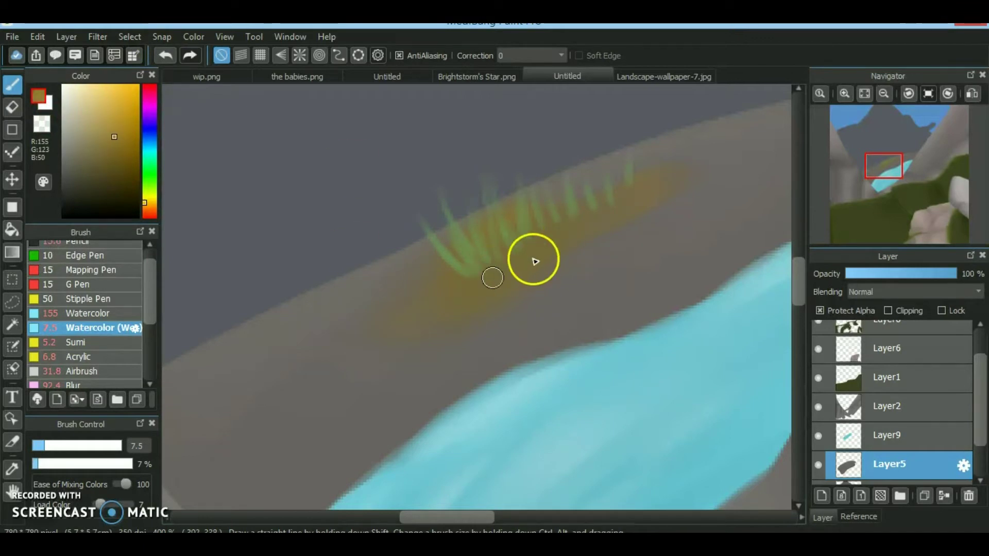
{"action": "left_click", "coordinate": [490, 253], "text": "alt"}
Cover the ochre patch with olive green (RGB 95, 115, 54) using brush size 7.5 at 34% opacity
{"action": "left_click", "coordinate": [864, 93]}
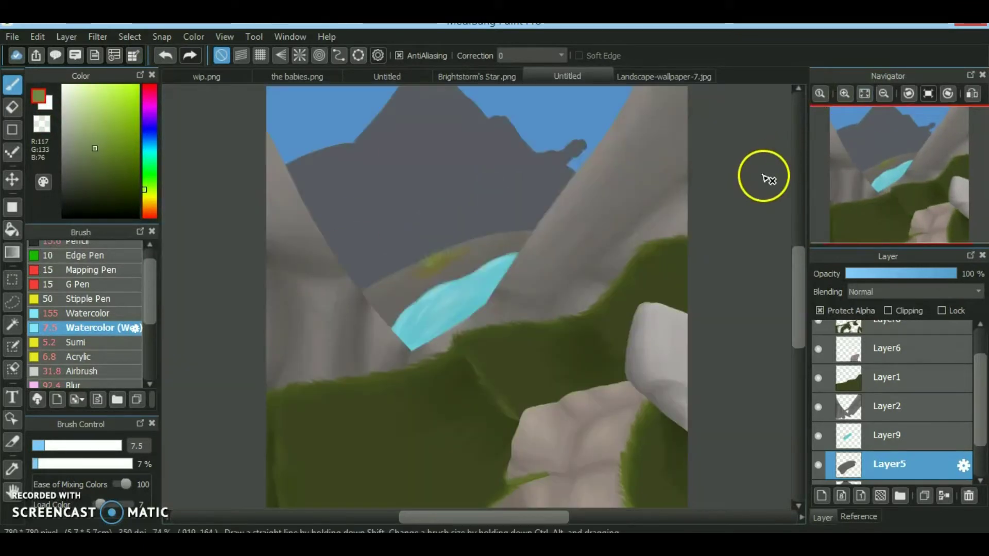
{"action": "left_click", "coordinate": [845, 94]}
{"action": "left_click", "coordinate": [844, 93]}
{"action": "left_click", "coordinate": [729, 172], "text": "alt"}
{"action": "left_click", "coordinate": [45, 446]}
{"action": "left_click", "coordinate": [123, 133]}
{"action": "left_click", "coordinate": [65, 464]}
{"action": "mouse_move", "coordinate": [561, 316]}
{"action": "left_mouse_down"}
{"action": "mouse_move", "coordinate": [443, 317]}
{"action": "mouse_move", "coordinate": [486, 165]}
{"action": "mouse_move", "coordinate": [409, 342]}
{"action": "mouse_move", "coordinate": [690, 153]}
{"action": "left_mouse_up"}
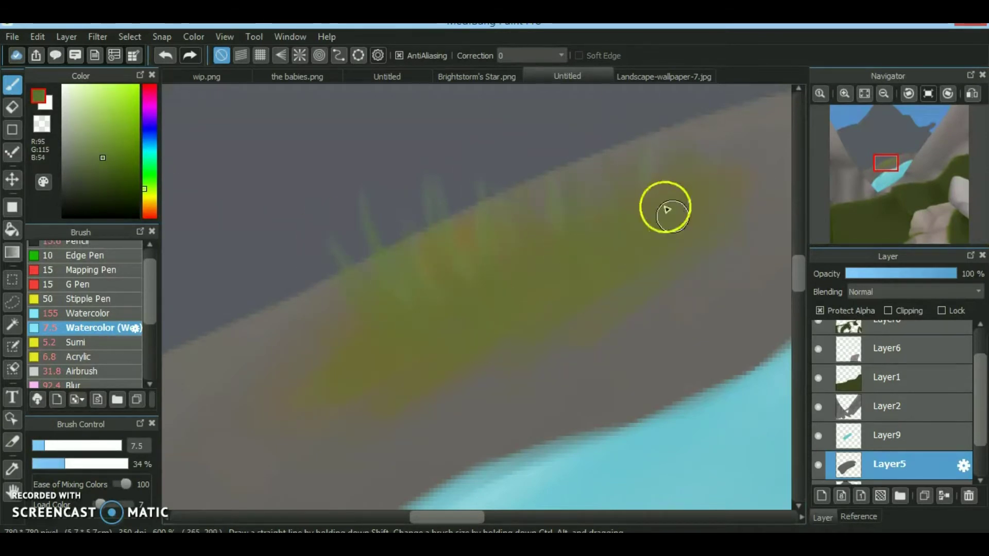
Paint bright green grass blades (RGB 142, 174, 79) rising over the hill's edge with brush size 3.3
{"action": "left_click", "coordinate": [37, 446]}
{"action": "left_click", "coordinate": [359, 247], "text": "alt"}
{"action": "mouse_move", "coordinate": [361, 320]}
{"action": "left_mouse_down"}
{"action": "mouse_move", "coordinate": [419, 316]}
{"action": "mouse_move", "coordinate": [498, 291]}
{"action": "left_mouse_up"}
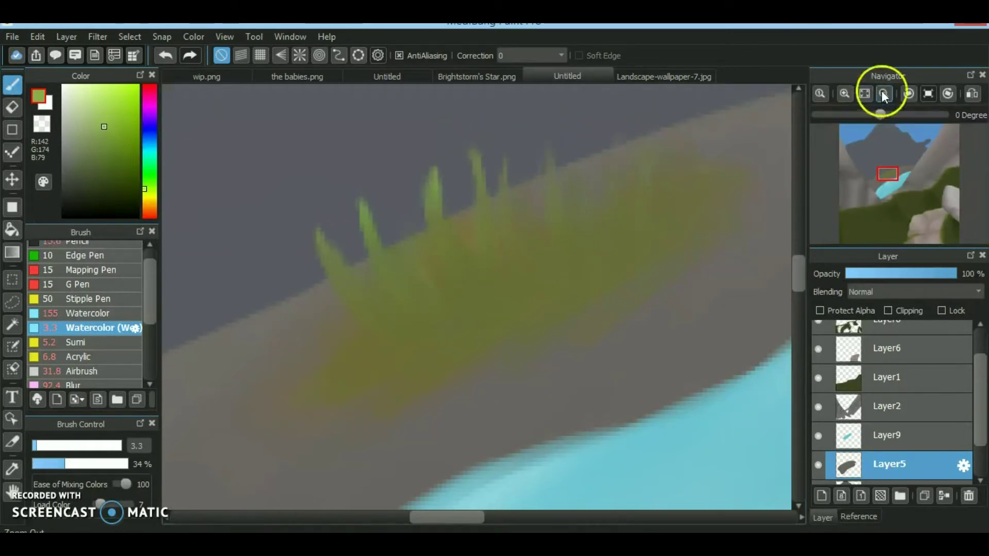
Enlarge and reposition the distant grassy hill layer with a transform and apply it
{"action": "left_click", "coordinate": [865, 94]}
{"action": "key", "text": "ctrl+t"}
{"action": "left_click_drag", "start_coordinate": [433, 416], "coordinate": [419, 419]}
{"action": "mouse_move", "coordinate": [595, 198]}
{"action": "left_mouse_down"}
{"action": "mouse_move", "coordinate": [620, 201]}
{"action": "mouse_move", "coordinate": [613, 194]}
{"action": "left_mouse_up"}
{"action": "left_click_drag", "start_coordinate": [437, 403], "coordinate": [503, 378]}
{"action": "scroll", "coordinate": [467, 265], "scroll_direction": "up", "scroll_amount": 1}
{"action": "left_click_drag", "start_coordinate": [643, 177], "coordinate": [536, 215]}
{"action": "left_click", "coordinate": [750, 509]}
Smooth the right ridge of the mountain silhouette on Layer3 with a size 17 Pen in its own grey (RGB 91, 91, 103)
{"action": "scroll", "coordinate": [717, 331], "scroll_direction": "down", "scroll_amount": 1}
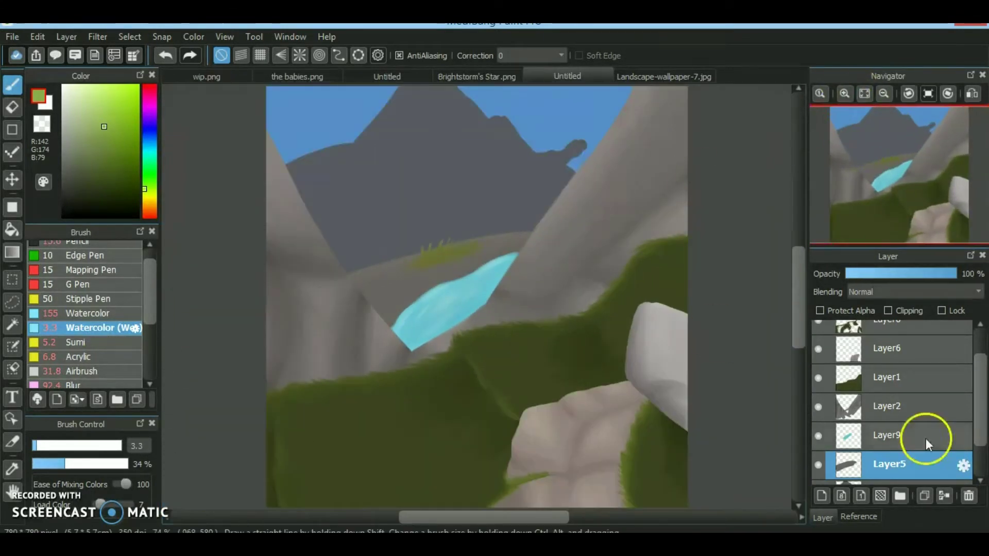
{"action": "left_click", "coordinate": [438, 199], "text": "ctrl"}
{"action": "left_click", "coordinate": [428, 202], "text": "alt"}
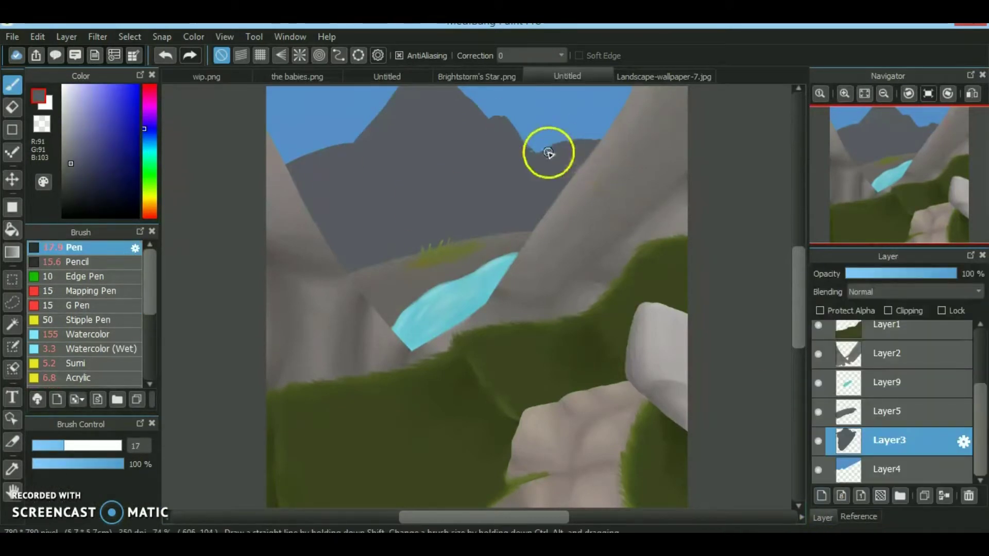
Protect the mountain layer's alpha and paint lighter ridge highlights (RGB 140, 140, 159) with wet watercolor, size 24 at 22% opacity
{"action": "left_click", "coordinate": [78, 181]}
{"action": "left_click", "coordinate": [98, 349]}
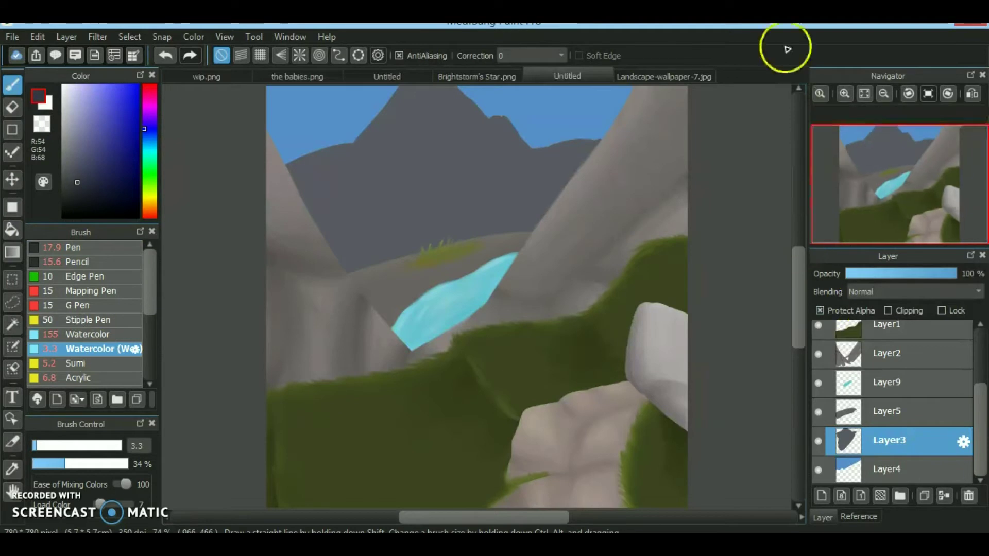
{"action": "left_click_drag", "start_coordinate": [865, 154], "coordinate": [873, 168]}
{"action": "scroll", "coordinate": [278, 262], "scroll_direction": "up", "scroll_amount": 1}
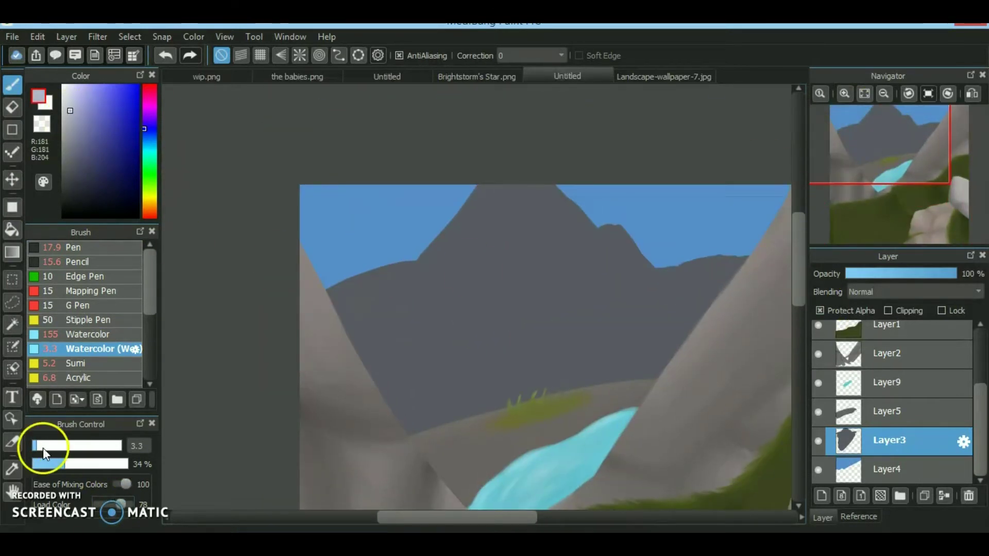
{"action": "left_click", "coordinate": [70, 135]}
{"action": "left_click", "coordinate": [76, 445]}
{"action": "left_click", "coordinate": [53, 464]}
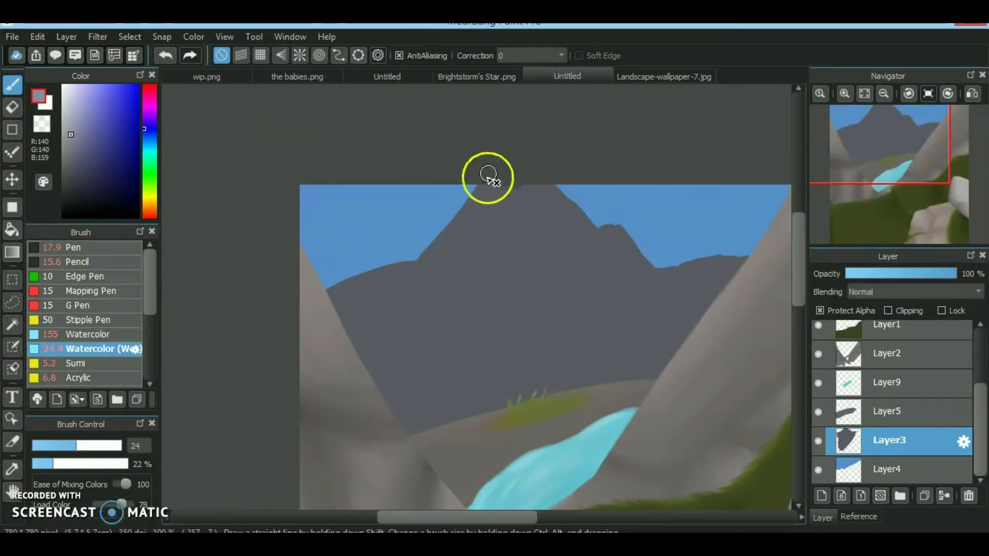
{"action": "mouse_move", "coordinate": [488, 175]}
{"action": "left_mouse_down"}
{"action": "mouse_move", "coordinate": [435, 283]}
{"action": "mouse_move", "coordinate": [362, 285]}
{"action": "left_mouse_up"}
{"action": "left_click", "coordinate": [608, 230]}
{"action": "mouse_move", "coordinate": [653, 272]}
{"action": "left_mouse_down"}
{"action": "mouse_move", "coordinate": [481, 347]}
{"action": "mouse_move", "coordinate": [586, 309]}
{"action": "mouse_move", "coordinate": [443, 404]}
{"action": "mouse_move", "coordinate": [576, 258]}
{"action": "mouse_move", "coordinate": [517, 322]}
{"action": "left_mouse_up"}
{"action": "left_click_drag", "start_coordinate": [607, 216], "coordinate": [558, 332]}
Paint dark shadows (RGB 53, 53, 68) on the mountain slopes and blend them with sampled greys at a reduced load color
{"action": "mouse_move", "coordinate": [565, 203]}
{"action": "left_mouse_down"}
{"action": "mouse_move", "coordinate": [572, 256]}
{"action": "mouse_move", "coordinate": [407, 428]}
{"action": "left_mouse_up"}
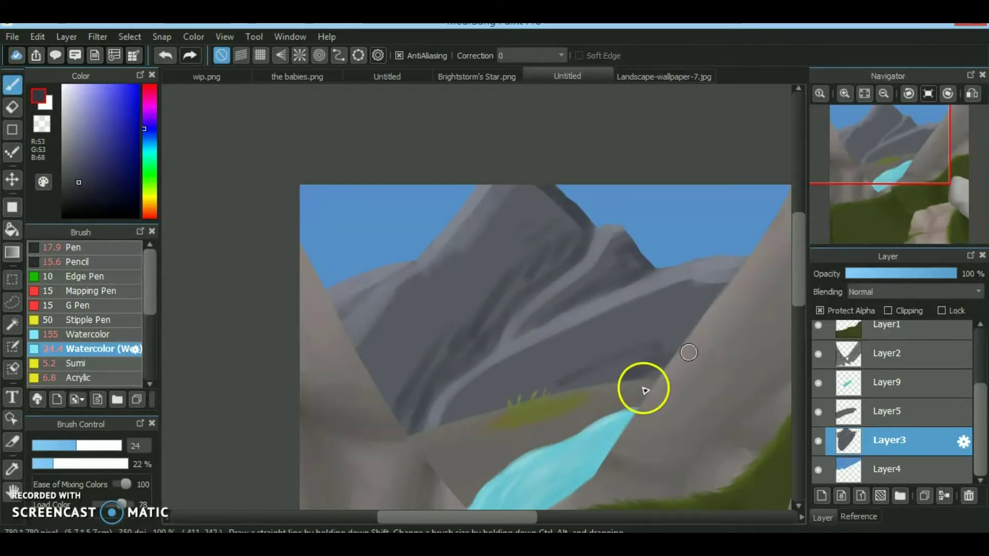
{"action": "left_click_drag", "start_coordinate": [642, 391], "coordinate": [564, 399]}
{"action": "mouse_move", "coordinate": [122, 504]}
{"action": "left_mouse_down"}
{"action": "mouse_move", "coordinate": [97, 507]}
{"action": "mouse_move", "coordinate": [231, 507]}
{"action": "mouse_move", "coordinate": [96, 515]}
{"action": "left_mouse_up"}
{"action": "left_click", "coordinate": [531, 383], "text": "alt"}
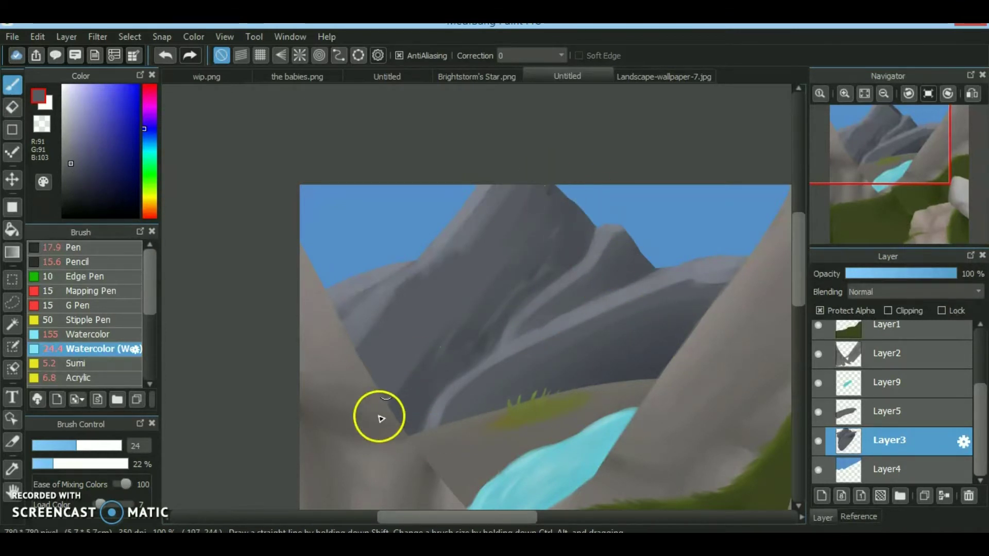
{"action": "left_click", "coordinate": [419, 311], "text": "alt"}
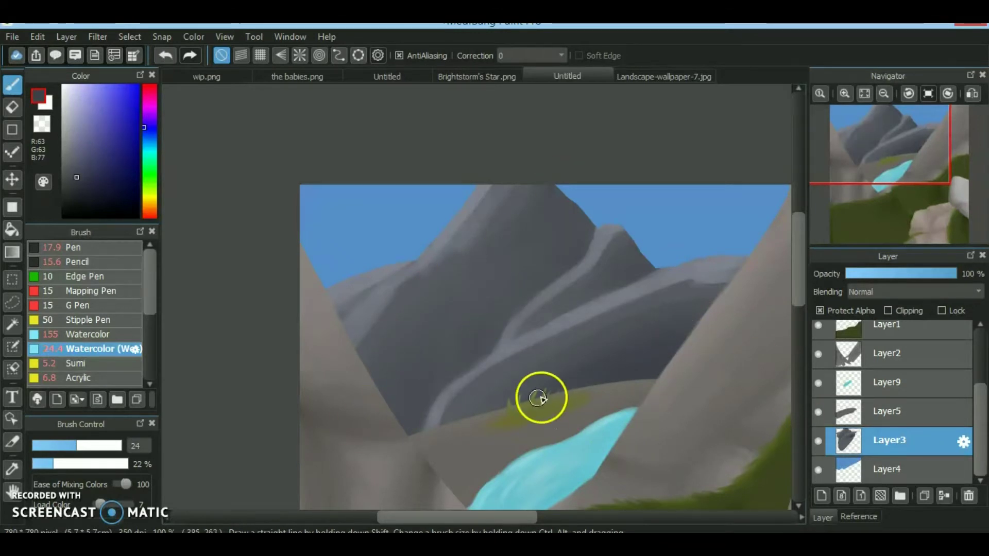
{"action": "left_click", "coordinate": [529, 376], "text": "alt"}
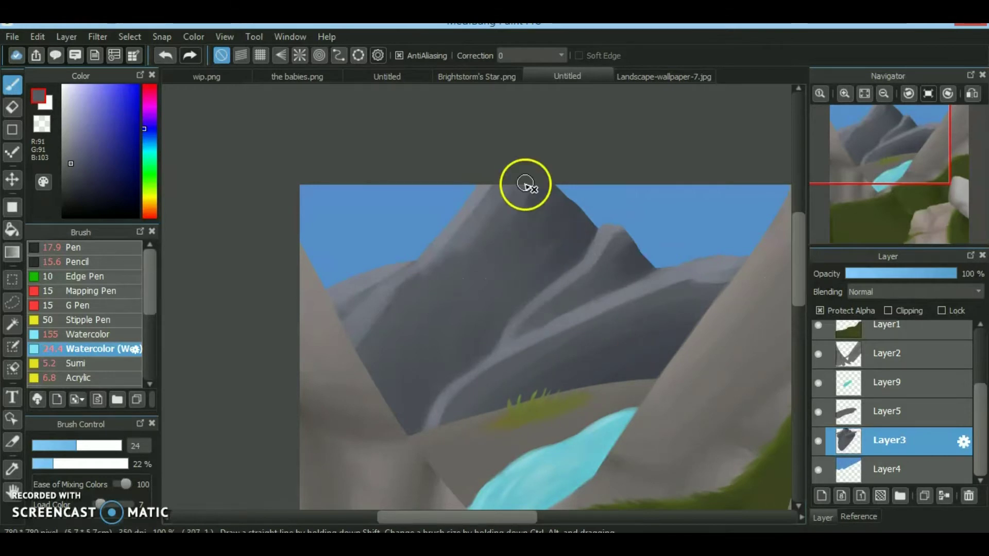
{"action": "left_click", "coordinate": [404, 265], "text": "alt"}
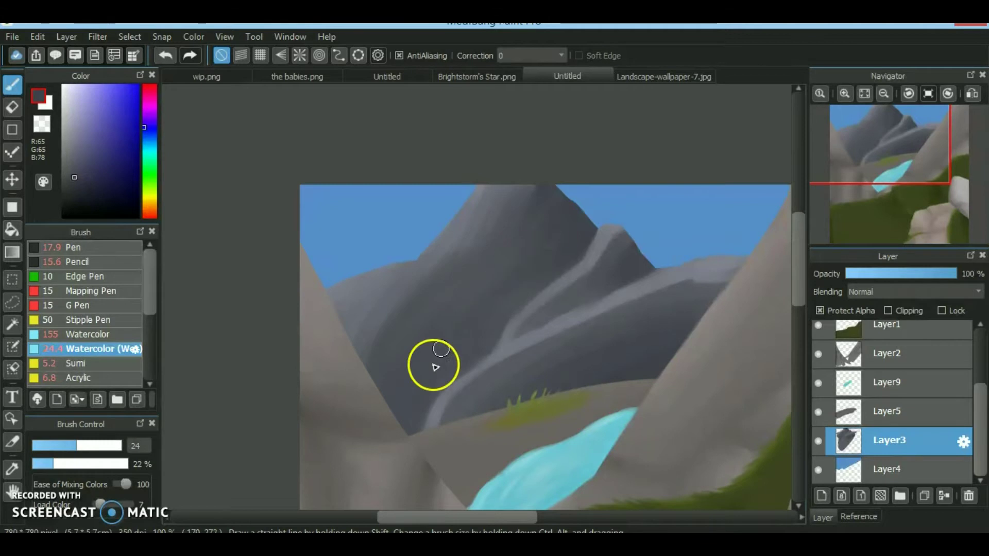
Soften the light ridge bands on the central and right mountain slopes using greys sampled from them
{"action": "left_click", "coordinate": [663, 281], "text": "alt"}
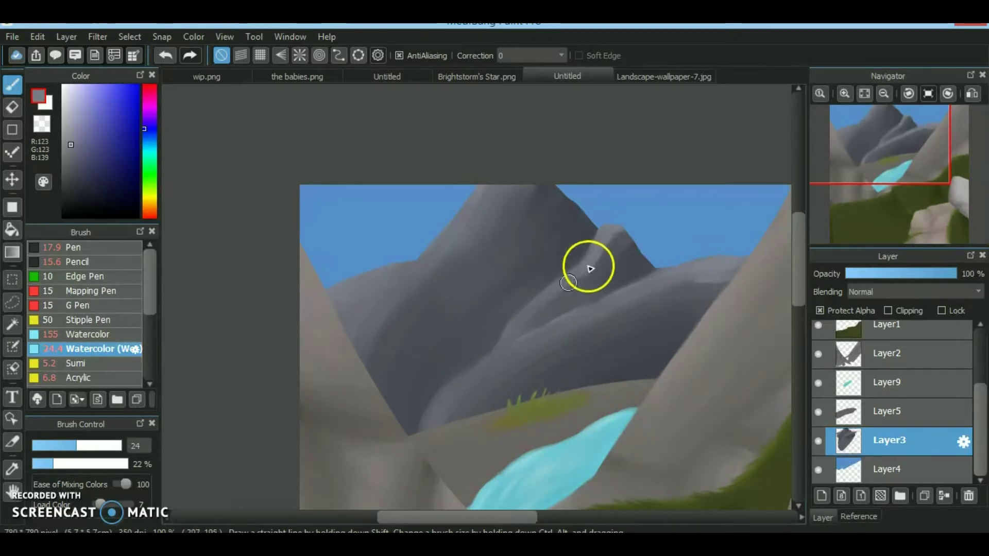
{"action": "left_click", "coordinate": [690, 269], "text": "alt"}
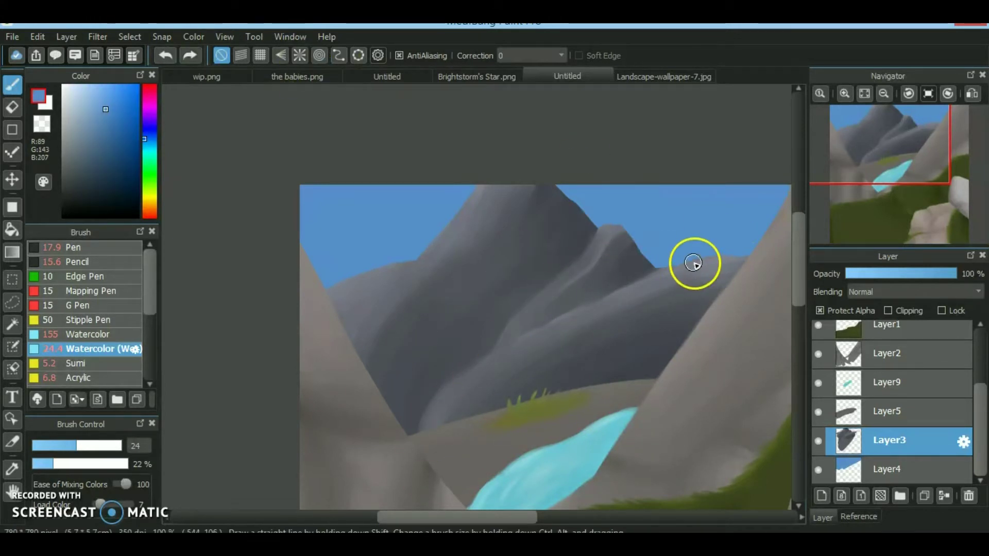
{"action": "left_click", "coordinate": [697, 268], "text": "alt"}
{"action": "left_click", "coordinate": [510, 331], "text": "alt"}
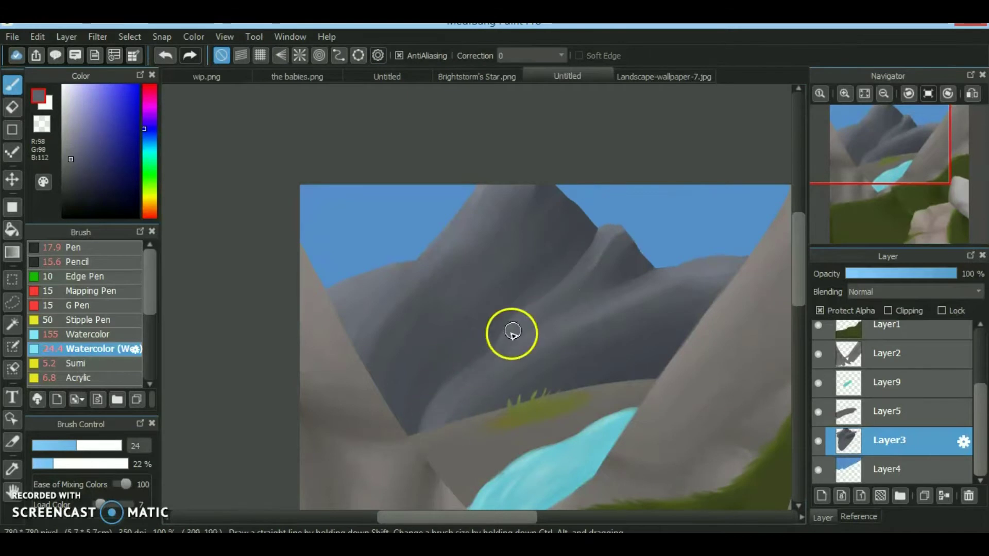
Paint pale highlights (RGB 184, 184, 214) on the mountain's left slope and soften them with brush size 17 at 11% opacity
{"action": "left_click", "coordinate": [347, 276], "text": "alt"}
{"action": "left_click", "coordinate": [338, 283], "text": "alt"}
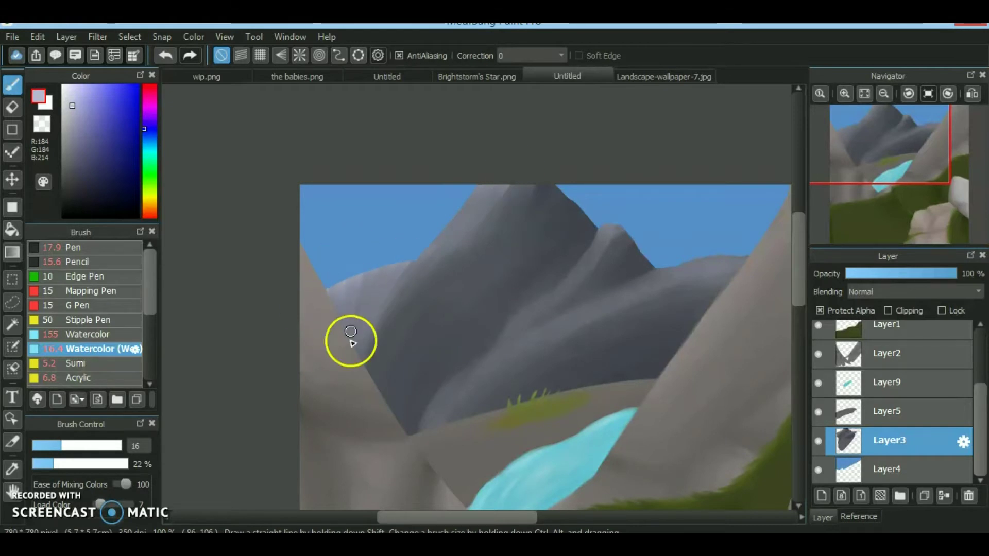
{"action": "left_click", "coordinate": [67, 446]}
{"action": "left_click", "coordinate": [409, 267], "text": "alt"}
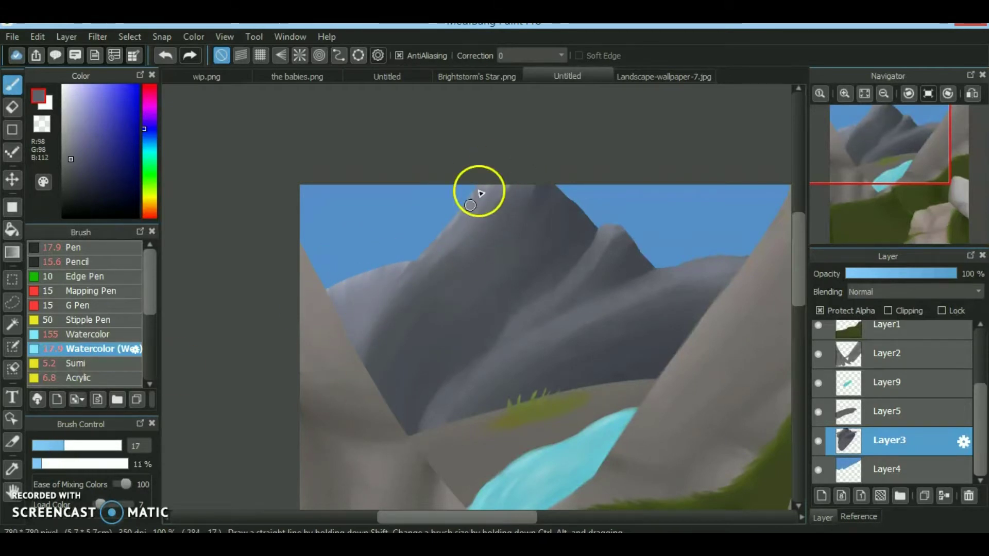
{"action": "left_click", "coordinate": [382, 350], "text": "alt"}
{"action": "left_click", "coordinate": [347, 287], "text": "alt"}
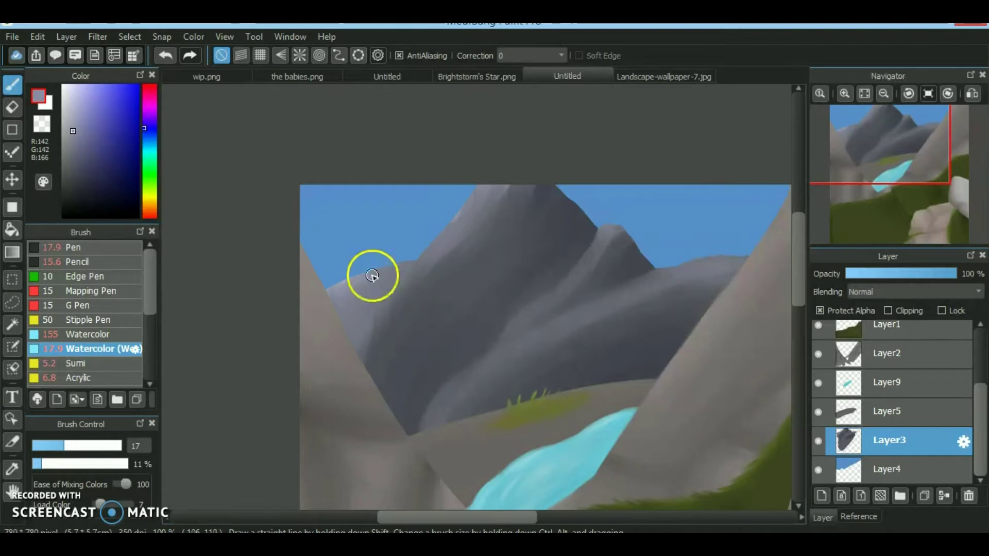
Refine the mountain ridges with pale highlights (RGB 197, 196, 221 and 163, 163, 189) and sampled dark grey, using brush sizes 9.8 and 13.3
{"action": "left_click", "coordinate": [45, 446]}
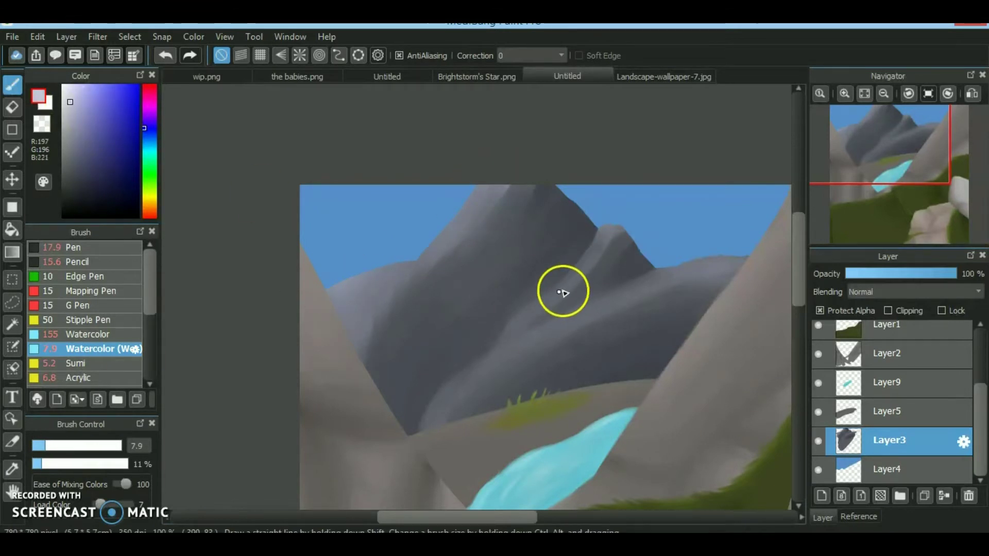
{"action": "left_click", "coordinate": [49, 447]}
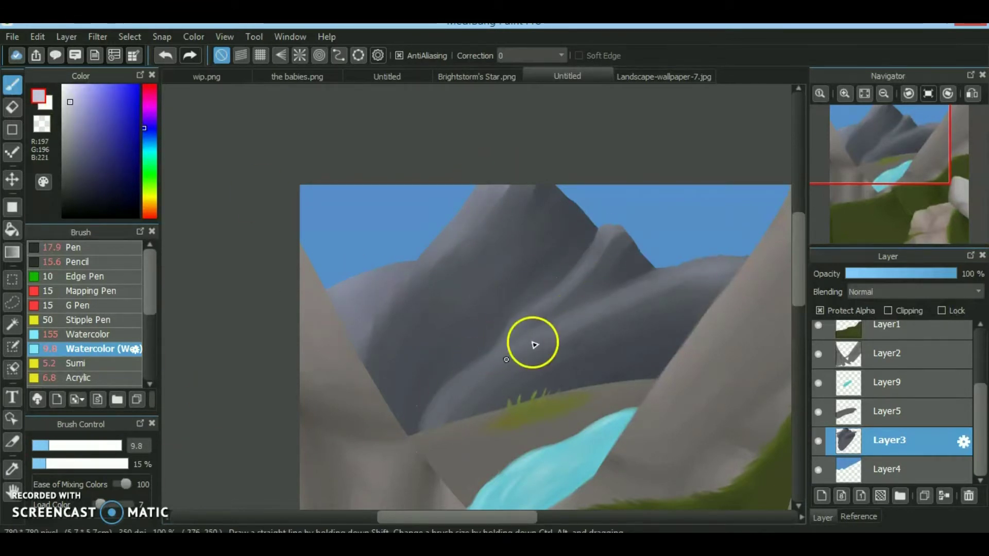
{"action": "left_click", "coordinate": [574, 266], "text": "alt"}
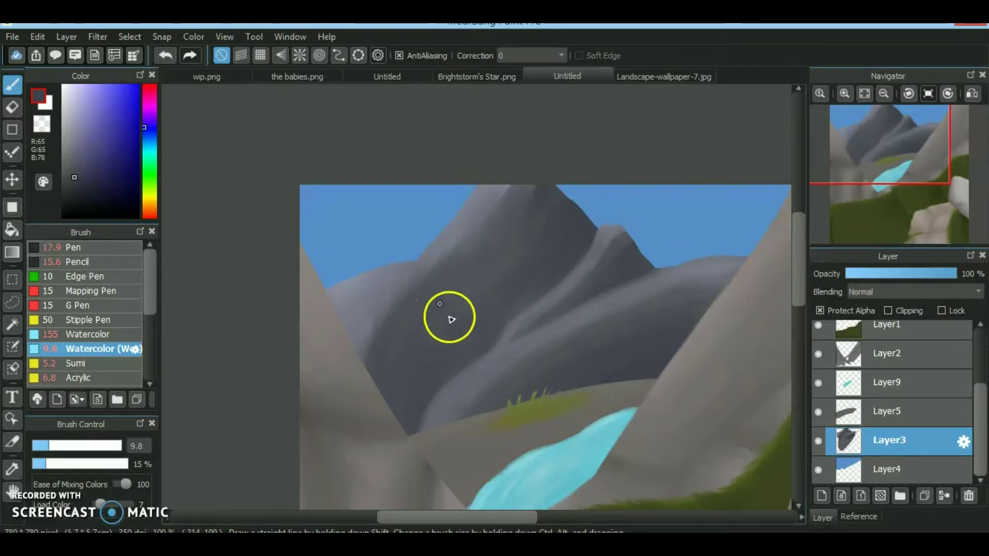
{"action": "left_click", "coordinate": [55, 446]}
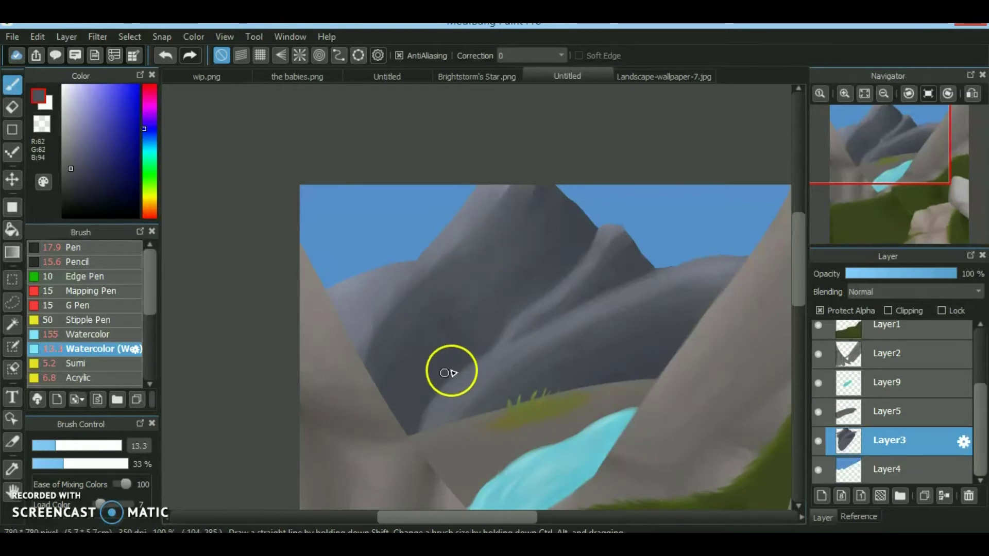
{"action": "left_click", "coordinate": [72, 118]}
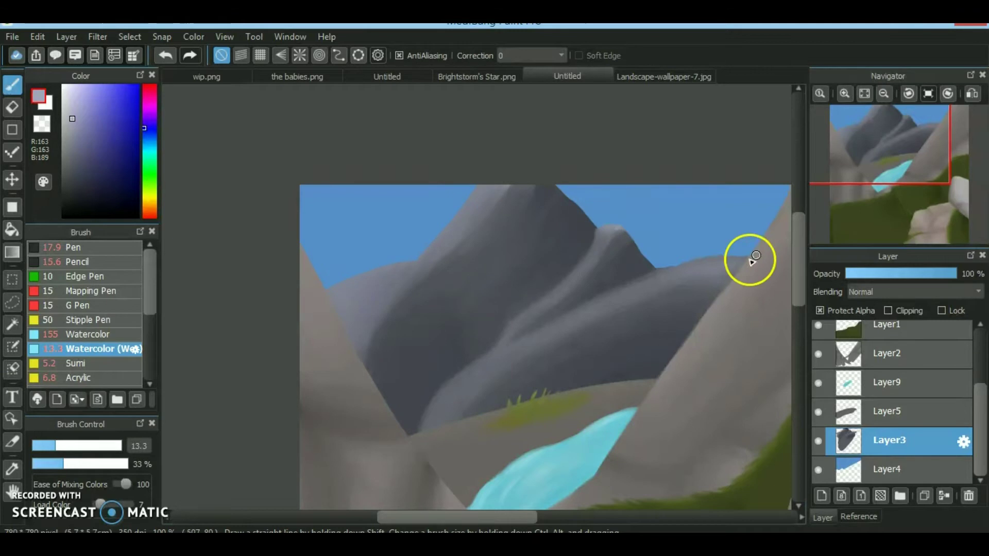
Add a new layer on top and place a light-blue dot (RGB 124, 205, 242) on the foreground grass with Pen size 6.4
{"action": "left_click", "coordinate": [850, 98]}
{"action": "left_click", "coordinate": [103, 247]}
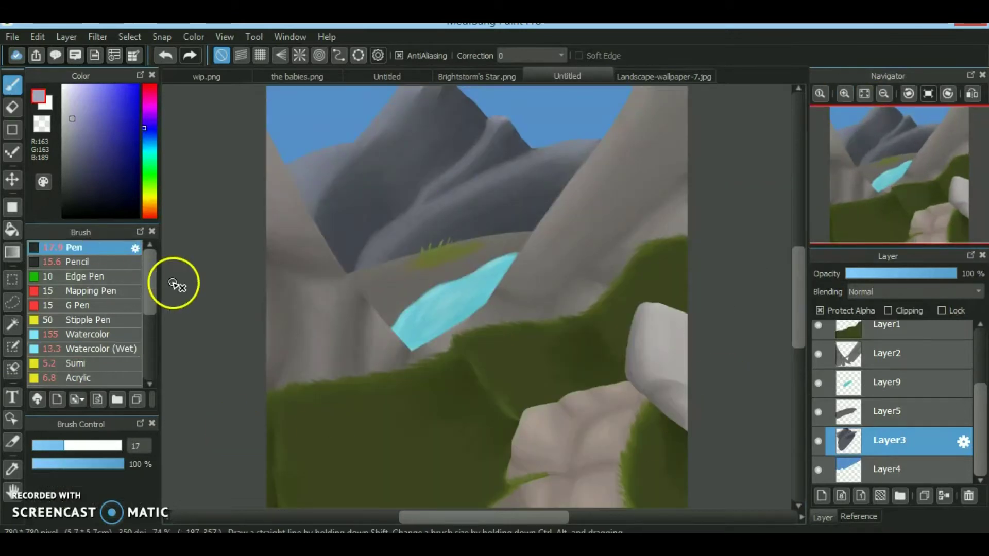
{"action": "left_click", "coordinate": [821, 495]}
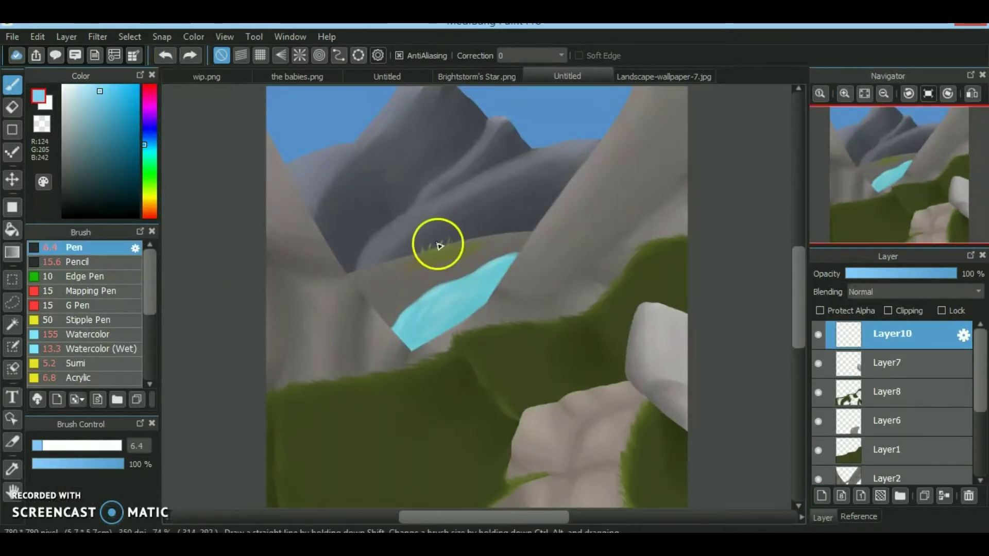
Protect the sky layer's alpha and lighten the sky with pale blue (RGB 178, 208, 246) using wet watercolor at size 25.4
{"action": "scroll", "coordinate": [895, 432], "scroll_direction": "down", "scroll_amount": 4}
{"action": "left_click", "coordinate": [895, 468]}
{"action": "left_click", "coordinate": [83, 90]}
{"action": "scroll", "coordinate": [153, 314], "scroll_direction": "down", "scroll_amount": 3}
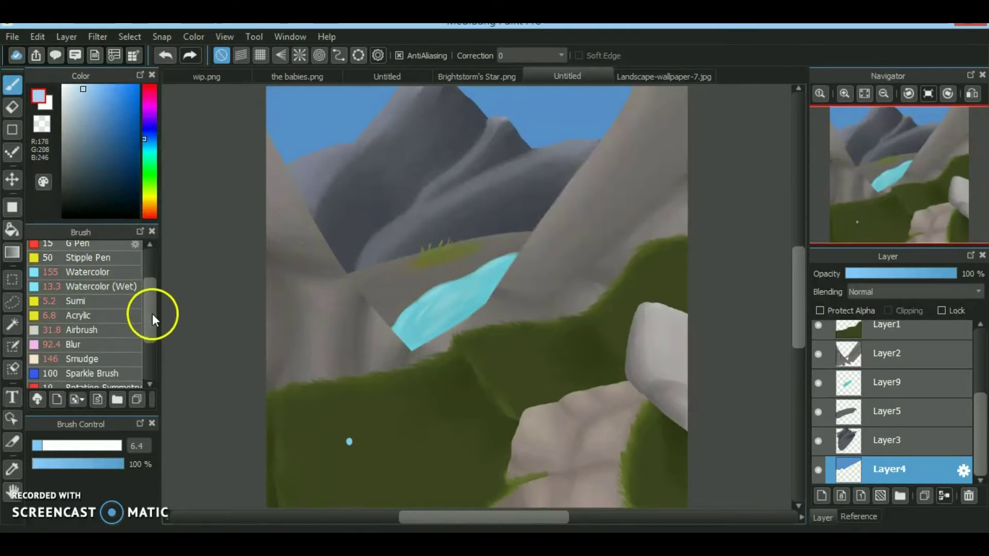
{"action": "scroll", "coordinate": [103, 330], "scroll_direction": "up", "scroll_amount": 3}
{"action": "left_click", "coordinate": [90, 341]}
{"action": "left_click", "coordinate": [824, 157]}
{"action": "left_click", "coordinate": [820, 311]}
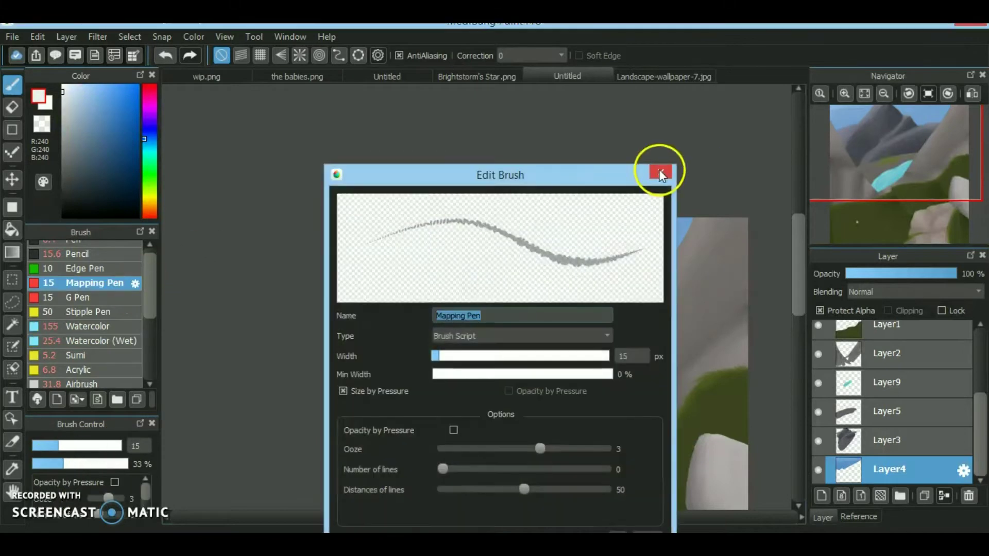
Close the brush settings and airbrush soft off-white clouds (RGB 240, 240, 240) on the sky at 22% opacity
{"action": "left_click", "coordinate": [661, 173]}
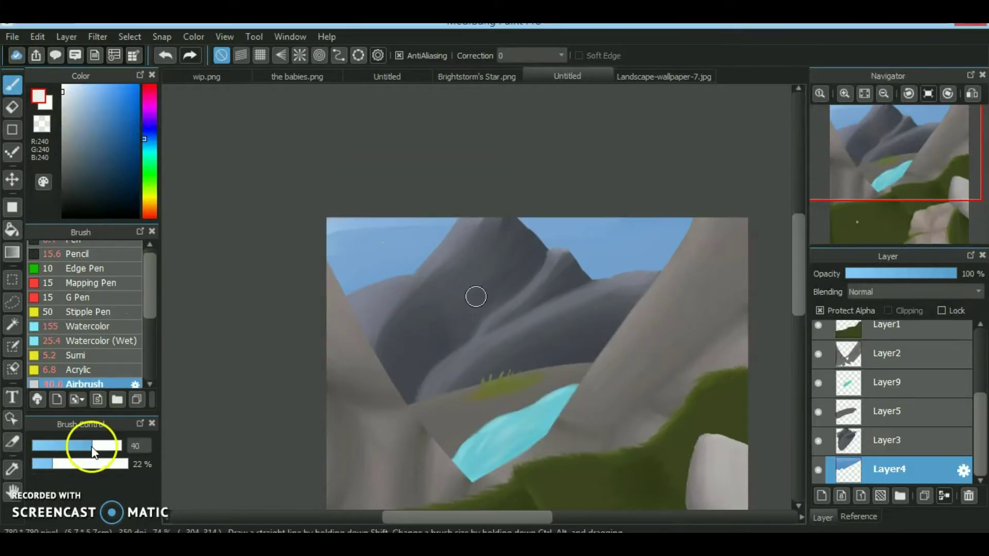
{"action": "scroll", "coordinate": [100, 317], "scroll_direction": "up", "scroll_amount": 1}
Erase the light-blue dot from the foreground grass on Layer10 using the Pen with transparent color
{"action": "left_click", "coordinate": [72, 247]}
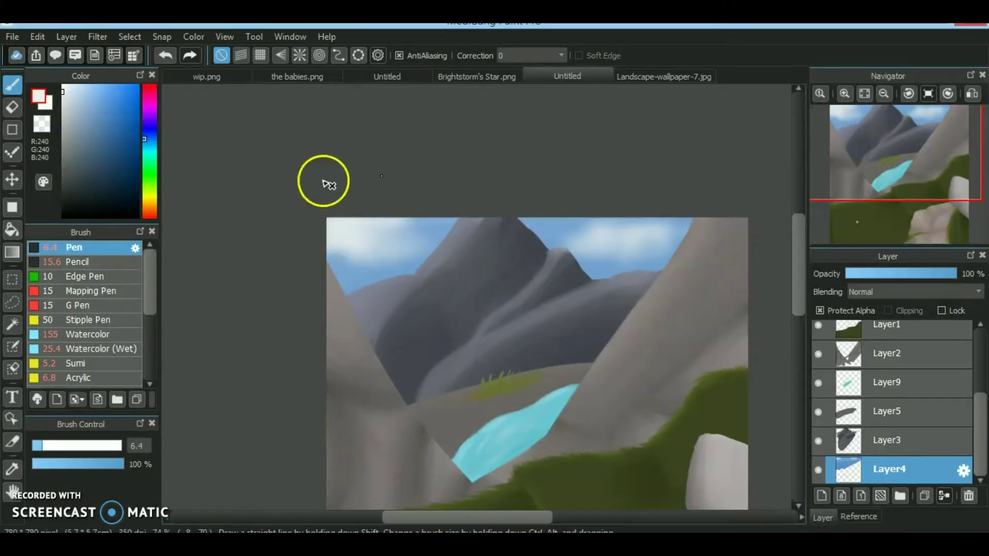
{"action": "scroll", "coordinate": [891, 402], "scroll_direction": "up", "scroll_amount": 3}
{"action": "left_click", "coordinate": [927, 334]}
{"action": "scroll", "coordinate": [515, 309], "scroll_direction": "down", "scroll_amount": 5}
{"action": "left_click", "coordinate": [42, 124]}
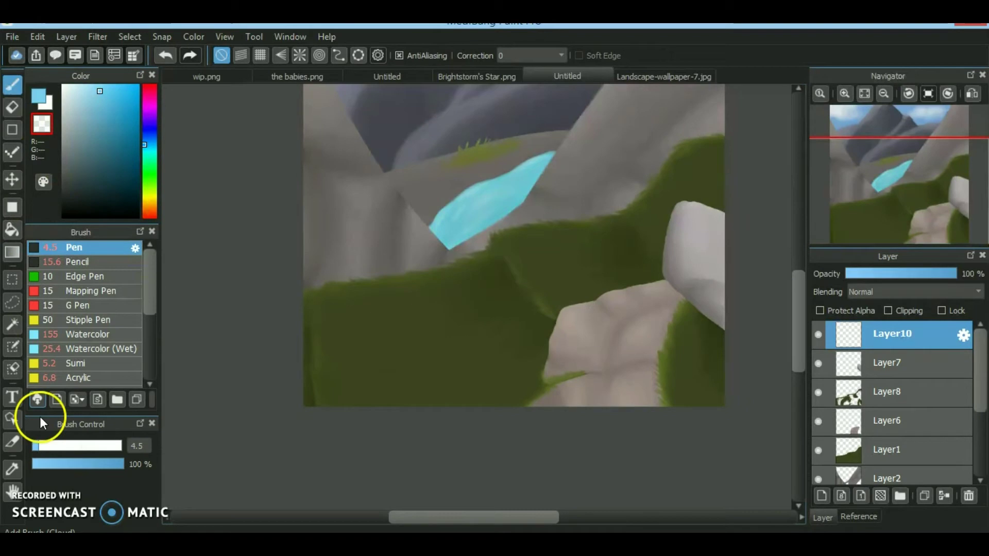
Try a light-blue Pen sketch of a side-facing figure sitting on the grey rock, using size 4.5
{"action": "key", "text": "x"}
{"action": "left_click", "coordinate": [911, 199]}
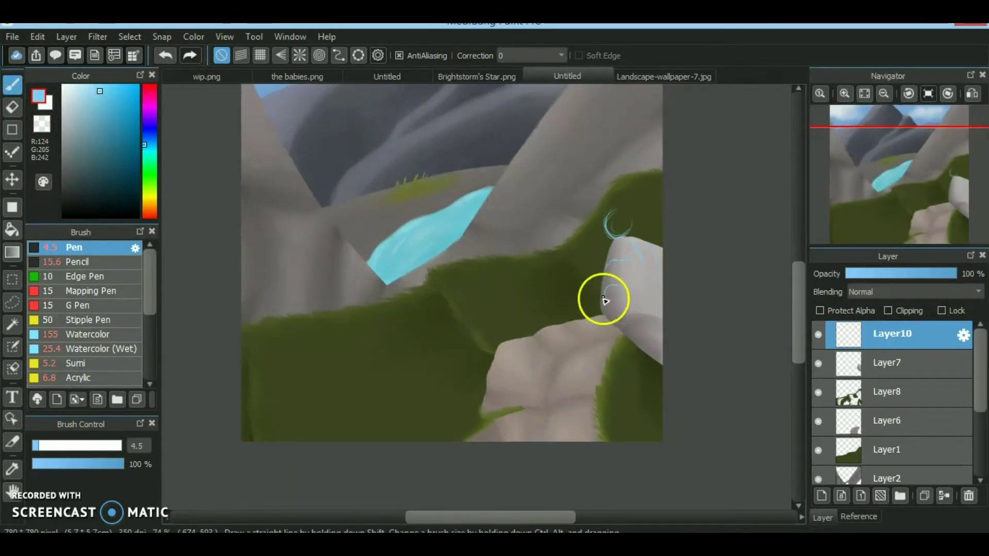
{"action": "scroll", "coordinate": [617, 249], "scroll_direction": "up", "scroll_amount": 4}
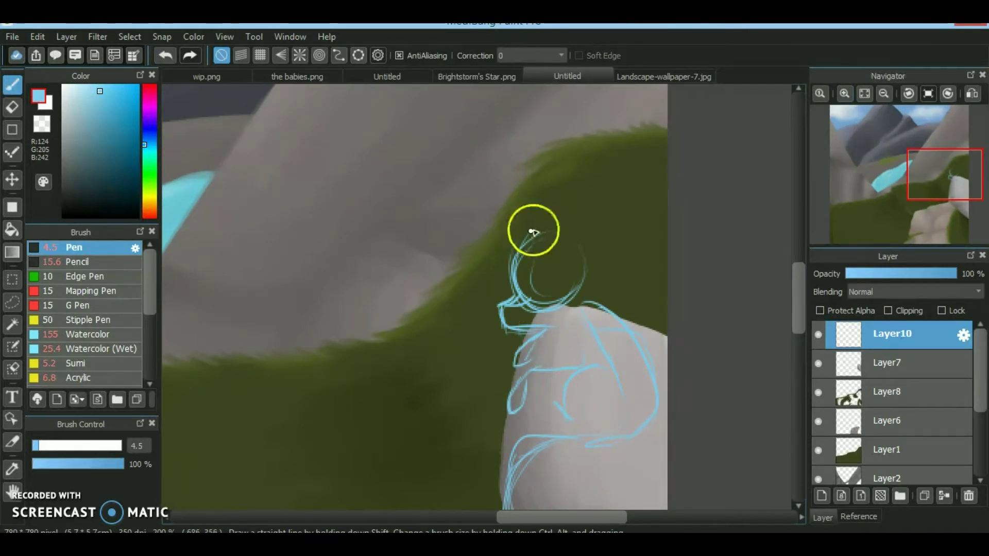
{"action": "scroll", "coordinate": [599, 187], "scroll_direction": "down", "scroll_amount": 4}
Clear the side-facing figure sketch from Layer10 with a transparent ellipse and try a small light-blue circle on the lower rock
{"action": "key", "text": "x"}
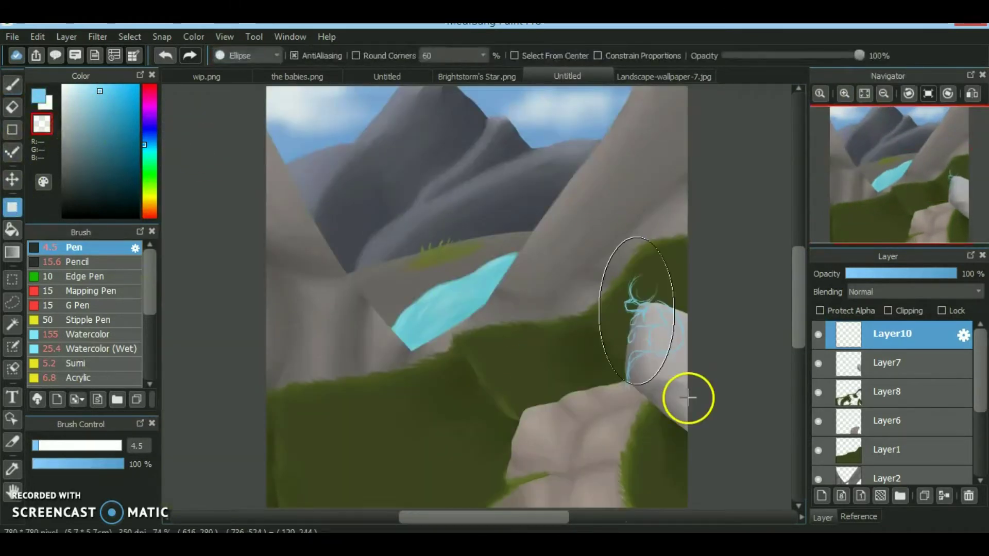
{"action": "scroll", "coordinate": [527, 333], "scroll_direction": "up", "scroll_amount": 2}
{"action": "key", "text": "x"}
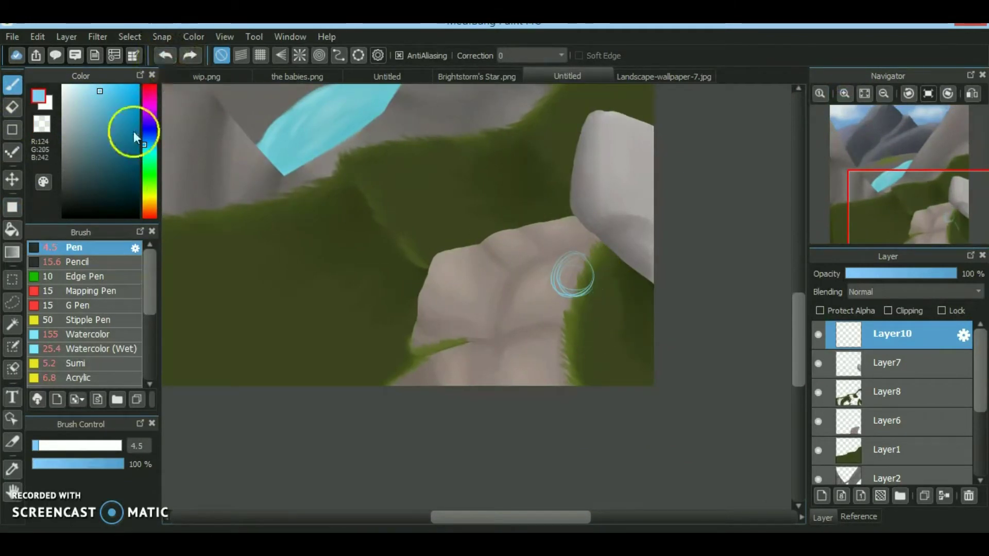
{"action": "key", "text": "v"}
{"action": "scroll", "coordinate": [600, 102], "scroll_direction": "up", "scroll_amount": 3}
Sketch a cat sitting on the grey rock seen from behind, with head, ears, back and curved tail, in light blue
{"action": "left_click", "coordinate": [14, 86]}
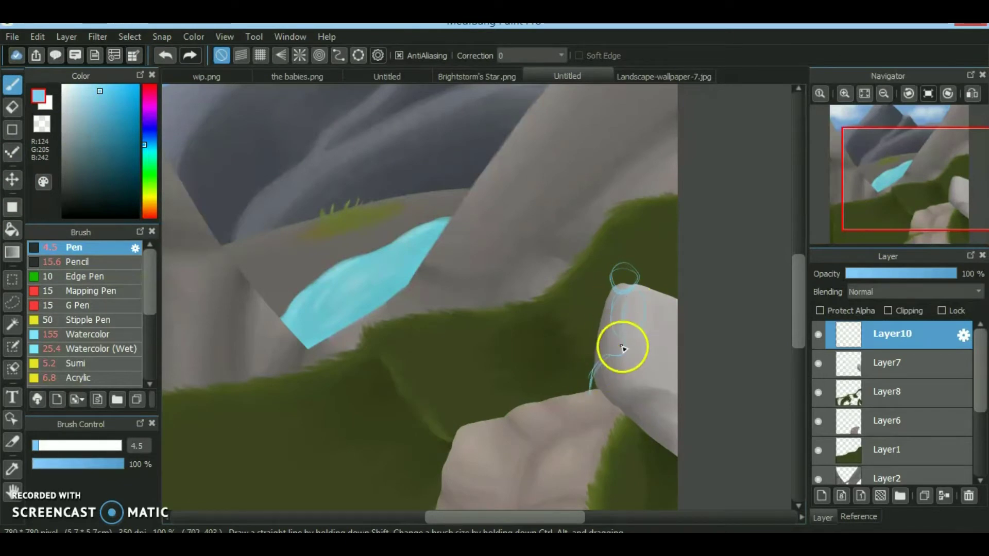
{"action": "left_click_drag", "start_coordinate": [626, 339], "coordinate": [624, 288]}
{"action": "scroll", "coordinate": [623, 288], "scroll_direction": "up", "scroll_amount": 2}
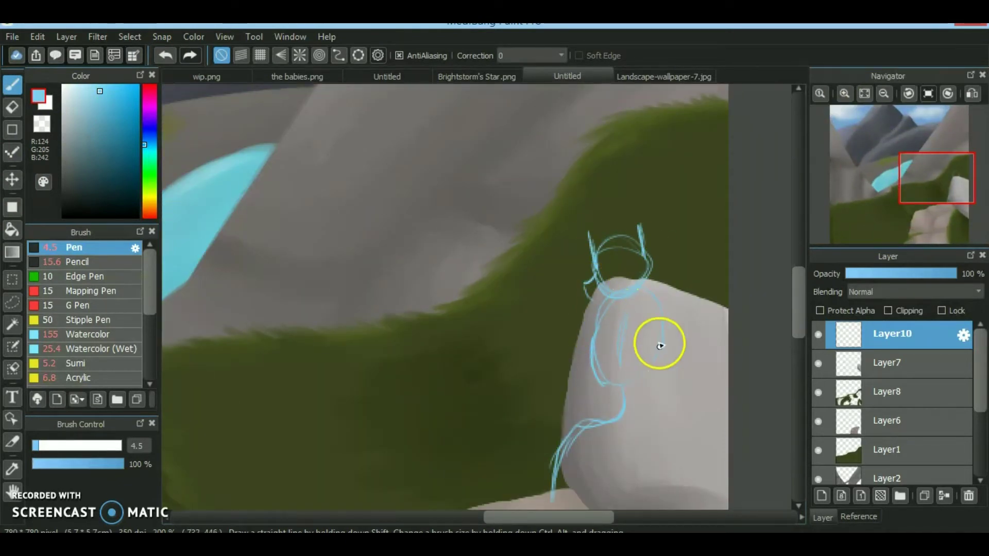
{"action": "left_click_drag", "start_coordinate": [631, 233], "coordinate": [652, 227]}
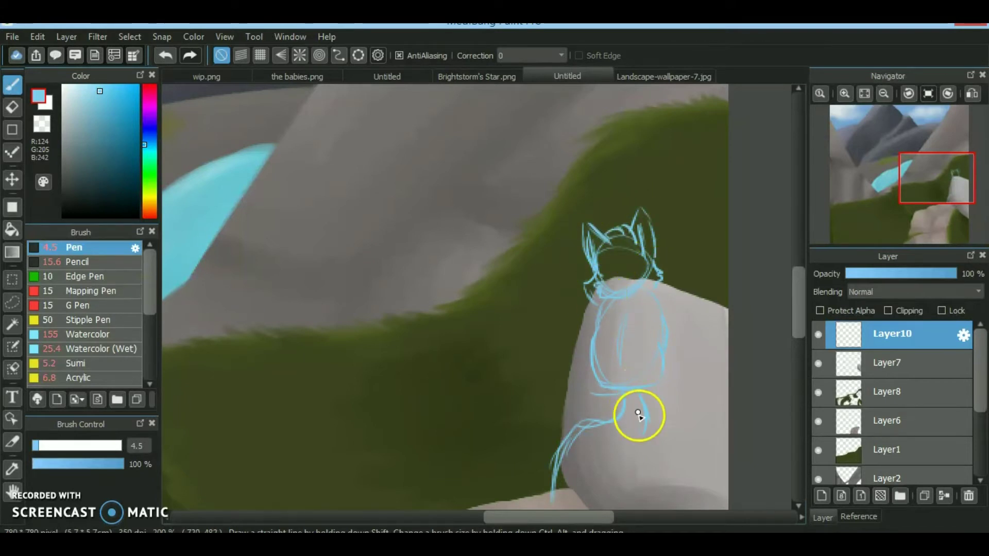
{"action": "left_click_drag", "start_coordinate": [643, 398], "coordinate": [740, 247]}
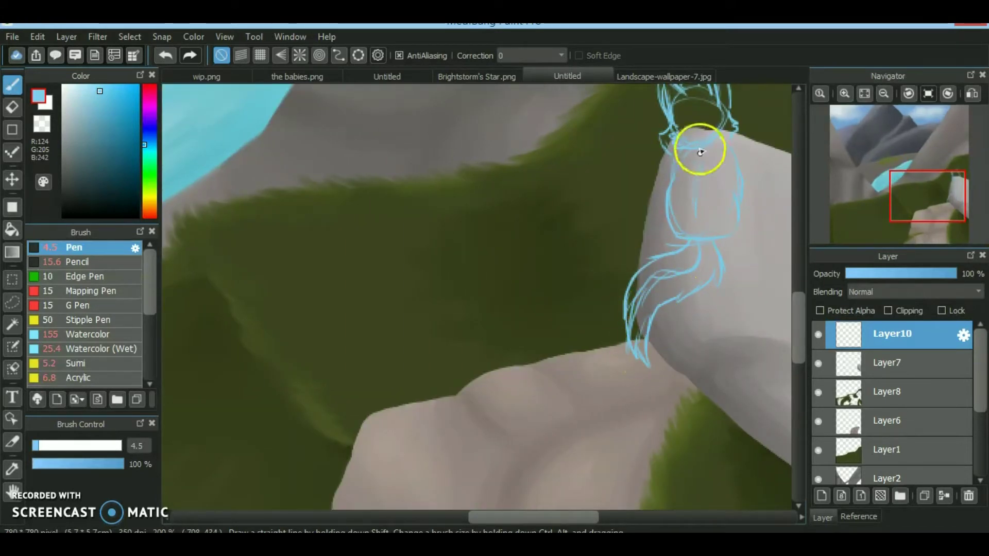
{"action": "left_click_drag", "start_coordinate": [845, 160], "coordinate": [856, 151]}
{"action": "key", "text": "ctrl+0"}
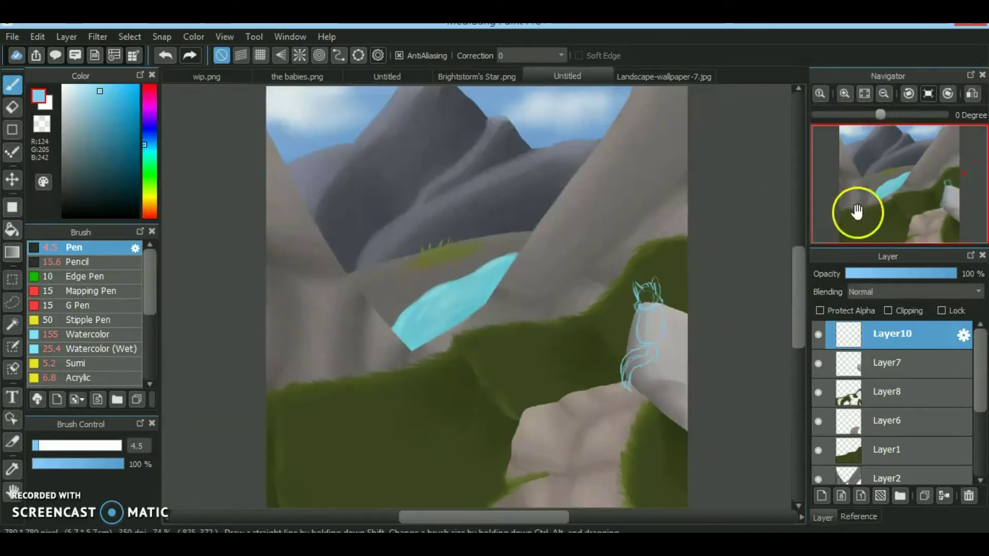
Outline the cat's head, ears and neck fur on a new top layer in dark brown (RGB 44, 29, 18) sampled from the reference image
{"action": "left_click", "coordinate": [859, 516]}
{"action": "left_click", "coordinate": [861, 431]}
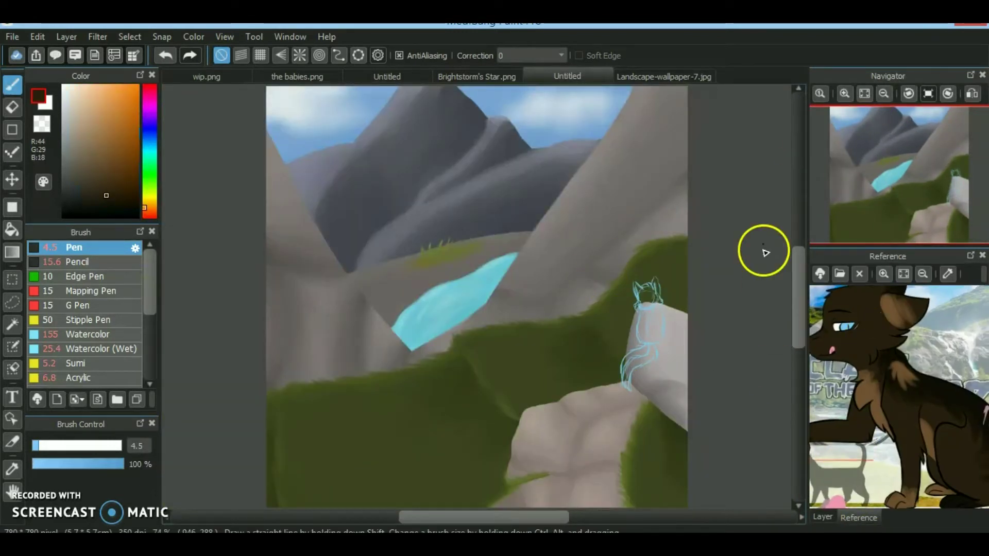
{"action": "scroll", "coordinate": [945, 193], "scroll_direction": "up", "scroll_amount": 5}
{"action": "left_click_drag", "start_coordinate": [944, 192], "coordinate": [953, 180]}
{"action": "left_click", "coordinate": [859, 517]}
{"action": "left_click", "coordinate": [822, 518]}
{"action": "mouse_move", "coordinate": [461, 206]}
{"action": "left_mouse_down"}
{"action": "mouse_move", "coordinate": [440, 223]}
{"action": "mouse_move", "coordinate": [528, 251]}
{"action": "left_mouse_up"}
{"action": "left_click_drag", "start_coordinate": [946, 199], "coordinate": [945, 191]}
{"action": "mouse_move", "coordinate": [431, 315]}
{"action": "left_mouse_down"}
{"action": "mouse_move", "coordinate": [395, 174]}
{"action": "mouse_move", "coordinate": [508, 201]}
{"action": "mouse_move", "coordinate": [589, 164]}
{"action": "mouse_move", "coordinate": [601, 287]}
{"action": "mouse_move", "coordinate": [632, 347]}
{"action": "mouse_move", "coordinate": [588, 369]}
{"action": "mouse_move", "coordinate": [540, 273]}
{"action": "left_mouse_up"}
Lower the head outline on Layer12 to 32% opacity and make Layer11 the active layer
{"action": "left_click", "coordinate": [818, 363]}
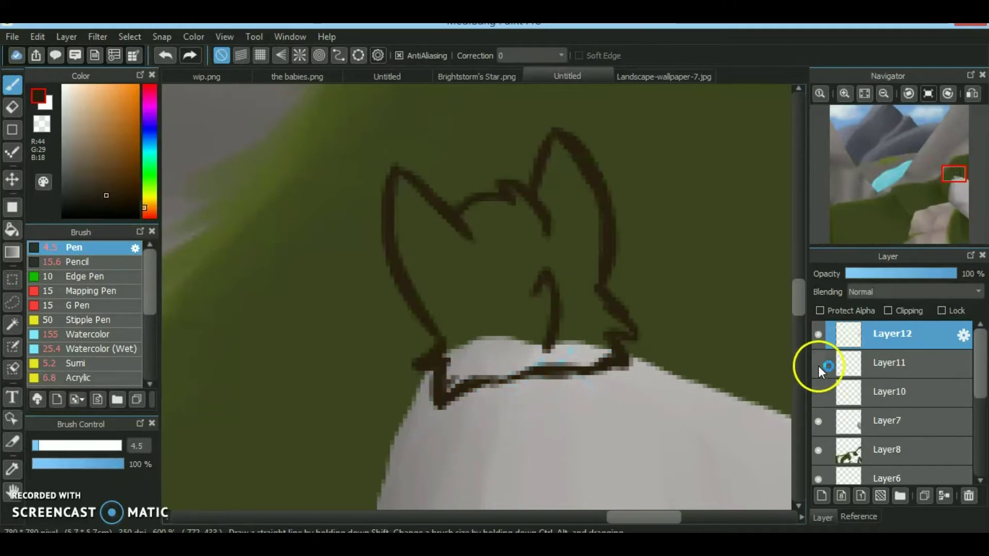
{"action": "left_click", "coordinate": [888, 279]}
{"action": "left_click", "coordinate": [891, 362]}
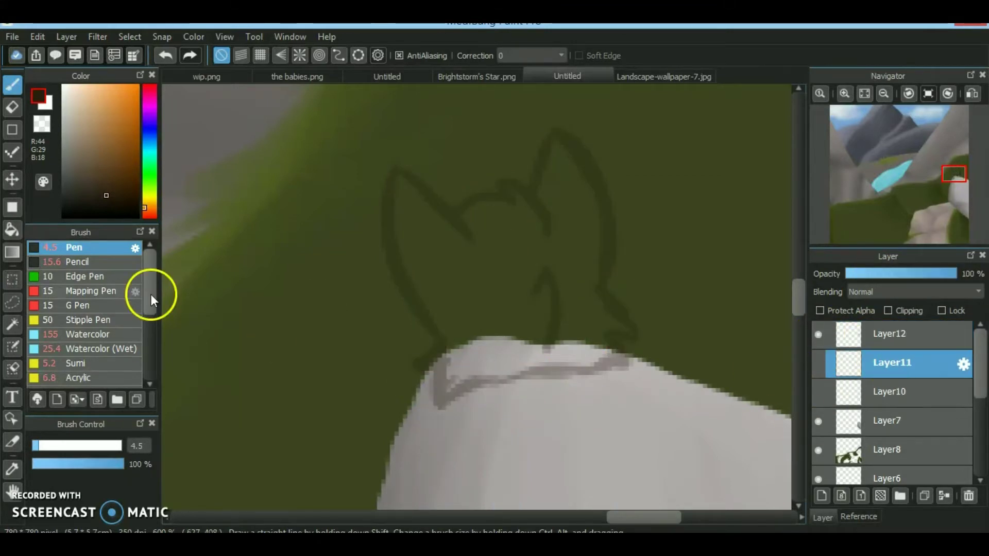
Fill the left ear dark brown on Layer11 with Watercolor at size 3.7, and recolor Layer12's alpha-protected outline black
{"action": "left_click_drag", "start_coordinate": [150, 295], "coordinate": [150, 311]}
{"action": "left_click", "coordinate": [90, 294]}
{"action": "left_click", "coordinate": [819, 364]}
{"action": "mouse_move", "coordinate": [393, 188]}
{"action": "left_mouse_down"}
{"action": "mouse_move", "coordinate": [443, 232]}
{"action": "mouse_move", "coordinate": [465, 331]}
{"action": "mouse_move", "coordinate": [490, 278]}
{"action": "left_mouse_up"}
{"action": "left_click", "coordinate": [882, 340]}
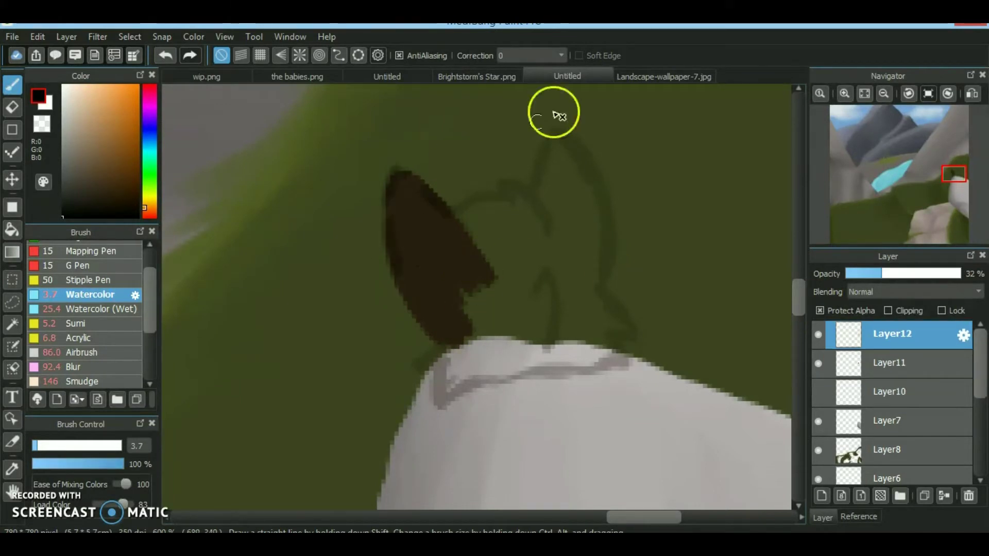
Fill the rest of the head silhouette dark brown on Layer11 with Watercolor at size 10.2 and hide Layer12
{"action": "left_click", "coordinate": [892, 362]}
{"action": "left_click_drag", "start_coordinate": [426, 375], "coordinate": [607, 360]}
{"action": "scroll", "coordinate": [515, 309], "scroll_direction": "right", "scroll_amount": 2}
{"action": "mouse_move", "coordinate": [407, 330]}
{"action": "left_mouse_down"}
{"action": "mouse_move", "coordinate": [432, 220]}
{"action": "mouse_move", "coordinate": [481, 170]}
{"action": "mouse_move", "coordinate": [521, 280]}
{"action": "mouse_move", "coordinate": [477, 347]}
{"action": "mouse_move", "coordinate": [530, 304]}
{"action": "left_mouse_up"}
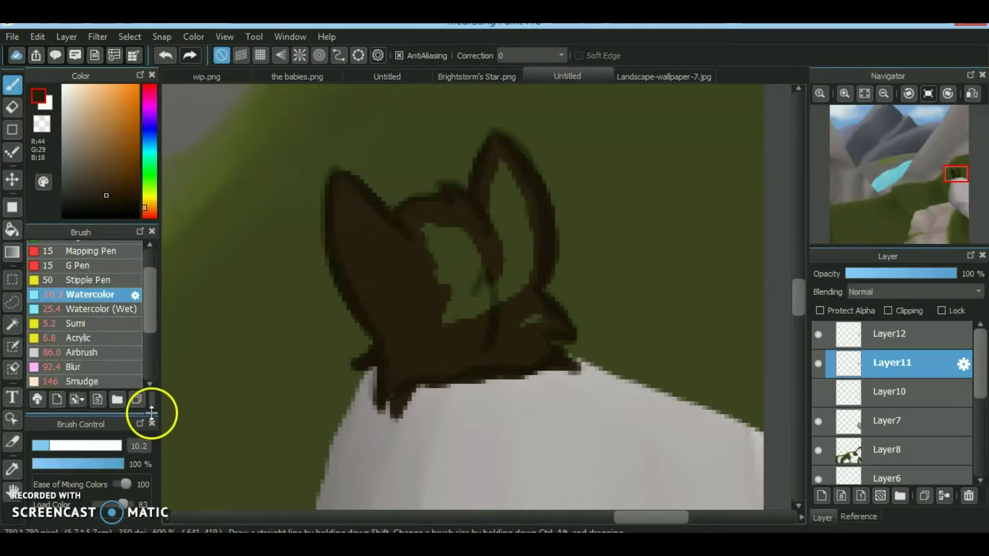
{"action": "left_click_drag", "start_coordinate": [433, 319], "coordinate": [503, 259]}
{"action": "left_click", "coordinate": [37, 446]}
{"action": "left_click", "coordinate": [818, 335]}
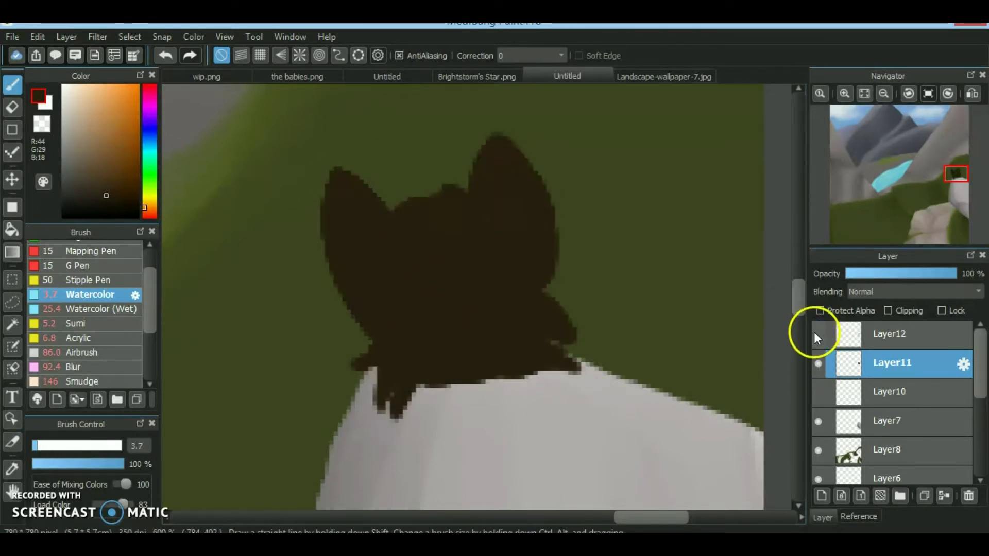
Add fur tufts to the right cheek and shade the alpha-protected head in darker brown (RGB 21, 14, 7) with Watercolor
{"action": "left_click_drag", "start_coordinate": [527, 335], "coordinate": [586, 303]}
{"action": "left_click_drag", "start_coordinate": [118, 504], "coordinate": [115, 504]}
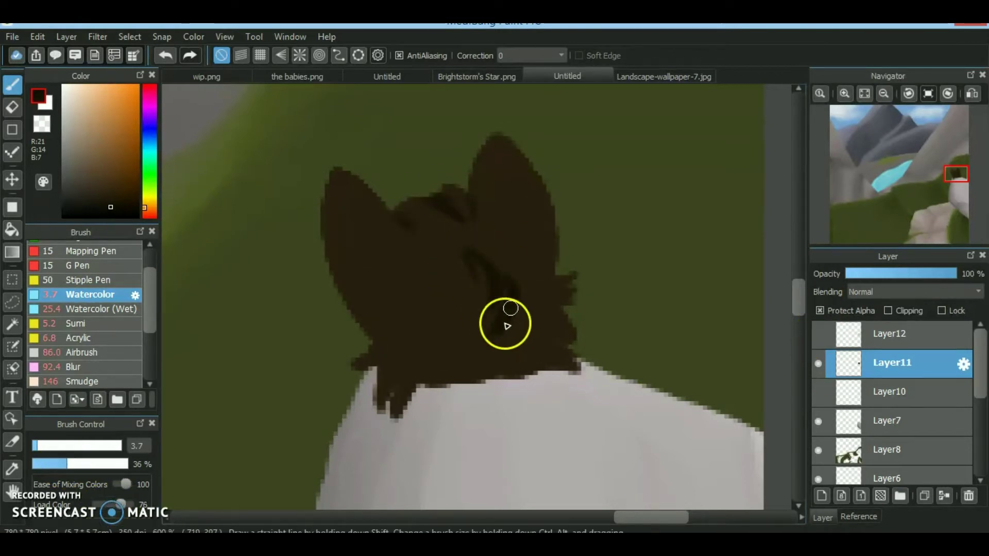
{"action": "left_click_drag", "start_coordinate": [427, 361], "coordinate": [409, 384]}
{"action": "left_click", "coordinate": [117, 504]}
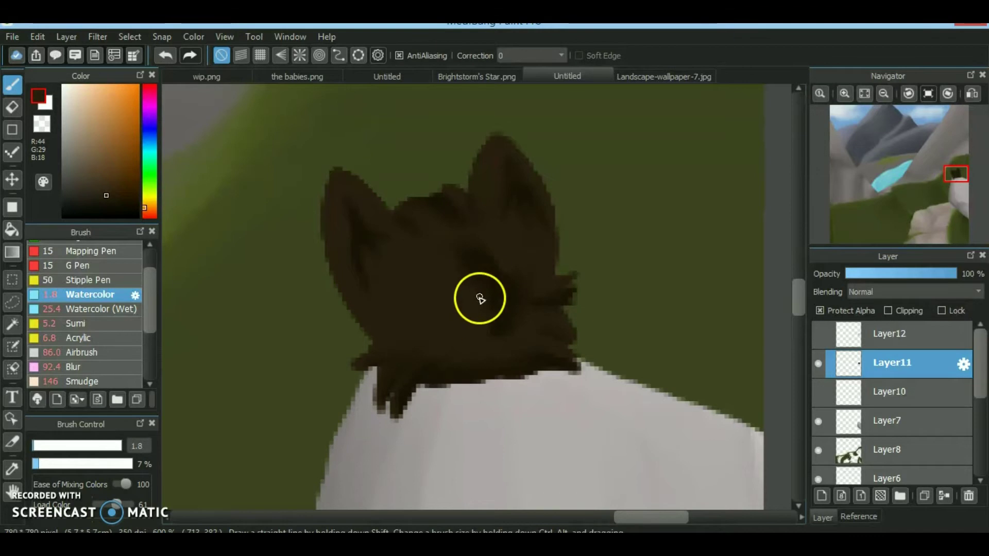
Highlight the ear edges and head fur in lighter brown (RGB 78, 55, 34) with Watercolor at 7% opacity
{"action": "left_click", "coordinate": [472, 286], "text": "alt"}
{"action": "left_click_drag", "start_coordinate": [103, 496], "coordinate": [121, 495]}
{"action": "left_click", "coordinate": [335, 168], "text": "alt"}
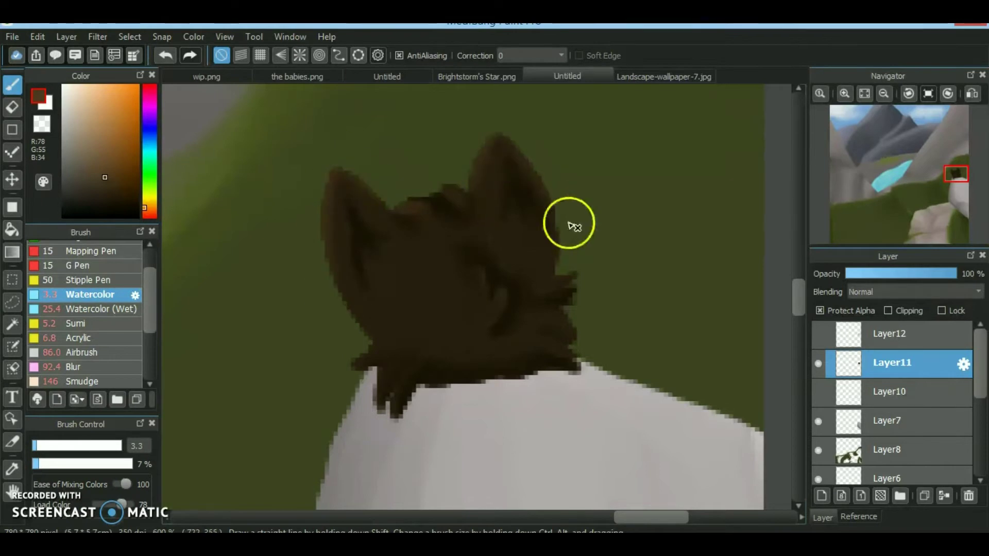
{"action": "left_click_drag", "start_coordinate": [426, 315], "coordinate": [363, 326]}
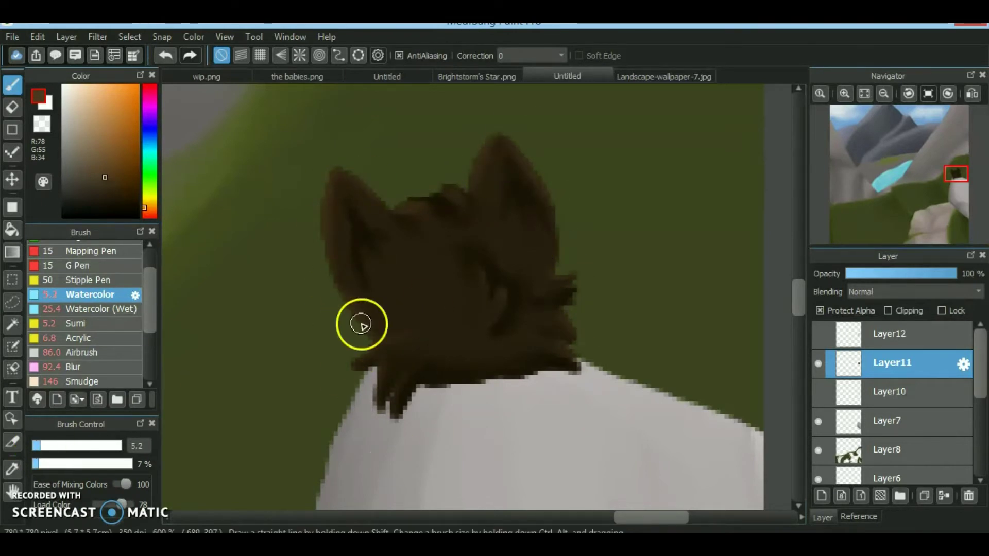
Blend the head's shading with sampled browns using Watercolor at size 5.2, 7% opacity and load color 18
{"action": "left_click", "coordinate": [103, 503]}
{"action": "left_click", "coordinate": [344, 252], "text": "alt"}
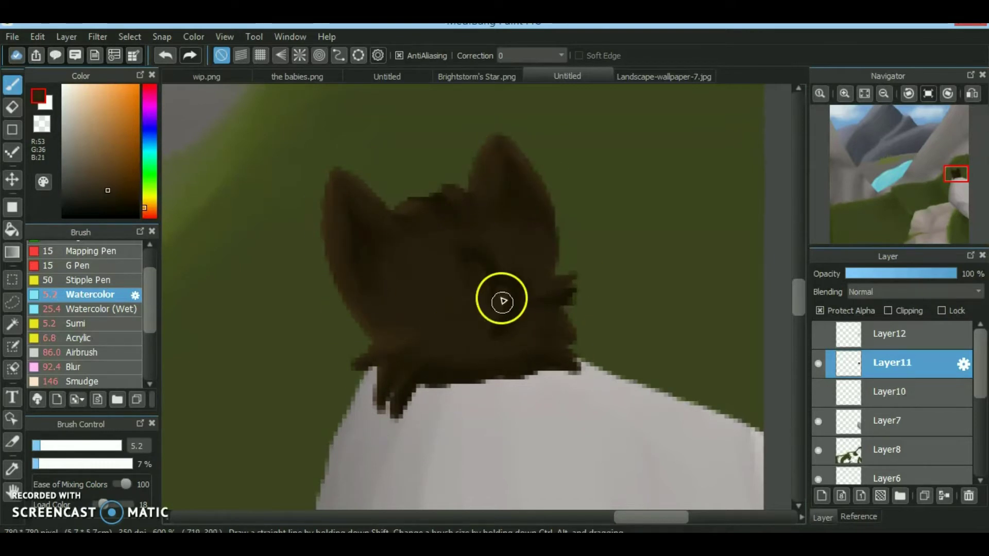
{"action": "mouse_move", "coordinate": [956, 174]}
{"action": "left_mouse_down"}
{"action": "mouse_move", "coordinate": [843, 98]}
{"action": "mouse_move", "coordinate": [867, 122]}
{"action": "left_mouse_up"}
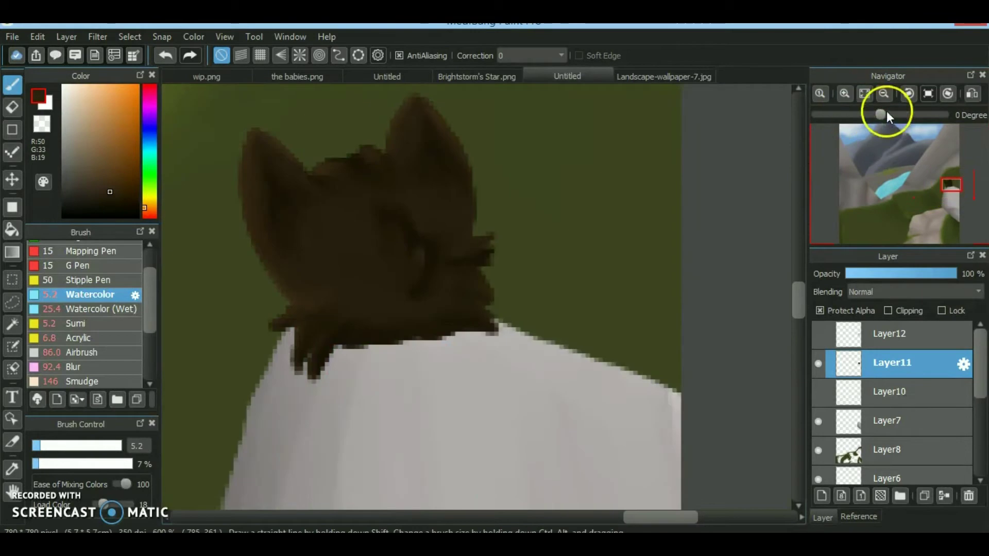
Show Layer10 and Layer12, turn off alpha protection on Layer12 and set the black Pen to size 2.2
{"action": "left_click", "coordinate": [818, 393]}
{"action": "left_click", "coordinate": [825, 335]}
{"action": "scroll", "coordinate": [99, 283], "scroll_direction": "up", "scroll_amount": 2}
{"action": "left_click", "coordinate": [78, 247]}
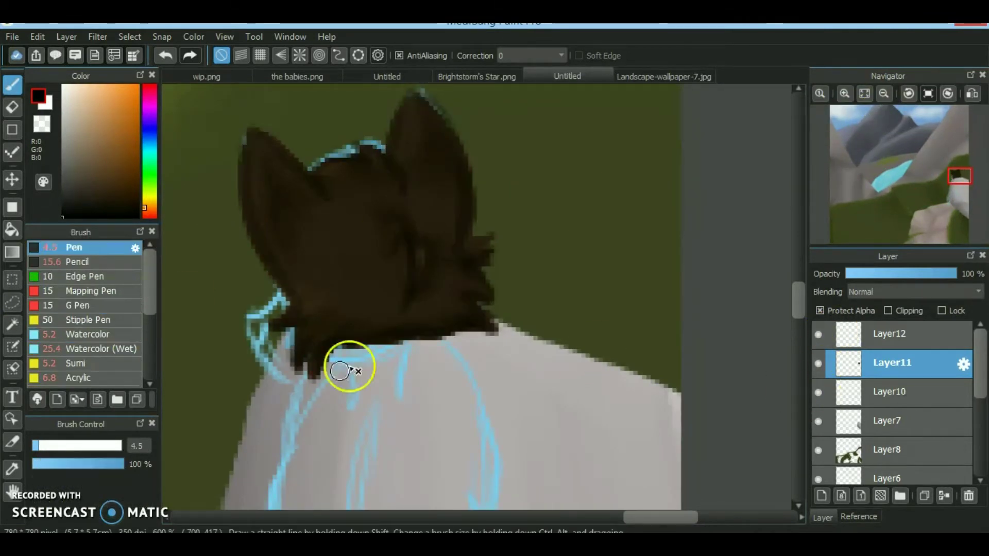
{"action": "scroll", "coordinate": [416, 180], "scroll_direction": "down", "scroll_amount": 5}
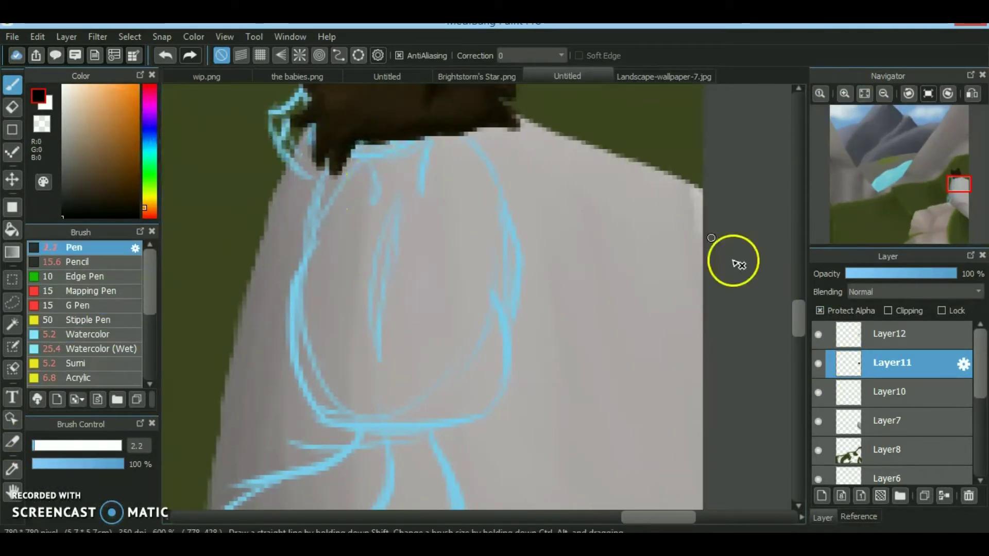
{"action": "left_click", "coordinate": [828, 332]}
{"action": "double_click", "coordinate": [827, 326]}
{"action": "left_click", "coordinate": [569, 185]}
{"action": "left_click_drag", "start_coordinate": [959, 183], "coordinate": [960, 181]}
{"action": "left_click", "coordinate": [820, 311]}
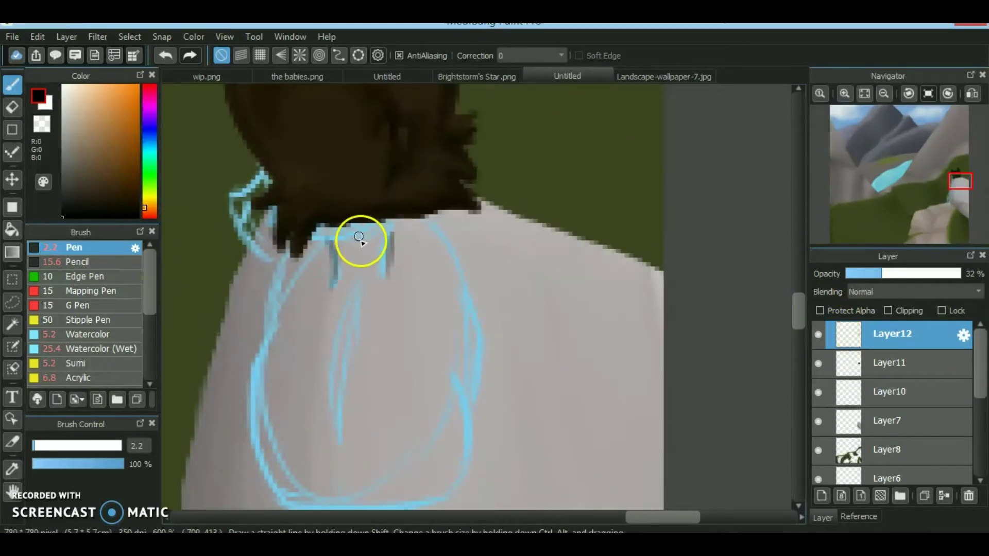
Trace the cat's spine line and both sides of its back over the blue sketch on Layer12
{"action": "left_click_drag", "start_coordinate": [359, 238], "coordinate": [339, 427]}
{"action": "left_click_drag", "start_coordinate": [273, 269], "coordinate": [256, 494]}
{"action": "mouse_move", "coordinate": [426, 247]}
{"action": "left_mouse_down"}
{"action": "mouse_move", "coordinate": [469, 343]}
{"action": "mouse_move", "coordinate": [466, 412]}
{"action": "left_mouse_up"}
{"action": "left_click", "coordinate": [940, 195]}
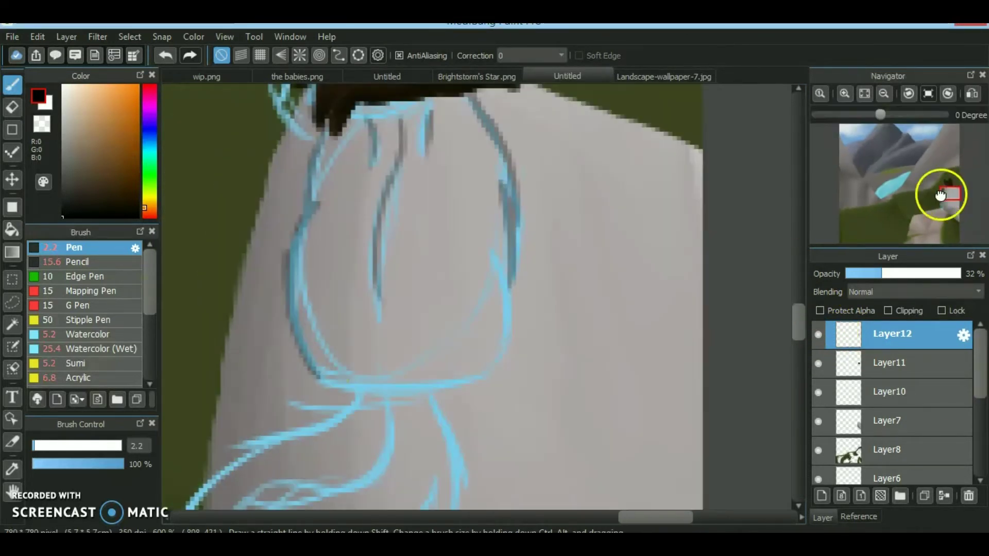
{"action": "left_click_drag", "start_coordinate": [505, 269], "coordinate": [487, 375]}
Sample dark brown (RGB 44, 29, 18) from the head on Layer11 and add a new layer beneath it for the body
{"action": "left_click", "coordinate": [875, 363]}
{"action": "left_click", "coordinate": [954, 174]}
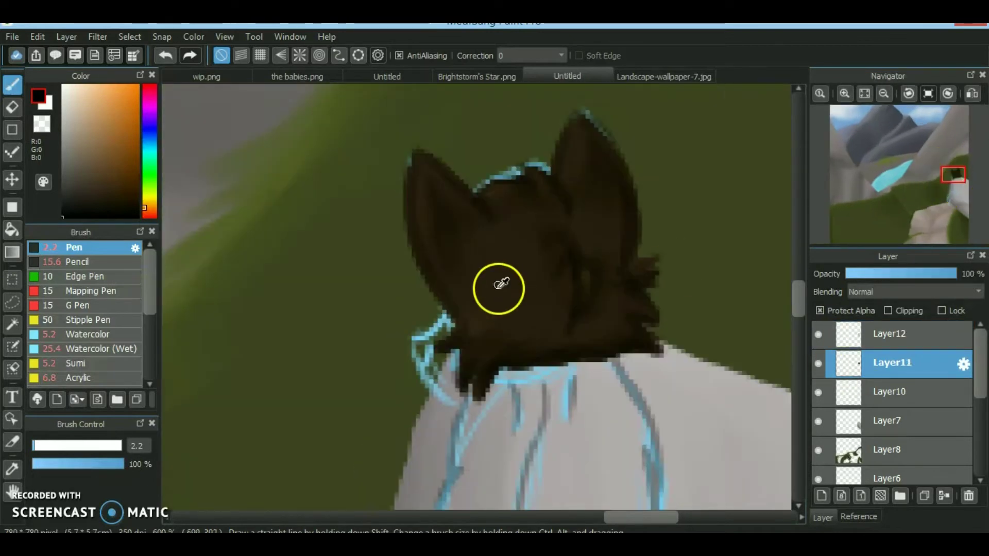
{"action": "left_click", "coordinate": [498, 288], "text": "alt"}
{"action": "left_click", "coordinate": [952, 185]}
{"action": "left_click", "coordinate": [103, 335]}
{"action": "key", "text": "ctrl+shift+n"}
{"action": "left_click_drag", "start_coordinate": [453, 198], "coordinate": [442, 283]}
{"action": "left_click", "coordinate": [165, 55]}
{"action": "mouse_move", "coordinate": [443, 227]}
{"action": "left_mouse_down"}
{"action": "mouse_move", "coordinate": [438, 304]}
{"action": "mouse_move", "coordinate": [447, 201]}
{"action": "mouse_move", "coordinate": [614, 242]}
{"action": "mouse_move", "coordinate": [612, 428]}
{"action": "left_mouse_up"}
{"action": "left_click", "coordinate": [165, 55]}
Outline the cat's body on Layer13 with the Pen at size 5.6 and fill it dark brown at size 26
{"action": "left_click", "coordinate": [72, 247]}
{"action": "mouse_move", "coordinate": [437, 279]}
{"action": "left_mouse_down"}
{"action": "mouse_move", "coordinate": [422, 335]}
{"action": "mouse_move", "coordinate": [529, 471]}
{"action": "left_mouse_up"}
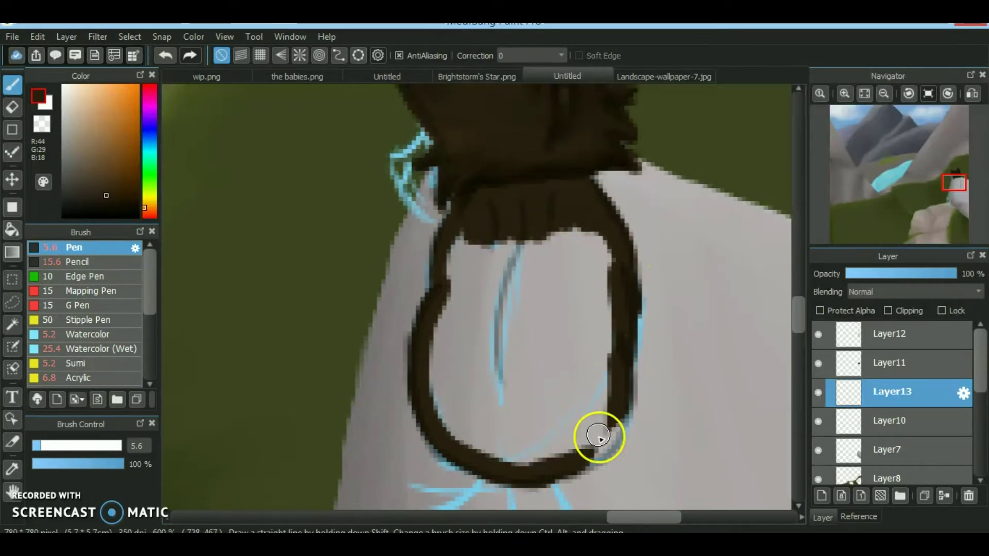
{"action": "mouse_move", "coordinate": [452, 249]}
{"action": "left_mouse_down"}
{"action": "mouse_move", "coordinate": [512, 325]}
{"action": "mouse_move", "coordinate": [552, 298]}
{"action": "mouse_move", "coordinate": [528, 290]}
{"action": "left_mouse_up"}
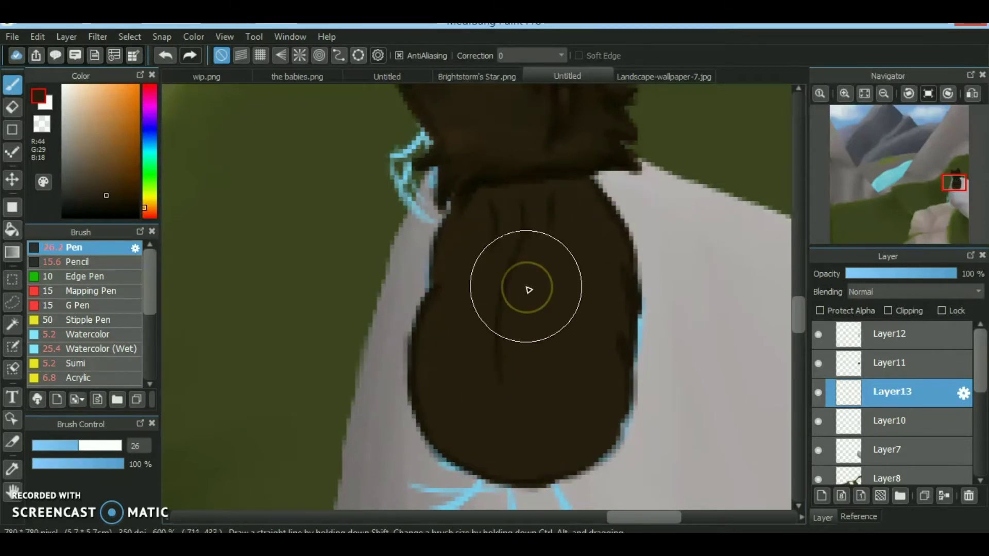
Protect Layer13's alpha and shade the spine, fur creases and body edges in RGB 20, 12, 5 with Watercolor at size 3.7, 28% opacity
{"action": "left_click", "coordinate": [103, 335]}
{"action": "left_click", "coordinate": [820, 311]}
{"action": "left_click", "coordinate": [818, 334]}
{"action": "left_click_drag", "start_coordinate": [953, 192], "coordinate": [952, 181]}
{"action": "left_click", "coordinate": [116, 207]}
{"action": "left_click", "coordinate": [33, 446]}
{"action": "left_click", "coordinate": [40, 464]}
{"action": "left_click", "coordinate": [818, 334]}
{"action": "left_click_drag", "start_coordinate": [569, 222], "coordinate": [565, 264]}
{"action": "left_click_drag", "start_coordinate": [536, 223], "coordinate": [545, 309]}
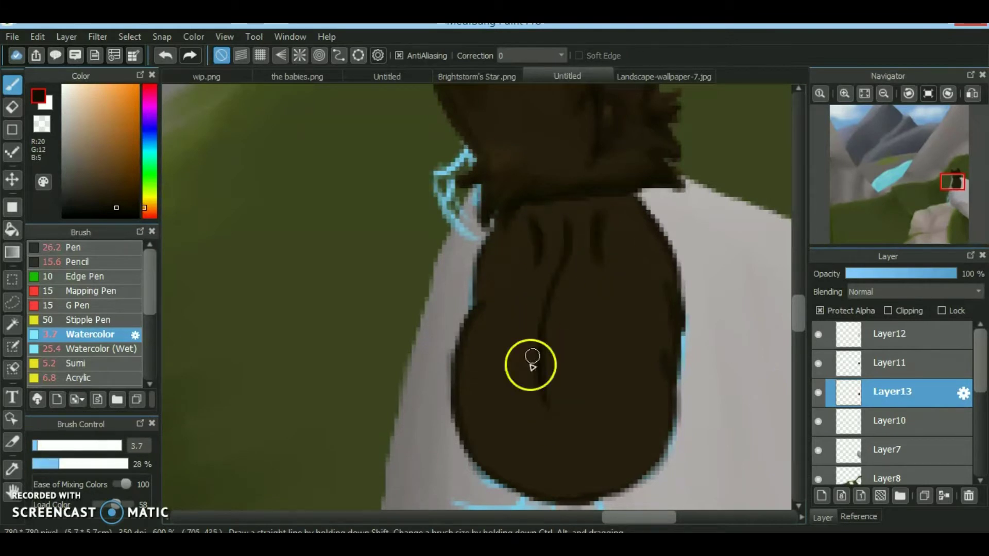
{"action": "left_click_drag", "start_coordinate": [943, 199], "coordinate": [947, 200]}
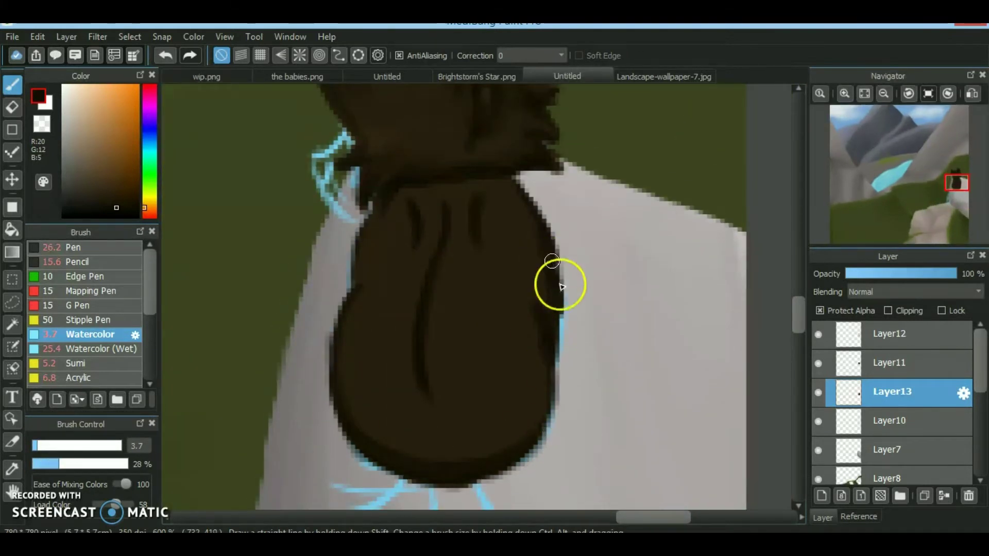
Hide Layer12 and blend the body's dark shading with Watercolor at size 5.2 and 6% opacity
{"action": "left_click", "coordinate": [55, 464]}
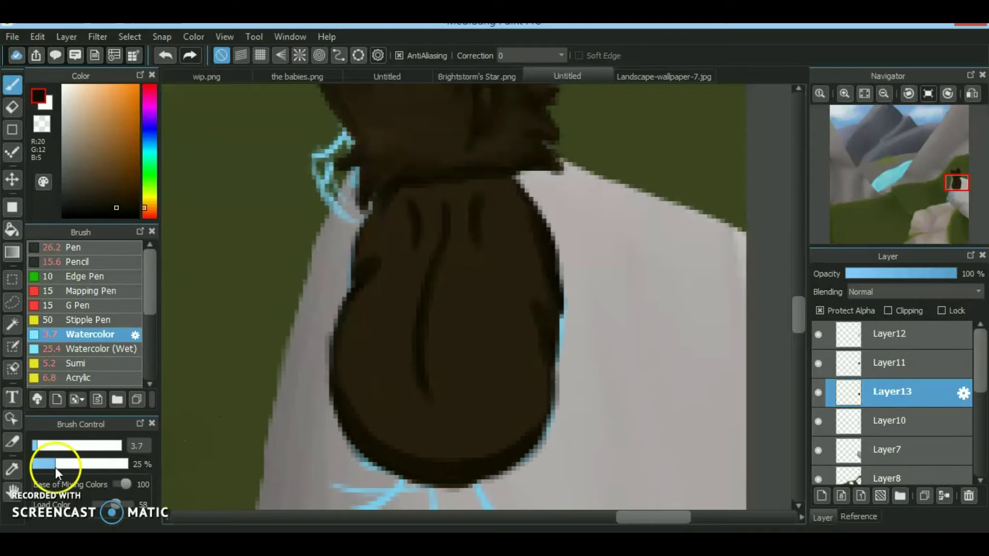
{"action": "left_click", "coordinate": [818, 334]}
{"action": "left_click", "coordinate": [58, 446]}
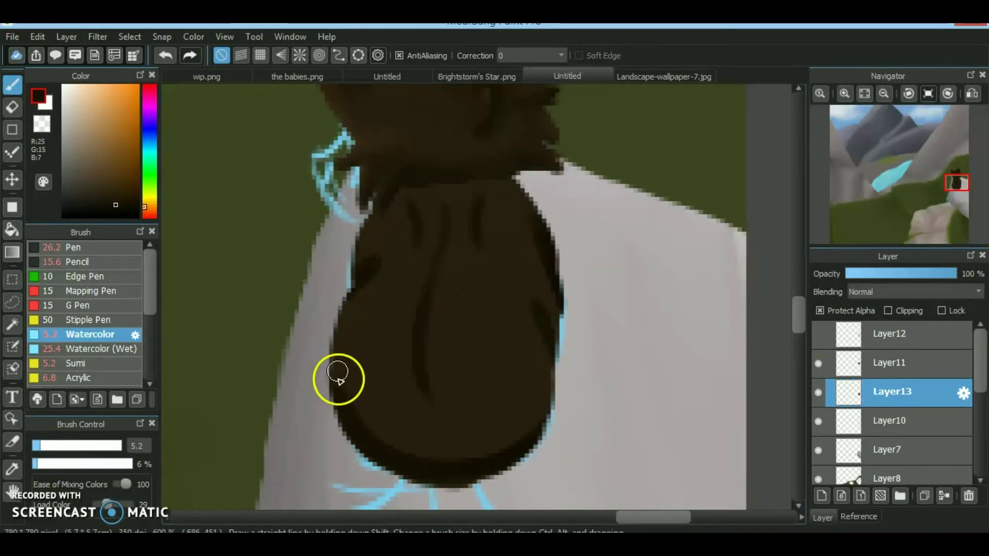
{"action": "left_click_drag", "start_coordinate": [384, 397], "coordinate": [431, 458]}
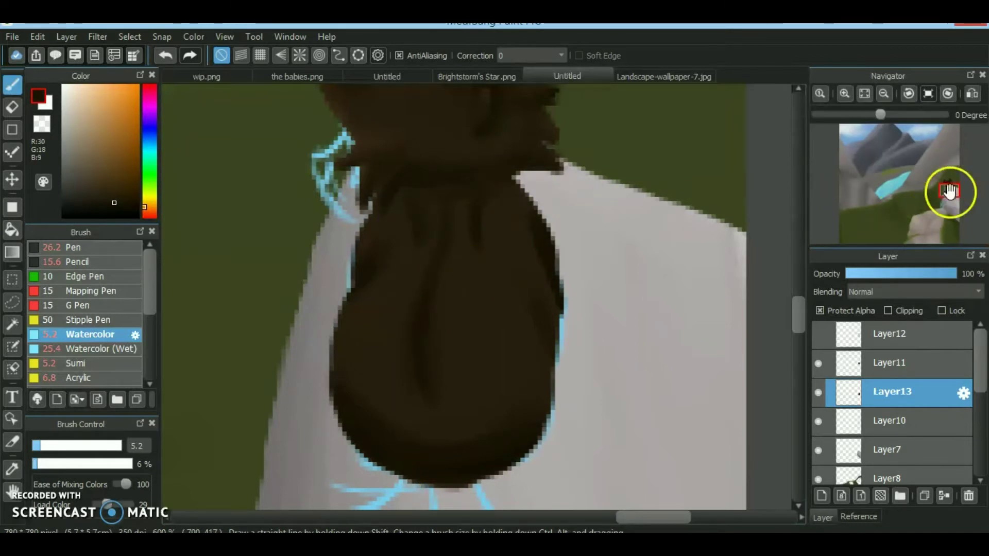
Paint light-brown fur highlights (RGB 86, 63, 43) on the cat's lower back on Layer13 with Watercolor at size 2.9, 6% opacity
{"action": "left_click_drag", "start_coordinate": [932, 210], "coordinate": [931, 206]}
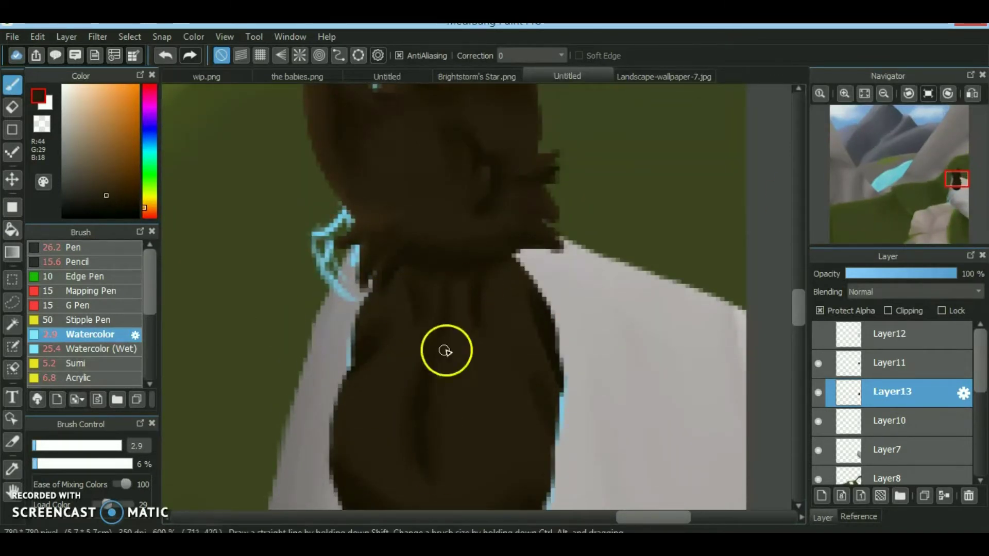
{"action": "left_click_drag", "start_coordinate": [112, 501], "coordinate": [119, 503]}
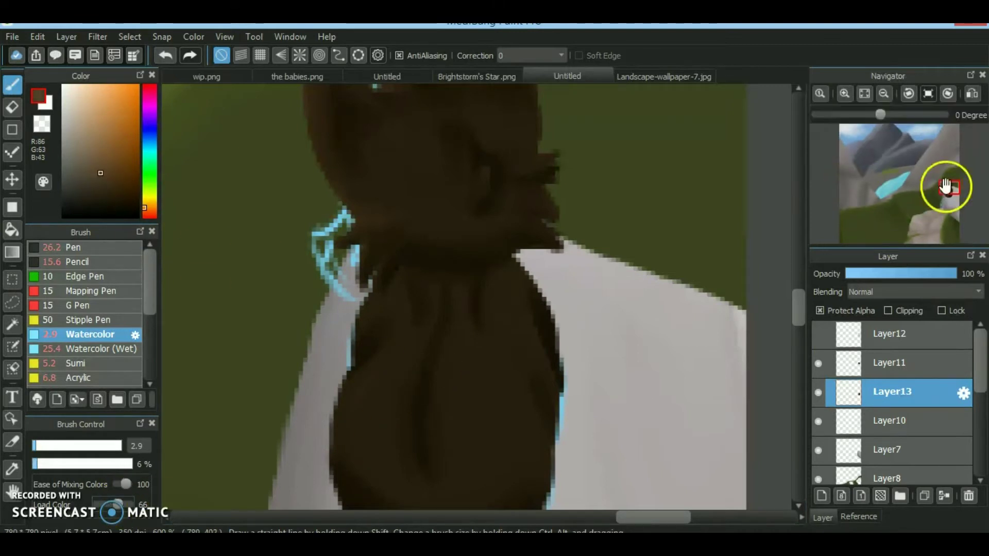
{"action": "left_click_drag", "start_coordinate": [843, 192], "coordinate": [836, 195]}
{"action": "mouse_move", "coordinate": [556, 302]}
{"action": "left_mouse_down"}
{"action": "mouse_move", "coordinate": [635, 393]}
{"action": "mouse_move", "coordinate": [566, 442]}
{"action": "mouse_move", "coordinate": [602, 330]}
{"action": "mouse_move", "coordinate": [569, 399]}
{"action": "mouse_move", "coordinate": [602, 256]}
{"action": "mouse_move", "coordinate": [680, 286]}
{"action": "left_mouse_up"}
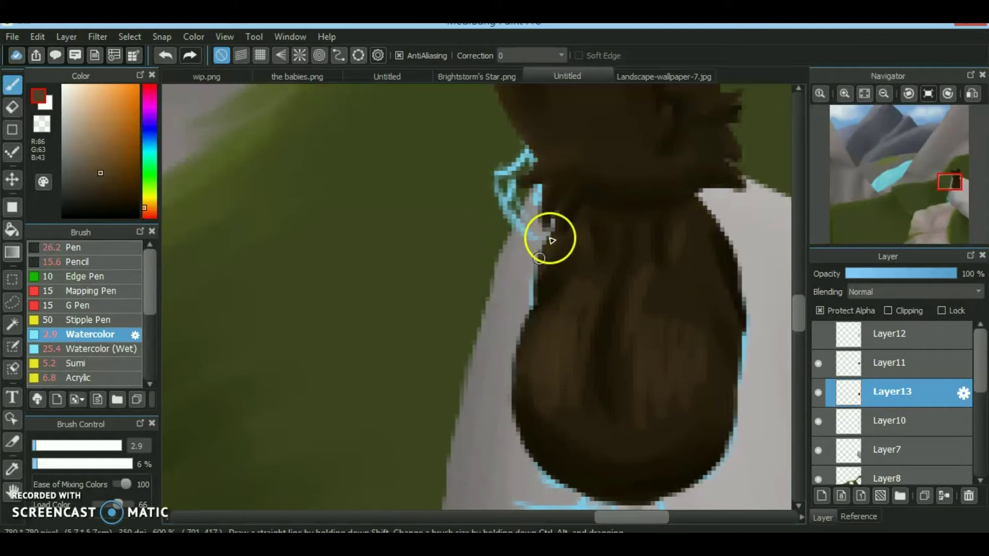
Blend the back highlights into the body with dark brown RGB 44, 29, 18 using Watercolor at size 6.4
{"action": "left_click", "coordinate": [502, 402], "text": "alt"}
{"action": "left_click", "coordinate": [49, 445]}
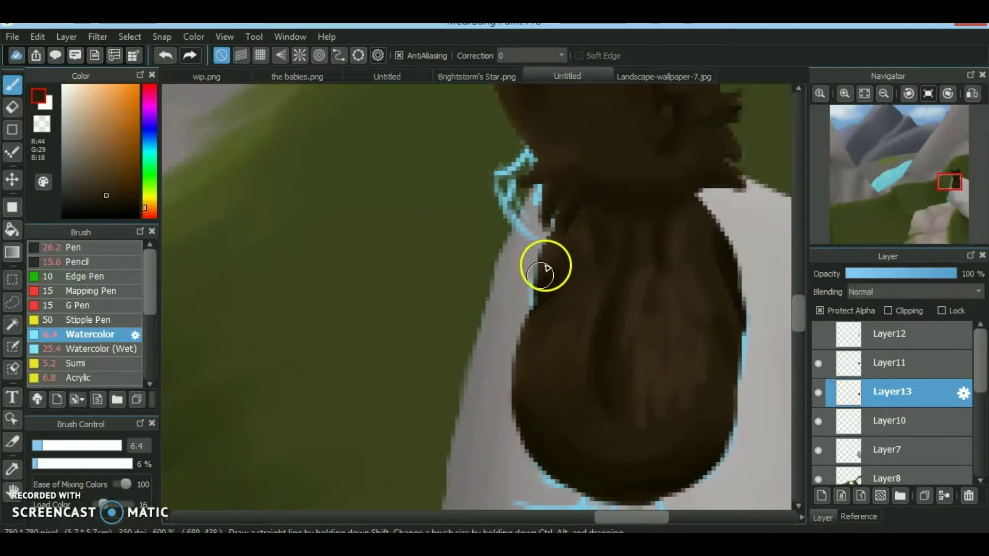
{"action": "left_click_drag", "start_coordinate": [699, 268], "coordinate": [534, 345]}
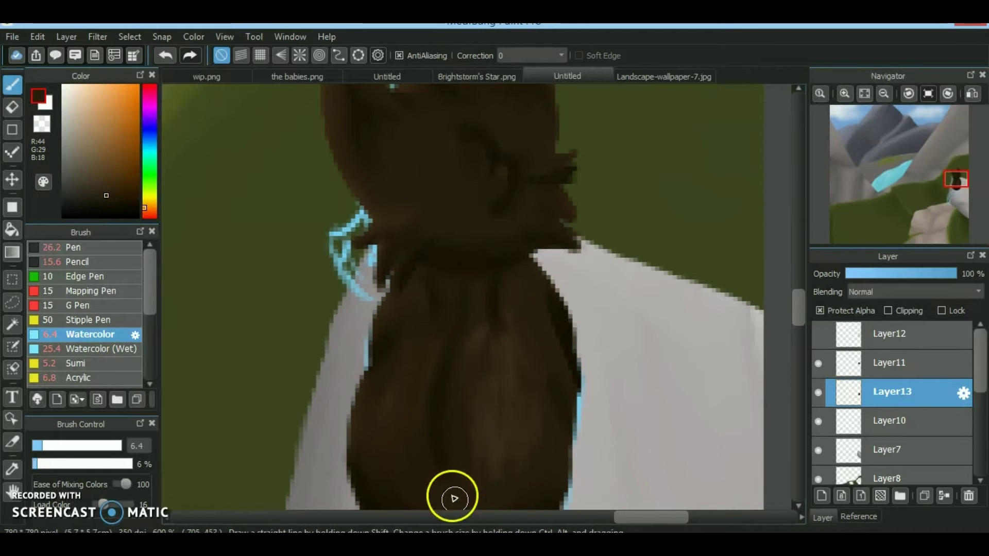
{"action": "left_click_drag", "start_coordinate": [946, 191], "coordinate": [945, 195]}
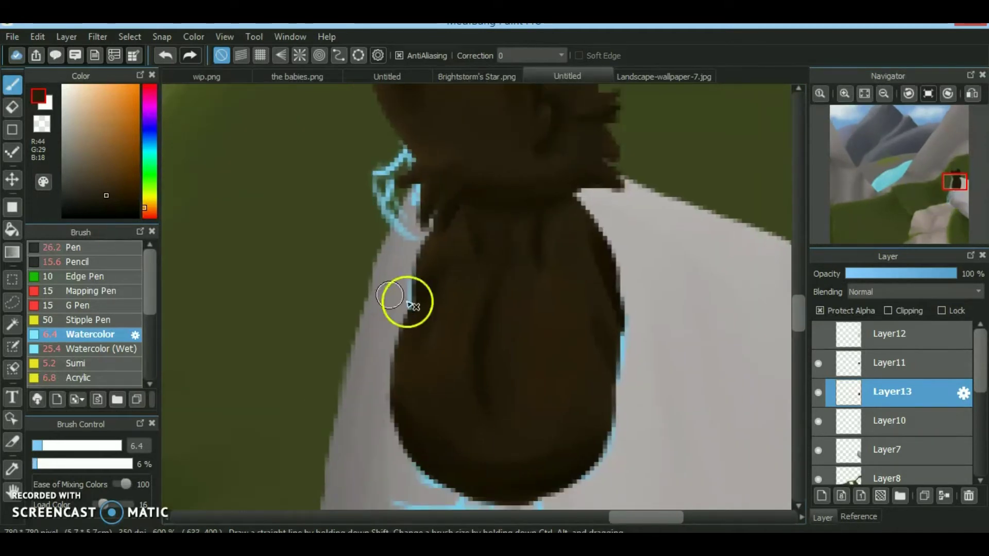
Highlight both haunches in RGB 114, 85, 59 with Watercolor at size 6.4 and soften them with RGB 43, 28, 16
{"action": "left_click_drag", "start_coordinate": [561, 330], "coordinate": [573, 398]}
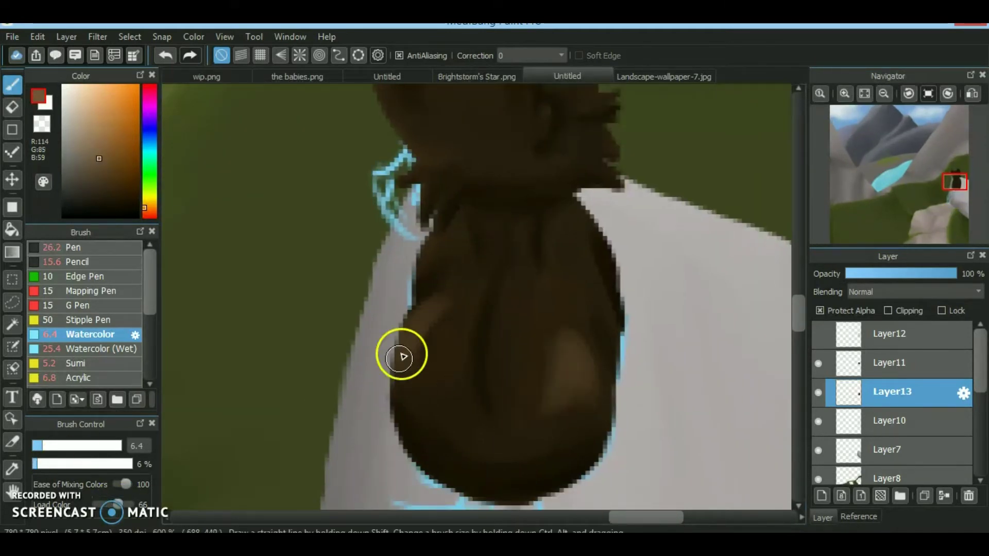
{"action": "left_click_drag", "start_coordinate": [417, 252], "coordinate": [437, 428]}
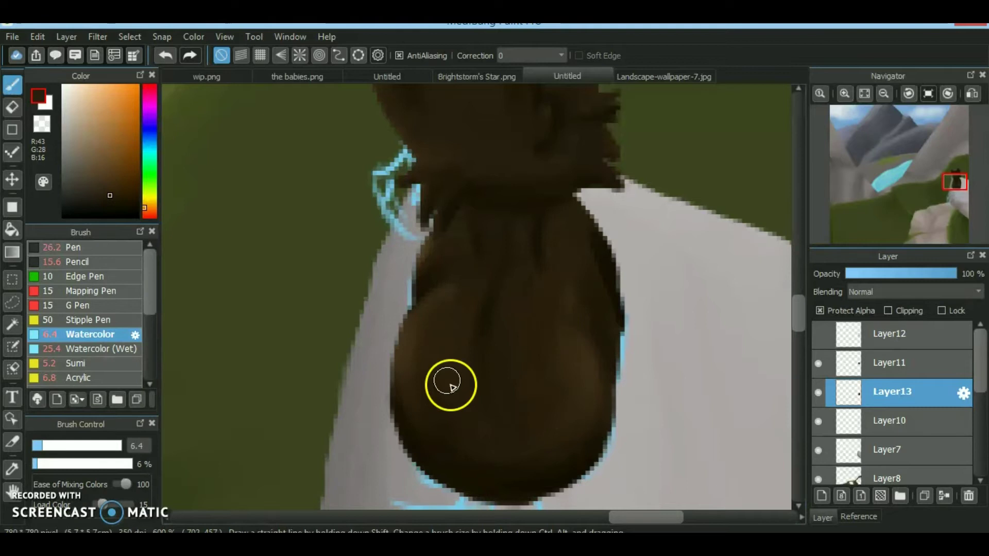
{"action": "left_click", "coordinate": [34, 446]}
Show Layer12 and the Layer10 sketch, and add a new layer below Layer13 for the tail with the Pen at size 2.2
{"action": "key", "text": "ctrl+0"}
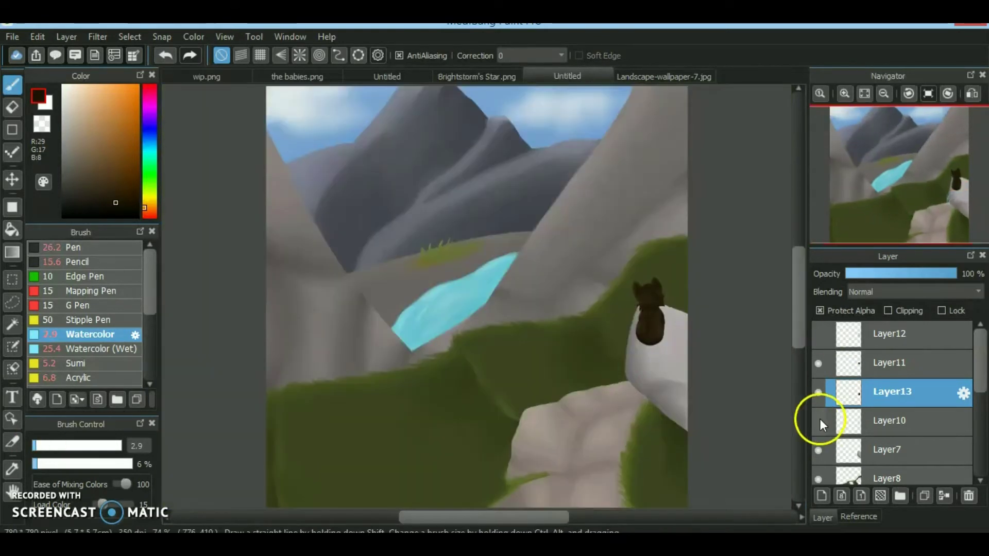
{"action": "left_click", "coordinate": [818, 334]}
{"action": "scroll", "coordinate": [927, 193], "scroll_direction": "up", "scroll_amount": 5}
{"action": "left_click", "coordinate": [949, 203]}
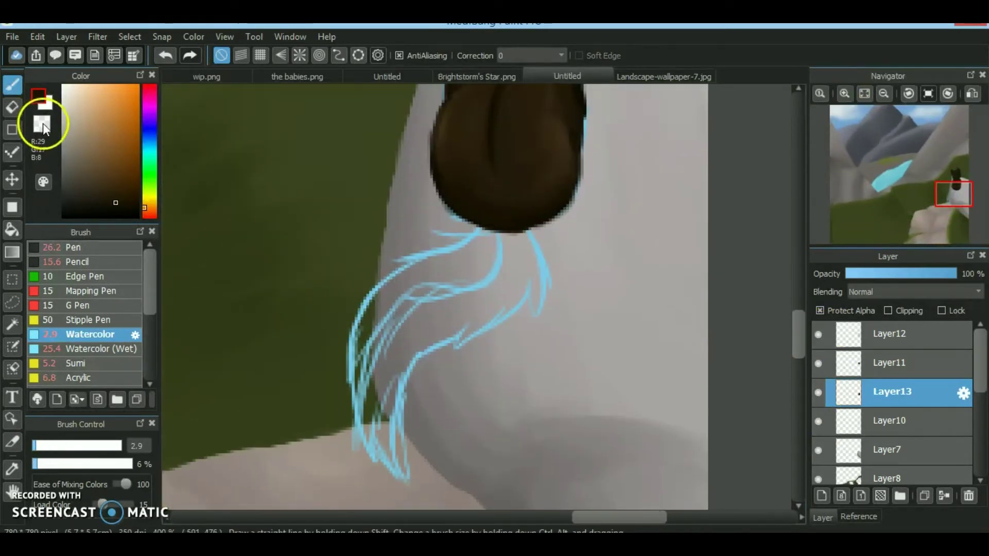
{"action": "left_click", "coordinate": [72, 248]}
{"action": "left_click", "coordinate": [50, 444]}
{"action": "left_click", "coordinate": [821, 496]}
Trace the tail sketch in black on Layer12 with the Pen at size 2.2, set the layer to 32% opacity, and hide Layer10
{"action": "scroll", "coordinate": [358, 239], "scroll_direction": "up", "scroll_amount": 1}
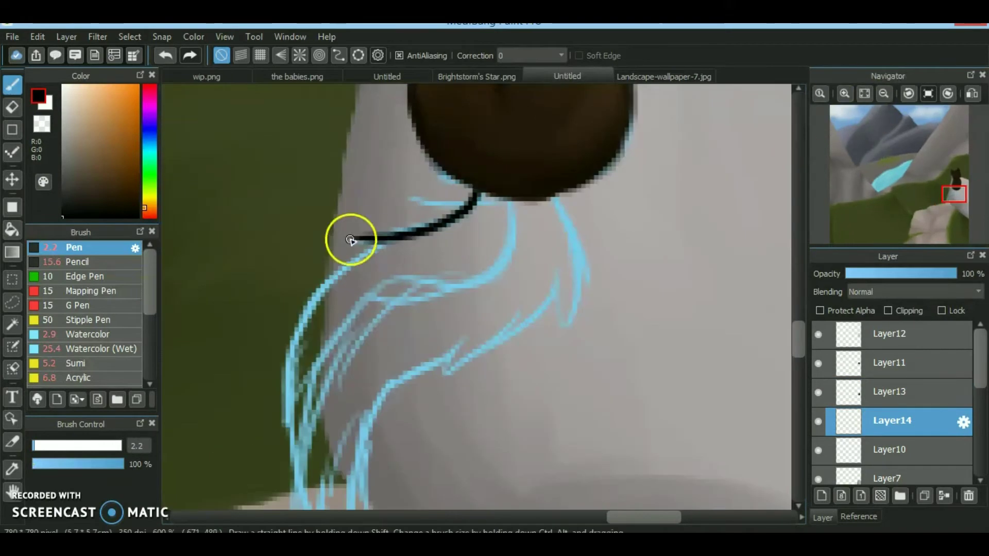
{"action": "left_click", "coordinate": [819, 334]}
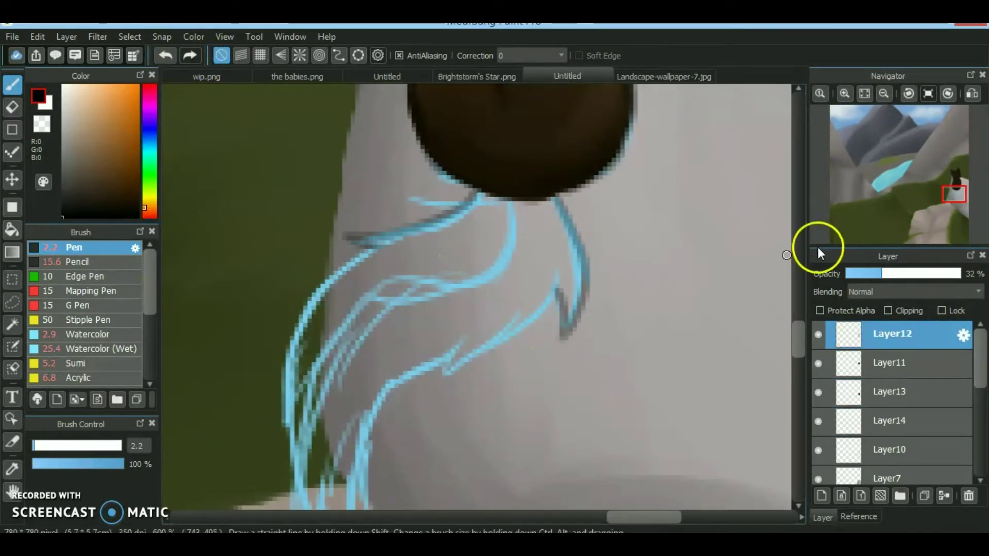
{"action": "scroll", "coordinate": [368, 148], "scroll_direction": "down", "scroll_amount": 2}
{"action": "left_click", "coordinate": [818, 450]}
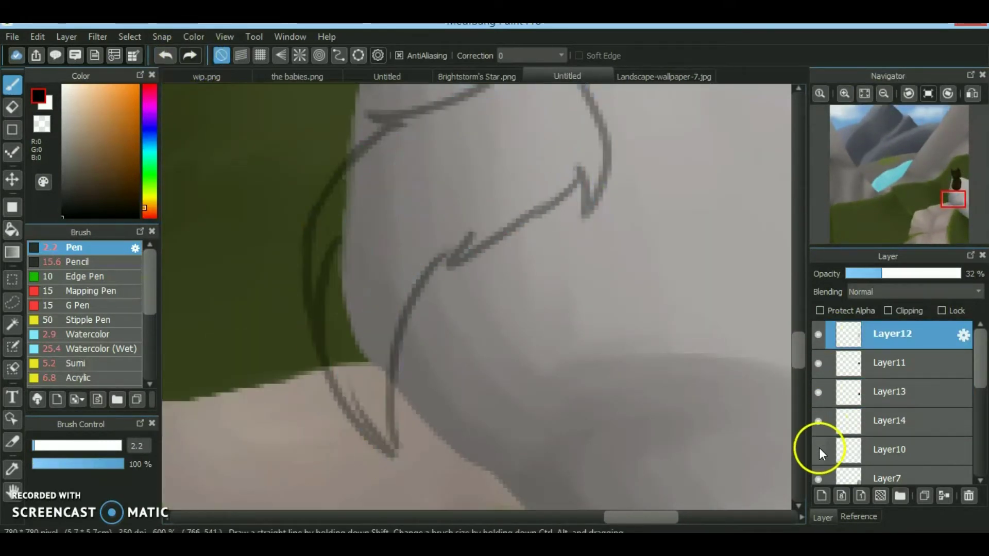
{"action": "left_click", "coordinate": [943, 204]}
Outline the bushy tail on Layer14 in dark brown RGB 44, 29, 18 and fill it with the Pen at size 11
{"action": "left_click", "coordinate": [876, 420]}
{"action": "mouse_move", "coordinate": [943, 200]}
{"action": "left_mouse_down"}
{"action": "mouse_move", "coordinate": [934, 183]}
{"action": "mouse_move", "coordinate": [949, 193]}
{"action": "left_mouse_up"}
{"action": "mouse_move", "coordinate": [610, 206]}
{"action": "left_mouse_down"}
{"action": "mouse_move", "coordinate": [476, 238]}
{"action": "mouse_move", "coordinate": [430, 314]}
{"action": "mouse_move", "coordinate": [416, 454]}
{"action": "left_mouse_up"}
{"action": "mouse_move", "coordinate": [683, 198]}
{"action": "left_mouse_down"}
{"action": "mouse_move", "coordinate": [698, 269]}
{"action": "mouse_move", "coordinate": [686, 333]}
{"action": "left_mouse_up"}
{"action": "left_click", "coordinate": [944, 206]}
{"action": "mouse_move", "coordinate": [618, 190]}
{"action": "left_mouse_down"}
{"action": "mouse_move", "coordinate": [394, 369]}
{"action": "mouse_move", "coordinate": [409, 411]}
{"action": "mouse_move", "coordinate": [441, 417]}
{"action": "mouse_move", "coordinate": [397, 288]}
{"action": "mouse_move", "coordinate": [442, 401]}
{"action": "mouse_move", "coordinate": [616, 154]}
{"action": "left_mouse_up"}
{"action": "left_click", "coordinate": [956, 192]}
{"action": "left_click_drag", "start_coordinate": [77, 446], "coordinate": [51, 446]}
{"action": "mouse_move", "coordinate": [503, 242]}
{"action": "left_mouse_down"}
{"action": "mouse_move", "coordinate": [478, 289]}
{"action": "mouse_move", "coordinate": [364, 397]}
{"action": "mouse_move", "coordinate": [376, 423]}
{"action": "left_mouse_up"}
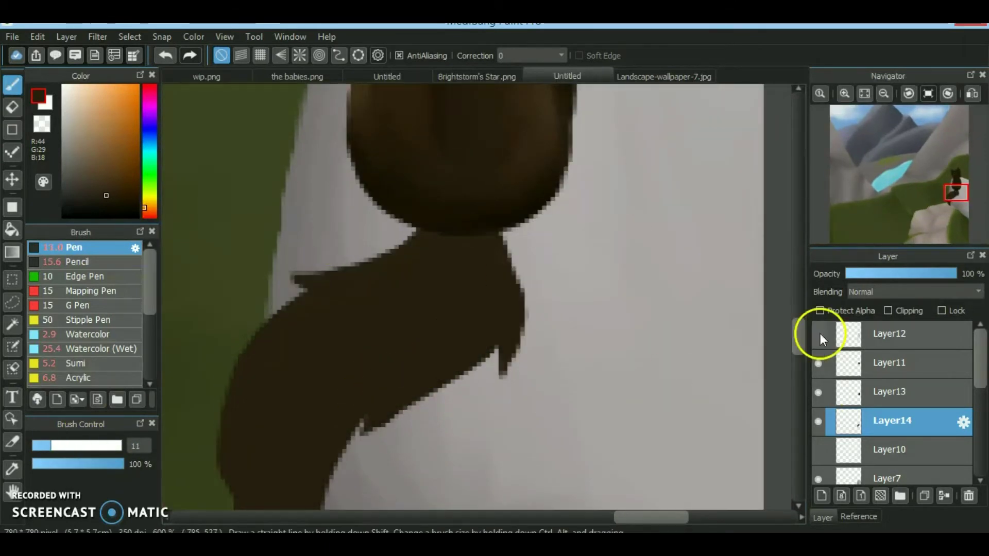
Hide Layer12 and shade the tail's base in RGB 33, 21, 11 with Watercolor at size 2.9, 42% opacity
{"action": "left_click", "coordinate": [934, 206]}
{"action": "left_click", "coordinate": [89, 334]}
{"action": "left_click", "coordinate": [944, 199]}
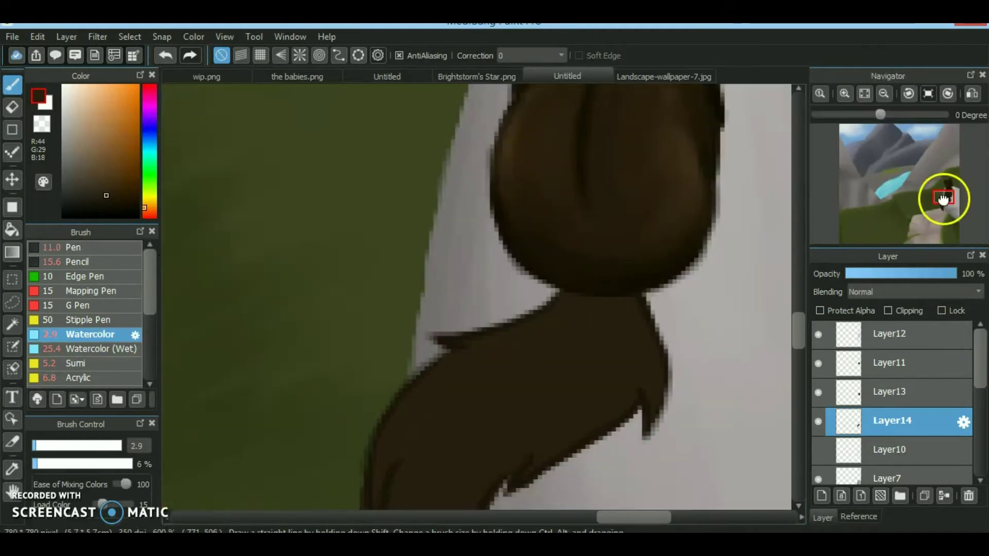
{"action": "left_click", "coordinate": [72, 465]}
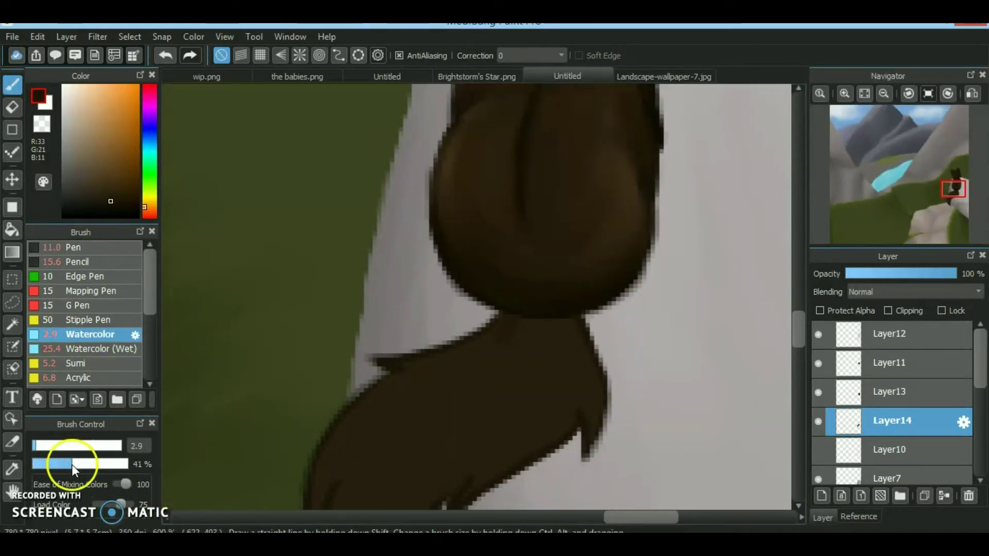
{"action": "left_click", "coordinate": [818, 334]}
{"action": "left_click", "coordinate": [864, 391]}
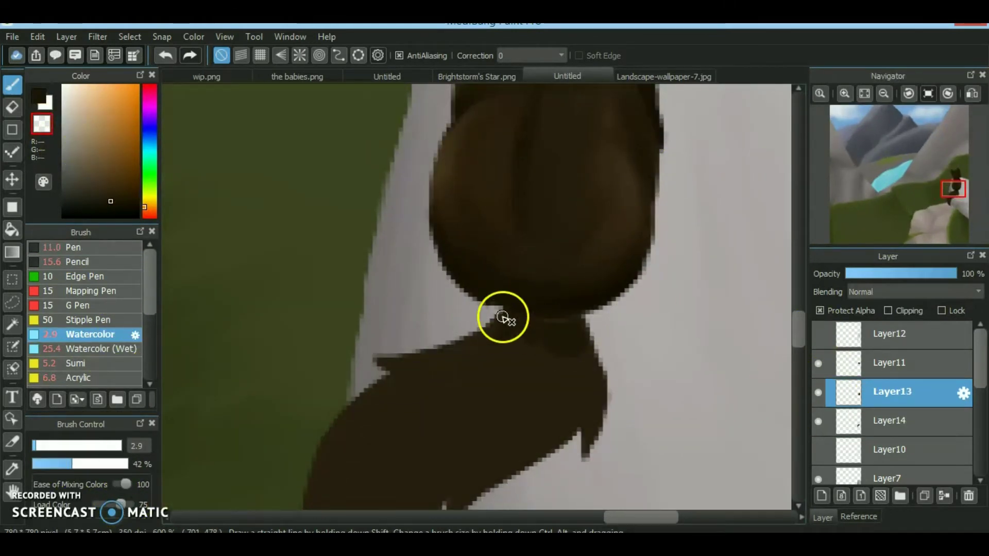
{"action": "left_click", "coordinate": [510, 324], "text": "alt"}
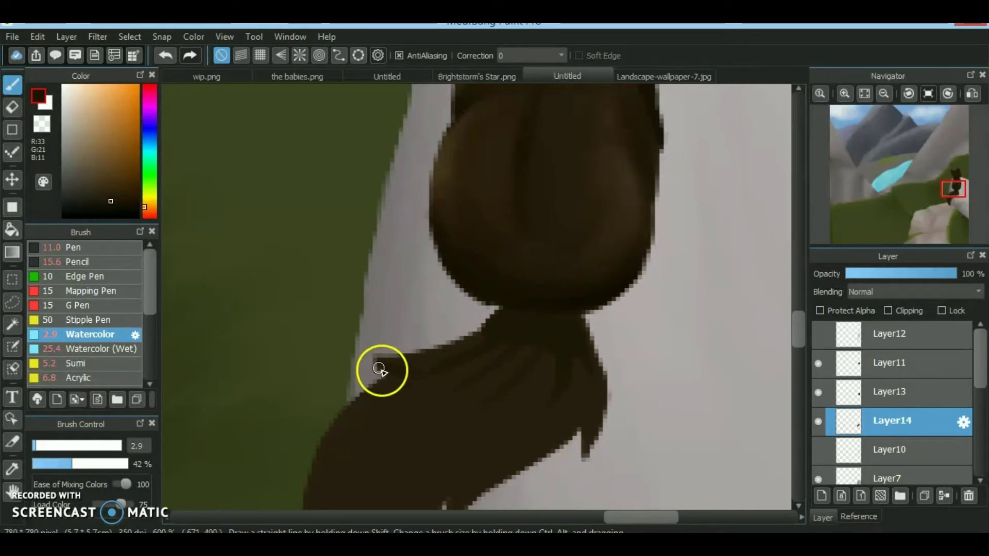
Paint dark fur strands down the tail to its tip with Watercolor at size 2.9, deepening them in RGB 25, 15, 7
{"action": "scroll", "coordinate": [564, 340], "scroll_direction": "down", "scroll_amount": 3}
{"action": "scroll", "coordinate": [441, 351], "scroll_direction": "down", "scroll_amount": 3}
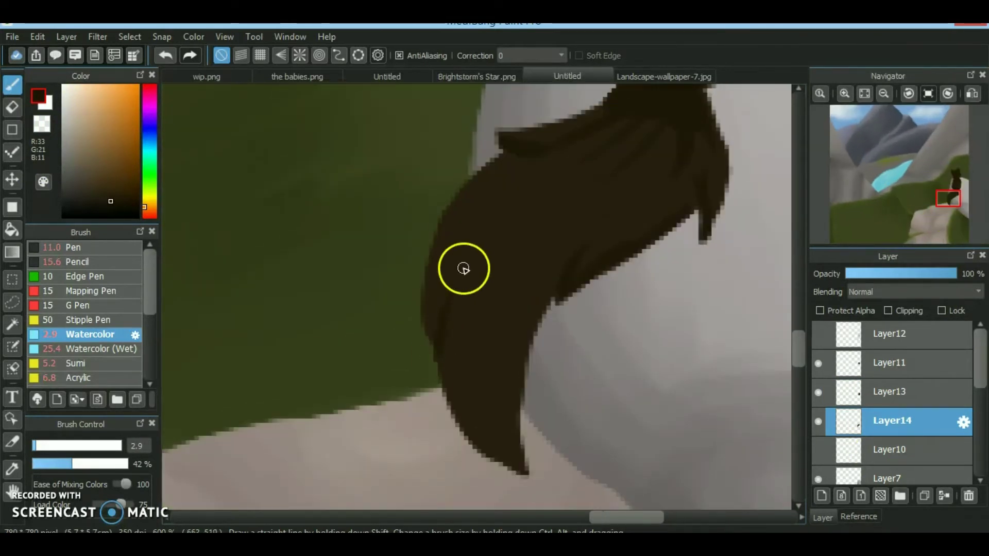
{"action": "scroll", "coordinate": [486, 178], "scroll_direction": "up", "scroll_amount": 3}
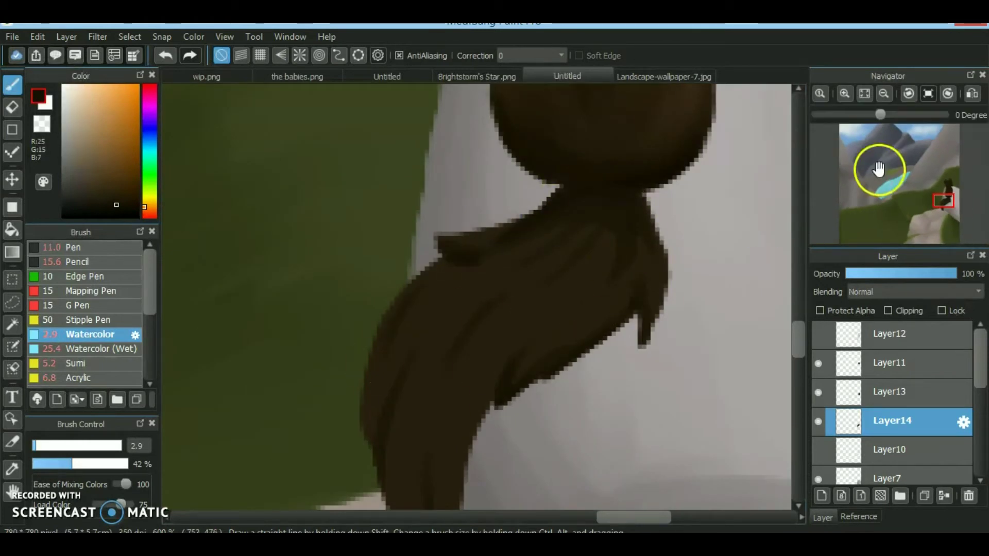
Protect Layer14's alpha and blend the tail's dark strands with Watercolor at 9% opacity, size 8.3, load color 0
{"action": "scroll", "coordinate": [595, 218], "scroll_direction": "down", "scroll_amount": 3}
{"action": "left_click", "coordinate": [40, 464]}
{"action": "left_click", "coordinate": [45, 446]}
{"action": "left_click", "coordinate": [98, 502]}
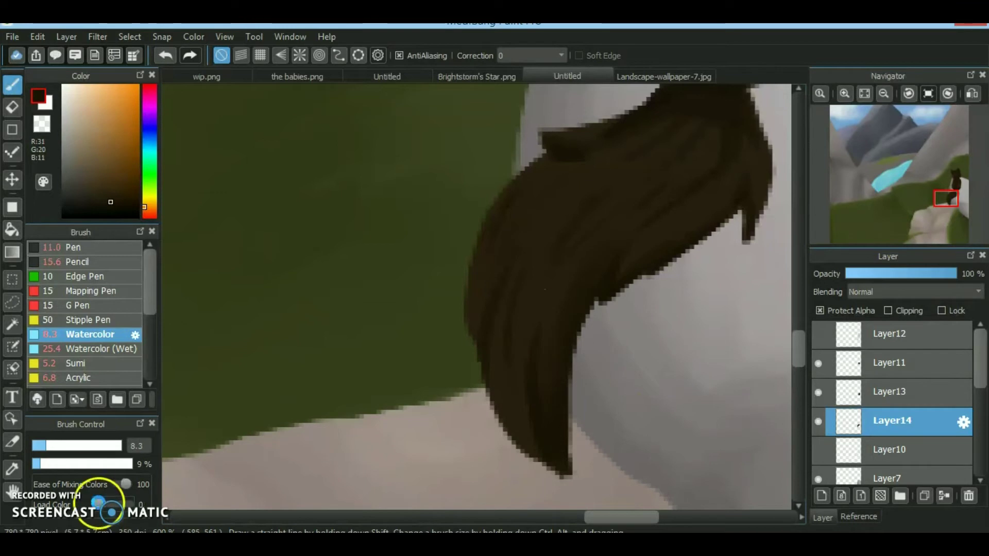
{"action": "left_click_drag", "start_coordinate": [546, 426], "coordinate": [503, 415]}
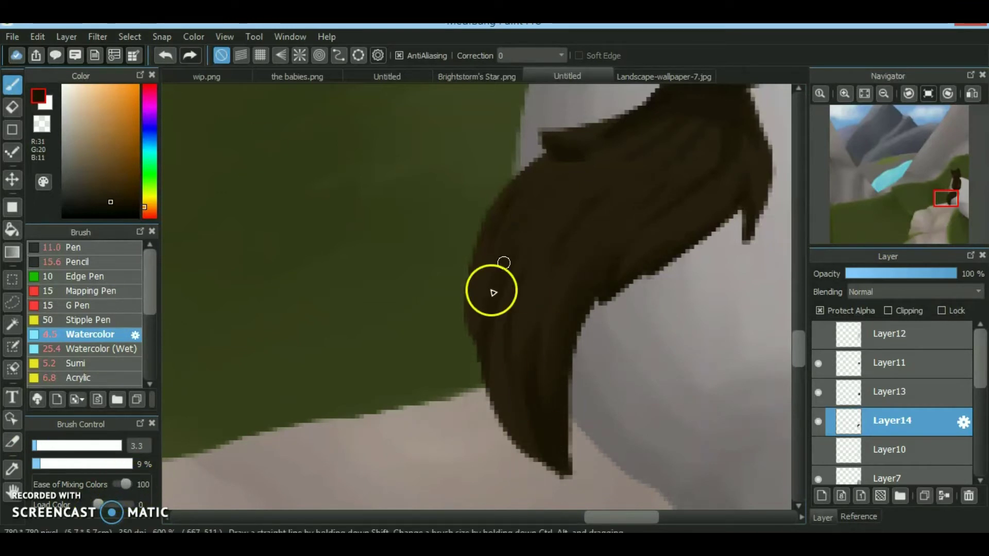
Paint lighter fur strands along the tail in RGB 90, 65, 45 with Watercolor at size 3.3, 16% opacity
{"action": "scroll", "coordinate": [613, 278], "scroll_direction": "up", "scroll_amount": 3}
{"action": "scroll", "coordinate": [613, 278], "scroll_direction": "right", "scroll_amount": 3}
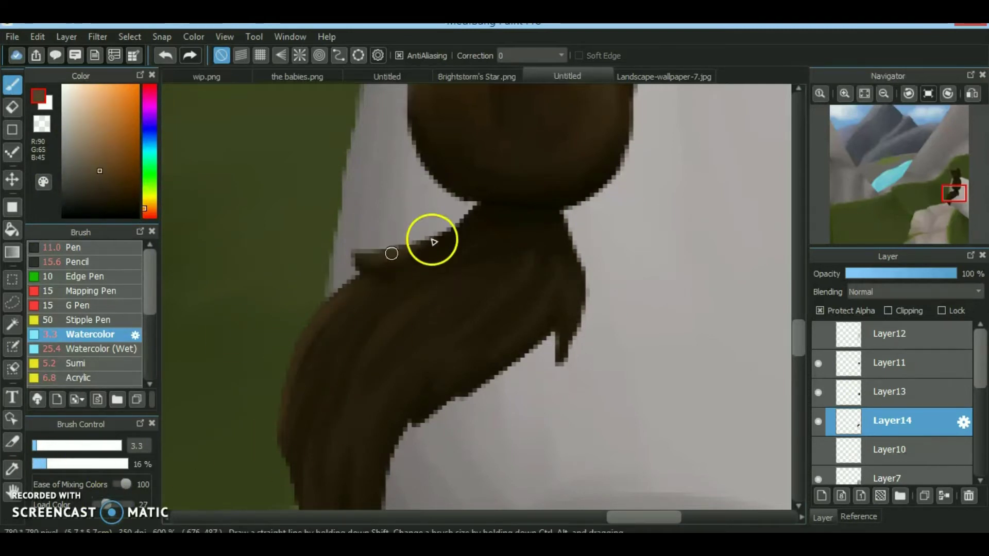
{"action": "scroll", "coordinate": [356, 459], "scroll_direction": "down", "scroll_amount": 2}
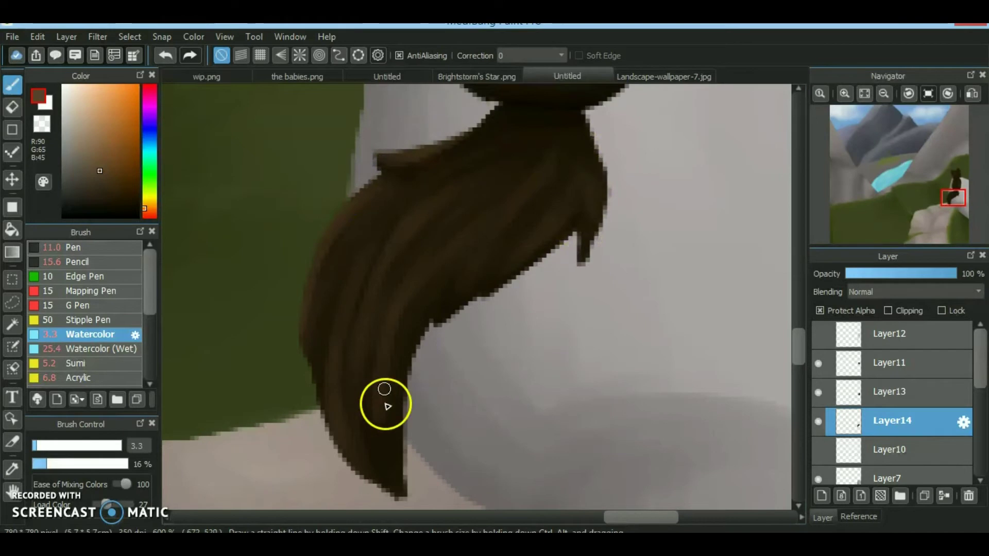
Blend the tail's lighter strands with RGB 49, 32, 19 using Watercolor at size 7.9, 10% opacity
{"action": "left_click", "coordinate": [46, 446]}
{"action": "left_click", "coordinate": [40, 464]}
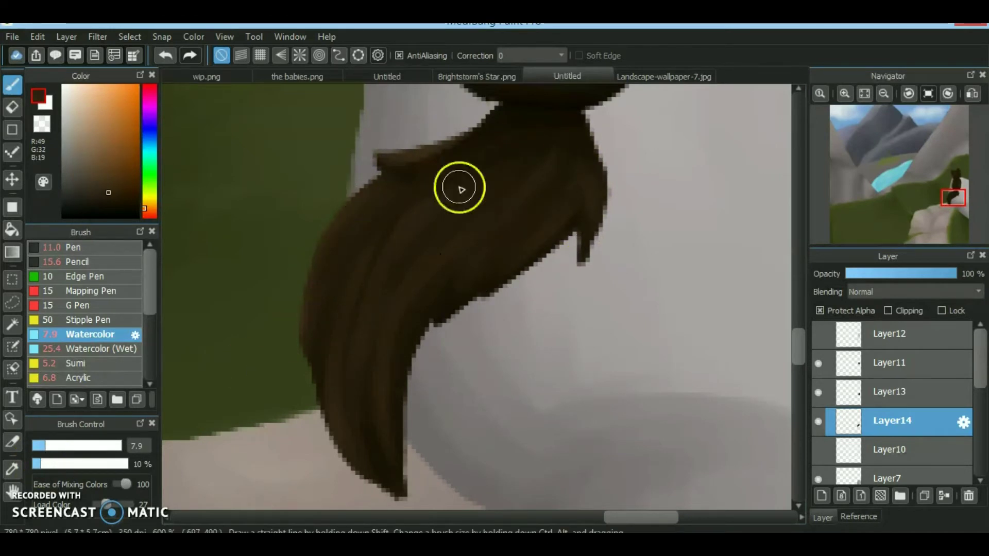
{"action": "scroll", "coordinate": [886, 205], "scroll_direction": "up", "scroll_amount": 2}
{"action": "left_click", "coordinate": [845, 93]}
{"action": "left_click", "coordinate": [444, 271]}
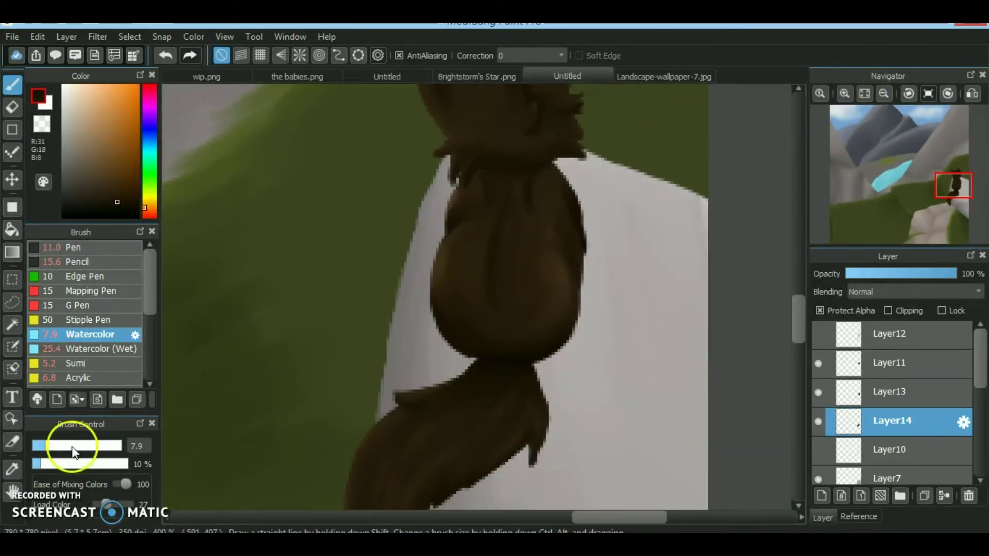
Deepen the tail's lower edges in RGB 13, 7, 2 and add fine highlights in RGB 78, 55, 40 with Watercolor at size 2.5
{"action": "scroll", "coordinate": [783, 129], "scroll_direction": "up", "scroll_amount": 3}
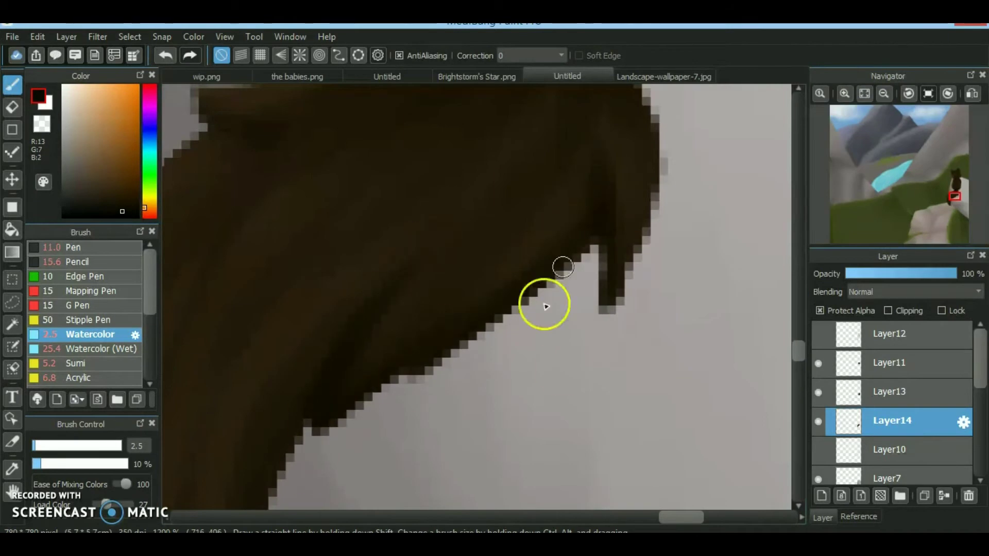
{"action": "scroll", "coordinate": [876, 194], "scroll_direction": "down", "scroll_amount": 2}
{"action": "scroll", "coordinate": [947, 203], "scroll_direction": "down", "scroll_amount": 1}
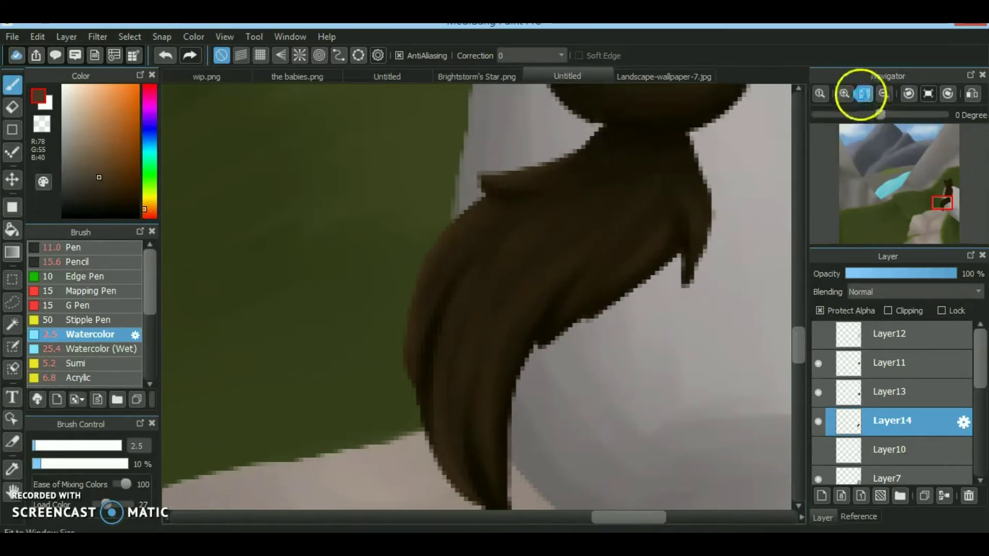
Show the sketch layers again and add a new layer between Layer11 and Layer13
{"action": "left_click", "coordinate": [864, 93]}
{"action": "left_click", "coordinate": [845, 93]}
{"action": "left_click", "coordinate": [891, 391]}
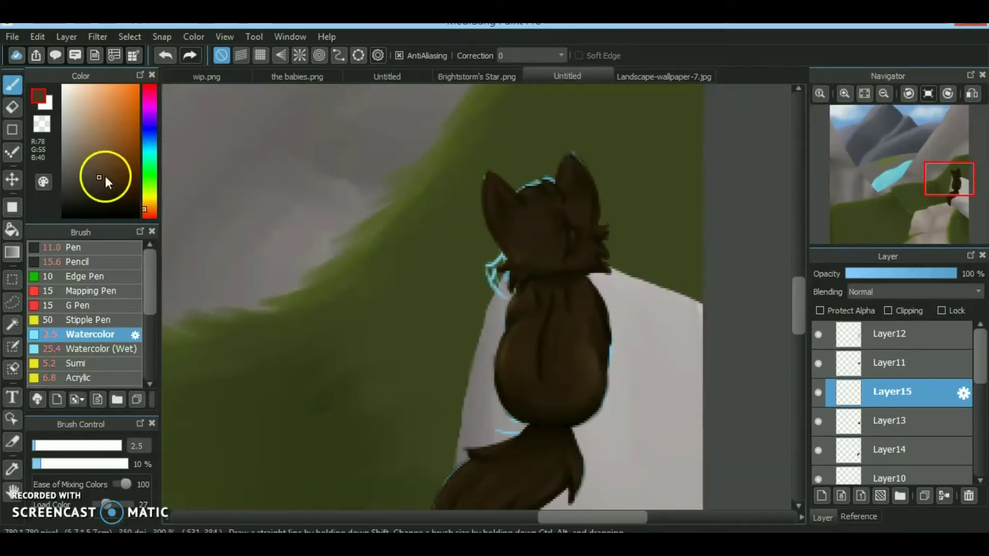
Set Layer12 to 100% opacity and trace the small tuft beside the cat's neck in black with the Pen at size 1.8
{"action": "left_click", "coordinate": [73, 247]}
{"action": "left_click", "coordinate": [820, 339]}
{"action": "scroll", "coordinate": [520, 281], "scroll_direction": "up", "scroll_amount": 2}
{"action": "left_click", "coordinate": [970, 272]}
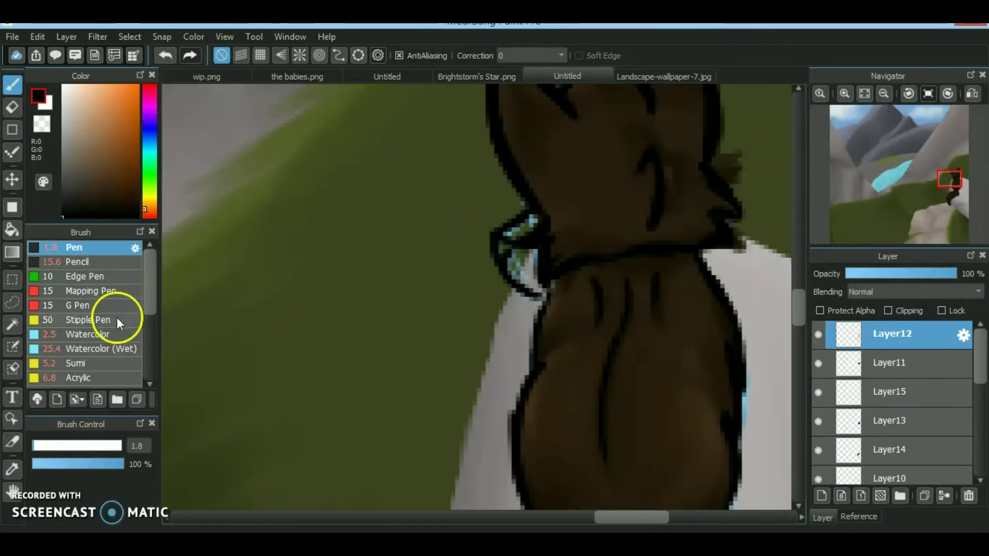
Fill the neck tuft on Layer15 with RGB 44, 29, 18 using the Pen at size 6.4, and lower Layer12's opacity to 29%
{"action": "left_click", "coordinate": [756, 381], "text": "alt"}
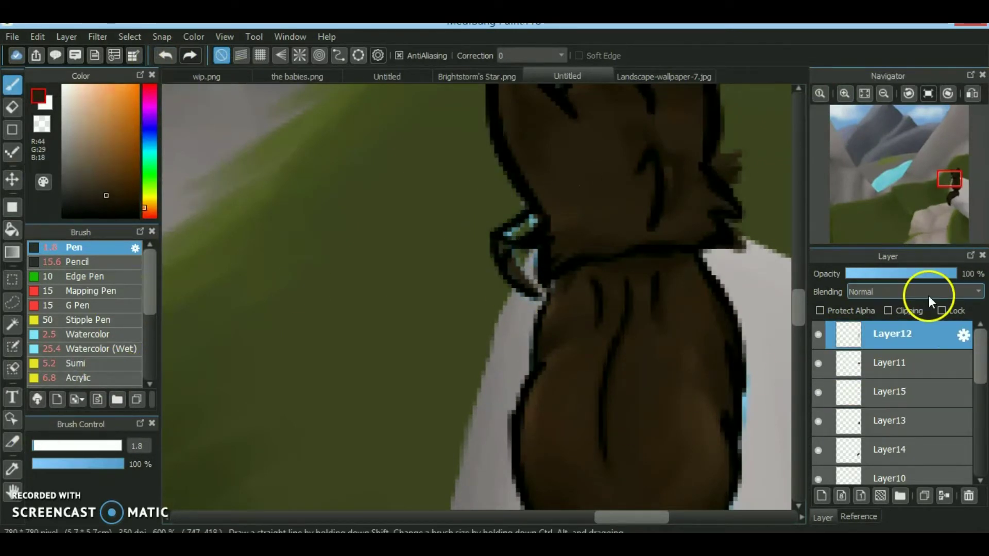
{"action": "mouse_move", "coordinate": [541, 286]}
{"action": "left_mouse_down"}
{"action": "mouse_move", "coordinate": [512, 231]}
{"action": "mouse_move", "coordinate": [520, 268]}
{"action": "mouse_move", "coordinate": [548, 254]}
{"action": "left_mouse_up"}
{"action": "scroll", "coordinate": [592, 246], "scroll_direction": "right", "scroll_amount": 1}
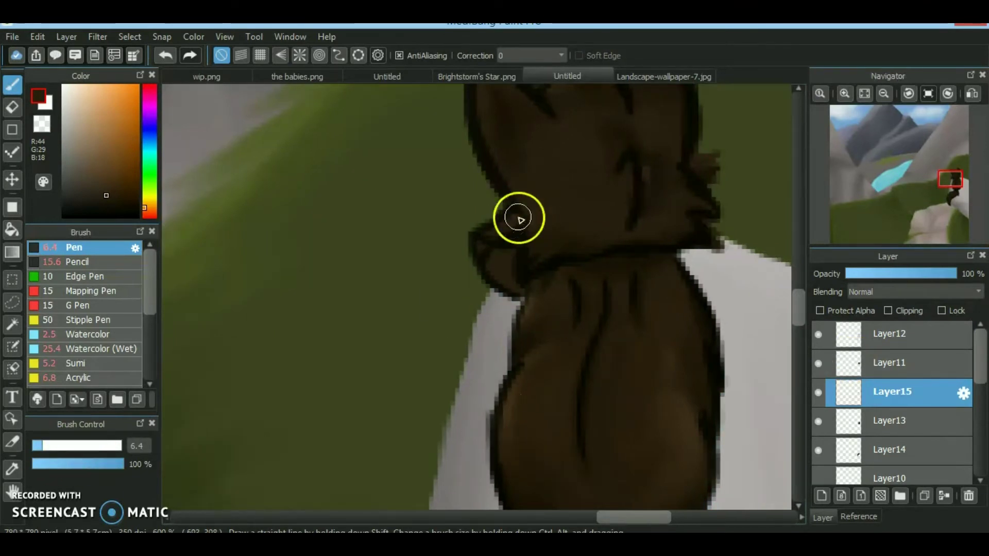
{"action": "left_click", "coordinate": [844, 334]}
{"action": "left_click", "coordinate": [876, 275]}
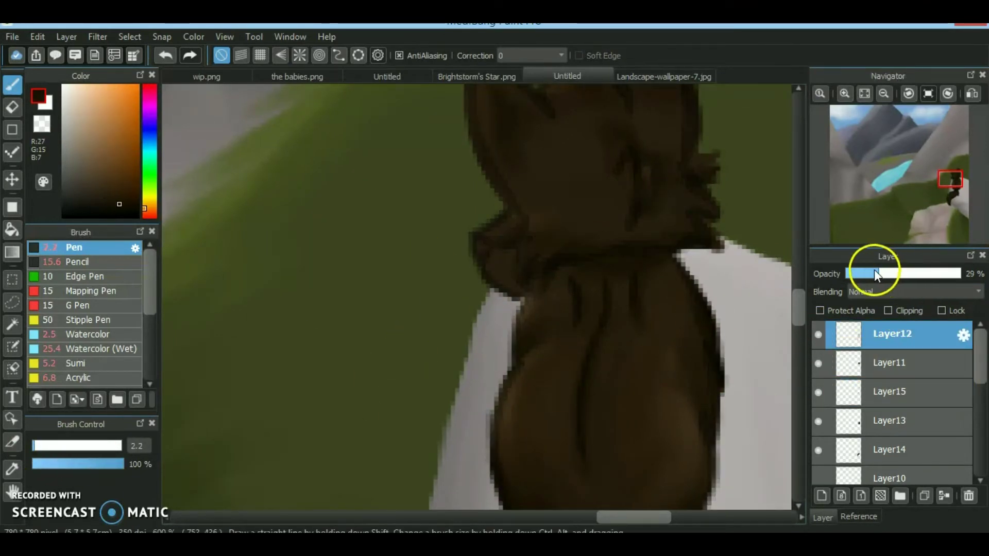
Darken the tuft's edges on Layer15 in RGB 27, 15, 7, protect its alpha, and dab highlights in RGB 90, 65, 46 with the Pen
{"action": "left_click", "coordinate": [873, 394]}
{"action": "scroll", "coordinate": [509, 242], "scroll_direction": "up", "scroll_amount": 1}
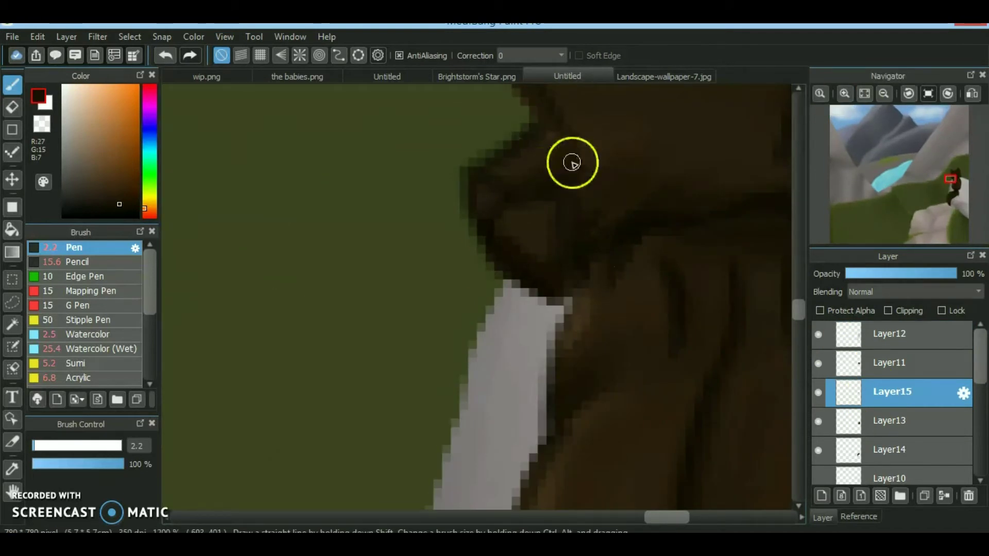
{"action": "left_click", "coordinate": [90, 335]}
{"action": "left_click_drag", "start_coordinate": [530, 249], "coordinate": [548, 212]}
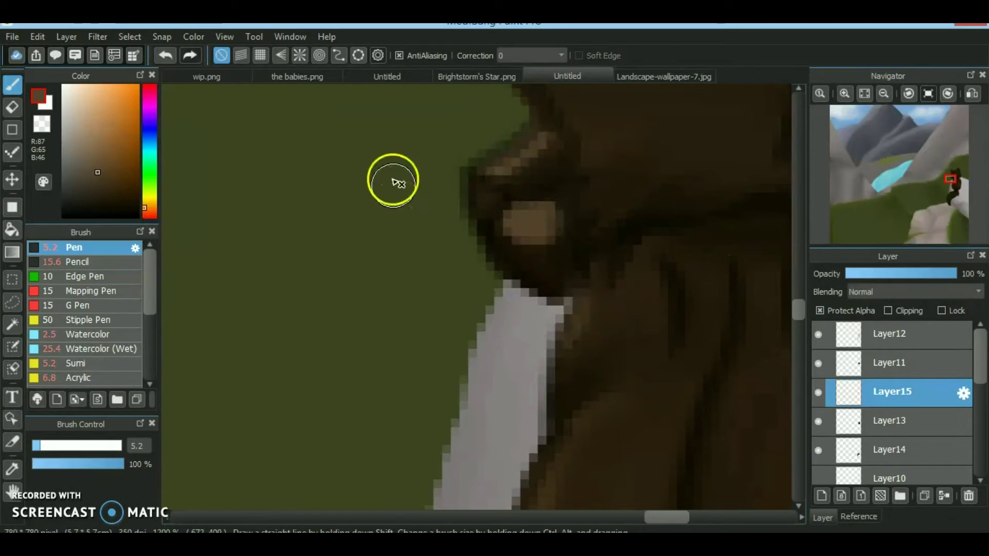
Blend the muzzle's highlights and shadows on Layer15 using the Watercolor brush at size 2.5 and 10% brush opacity
{"action": "left_click", "coordinate": [114, 334]}
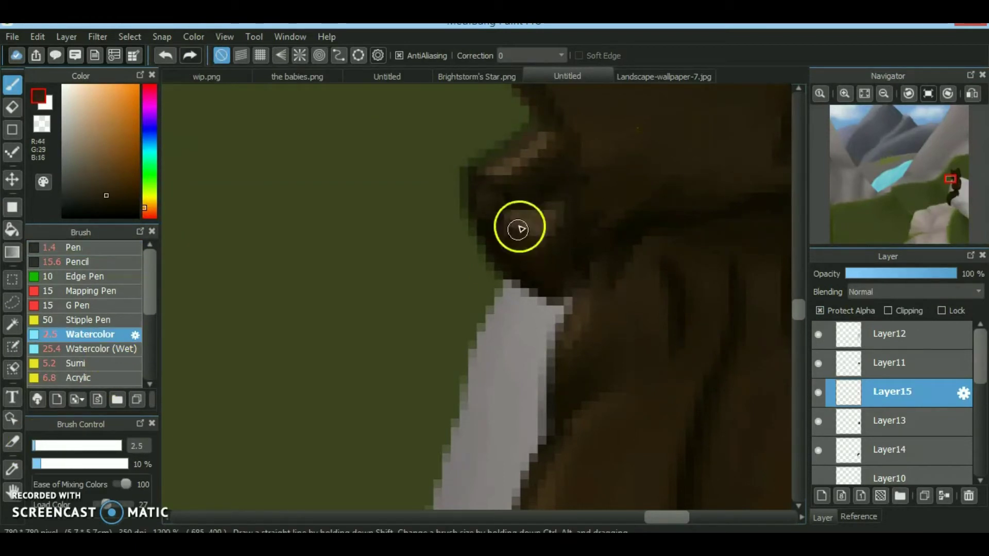
{"action": "key", "text": "e"}
{"action": "left_click", "coordinate": [105, 211]}
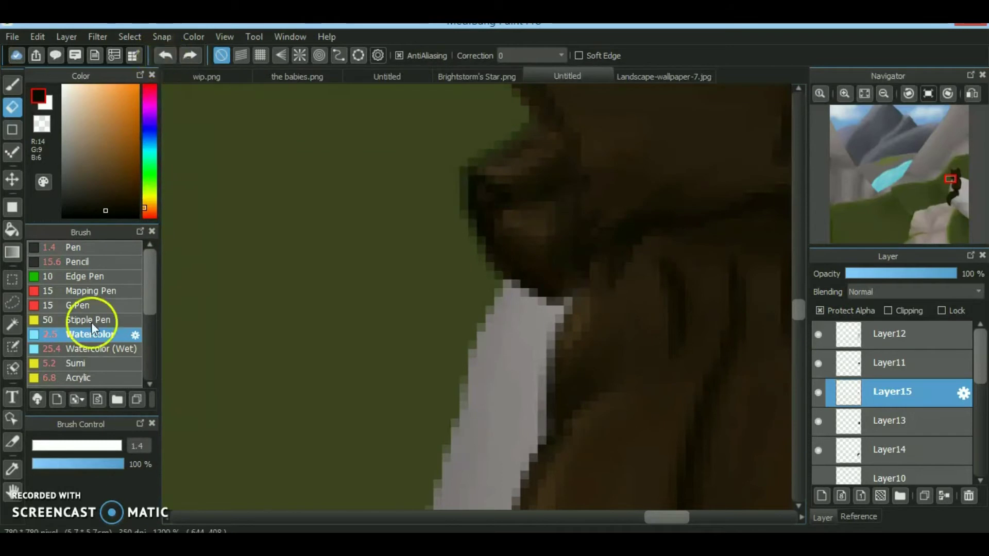
{"action": "left_click", "coordinate": [98, 334]}
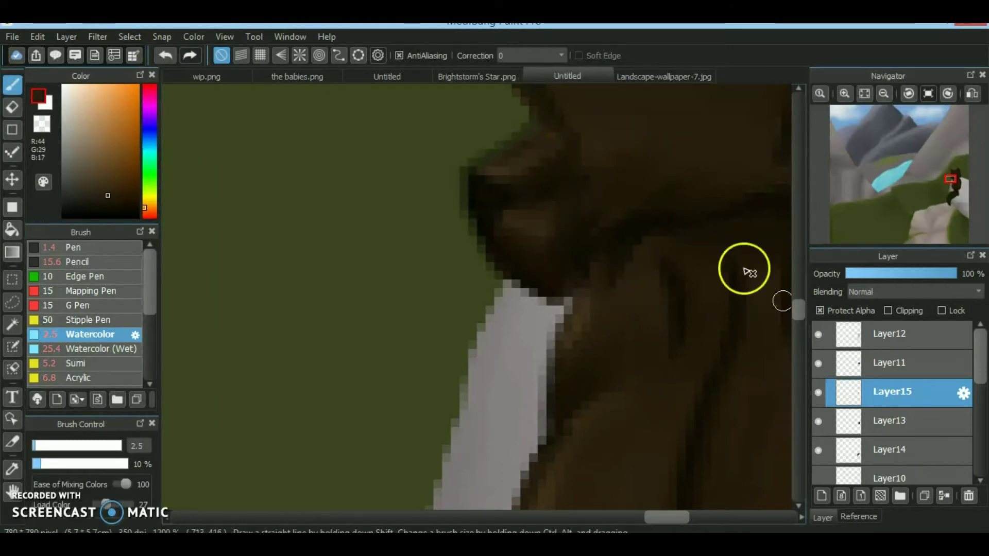
Hide Layer12 and refine the muzzle's shading on Layer15 with Watercolor, including size 2.9 at 20% brush opacity
{"action": "left_click", "coordinate": [818, 333]}
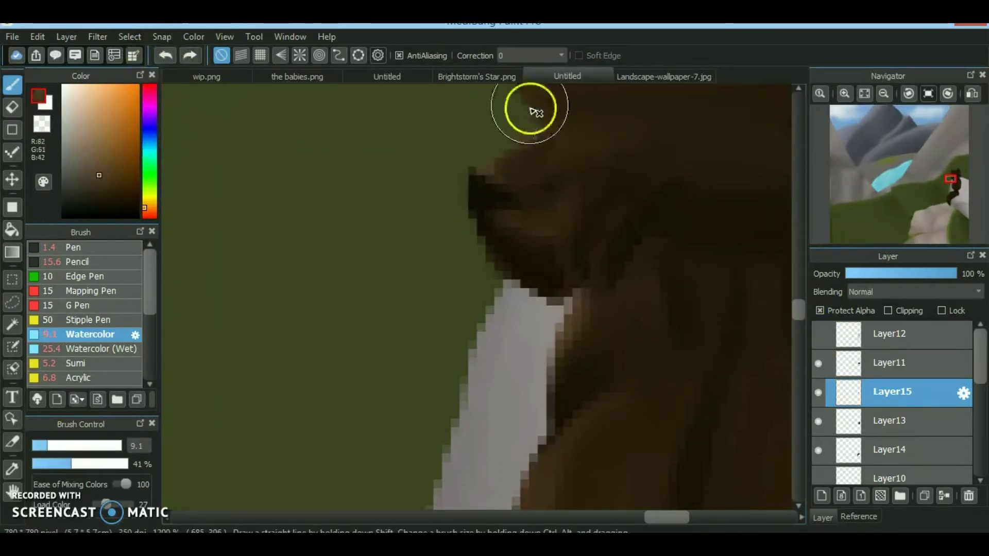
{"action": "left_click", "coordinate": [477, 179], "text": "alt"}
{"action": "left_click_drag", "start_coordinate": [477, 179], "coordinate": [437, 193]}
{"action": "left_click", "coordinate": [50, 464]}
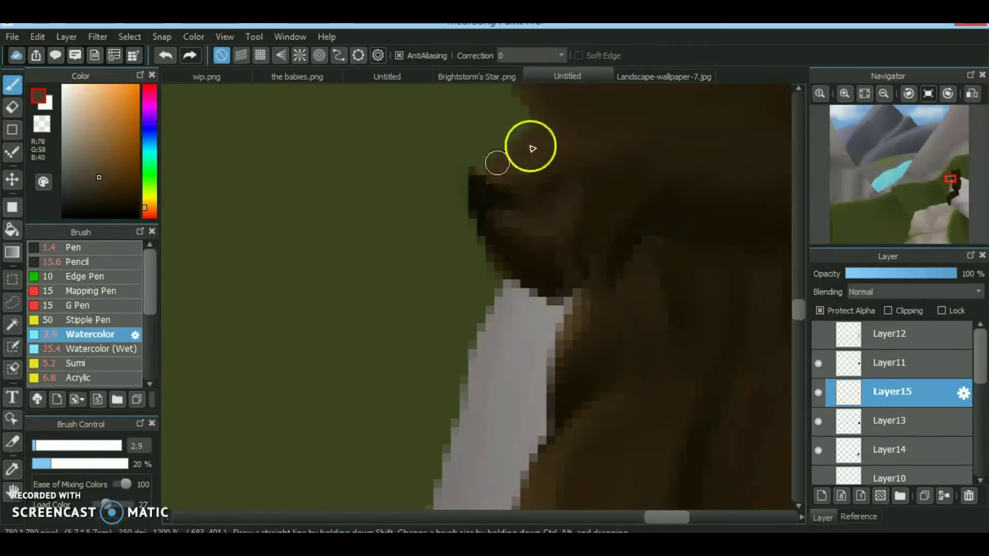
Trace thin white fur lines along the cheek edges on Layer11 with Watercolor at size 2.2, 10% brush opacity and 51 load colour
{"action": "left_click", "coordinate": [864, 93]}
{"action": "scroll", "coordinate": [826, 154], "scroll_direction": "up", "scroll_amount": 2}
{"action": "scroll", "coordinate": [826, 154], "scroll_direction": "up", "scroll_amount": 2}
{"action": "left_click", "coordinate": [881, 363]}
{"action": "left_click", "coordinate": [95, 169]}
{"action": "left_click", "coordinate": [38, 446]}
{"action": "scroll", "coordinate": [857, 110], "scroll_direction": "up", "scroll_amount": 2}
{"action": "left_click", "coordinate": [62, 86]}
{"action": "left_click", "coordinate": [40, 464]}
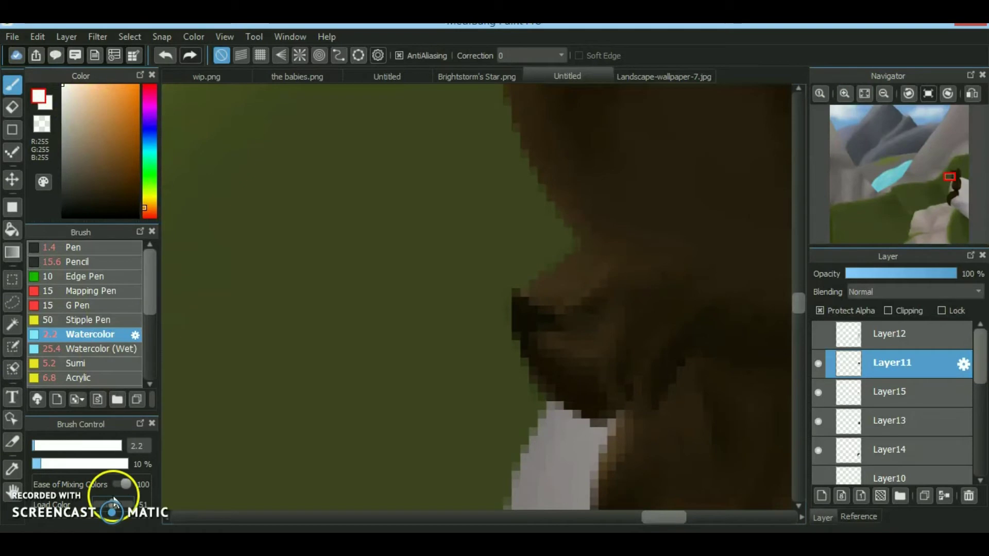
{"action": "left_click", "coordinate": [114, 504]}
{"action": "left_click_drag", "start_coordinate": [556, 201], "coordinate": [576, 296]}
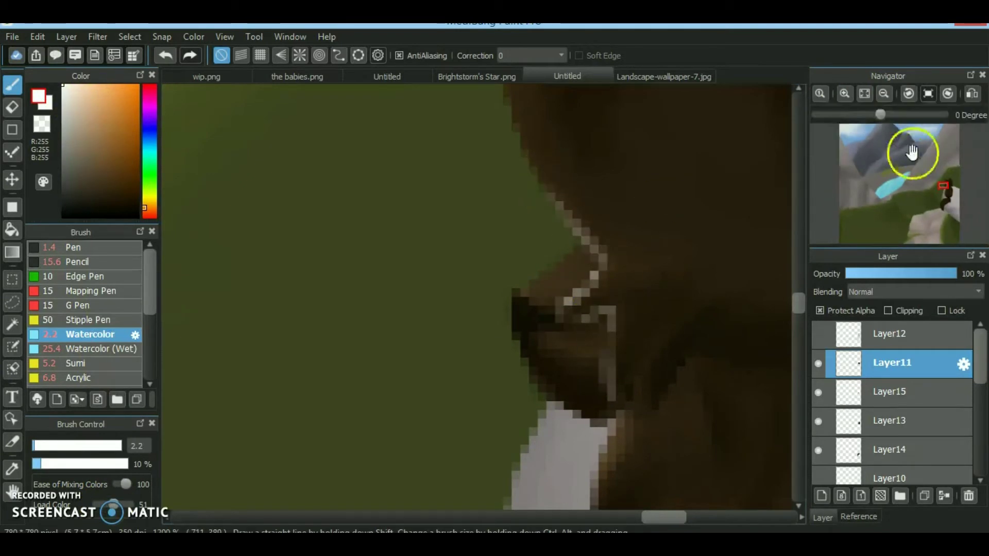
Shade the muzzle on Layer15 with Watercolor at 15% brush opacity, using RGB 98, 75, 52 and RGB 29, 16, 8 at sizes 3.7 and 3.3
{"action": "left_click", "coordinate": [820, 94]}
{"action": "scroll", "coordinate": [894, 188], "scroll_direction": "up", "scroll_amount": 2}
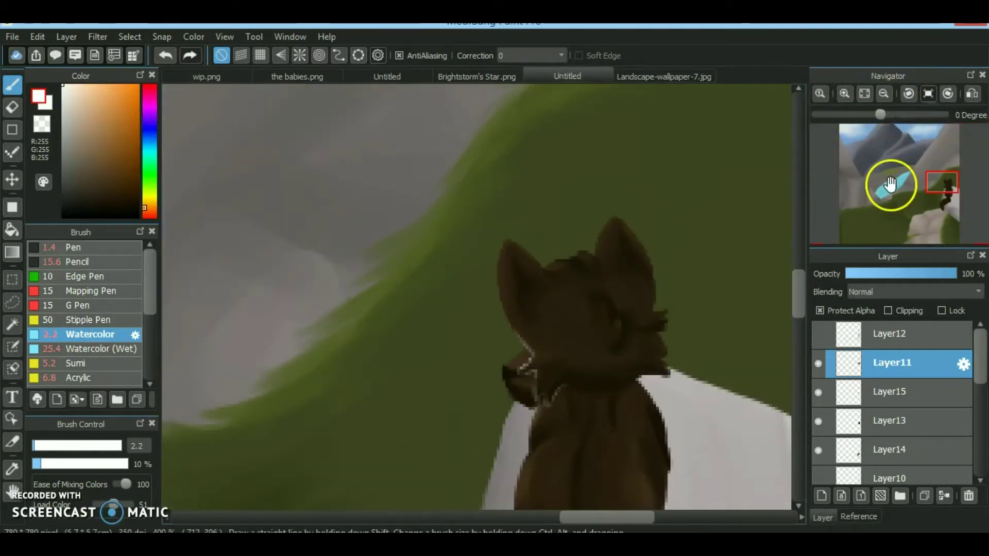
{"action": "left_click", "coordinate": [38, 446]}
{"action": "left_click", "coordinate": [48, 464]}
{"action": "left_click", "coordinate": [536, 362], "text": "alt"}
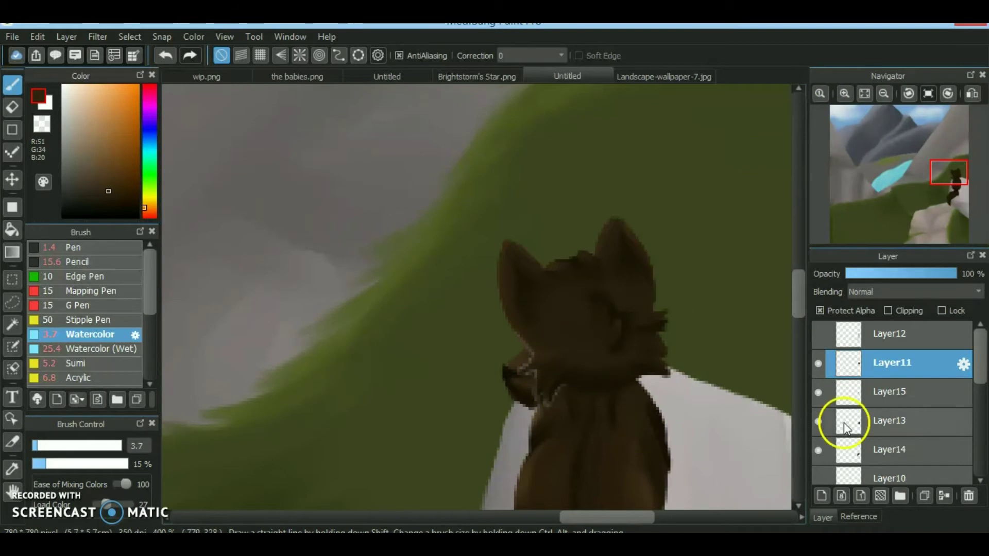
{"action": "scroll", "coordinate": [823, 186], "scroll_direction": "up", "scroll_amount": 2}
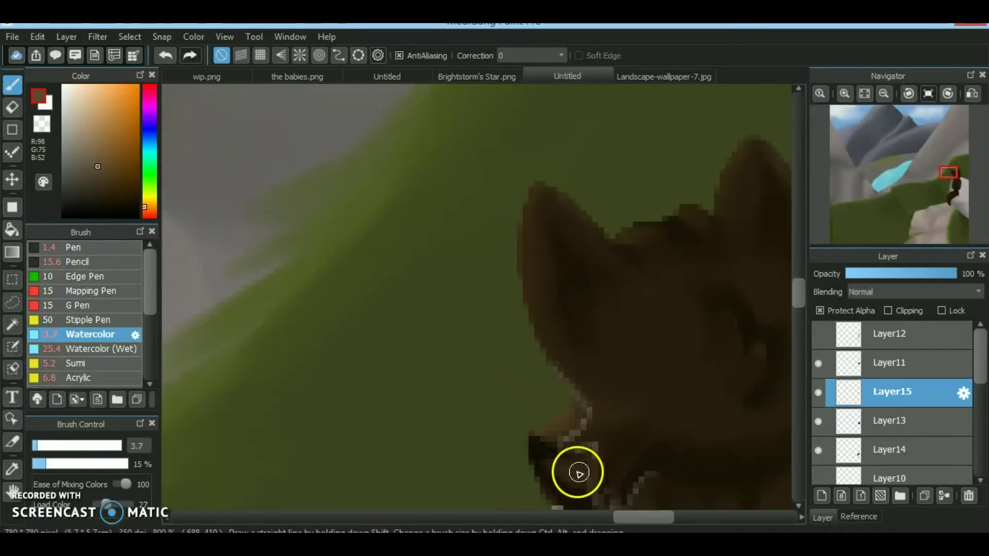
{"action": "left_click_drag", "start_coordinate": [578, 516], "coordinate": [470, 456]}
{"action": "left_click", "coordinate": [471, 457], "text": "alt"}
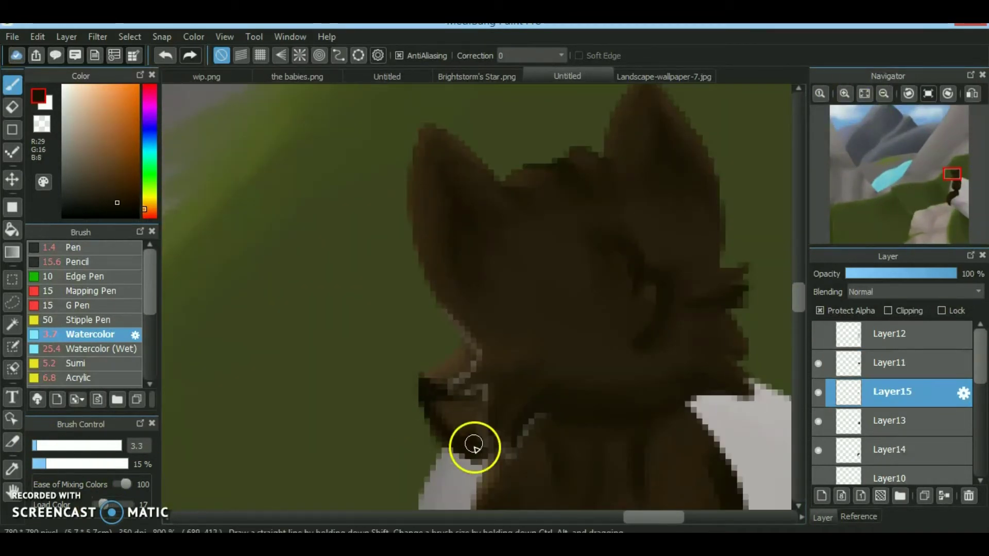
Soften the white cheek lines on Layer11 with Watercolor at size 3.3 and 15% brush opacity
{"action": "left_click", "coordinate": [865, 93]}
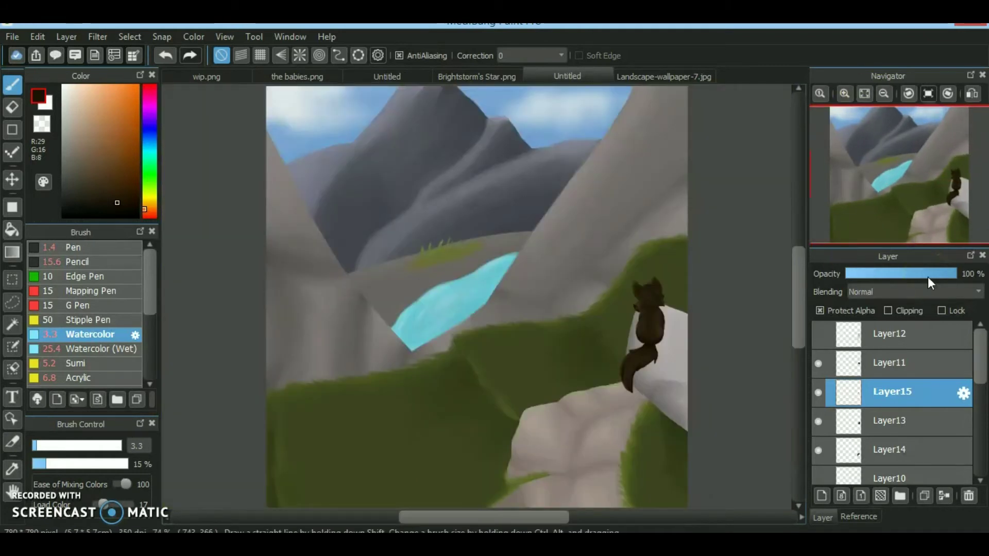
{"action": "left_click", "coordinate": [894, 362]}
{"action": "left_click", "coordinate": [845, 93]}
{"action": "scroll", "coordinate": [487, 252], "scroll_direction": "up", "scroll_amount": 3}
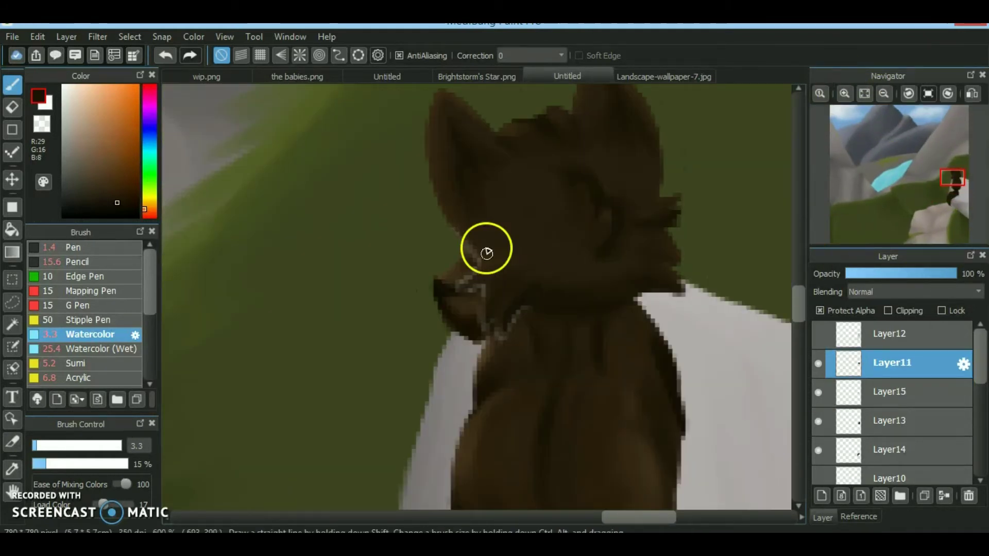
Merge Layer11, Layer15 and Layer13 down into Layer14
{"action": "left_click", "coordinate": [944, 496]}
{"action": "left_click", "coordinate": [944, 496]}
{"action": "left_click", "coordinate": [945, 496]}
Touch up the muzzle on Layer14 in RGB 19, 12, 6 with Watercolor at size 1.8 and 15% brush opacity
{"action": "left_click", "coordinate": [865, 94]}
{"action": "left_click", "coordinate": [845, 93]}
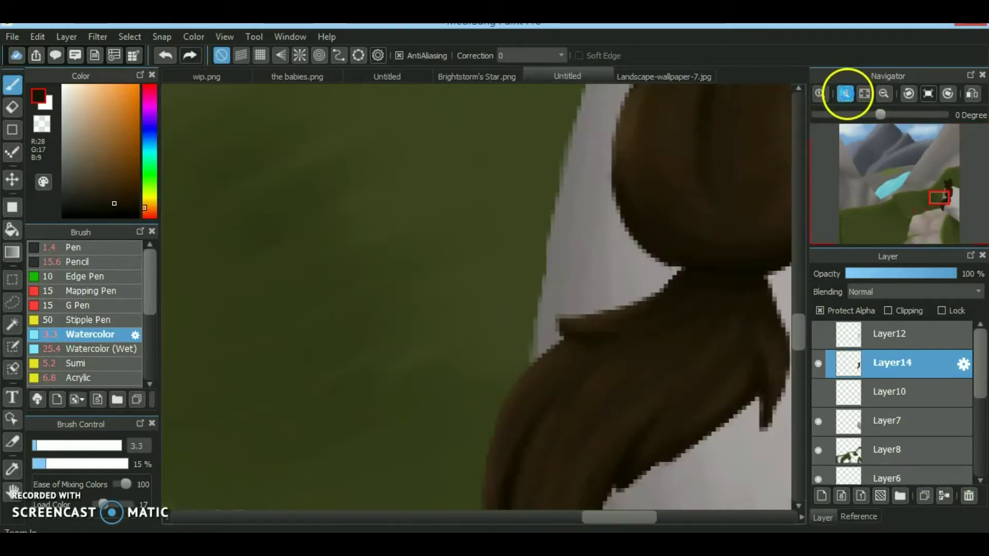
{"action": "left_click", "coordinate": [845, 93]}
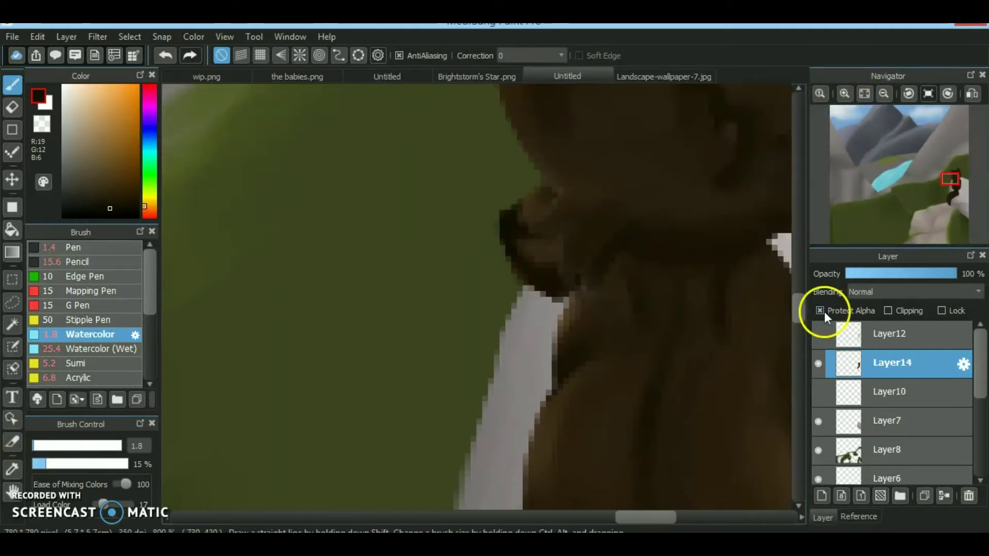
Turn off Layer14's alpha protection and soften the tail's outline with dark-brown Watercolor strokes at sizes 5.6 and 3.7
{"action": "left_click", "coordinate": [894, 210]}
{"action": "left_click", "coordinate": [41, 446]}
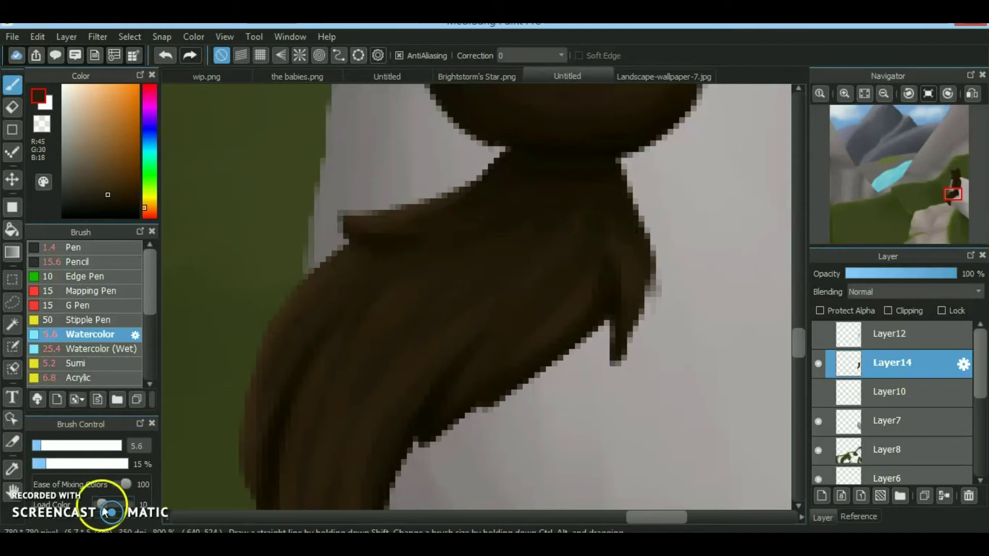
{"action": "mouse_move", "coordinate": [340, 288]}
{"action": "left_mouse_down"}
{"action": "mouse_move", "coordinate": [551, 195]}
{"action": "mouse_move", "coordinate": [570, 159]}
{"action": "mouse_move", "coordinate": [468, 353]}
{"action": "mouse_move", "coordinate": [457, 424]}
{"action": "mouse_move", "coordinate": [442, 350]}
{"action": "mouse_move", "coordinate": [406, 293]}
{"action": "left_mouse_up"}
{"action": "mouse_move", "coordinate": [515, 420]}
{"action": "left_mouse_down"}
{"action": "mouse_move", "coordinate": [515, 453]}
{"action": "mouse_move", "coordinate": [541, 266]}
{"action": "left_mouse_up"}
{"action": "left_click", "coordinate": [166, 55]}
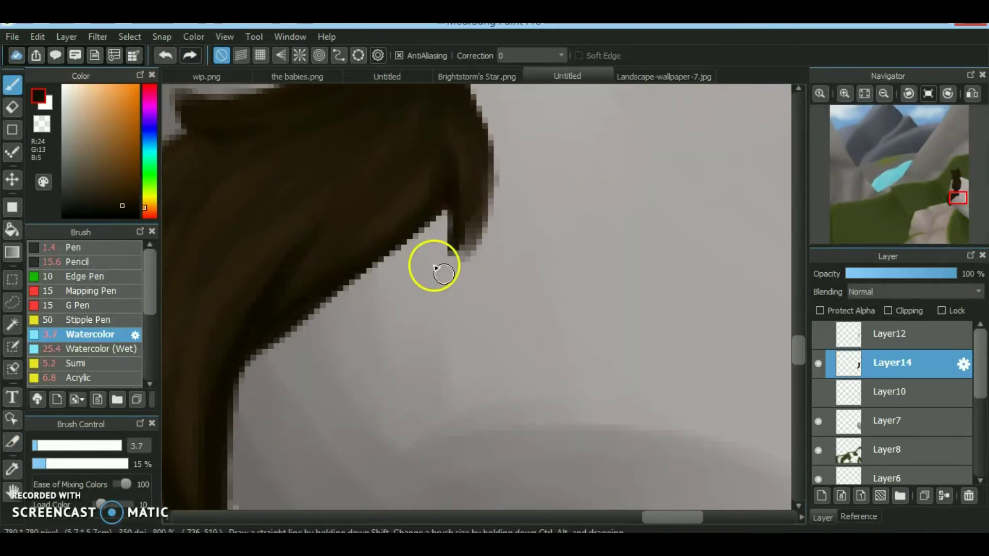
{"action": "mouse_move", "coordinate": [434, 266]}
{"action": "left_mouse_down"}
{"action": "mouse_move", "coordinate": [485, 220]}
{"action": "mouse_move", "coordinate": [453, 254]}
{"action": "mouse_move", "coordinate": [622, 258]}
{"action": "mouse_move", "coordinate": [661, 293]}
{"action": "mouse_move", "coordinate": [618, 286]}
{"action": "mouse_move", "coordinate": [600, 226]}
{"action": "left_mouse_up"}
{"action": "scroll", "coordinate": [866, 148], "scroll_direction": "down", "scroll_amount": 5}
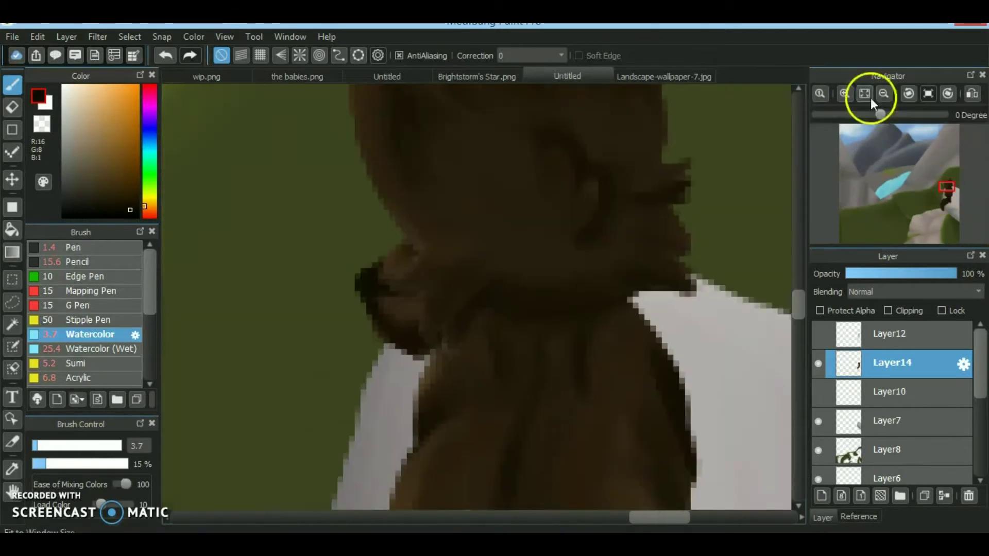
Paint curved pink scars across the cat's lower back in RGB 178, 138, 151 with Watercolor at size 2.2, following the character reference
{"action": "left_click", "coordinate": [859, 517]}
{"action": "scroll", "coordinate": [861, 420], "scroll_direction": "up", "scroll_amount": 6}
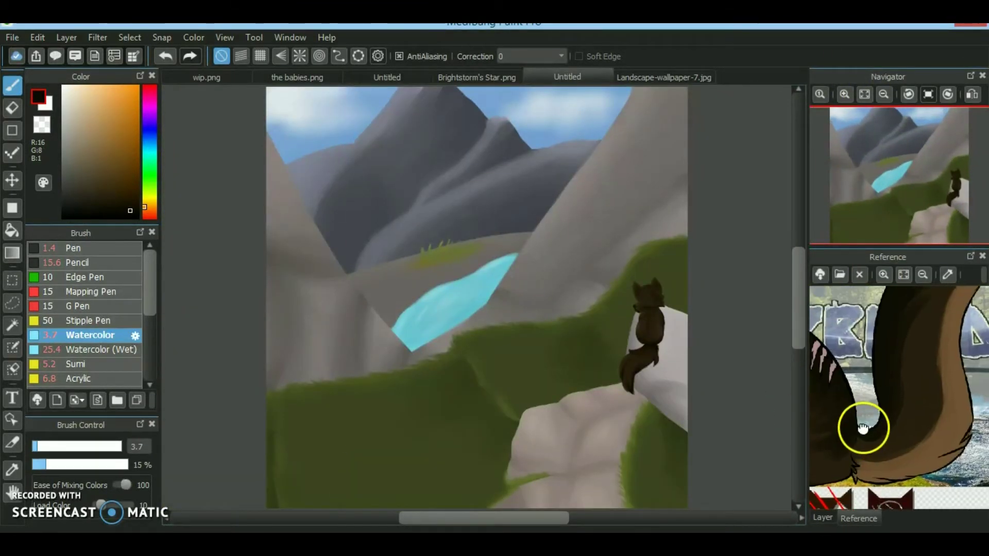
{"action": "left_click", "coordinate": [822, 517]}
{"action": "scroll", "coordinate": [839, 126], "scroll_direction": "up", "scroll_amount": 5}
{"action": "left_click", "coordinate": [858, 518]}
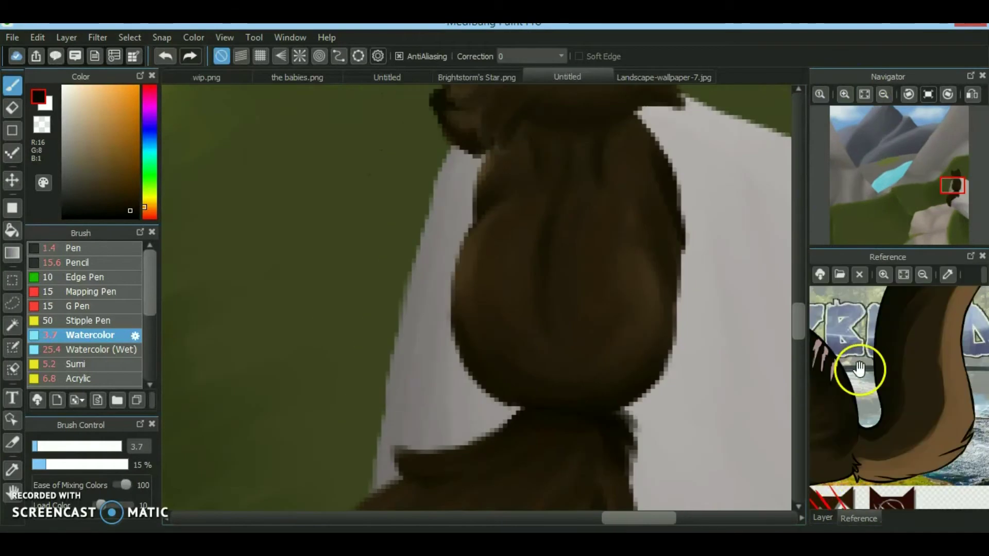
{"action": "left_click_drag", "start_coordinate": [588, 291], "coordinate": [616, 301]}
{"action": "mouse_move", "coordinate": [484, 262]}
{"action": "left_mouse_down"}
{"action": "mouse_move", "coordinate": [530, 254]}
{"action": "mouse_move", "coordinate": [608, 264]}
{"action": "left_mouse_up"}
{"action": "mouse_move", "coordinate": [487, 279]}
{"action": "left_mouse_down"}
{"action": "mouse_move", "coordinate": [525, 269]}
{"action": "mouse_move", "coordinate": [597, 299]}
{"action": "left_mouse_up"}
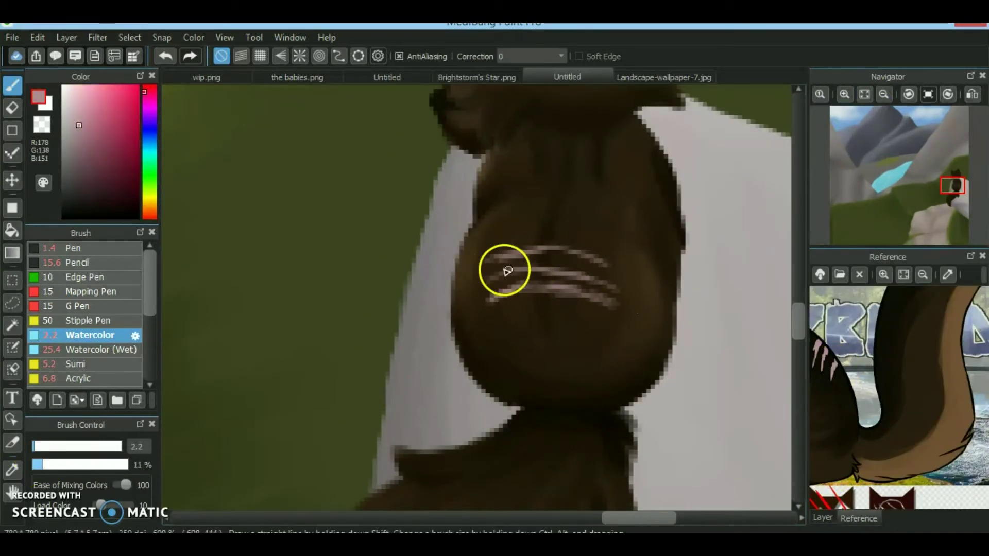
Paint a dark patch down the cat's back on Layer16 in RGB 20, 13, 8 with Watercolor at size 4.1 and 11% brush opacity
{"action": "left_click_drag", "start_coordinate": [876, 371], "coordinate": [861, 331]}
{"action": "left_click", "coordinate": [822, 517]}
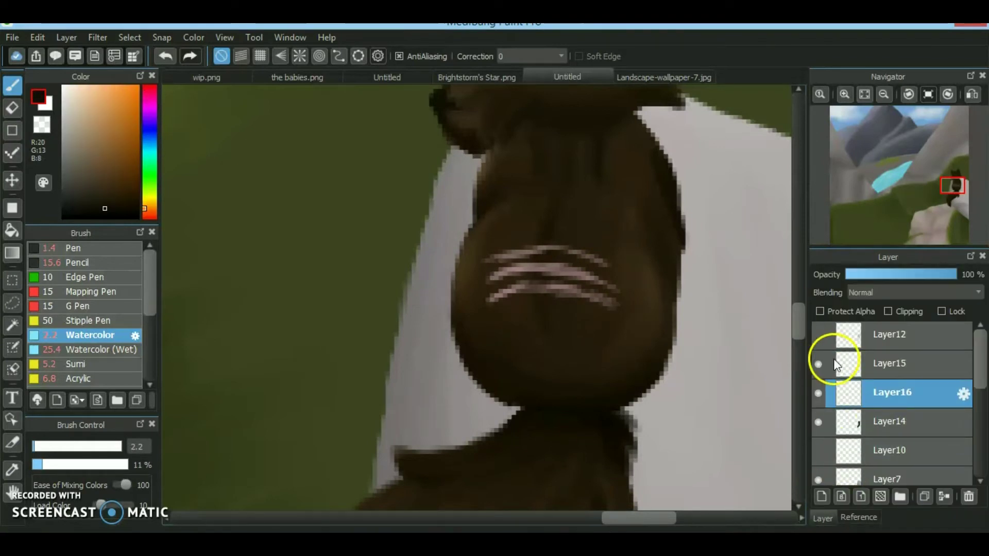
{"action": "left_click", "coordinate": [857, 517]}
{"action": "left_click_drag", "start_coordinate": [939, 187], "coordinate": [930, 192]}
{"action": "mouse_move", "coordinate": [571, 220]}
{"action": "left_mouse_down"}
{"action": "mouse_move", "coordinate": [514, 347]}
{"action": "mouse_move", "coordinate": [641, 243]}
{"action": "mouse_move", "coordinate": [580, 462]}
{"action": "left_mouse_up"}
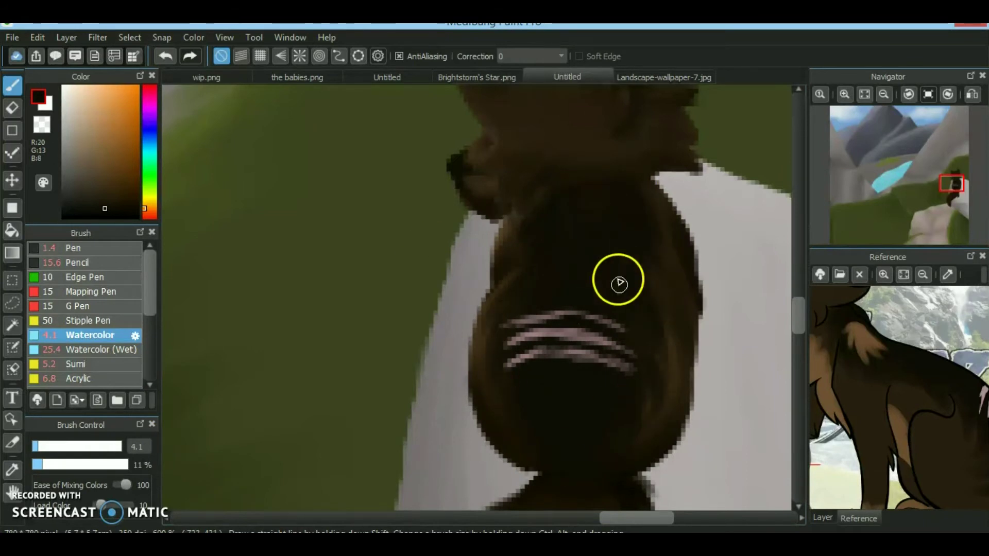
Darken the right ear's tip and the tail's upper side on Layer16 in RGB 20, 13, 8 with Watercolor at size 4.1
{"action": "left_click", "coordinate": [946, 184]}
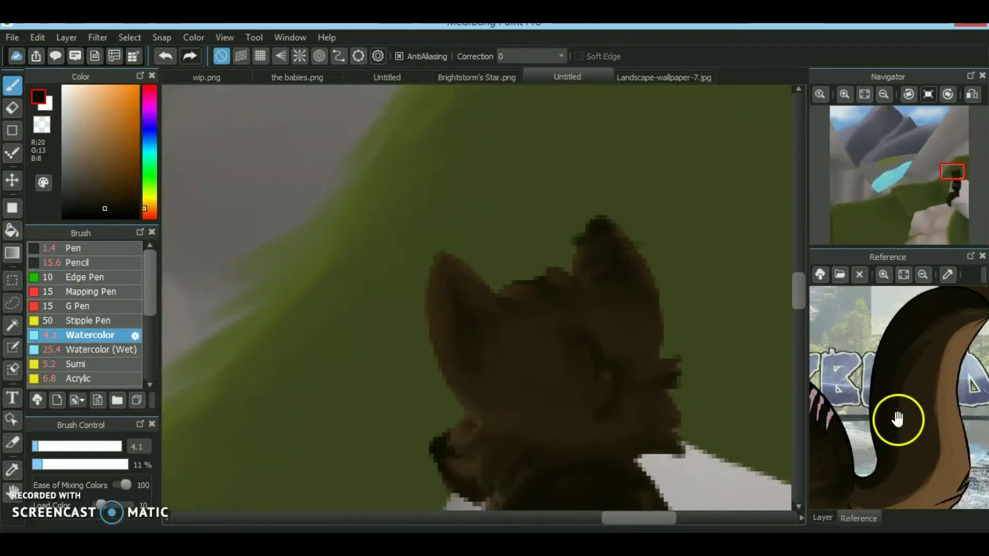
{"action": "left_click", "coordinate": [945, 201]}
{"action": "mouse_move", "coordinate": [439, 472]}
{"action": "left_mouse_down"}
{"action": "mouse_move", "coordinate": [481, 254]}
{"action": "mouse_move", "coordinate": [477, 209]}
{"action": "mouse_move", "coordinate": [411, 339]}
{"action": "mouse_move", "coordinate": [436, 430]}
{"action": "mouse_move", "coordinate": [450, 273]}
{"action": "mouse_move", "coordinate": [497, 314]}
{"action": "left_mouse_up"}
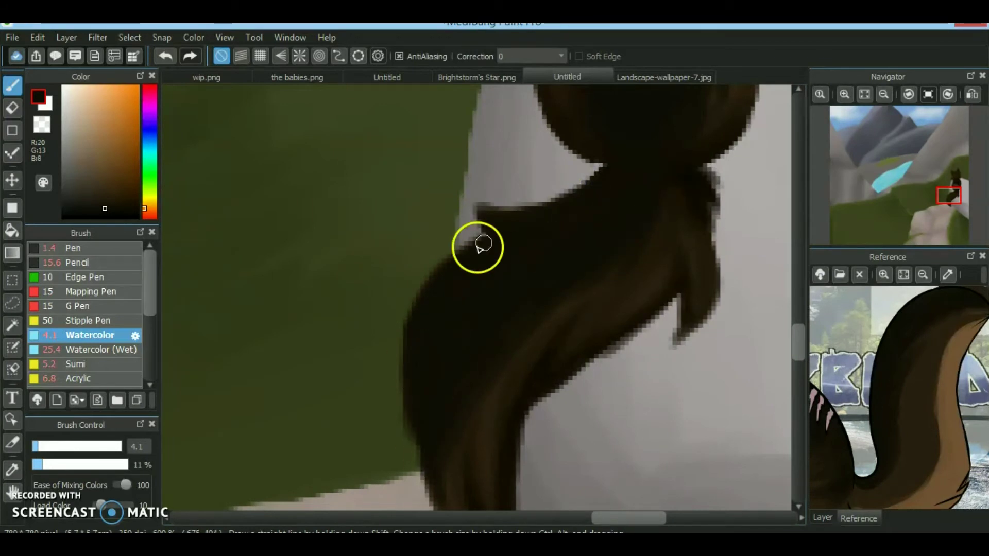
Paint light-brown streaks at the left ear's base in RGB 117, 82, 54 with Watercolor at size 4.1, following the character reference
{"action": "left_click", "coordinate": [946, 184]}
{"action": "scroll", "coordinate": [861, 386], "scroll_direction": "up", "scroll_amount": 3}
{"action": "left_click", "coordinate": [861, 387]}
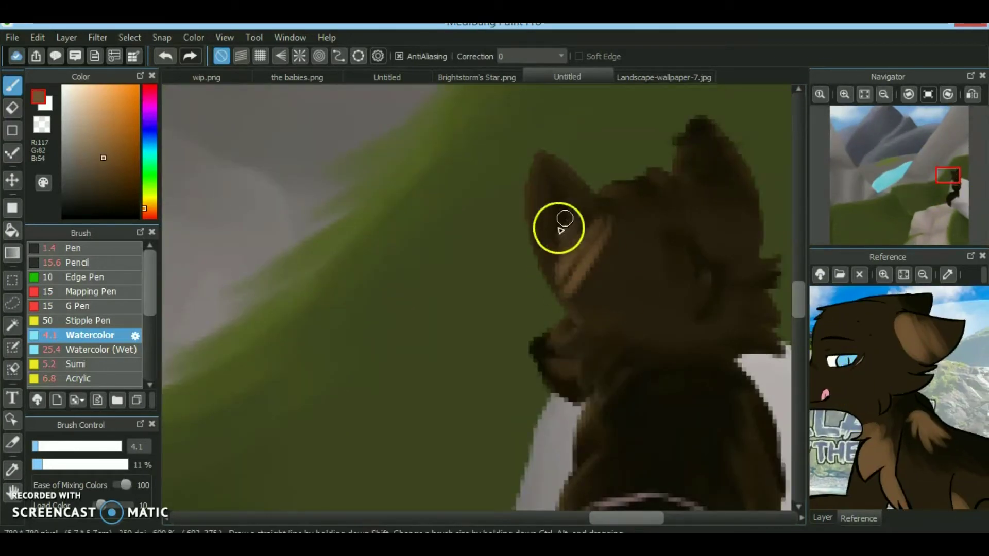
Add light-brown fur streaks to the shoulder and the tail's underside in RGB 117, 82, 54 with Watercolor at sizes 1.4 and 5.2
{"action": "left_click", "coordinate": [944, 192]}
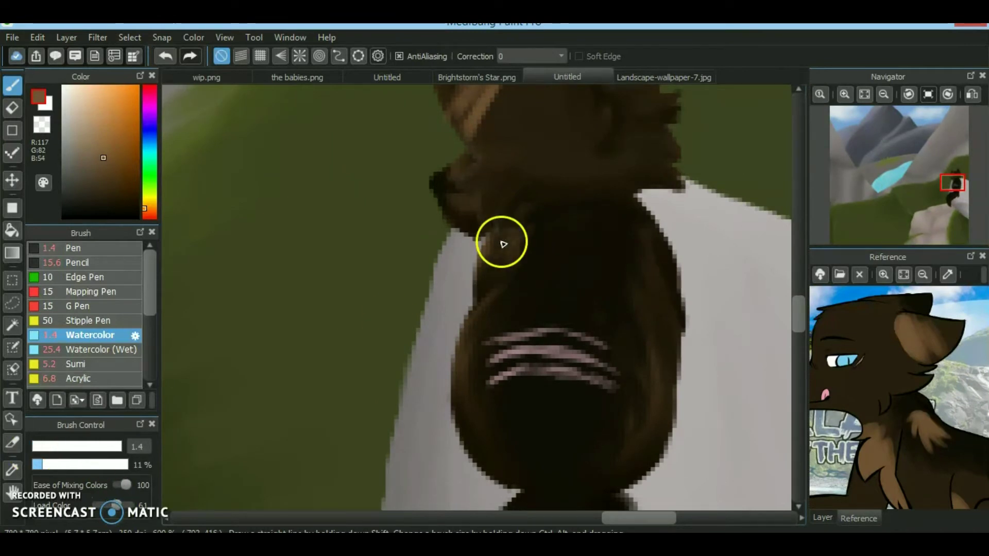
{"action": "scroll", "coordinate": [634, 269], "scroll_direction": "down", "scroll_amount": 4}
{"action": "scroll", "coordinate": [857, 342], "scroll_direction": "down", "scroll_amount": 5}
{"action": "mouse_move", "coordinate": [593, 210]}
{"action": "left_mouse_down"}
{"action": "mouse_move", "coordinate": [583, 231]}
{"action": "mouse_move", "coordinate": [607, 161]}
{"action": "left_mouse_up"}
{"action": "scroll", "coordinate": [593, 329], "scroll_direction": "down", "scroll_amount": 3}
{"action": "scroll", "coordinate": [592, 330], "scroll_direction": "left", "scroll_amount": 3}
{"action": "left_click_drag", "start_coordinate": [581, 331], "coordinate": [568, 327]}
Try the Screen blending mode on Layer16
{"action": "left_click", "coordinate": [823, 518]}
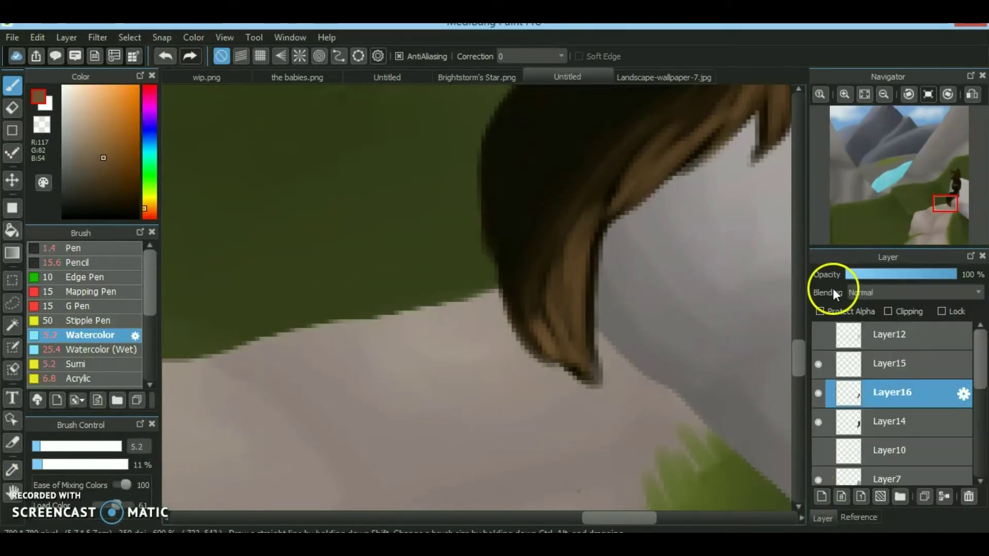
{"action": "left_click", "coordinate": [876, 292]}
{"action": "left_click", "coordinate": [865, 334]}
{"action": "left_click", "coordinate": [881, 292]}
{"action": "left_click", "coordinate": [883, 96]}
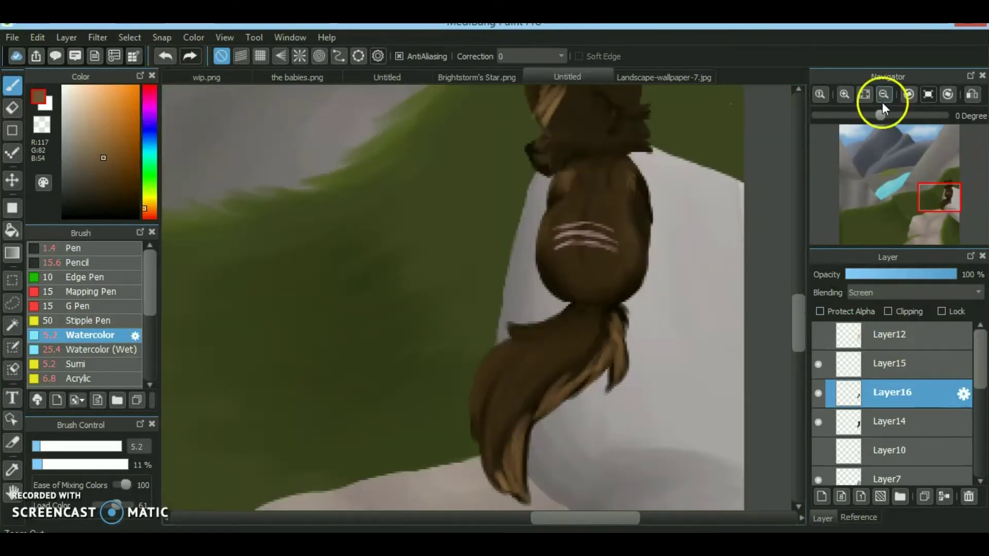
Compare Layer16 in Normal blending at 49% and 65% opacity with Darken blending, and return it to Normal
{"action": "left_click", "coordinate": [886, 293]}
{"action": "left_click", "coordinate": [878, 315]}
{"action": "left_click", "coordinate": [901, 276]}
{"action": "left_click", "coordinate": [845, 94]}
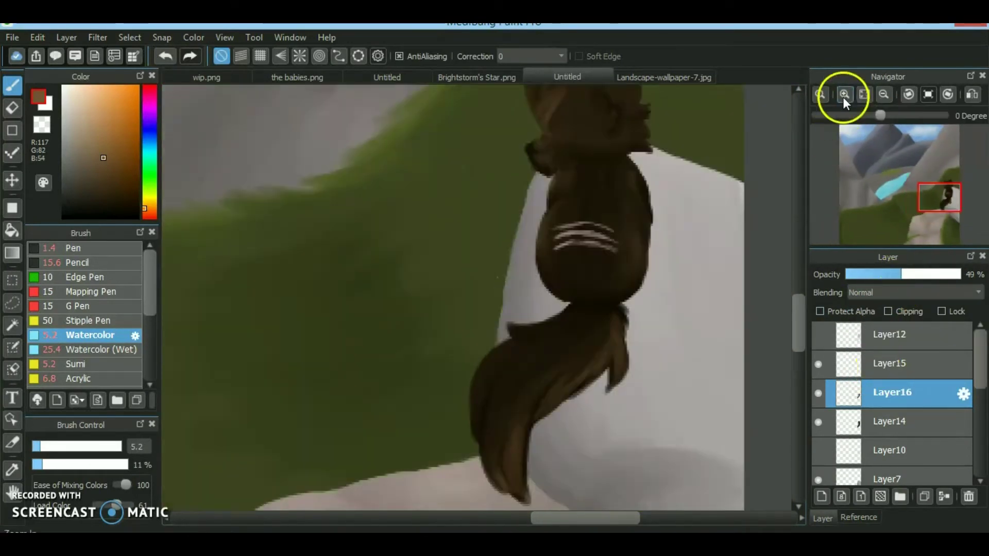
{"action": "left_click", "coordinate": [886, 293]}
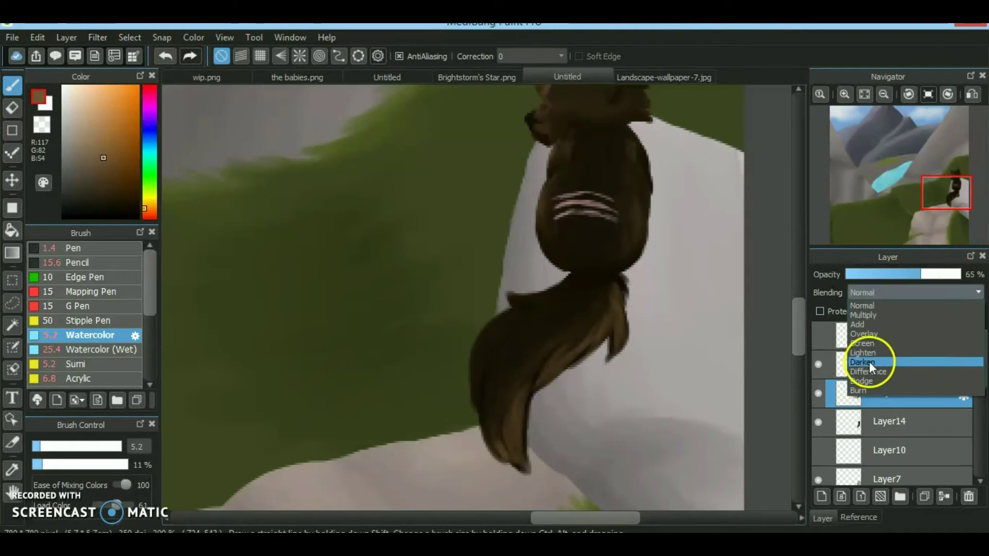
{"action": "left_click", "coordinate": [870, 362]}
{"action": "left_click", "coordinate": [876, 293]}
{"action": "left_click", "coordinate": [870, 307]}
Set Layer16's opacity to 47% and clean up the markings around the head with the transparent colour at size 5.2
{"action": "left_click", "coordinate": [899, 274]}
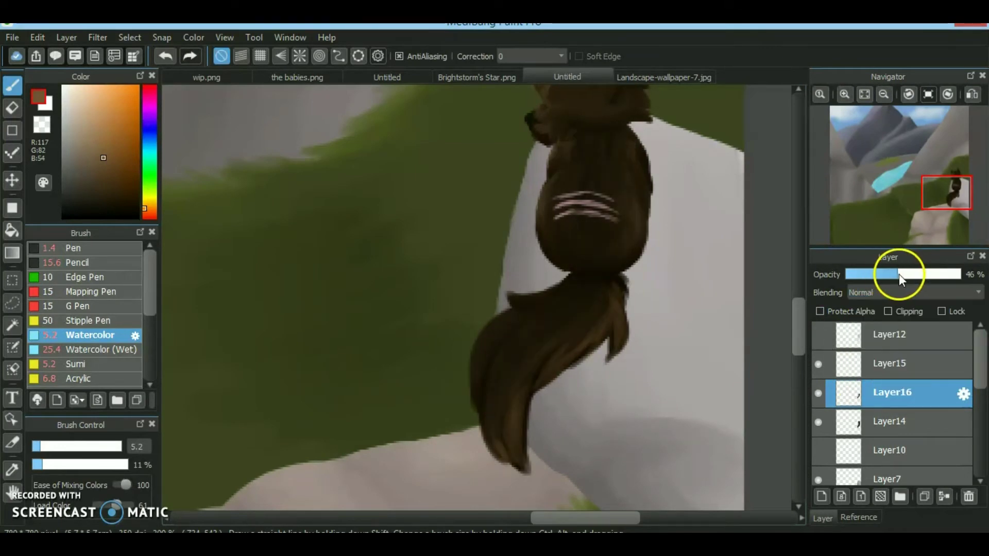
{"action": "left_click", "coordinate": [927, 187]}
{"action": "scroll", "coordinate": [622, 210], "scroll_direction": "up", "scroll_amount": 3}
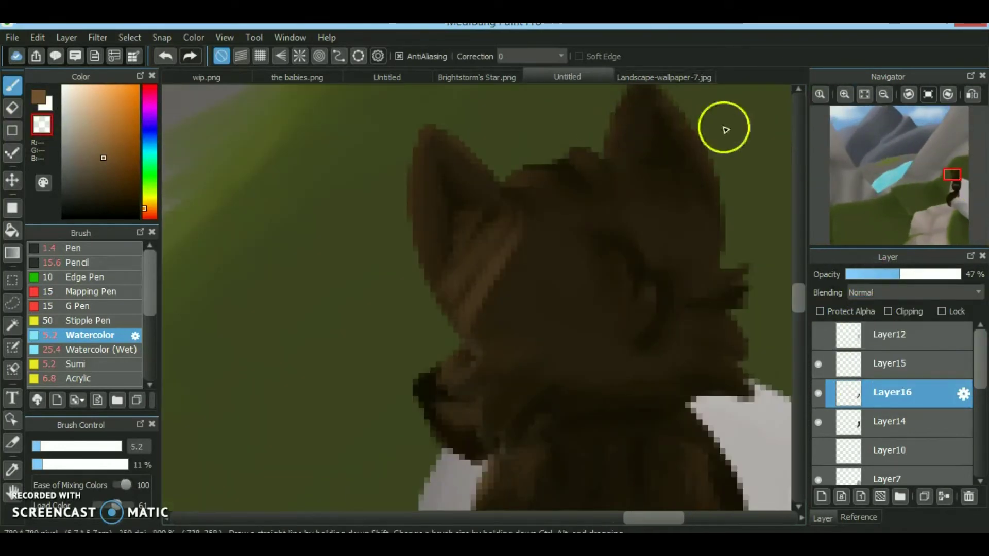
Lower Layer16's opacity to 36% and merge Layer16 and Layer15 down into Layer14
{"action": "left_click", "coordinate": [878, 169]}
{"action": "left_click", "coordinate": [882, 95]}
{"action": "left_click", "coordinate": [818, 364]}
{"action": "left_click", "coordinate": [922, 494]}
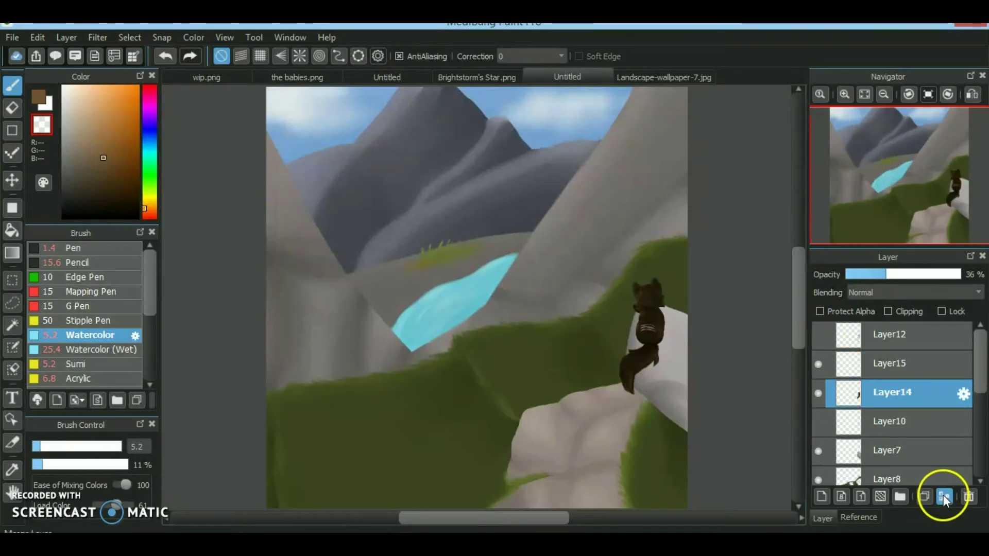
Touch up the scars on the cat's back on Layer14 using sampled colours and the Watercolor brush at size 2.5
{"action": "left_click", "coordinate": [845, 94]}
{"action": "left_click", "coordinate": [845, 94]}
{"action": "left_click", "coordinate": [37, 447]}
{"action": "left_click", "coordinate": [554, 268], "text": "alt"}
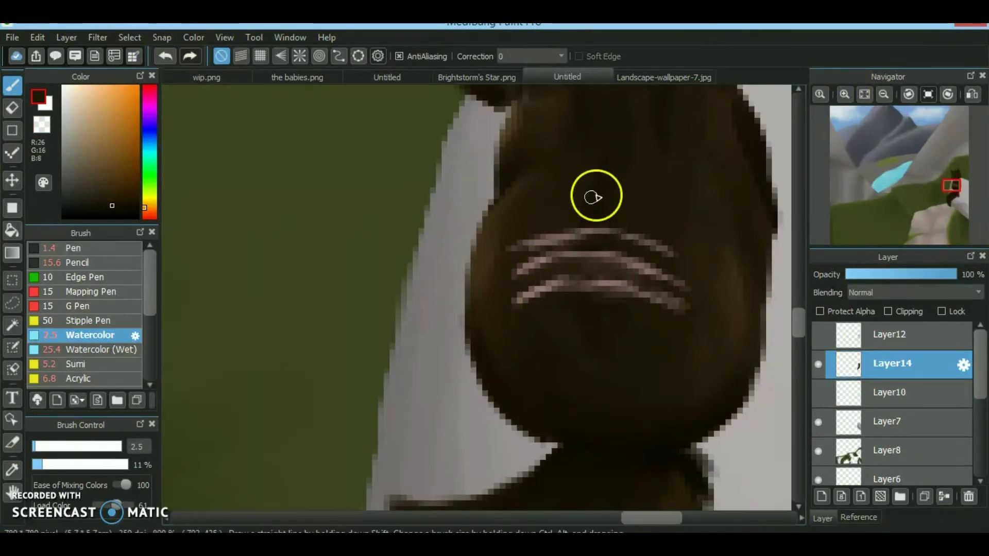
{"action": "left_click", "coordinate": [582, 270], "text": "alt"}
{"action": "key", "text": "ctrl+0"}
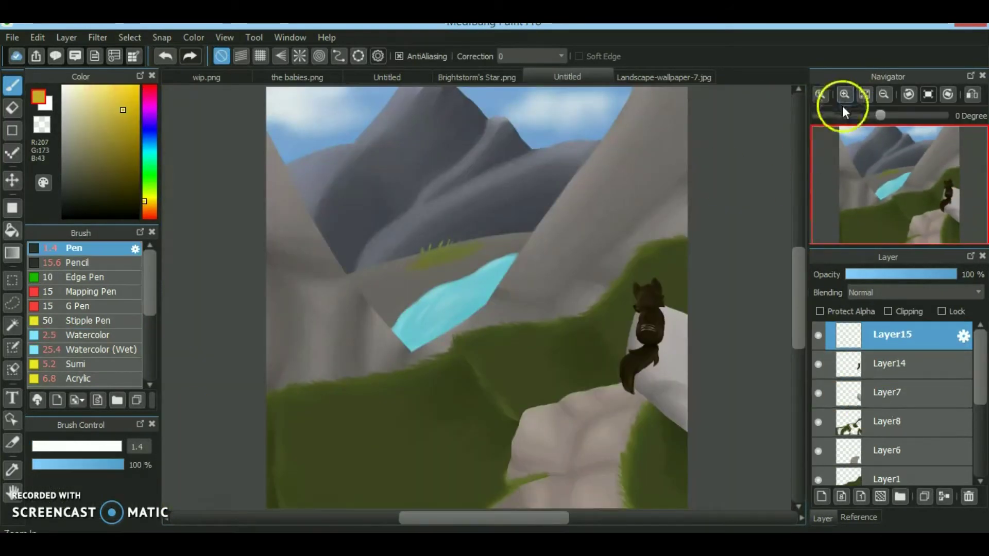
Sketch a second cat's round head, long neck and body above the lower rock on Layer15 with a golden-yellow Pen at size 2.9
{"action": "left_click", "coordinate": [844, 95]}
{"action": "left_click_drag", "start_coordinate": [927, 220], "coordinate": [921, 200]}
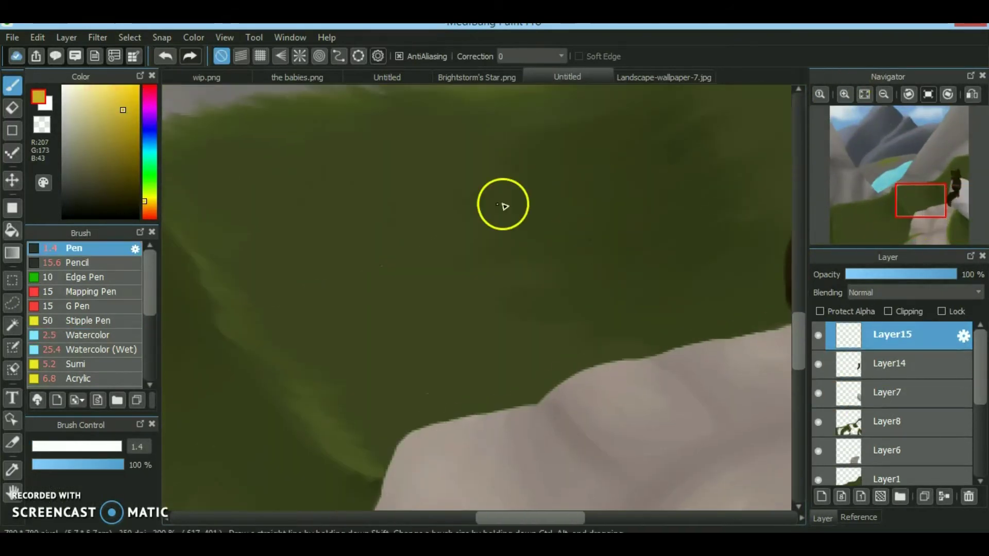
{"action": "mouse_move", "coordinate": [469, 247]}
{"action": "left_mouse_down"}
{"action": "mouse_move", "coordinate": [453, 187]}
{"action": "mouse_move", "coordinate": [494, 409]}
{"action": "left_mouse_up"}
{"action": "left_click_drag", "start_coordinate": [447, 431], "coordinate": [379, 263]}
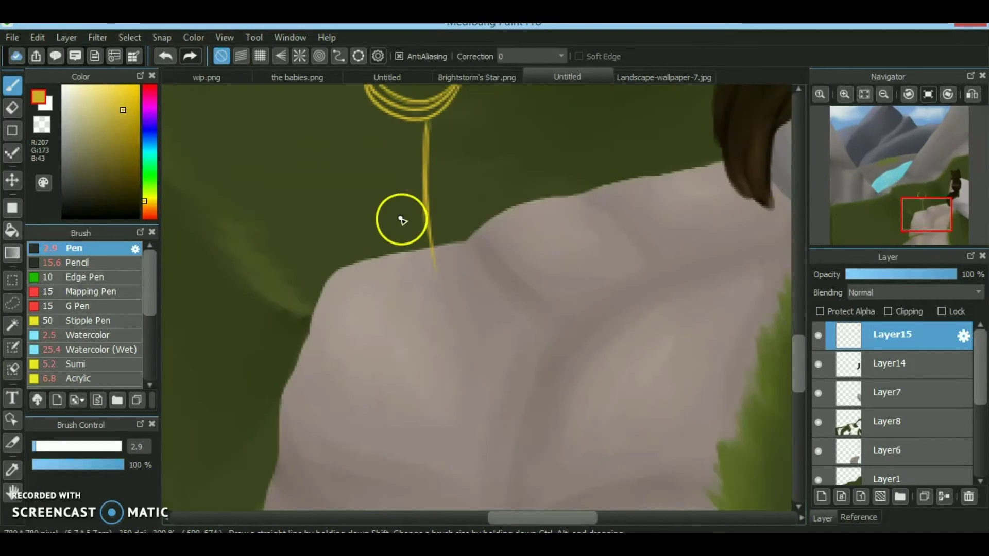
{"action": "left_click_drag", "start_coordinate": [454, 106], "coordinate": [466, 209]}
{"action": "left_click_drag", "start_coordinate": [394, 122], "coordinate": [383, 255]}
{"action": "scroll", "coordinate": [640, 260], "scroll_direction": "up", "scroll_amount": 3}
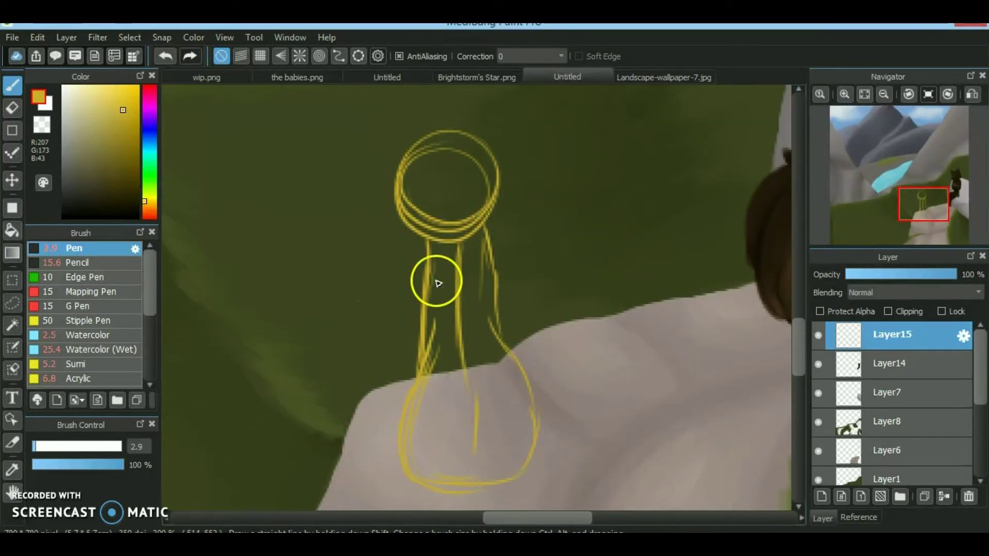
Try to sketch tall ears with outward-curling tips on the second cat's head
{"action": "left_click", "coordinate": [922, 209]}
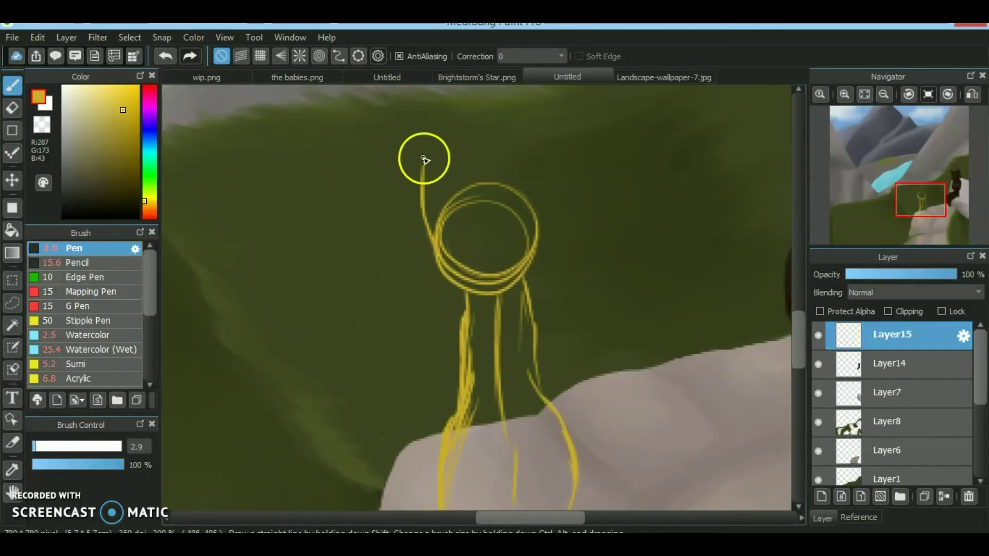
{"action": "left_click", "coordinate": [911, 194]}
{"action": "left_click_drag", "start_coordinate": [911, 194], "coordinate": [924, 201]}
{"action": "left_click_drag", "start_coordinate": [441, 282], "coordinate": [473, 242]}
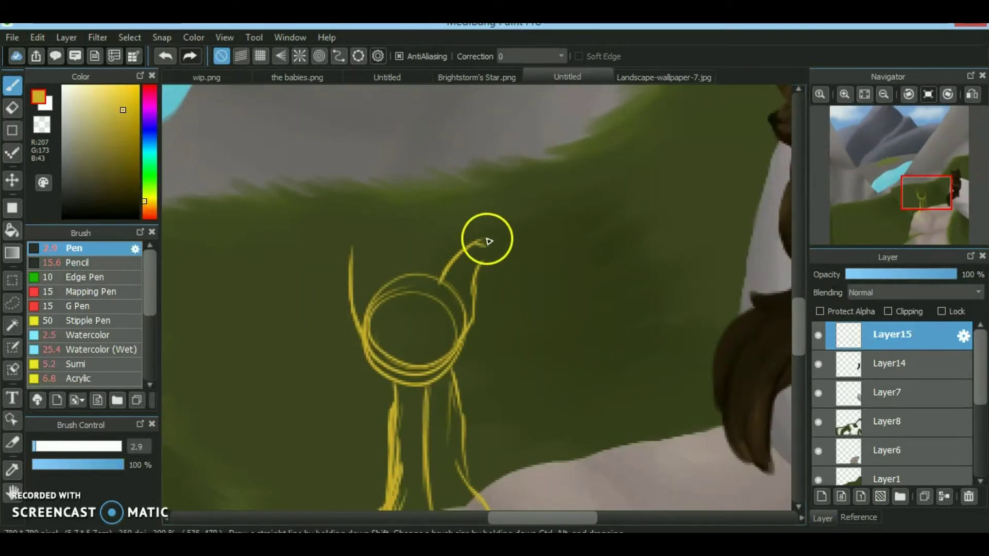
{"action": "left_click_drag", "start_coordinate": [340, 245], "coordinate": [398, 276]}
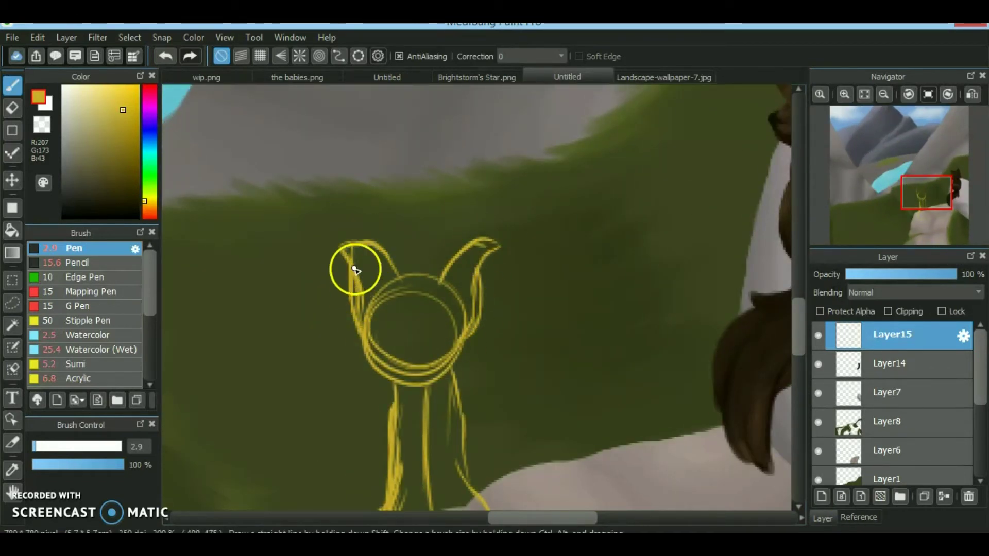
{"action": "key", "text": "ctrl+z"}
{"action": "key", "text": "ctrl+z"}
{"action": "key", "text": "ctrl+z"}
{"action": "key", "text": "ctrl+z"}
{"action": "key", "text": "ctrl+z"}
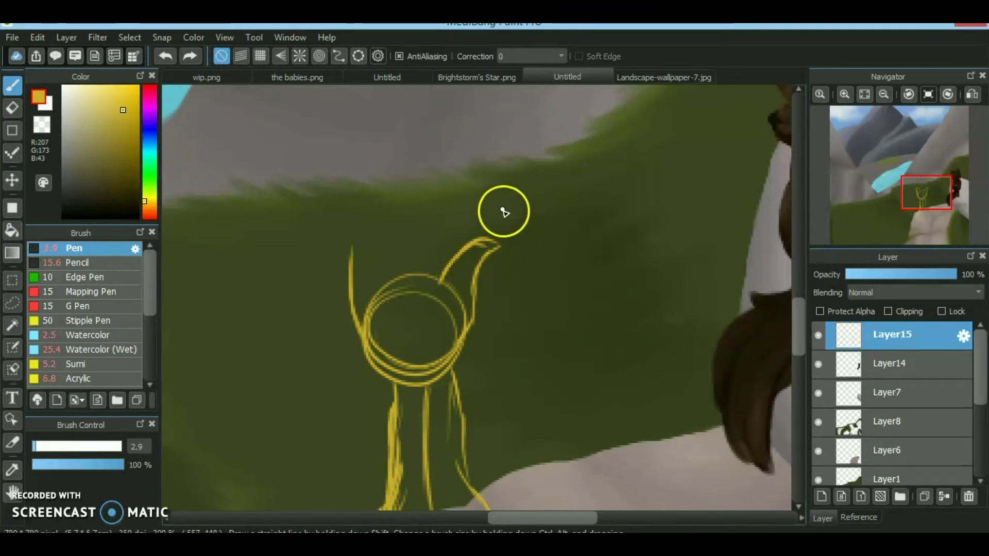
Sketch inward-curling ears, an upturned tail, and fur tufts on the second cat's cheeks, neck and forehead, following the reference character
{"action": "left_click_drag", "start_coordinate": [470, 325], "coordinate": [431, 258]}
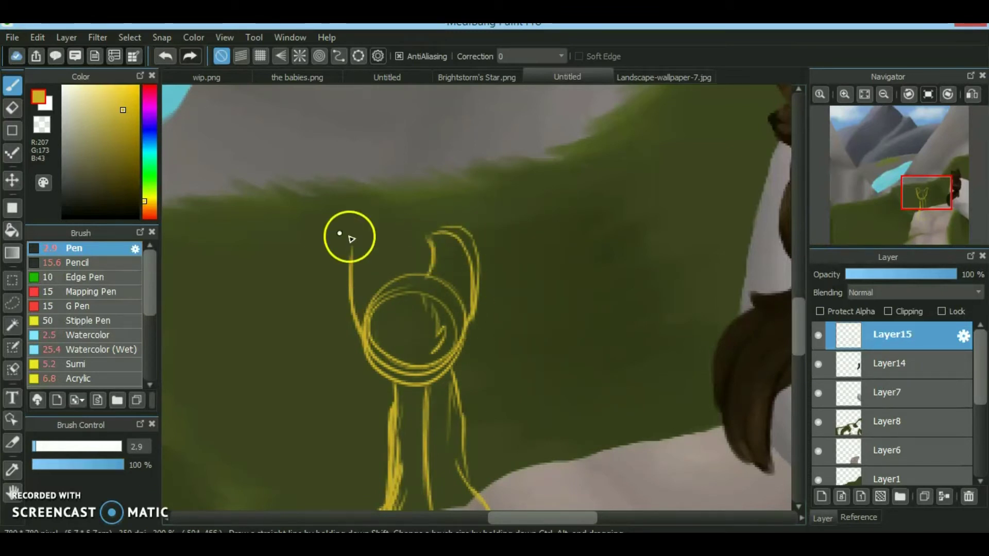
{"action": "mouse_move", "coordinate": [822, 236]}
{"action": "left_mouse_down"}
{"action": "mouse_move", "coordinate": [512, 287]}
{"action": "mouse_move", "coordinate": [802, 249]}
{"action": "mouse_move", "coordinate": [345, 342]}
{"action": "left_mouse_up"}
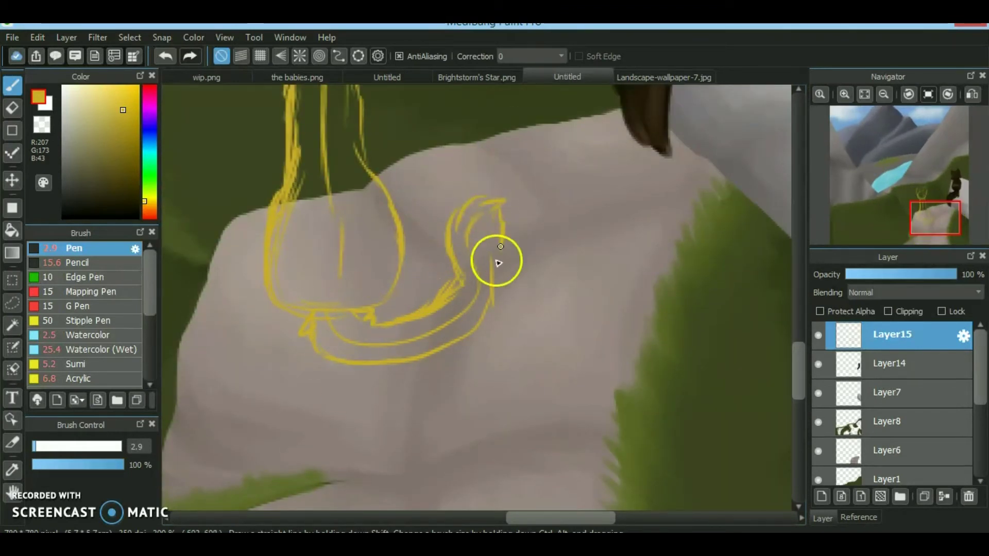
{"action": "left_click", "coordinate": [858, 517]}
{"action": "left_click_drag", "start_coordinate": [357, 177], "coordinate": [432, 251]}
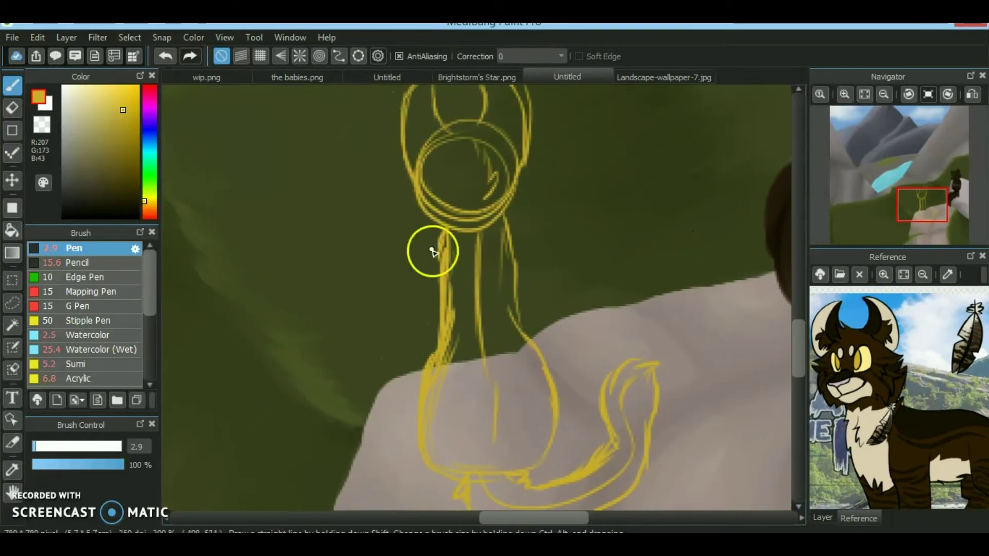
{"action": "left_click_drag", "start_coordinate": [414, 272], "coordinate": [430, 248]}
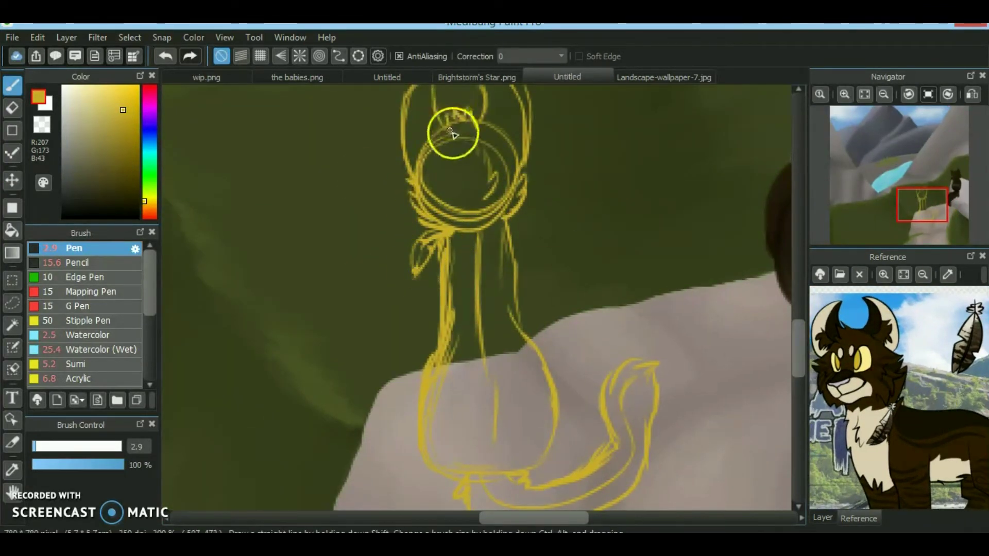
Fade the Layer15 sketch and outline the second cat's head and body in dark brown on Layer16 with the Pen at size 2.9
{"action": "left_click", "coordinate": [823, 518]}
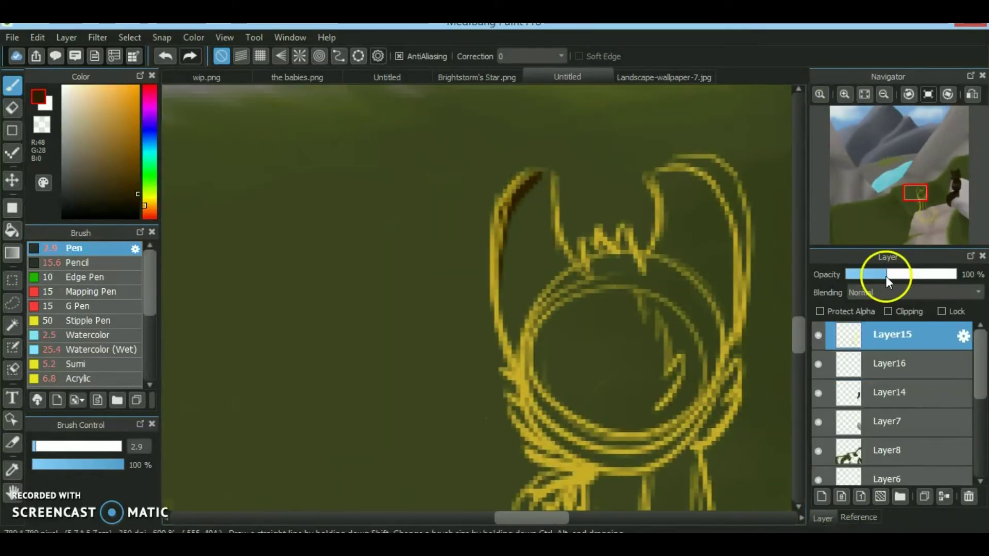
{"action": "left_click", "coordinate": [891, 363]}
{"action": "mouse_move", "coordinate": [481, 316]}
{"action": "left_mouse_down"}
{"action": "mouse_move", "coordinate": [519, 368]}
{"action": "mouse_move", "coordinate": [542, 176]}
{"action": "mouse_move", "coordinate": [497, 267]}
{"action": "mouse_move", "coordinate": [540, 198]}
{"action": "mouse_move", "coordinate": [586, 245]}
{"action": "mouse_move", "coordinate": [598, 237]}
{"action": "mouse_move", "coordinate": [616, 257]}
{"action": "mouse_move", "coordinate": [655, 250]}
{"action": "mouse_move", "coordinate": [651, 182]}
{"action": "mouse_move", "coordinate": [728, 251]}
{"action": "mouse_move", "coordinate": [712, 430]}
{"action": "mouse_move", "coordinate": [542, 423]}
{"action": "left_mouse_up"}
{"action": "left_click_drag", "start_coordinate": [916, 196], "coordinate": [919, 209]}
{"action": "left_click_drag", "start_coordinate": [515, 217], "coordinate": [505, 443]}
{"action": "left_click_drag", "start_coordinate": [639, 203], "coordinate": [651, 349]}
{"action": "mouse_move", "coordinate": [413, 191]}
{"action": "left_mouse_down"}
{"action": "mouse_move", "coordinate": [370, 400]}
{"action": "mouse_move", "coordinate": [438, 476]}
{"action": "left_mouse_up"}
{"action": "mouse_move", "coordinate": [552, 161]}
{"action": "left_mouse_down"}
{"action": "mouse_move", "coordinate": [600, 452]}
{"action": "mouse_move", "coordinate": [556, 303]}
{"action": "left_mouse_up"}
{"action": "mouse_move", "coordinate": [415, 304]}
{"action": "left_mouse_down"}
{"action": "mouse_move", "coordinate": [441, 342]}
{"action": "mouse_move", "coordinate": [562, 397]}
{"action": "left_mouse_up"}
Outline the second cat's curved tail and its bushy tip in dark brown on Layer16, redoing the stroke that goes wrong
{"action": "left_click_drag", "start_coordinate": [923, 219], "coordinate": [929, 216]}
{"action": "left_click_drag", "start_coordinate": [531, 329], "coordinate": [356, 379]}
{"action": "left_click_drag", "start_coordinate": [437, 453], "coordinate": [618, 286]}
{"action": "mouse_move", "coordinate": [530, 320]}
{"action": "left_mouse_down"}
{"action": "mouse_move", "coordinate": [535, 159]}
{"action": "mouse_move", "coordinate": [660, 226]}
{"action": "left_mouse_up"}
{"action": "mouse_move", "coordinate": [613, 278]}
{"action": "left_mouse_down"}
{"action": "mouse_move", "coordinate": [662, 187]}
{"action": "mouse_move", "coordinate": [682, 221]}
{"action": "left_mouse_up"}
{"action": "left_click", "coordinate": [165, 56]}
{"action": "left_click_drag", "start_coordinate": [611, 298], "coordinate": [663, 244]}
{"action": "mouse_move", "coordinate": [930, 216]}
{"action": "left_mouse_down"}
{"action": "mouse_move", "coordinate": [918, 214]}
{"action": "mouse_move", "coordinate": [927, 210]}
{"action": "left_mouse_up"}
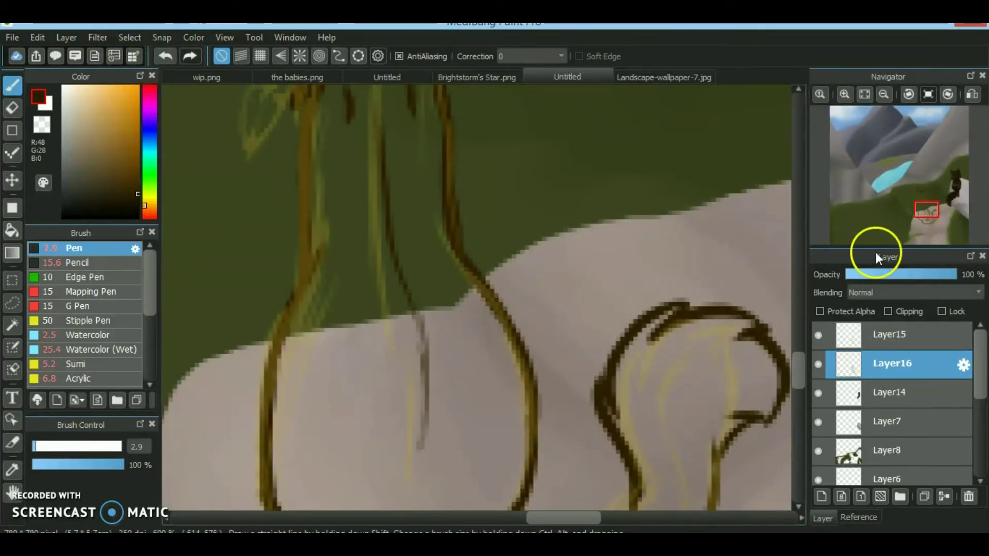
Hide the Layer15 sketch and fill the second cat's head and body with solid dark brown on Layer16
{"action": "scroll", "coordinate": [416, 304], "scroll_direction": "up", "scroll_amount": 5}
{"action": "left_click", "coordinate": [819, 335]}
{"action": "left_click", "coordinate": [89, 335]}
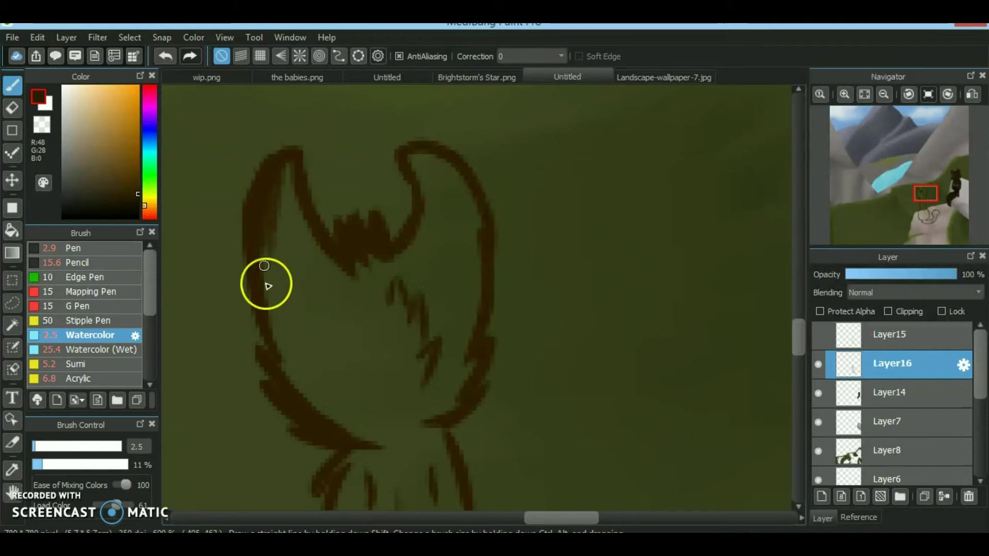
{"action": "mouse_move", "coordinate": [327, 399]}
{"action": "left_mouse_down"}
{"action": "mouse_move", "coordinate": [357, 328]}
{"action": "mouse_move", "coordinate": [259, 257]}
{"action": "mouse_move", "coordinate": [325, 309]}
{"action": "mouse_move", "coordinate": [430, 231]}
{"action": "mouse_move", "coordinate": [442, 179]}
{"action": "mouse_move", "coordinate": [428, 390]}
{"action": "mouse_move", "coordinate": [417, 419]}
{"action": "mouse_move", "coordinate": [440, 290]}
{"action": "mouse_move", "coordinate": [367, 440]}
{"action": "left_mouse_up"}
{"action": "left_click", "coordinate": [47, 448]}
{"action": "left_click", "coordinate": [922, 194]}
{"action": "left_click_drag", "start_coordinate": [353, 309], "coordinate": [371, 264]}
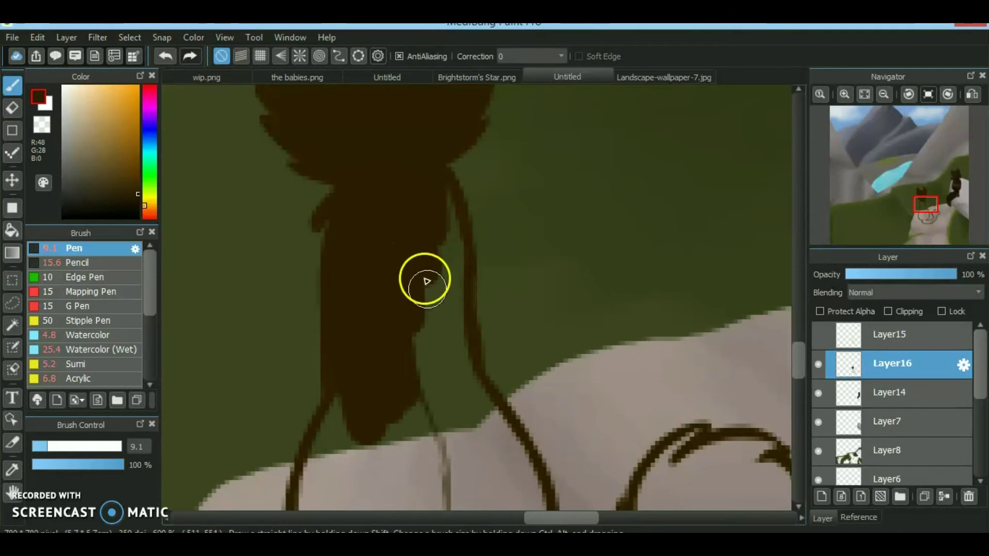
{"action": "left_click", "coordinate": [922, 218]}
{"action": "mouse_move", "coordinate": [412, 206]}
{"action": "left_mouse_down"}
{"action": "mouse_move", "coordinate": [376, 437]}
{"action": "mouse_move", "coordinate": [524, 205]}
{"action": "mouse_move", "coordinate": [565, 411]}
{"action": "mouse_move", "coordinate": [421, 183]}
{"action": "mouse_move", "coordinate": [479, 172]}
{"action": "mouse_move", "coordinate": [485, 135]}
{"action": "left_mouse_up"}
{"action": "mouse_move", "coordinate": [261, 342]}
{"action": "left_mouse_down"}
{"action": "mouse_move", "coordinate": [293, 383]}
{"action": "mouse_move", "coordinate": [357, 404]}
{"action": "mouse_move", "coordinate": [479, 345]}
{"action": "mouse_move", "coordinate": [598, 326]}
{"action": "left_mouse_up"}
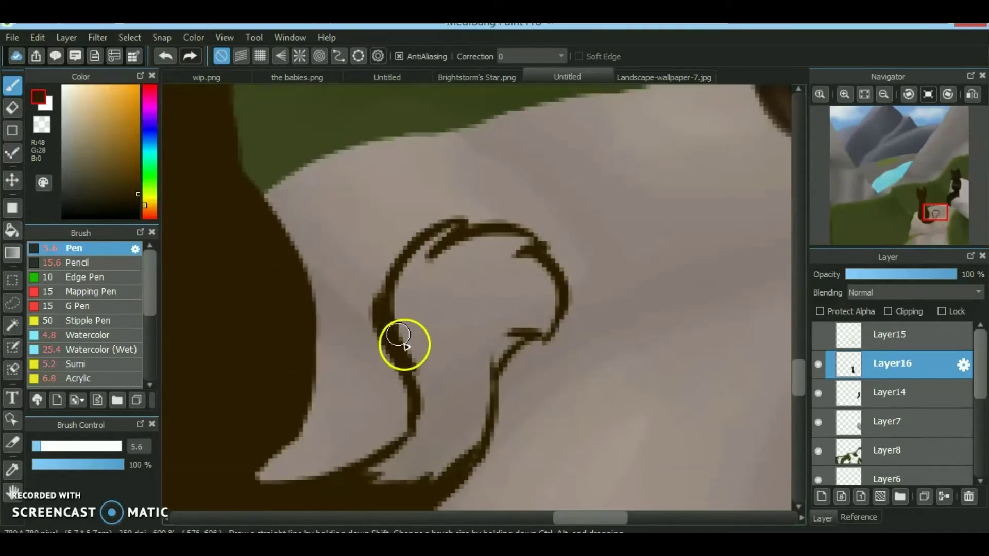
Fill the second cat's tail dark brown and its bushy tip with cream sampled from the reference, using the Pen at size 5.6
{"action": "left_click_drag", "start_coordinate": [404, 346], "coordinate": [486, 360]}
{"action": "left_click", "coordinate": [859, 518]}
{"action": "left_click", "coordinate": [839, 397]}
{"action": "left_click", "coordinate": [822, 518]}
{"action": "mouse_move", "coordinate": [400, 348]}
{"action": "left_mouse_down"}
{"action": "mouse_move", "coordinate": [387, 294]}
{"action": "mouse_move", "coordinate": [411, 264]}
{"action": "mouse_move", "coordinate": [504, 329]}
{"action": "mouse_move", "coordinate": [430, 276]}
{"action": "mouse_move", "coordinate": [502, 347]}
{"action": "mouse_move", "coordinate": [428, 340]}
{"action": "mouse_move", "coordinate": [417, 437]}
{"action": "mouse_move", "coordinate": [435, 410]}
{"action": "mouse_move", "coordinate": [426, 330]}
{"action": "left_mouse_up"}
{"action": "left_click", "coordinate": [417, 438], "text": "alt"}
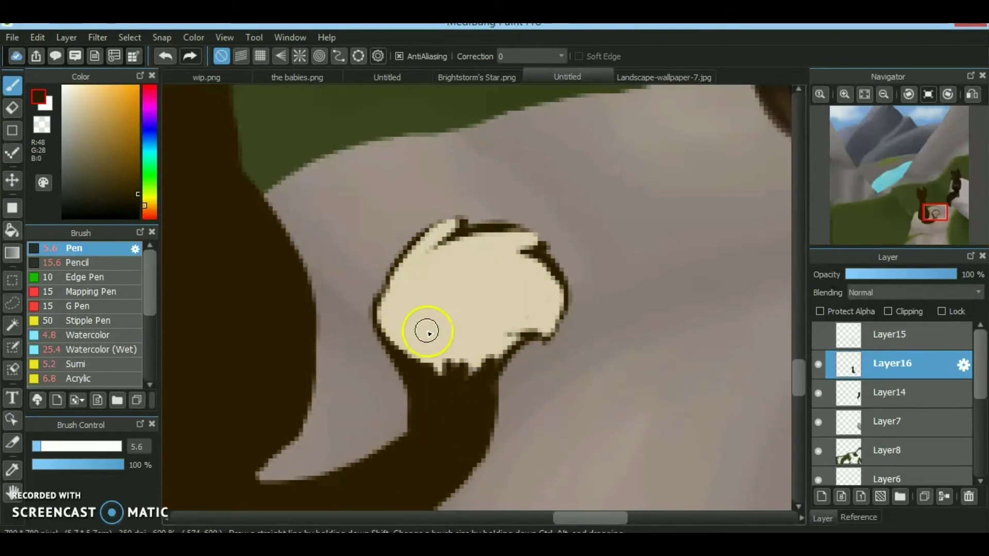
With Protect Alpha on, shade the cream tail tip with the Watercolor brush and blend its base into the dark brown fur
{"action": "left_click", "coordinate": [87, 335]}
{"action": "left_click", "coordinate": [375, 294], "text": "alt"}
{"action": "mouse_move", "coordinate": [376, 293]}
{"action": "left_mouse_down"}
{"action": "mouse_move", "coordinate": [497, 202]}
{"action": "mouse_move", "coordinate": [489, 214]}
{"action": "mouse_move", "coordinate": [600, 309]}
{"action": "mouse_move", "coordinate": [543, 358]}
{"action": "left_mouse_up"}
{"action": "scroll", "coordinate": [489, 314], "scroll_direction": "down", "scroll_amount": 1}
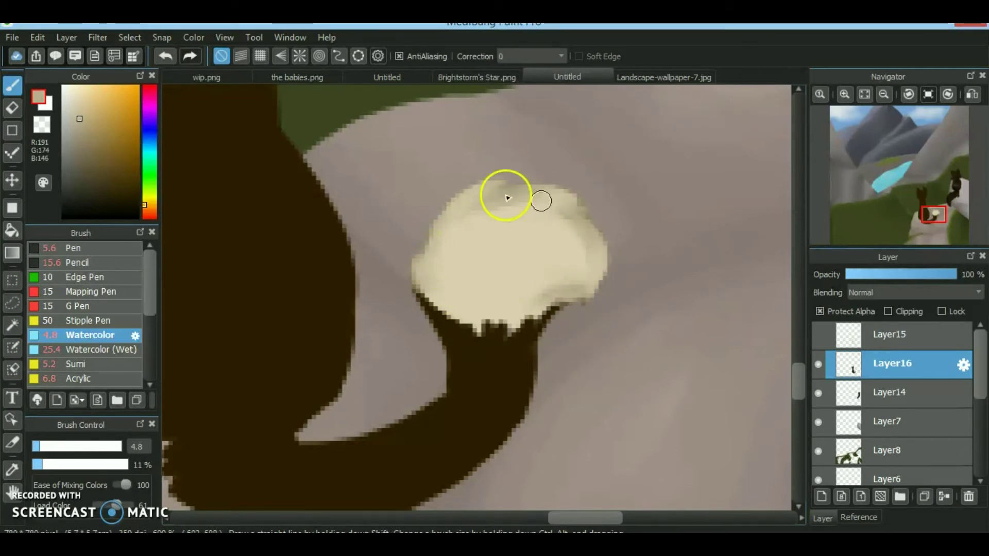
{"action": "left_click", "coordinate": [34, 447]}
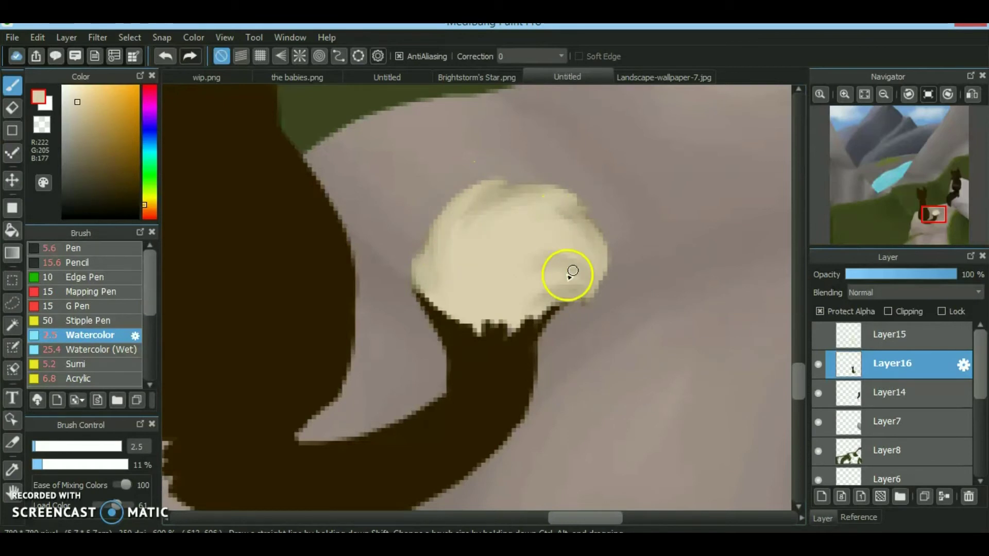
{"action": "left_click", "coordinate": [490, 244], "text": "alt"}
{"action": "left_click_drag", "start_coordinate": [448, 239], "coordinate": [473, 244]}
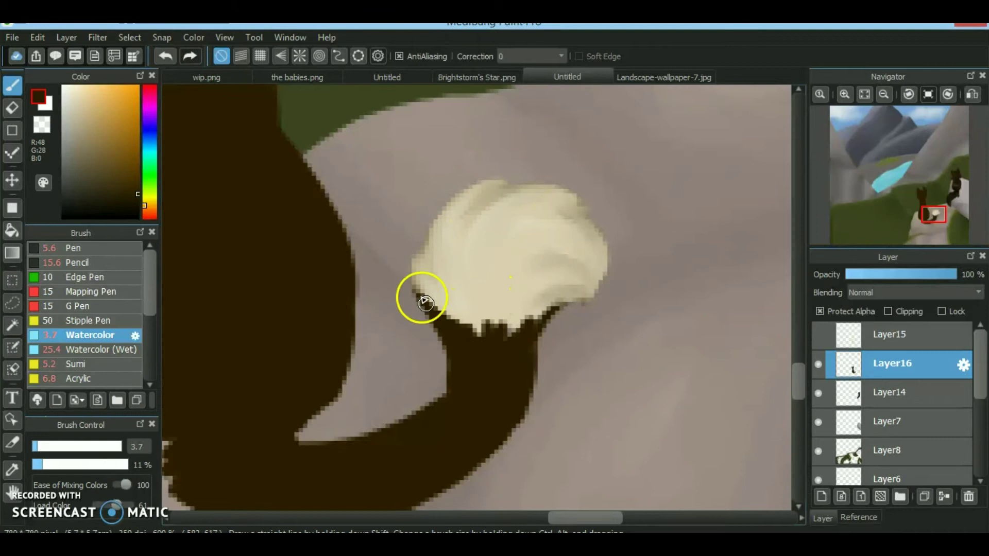
{"action": "mouse_move", "coordinate": [488, 303]}
{"action": "left_mouse_down"}
{"action": "mouse_move", "coordinate": [491, 335]}
{"action": "mouse_move", "coordinate": [509, 321]}
{"action": "left_mouse_up"}
{"action": "mouse_move", "coordinate": [453, 284]}
{"action": "left_mouse_down"}
{"action": "mouse_move", "coordinate": [526, 344]}
{"action": "mouse_move", "coordinate": [549, 296]}
{"action": "mouse_move", "coordinate": [509, 339]}
{"action": "mouse_move", "coordinate": [449, 295]}
{"action": "mouse_move", "coordinate": [440, 313]}
{"action": "left_mouse_up"}
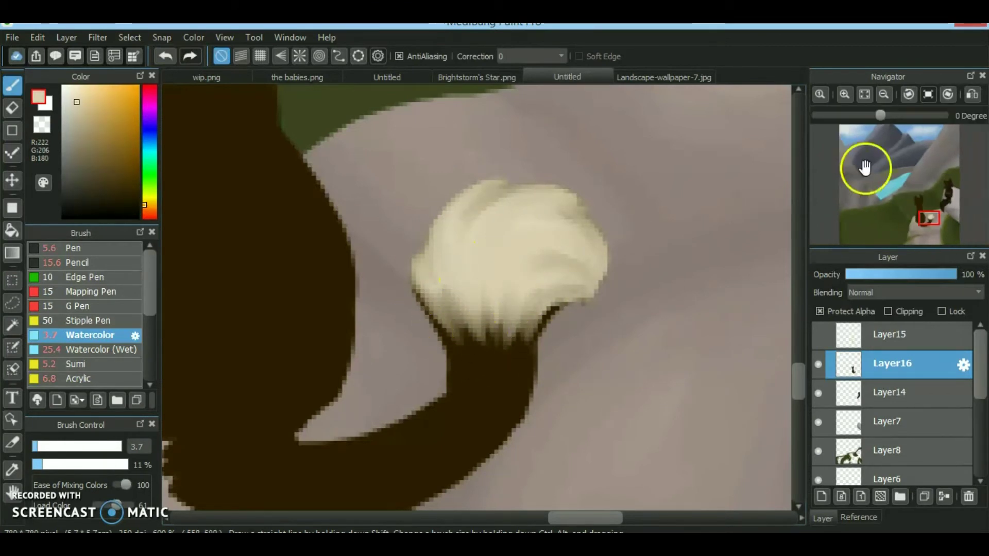
Paint near-black brown stripes along the second cat's tail with a small Watercolor brush, following the reference markings
{"action": "left_click", "coordinate": [917, 203]}
{"action": "left_click", "coordinate": [859, 518]}
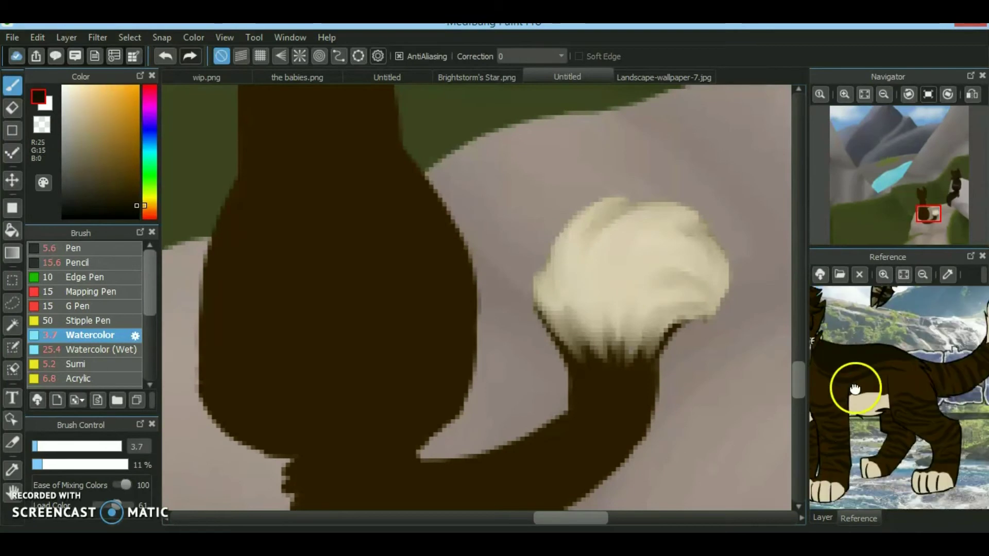
{"action": "left_click", "coordinate": [917, 221]}
{"action": "left_click", "coordinate": [822, 518]}
{"action": "left_click", "coordinate": [858, 517]}
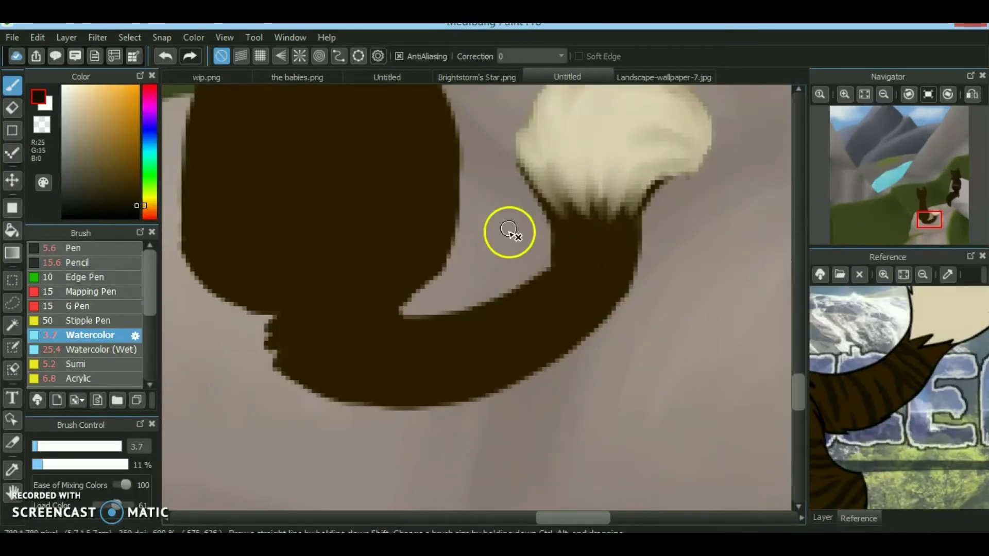
{"action": "left_click_drag", "start_coordinate": [579, 256], "coordinate": [639, 241]}
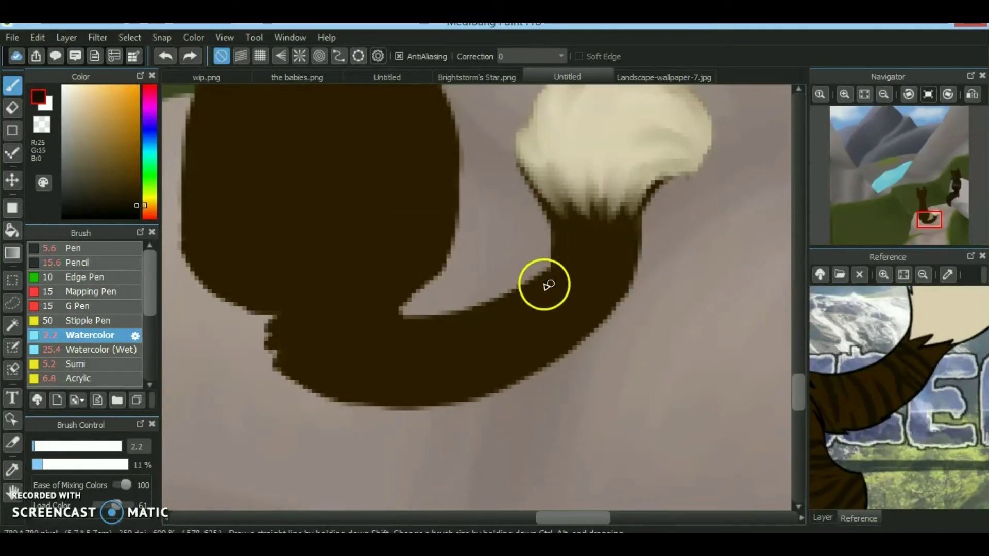
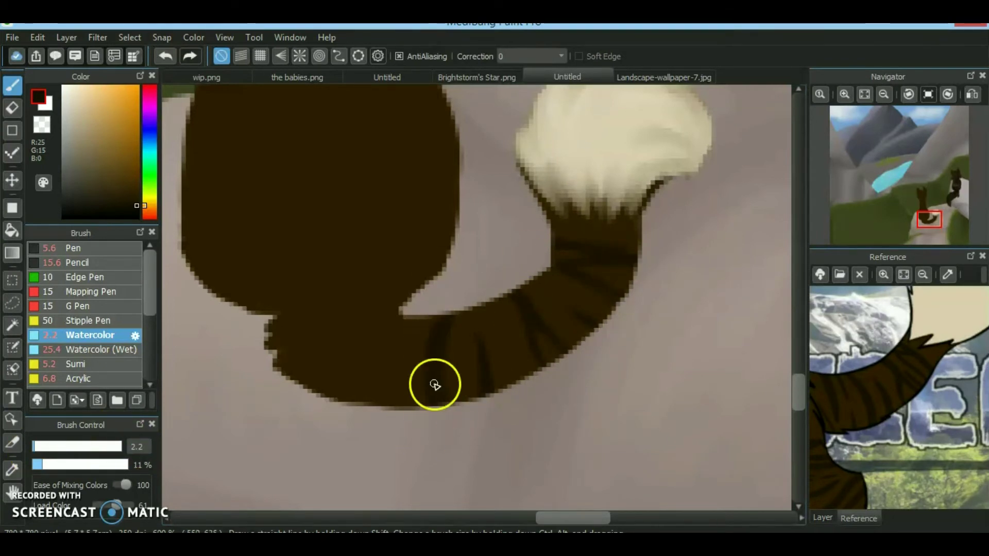
{"action": "left_click_drag", "start_coordinate": [917, 220], "coordinate": [912, 220]}
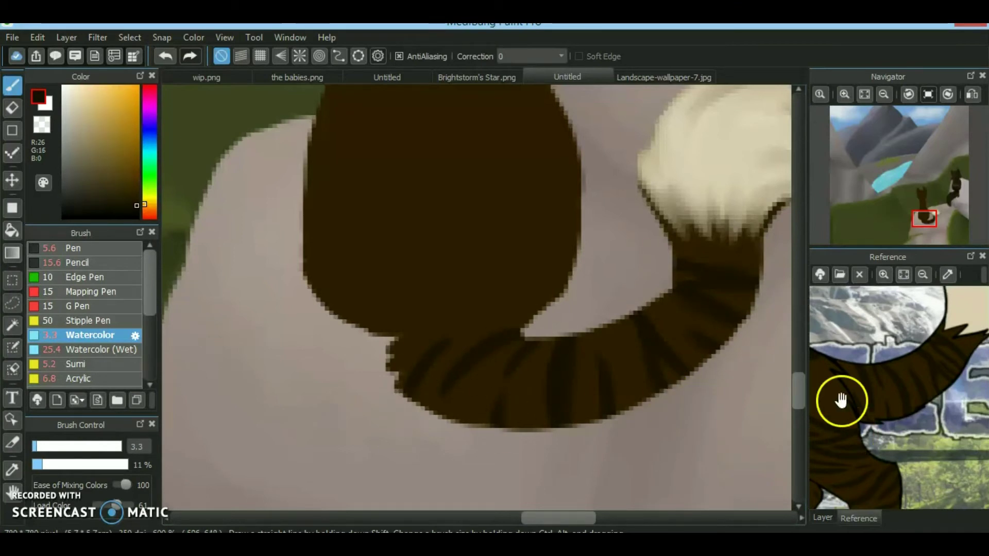
Outline a near-black brown marking down the second cat's back at size 3.3 and fill it with the Watercolor brush at 7.1
{"action": "left_click_drag", "start_coordinate": [841, 400], "coordinate": [892, 397]}
{"action": "scroll", "coordinate": [861, 159], "scroll_direction": "down", "scroll_amount": 4}
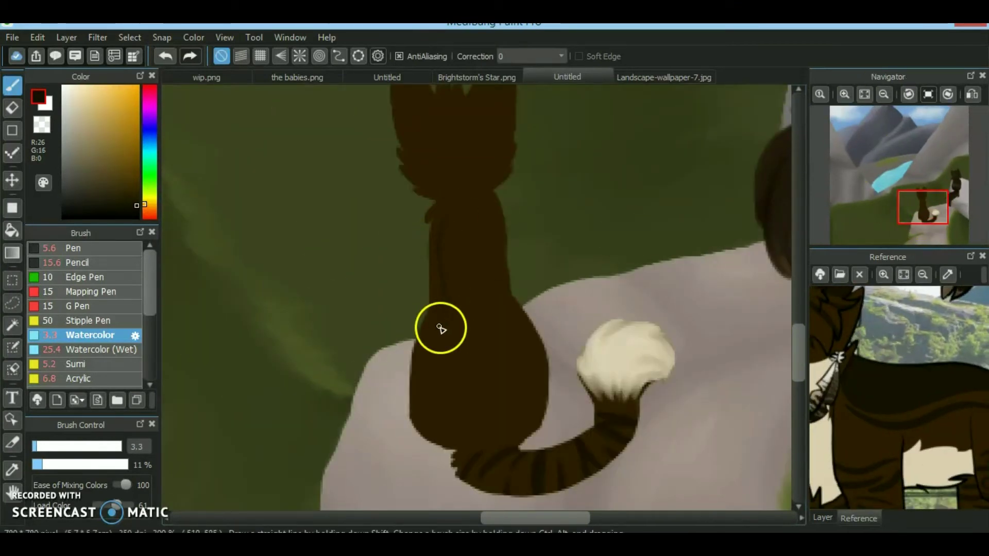
{"action": "scroll", "coordinate": [830, 380], "scroll_direction": "up", "scroll_amount": 2}
{"action": "left_click", "coordinate": [972, 94]}
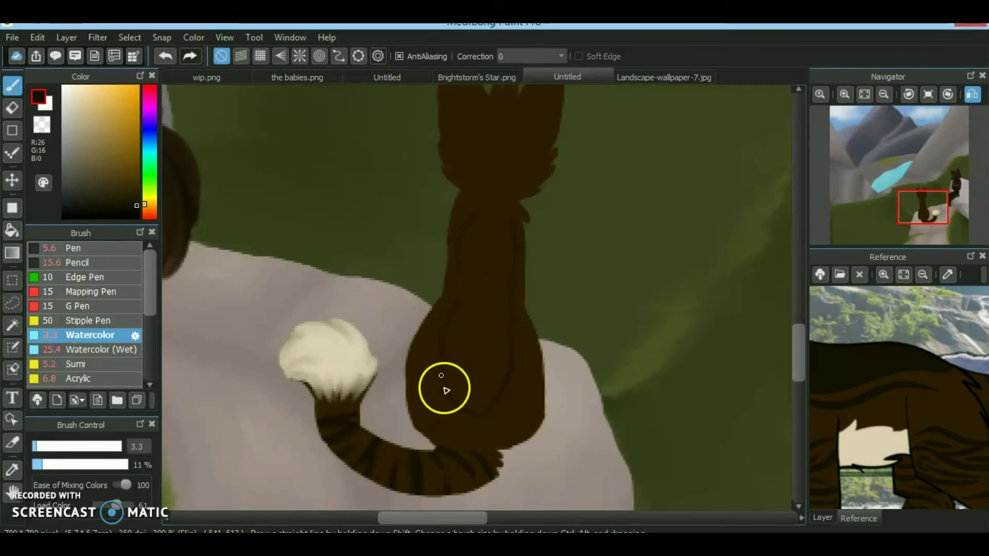
{"action": "left_click", "coordinate": [972, 94]}
{"action": "left_click", "coordinate": [77, 447]}
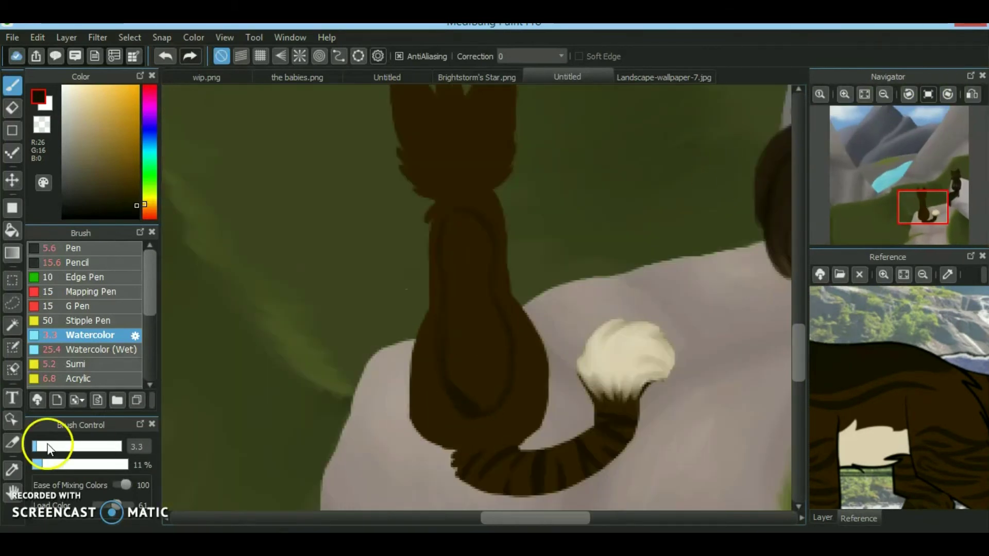
{"action": "left_click_drag", "start_coordinate": [462, 390], "coordinate": [460, 263]}
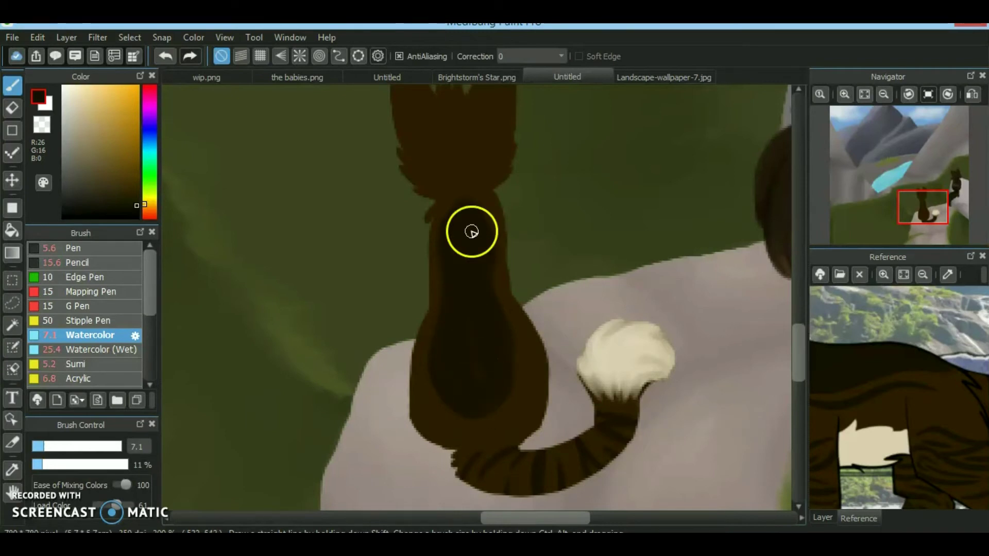
Darken both of the second cat's ears with near-black brown Watercolor strokes up to size 5.2, following the reference head
{"action": "left_click_drag", "start_coordinate": [41, 447], "coordinate": [35, 447]}
{"action": "left_click_drag", "start_coordinate": [893, 348], "coordinate": [932, 325]}
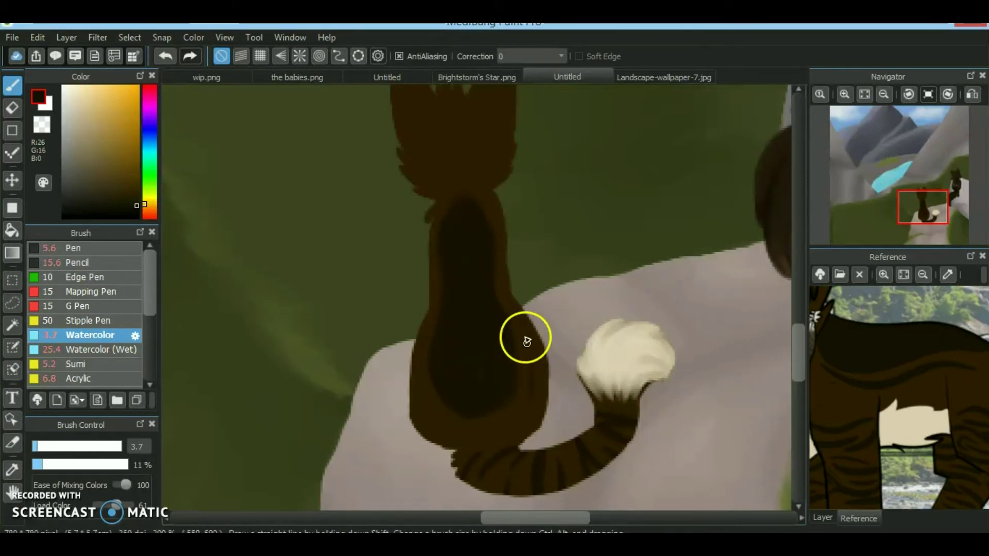
{"action": "left_click_drag", "start_coordinate": [845, 309], "coordinate": [921, 420]}
{"action": "scroll", "coordinate": [718, 299], "scroll_direction": "up", "scroll_amount": 3}
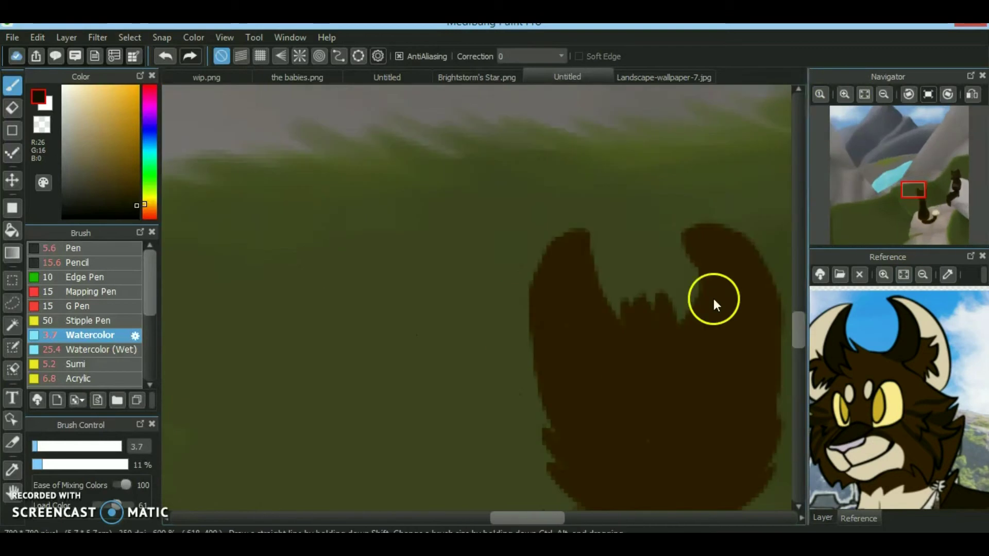
{"action": "mouse_move", "coordinate": [566, 236]}
{"action": "left_mouse_down"}
{"action": "mouse_move", "coordinate": [583, 247]}
{"action": "mouse_move", "coordinate": [581, 347]}
{"action": "mouse_move", "coordinate": [393, 255]}
{"action": "left_mouse_up"}
{"action": "left_click_drag", "start_coordinate": [532, 203], "coordinate": [613, 234]}
{"action": "mouse_move", "coordinate": [540, 217]}
{"action": "left_mouse_down"}
{"action": "mouse_move", "coordinate": [580, 265]}
{"action": "mouse_move", "coordinate": [546, 258]}
{"action": "mouse_move", "coordinate": [583, 264]}
{"action": "left_mouse_up"}
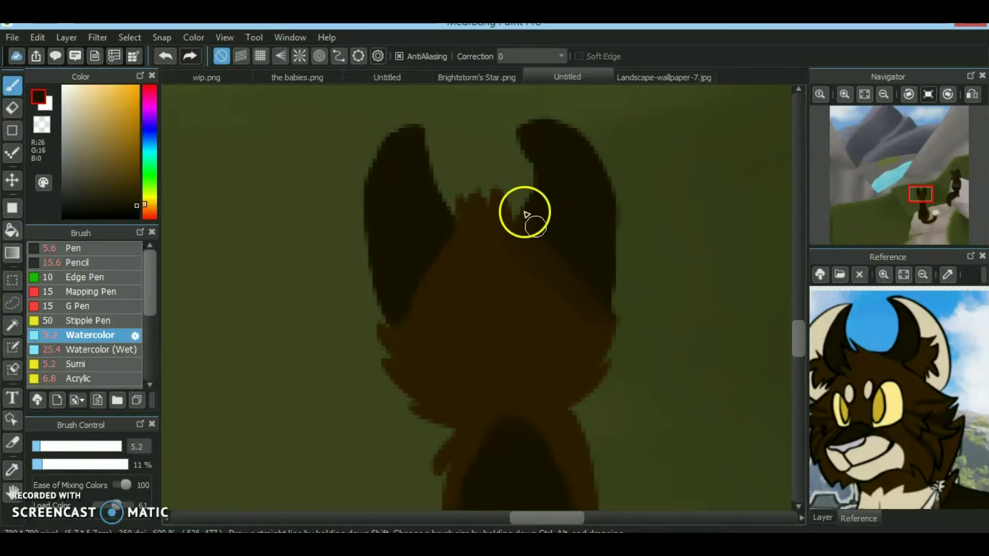
Paint near-black fur strokes on the second cat's crown, forehead and both cheeks with the Watercolor brush at size 2.5
{"action": "left_click_drag", "start_coordinate": [118, 505], "coordinate": [107, 504]}
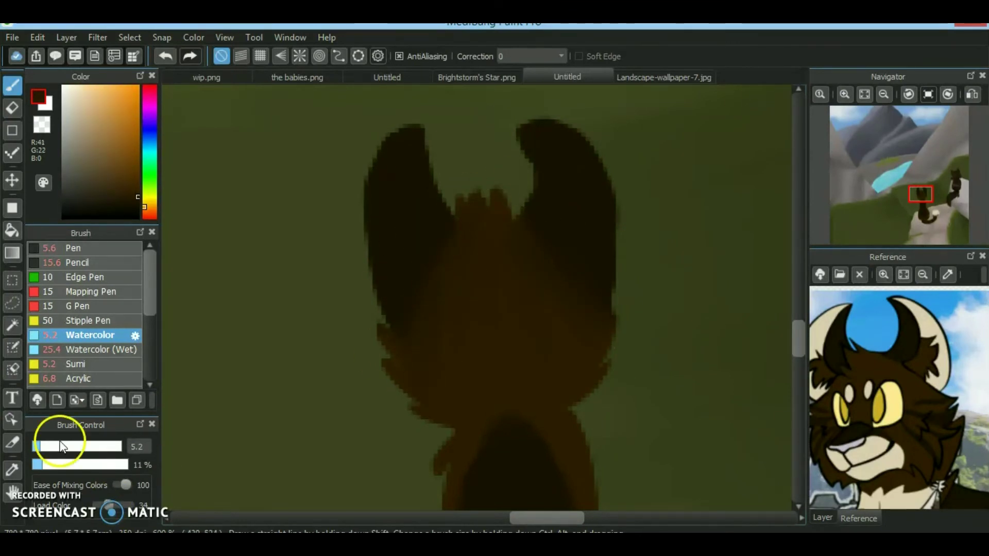
{"action": "left_click_drag", "start_coordinate": [502, 318], "coordinate": [489, 270]}
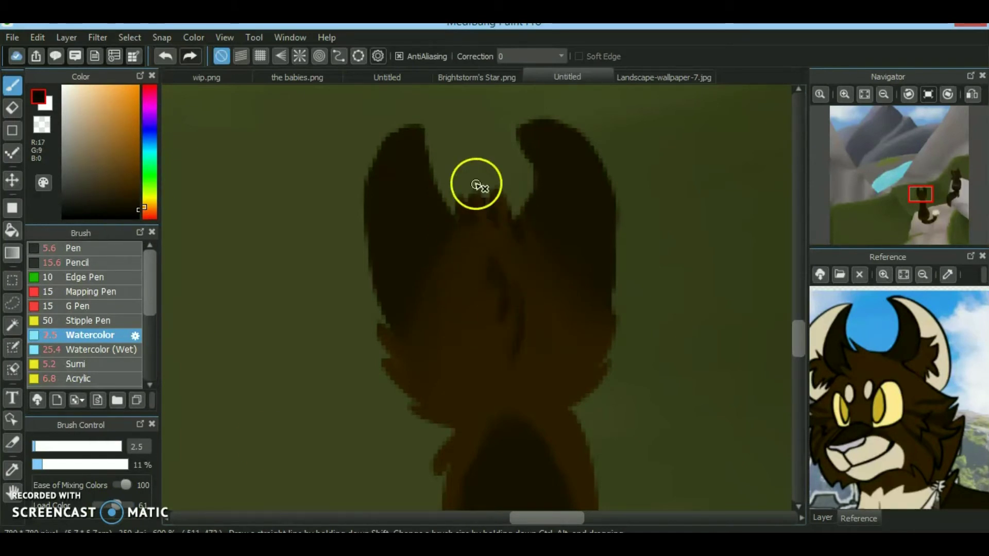
{"action": "mouse_move", "coordinate": [563, 205]}
{"action": "left_mouse_down"}
{"action": "mouse_move", "coordinate": [592, 221]}
{"action": "mouse_move", "coordinate": [393, 327]}
{"action": "mouse_move", "coordinate": [381, 229]}
{"action": "mouse_move", "coordinate": [393, 311]}
{"action": "left_mouse_up"}
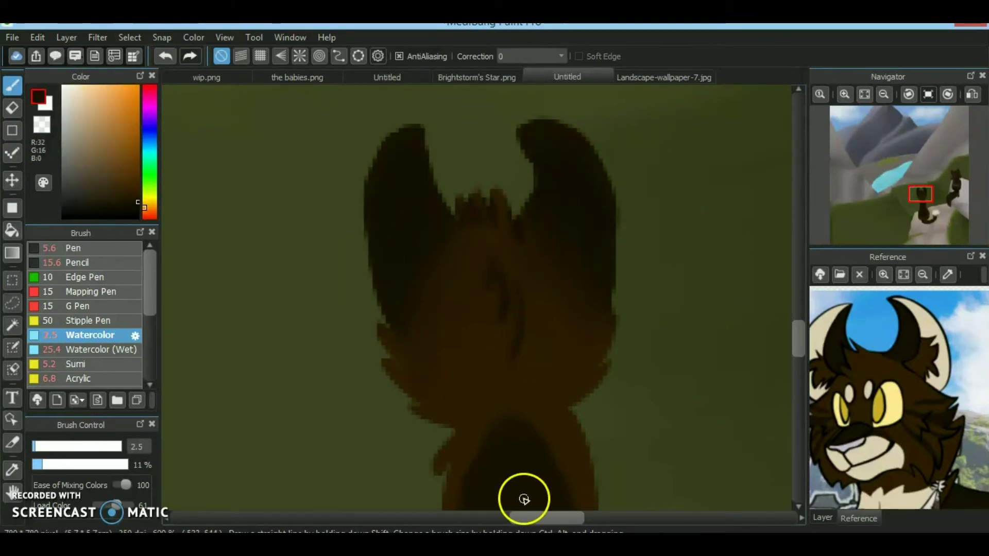
{"action": "left_click_drag", "start_coordinate": [437, 381], "coordinate": [392, 339]}
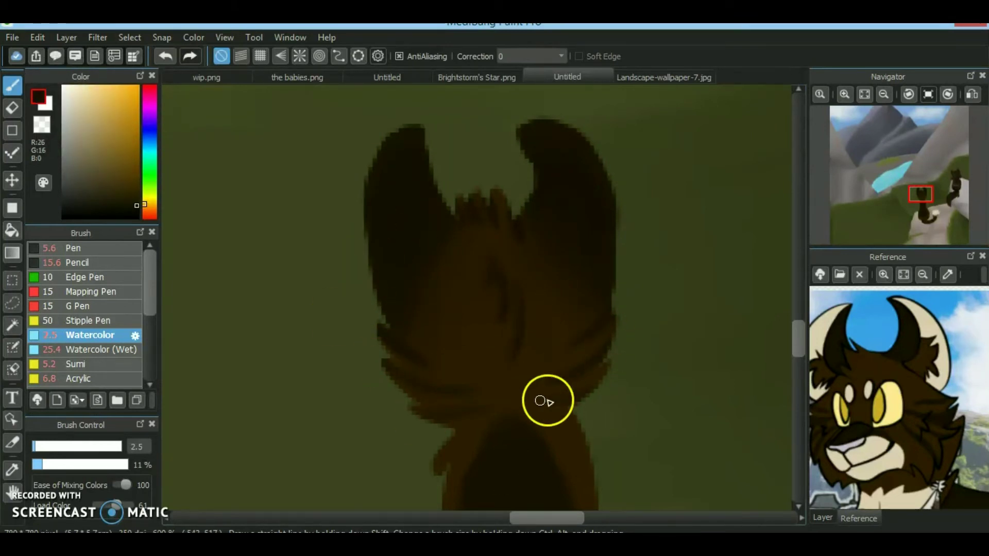
Smooth the lower edge of the second cat's back marking at size 5.6 and darken the neck beneath its head at 2.9
{"action": "scroll", "coordinate": [478, 373], "scroll_direction": "down", "scroll_amount": 5}
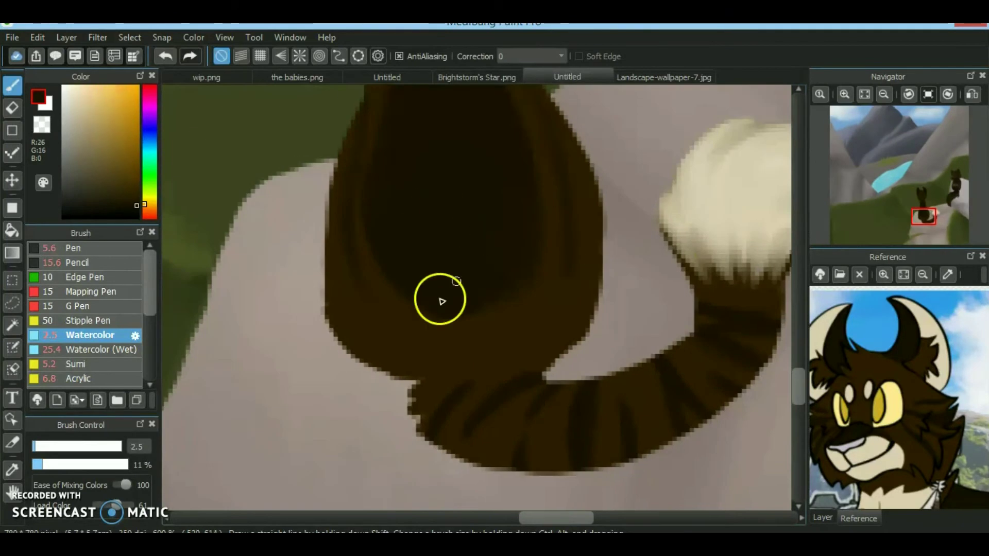
{"action": "left_click_drag", "start_coordinate": [115, 505], "coordinate": [101, 505]}
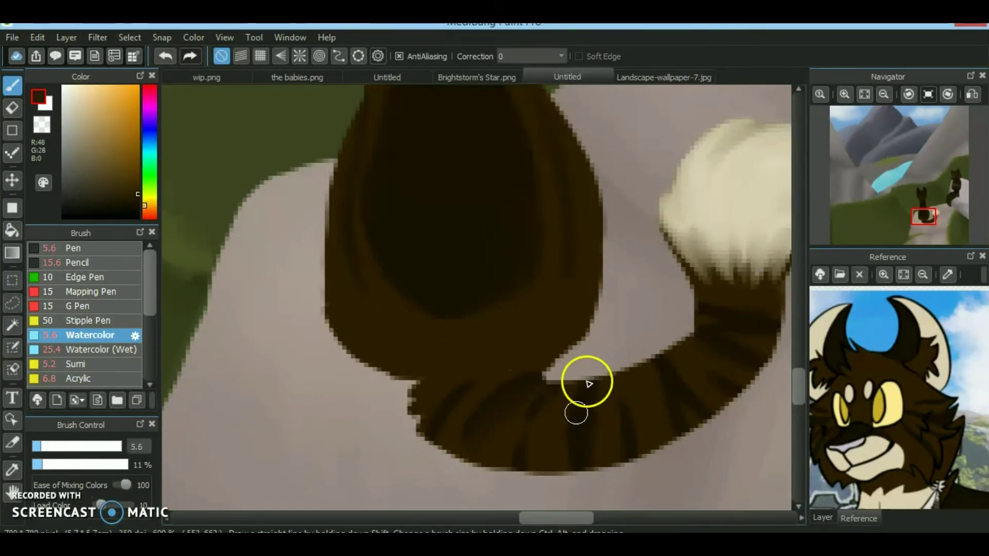
{"action": "scroll", "coordinate": [738, 398], "scroll_direction": "up", "scroll_amount": 3}
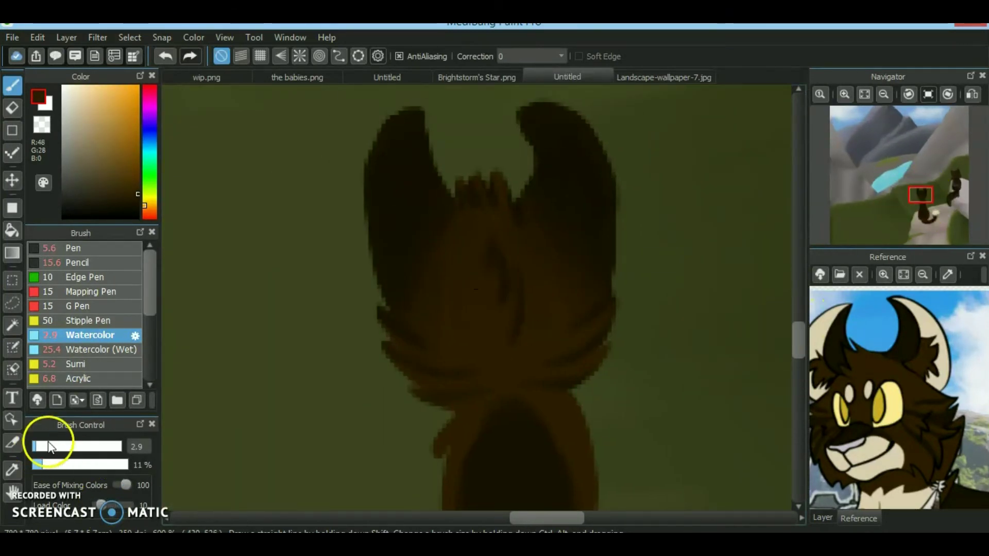
{"action": "scroll", "coordinate": [923, 205], "scroll_direction": "up", "scroll_amount": 2}
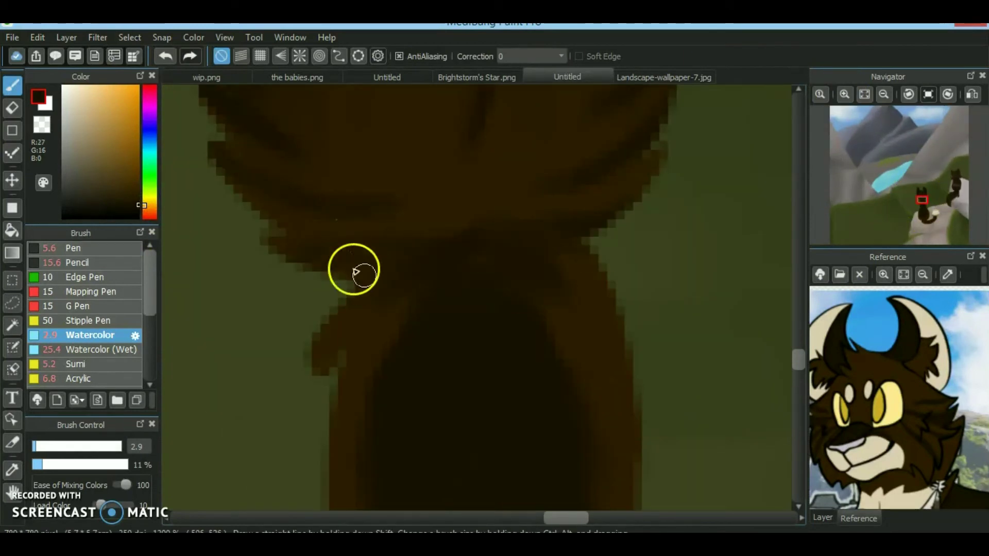
{"action": "scroll", "coordinate": [918, 206], "scroll_direction": "down", "scroll_amount": 2}
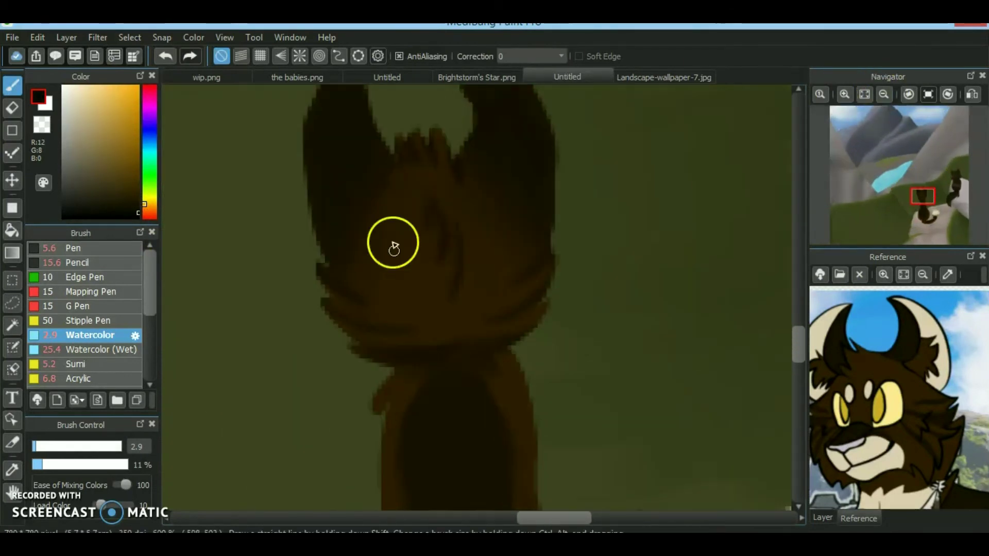
Paint a darker spine line down the second cat's back marking at size 3.3 and blend it at size 7.9
{"action": "left_click", "coordinate": [972, 94]}
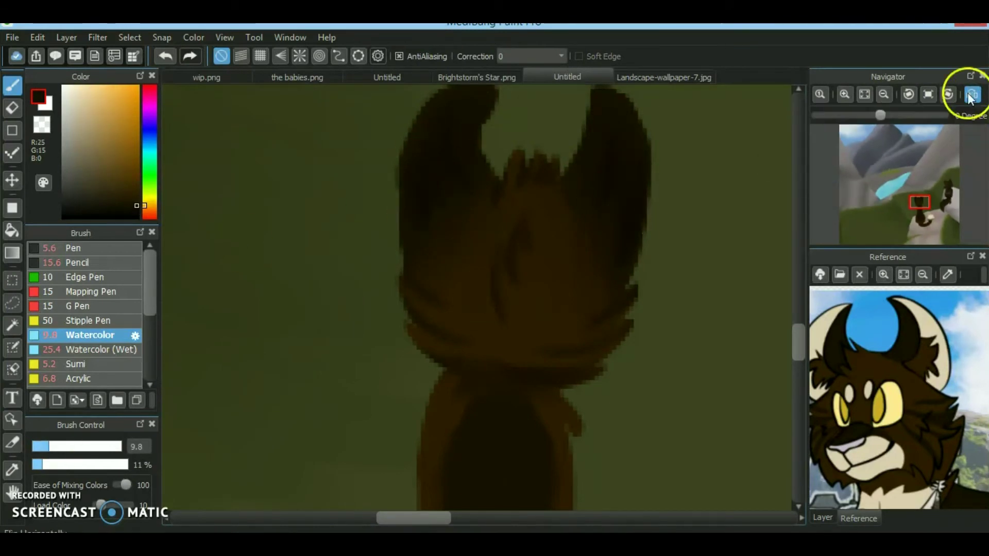
{"action": "key", "text": "h"}
{"action": "left_click", "coordinate": [884, 99]}
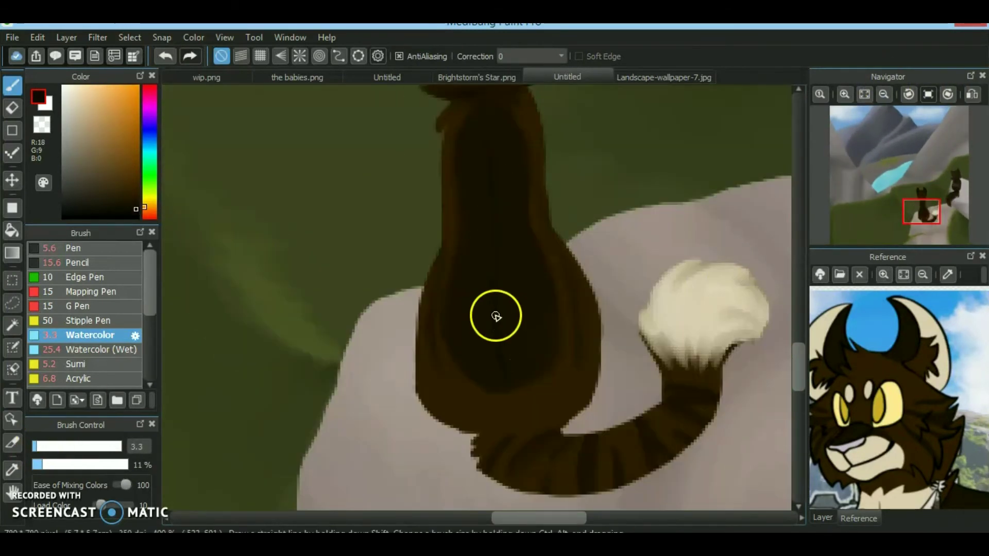
{"action": "left_click", "coordinate": [484, 381], "text": "alt"}
{"action": "left_click_drag", "start_coordinate": [484, 381], "coordinate": [515, 398]}
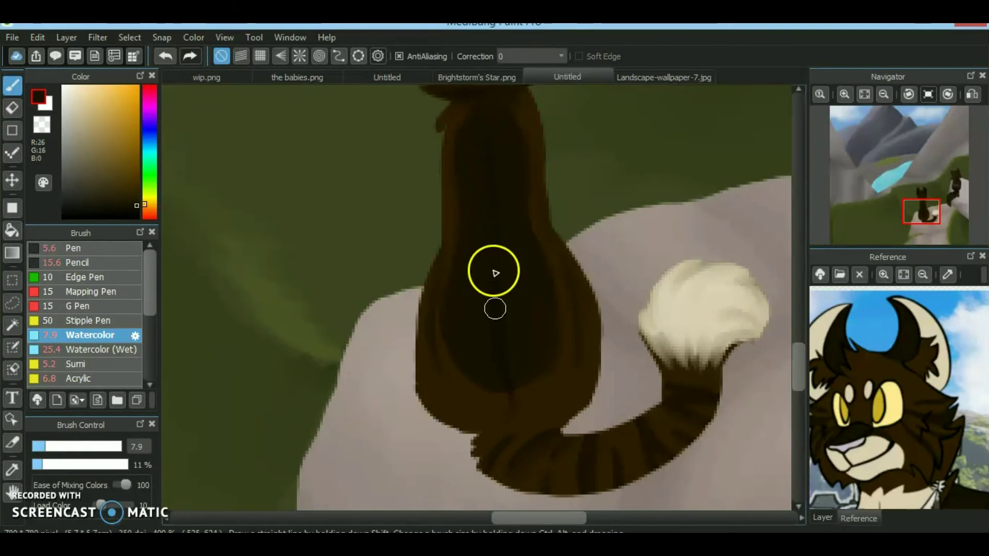
{"action": "left_click", "coordinate": [490, 302], "text": "alt"}
Add lighter brown (RGB 104, 63, 0) Watercolor highlights at size 2.9 to the edges of the second cat's fur
{"action": "left_click", "coordinate": [905, 210]}
{"action": "left_click", "coordinate": [34, 447]}
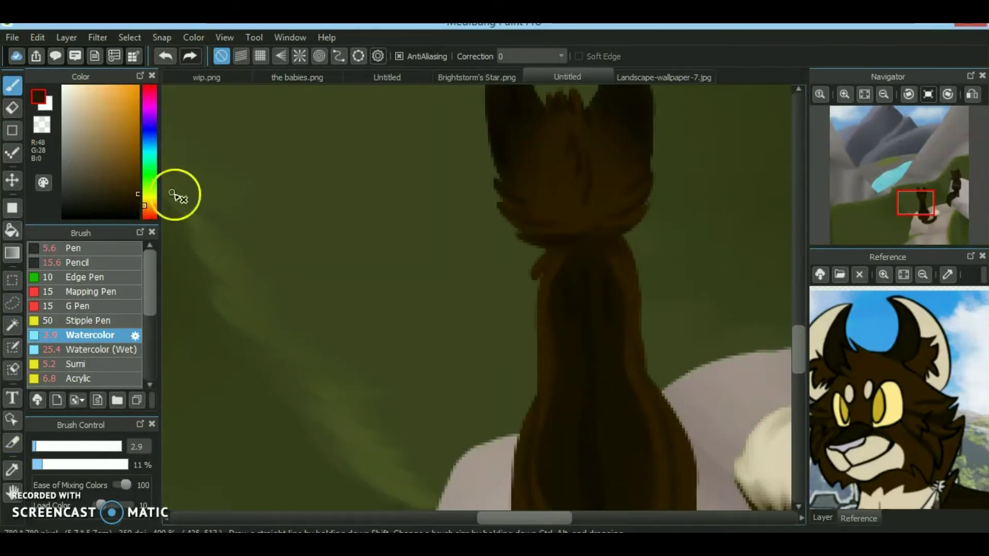
{"action": "left_click", "coordinate": [538, 265], "text": "alt"}
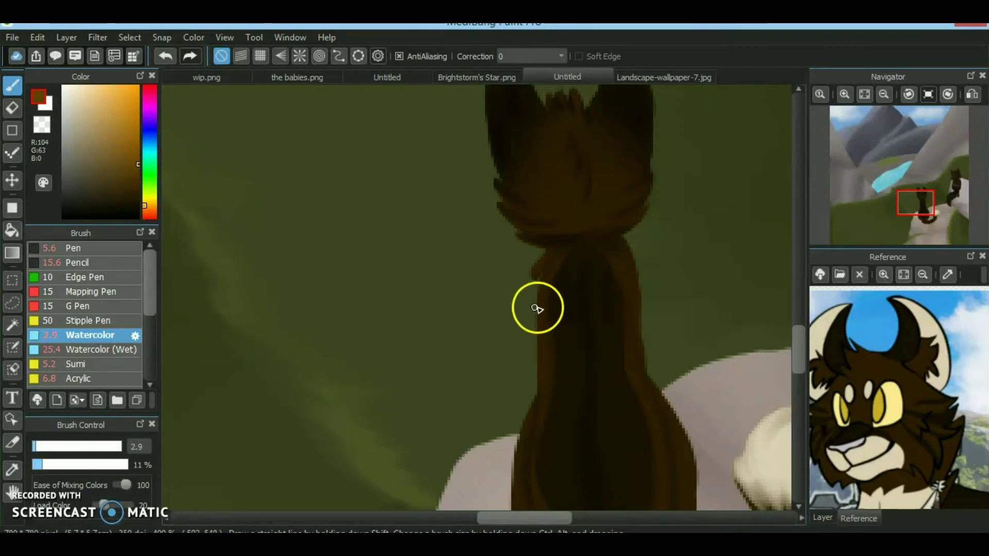
{"action": "scroll", "coordinate": [511, 201], "scroll_direction": "up", "scroll_amount": 2}
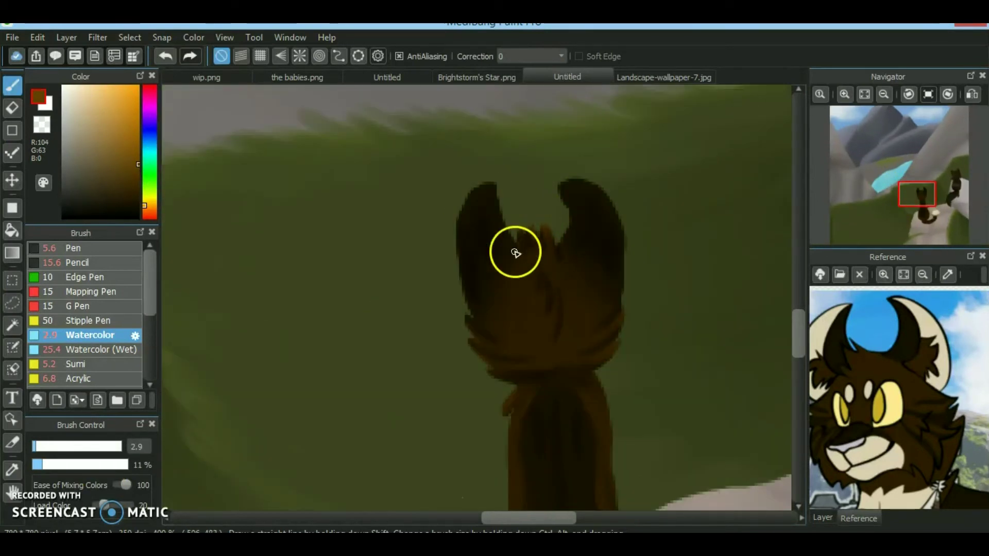
{"action": "scroll", "coordinate": [535, 226], "scroll_direction": "down", "scroll_amount": 5}
{"action": "scroll", "coordinate": [422, 398], "scroll_direction": "down", "scroll_amount": 2}
{"action": "scroll", "coordinate": [422, 398], "scroll_direction": "right", "scroll_amount": 1}
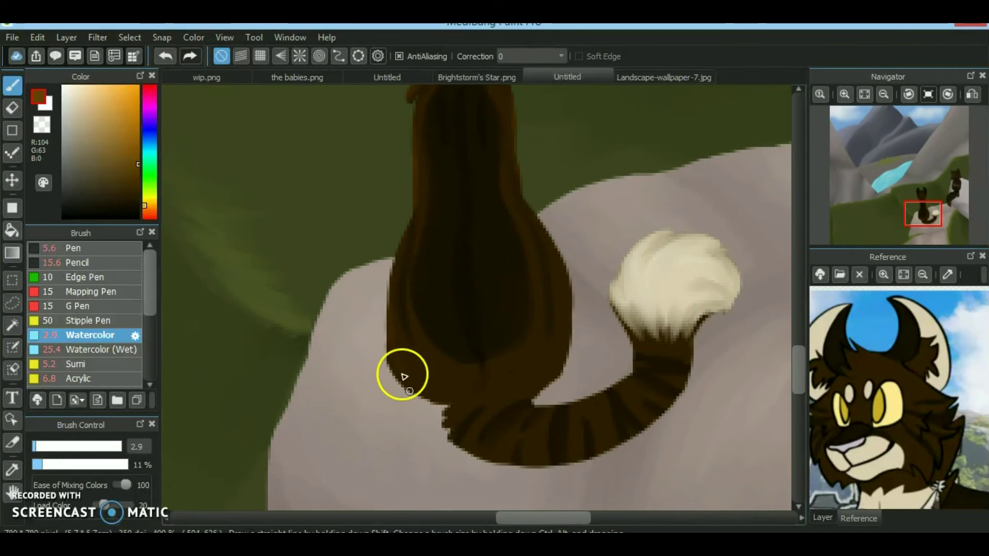
{"action": "key", "text": "h"}
{"action": "left_click", "coordinate": [972, 94]}
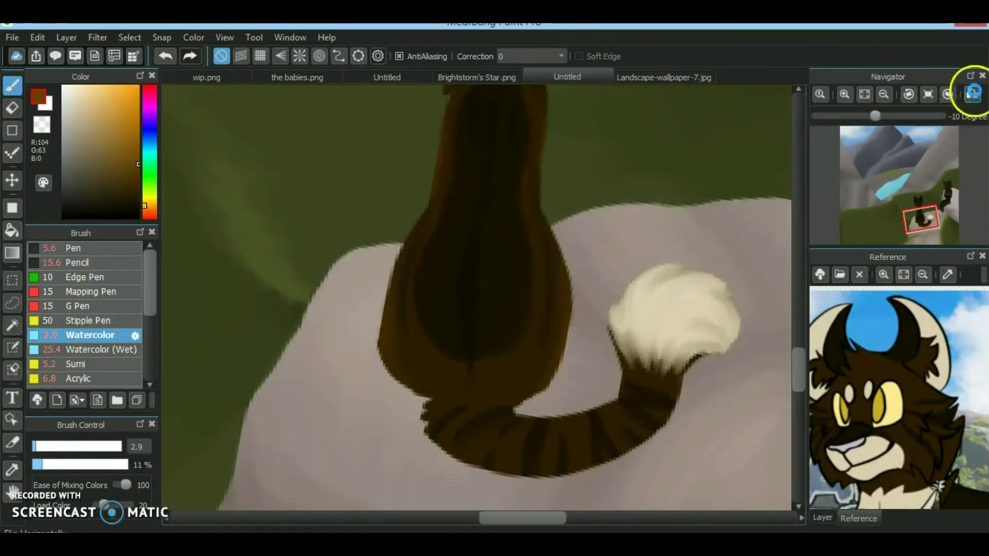
Shade the second cat's lower body and the underside of its tail near-black with the Watercolor brush, up to size 9.4
{"action": "left_click_drag", "start_coordinate": [894, 155], "coordinate": [914, 221]}
{"action": "left_click", "coordinate": [911, 216]}
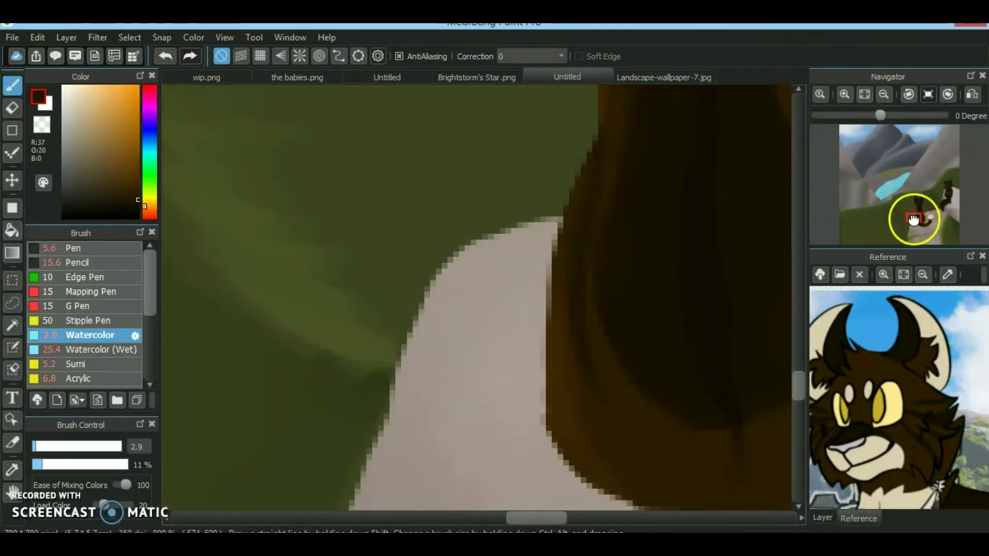
{"action": "key", "text": "ctrl+plus"}
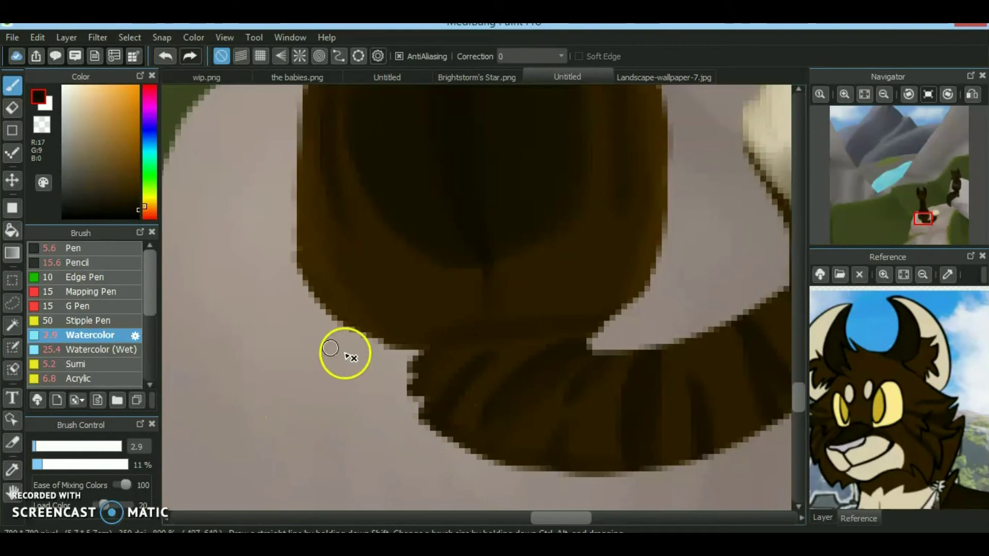
{"action": "mouse_move", "coordinate": [697, 459]}
{"action": "left_mouse_down"}
{"action": "mouse_move", "coordinate": [354, 353]}
{"action": "mouse_move", "coordinate": [205, 336]}
{"action": "left_mouse_up"}
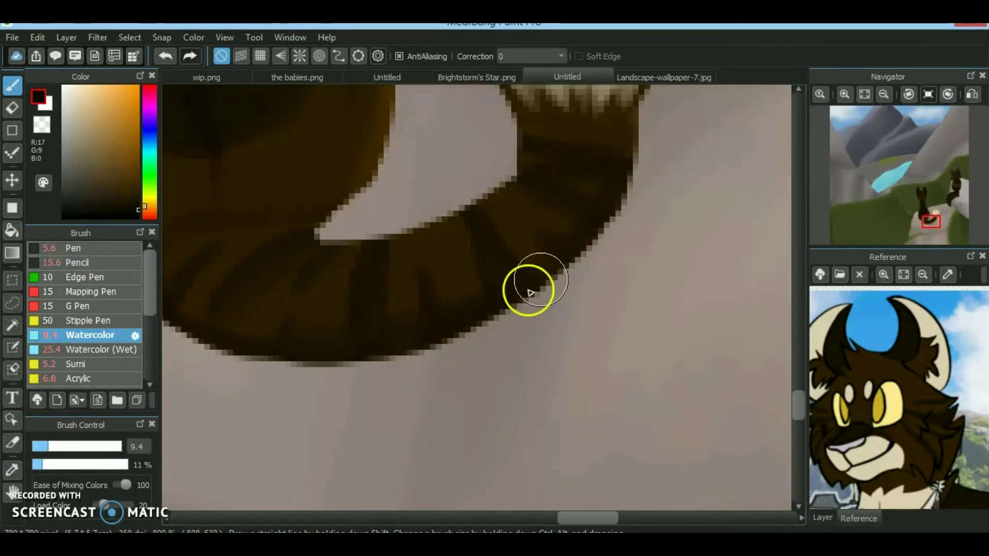
{"action": "left_click_drag", "start_coordinate": [875, 154], "coordinate": [891, 150]}
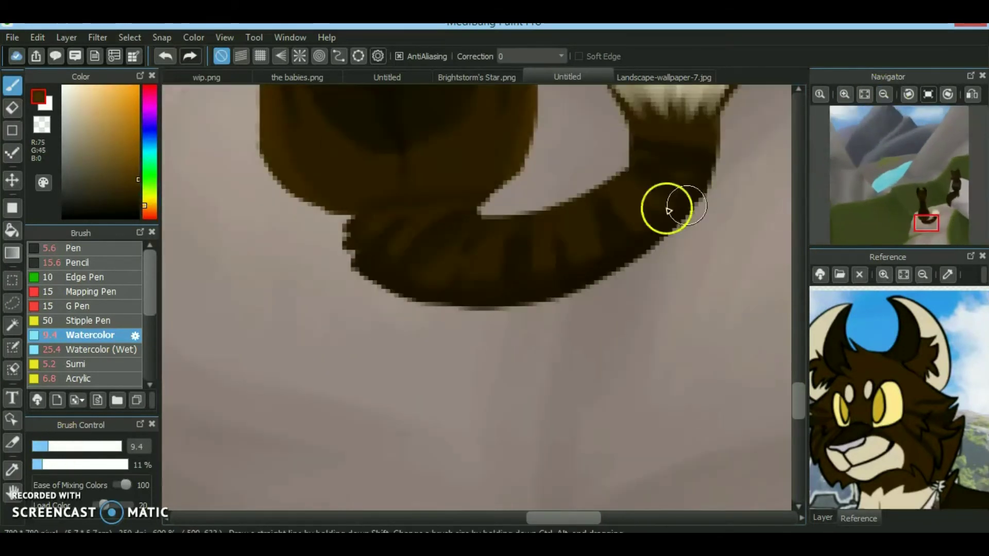
Blend dark brown Watercolor strokes at size 9.4 into the second cat's tail and back marking
{"action": "left_click_drag", "start_coordinate": [132, 209], "coordinate": [130, 202]}
{"action": "left_click", "coordinate": [138, 196]}
{"action": "scroll", "coordinate": [918, 201], "scroll_direction": "down", "scroll_amount": 3}
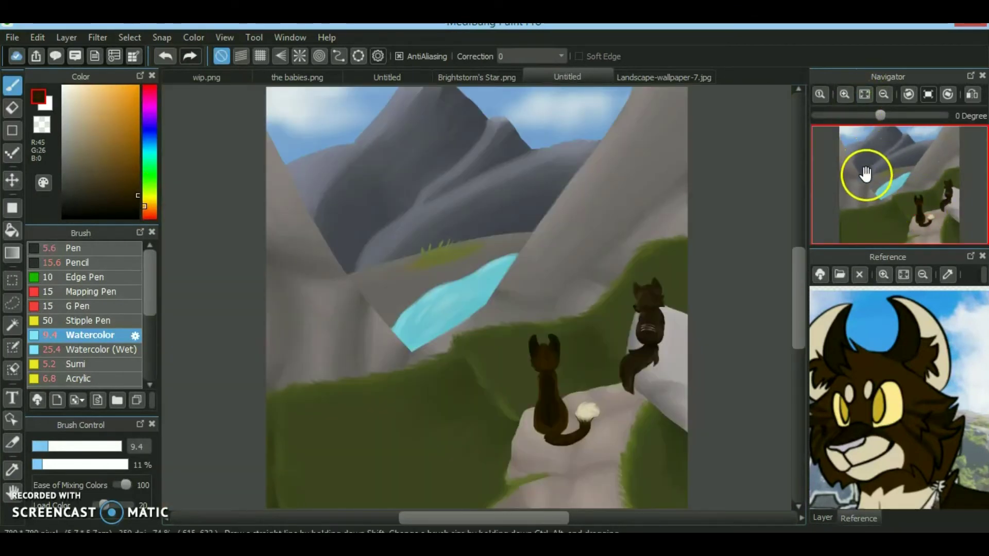
{"action": "scroll", "coordinate": [914, 212], "scroll_direction": "up", "scroll_amount": 2}
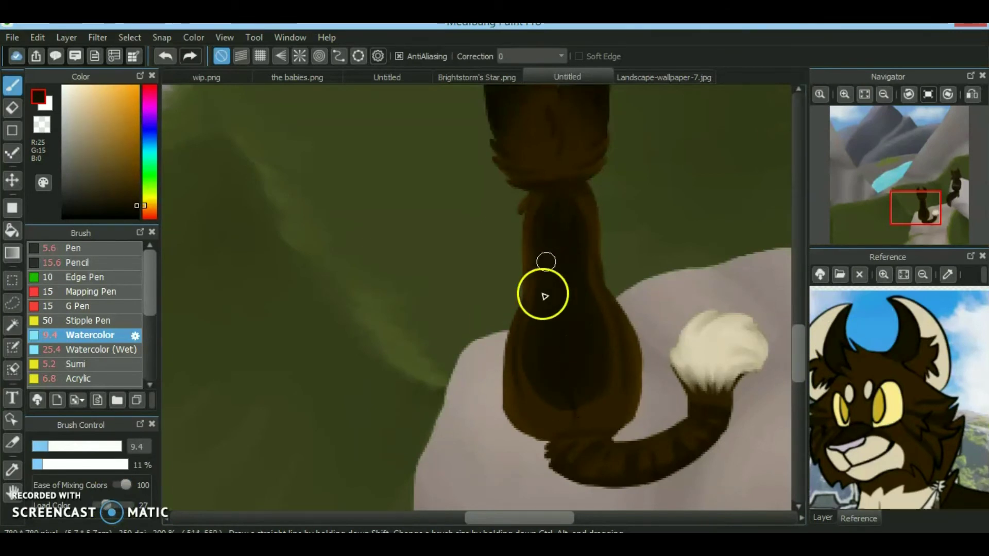
Show the layer list and review the second cat against the surrounding landscape
{"action": "scroll", "coordinate": [834, 232], "scroll_direction": "down", "scroll_amount": 2}
{"action": "left_click", "coordinate": [823, 517]}
{"action": "left_click", "coordinate": [130, 37]}
{"action": "left_click", "coordinate": [161, 190]}
{"action": "left_click", "coordinate": [561, 489]}
{"action": "left_click", "coordinate": [845, 94]}
{"action": "left_click", "coordinate": [884, 94]}
{"action": "mouse_move", "coordinate": [465, 176]}
{"action": "left_mouse_down"}
{"action": "mouse_move", "coordinate": [503, 287]}
{"action": "mouse_move", "coordinate": [482, 281]}
{"action": "left_mouse_up"}
{"action": "left_click", "coordinate": [751, 510]}
Turn off Protect Alpha on Layer16 and fluff the edges of the second cat's cream tail tip and head fur at size 2.9
{"action": "left_click", "coordinate": [36, 448]}
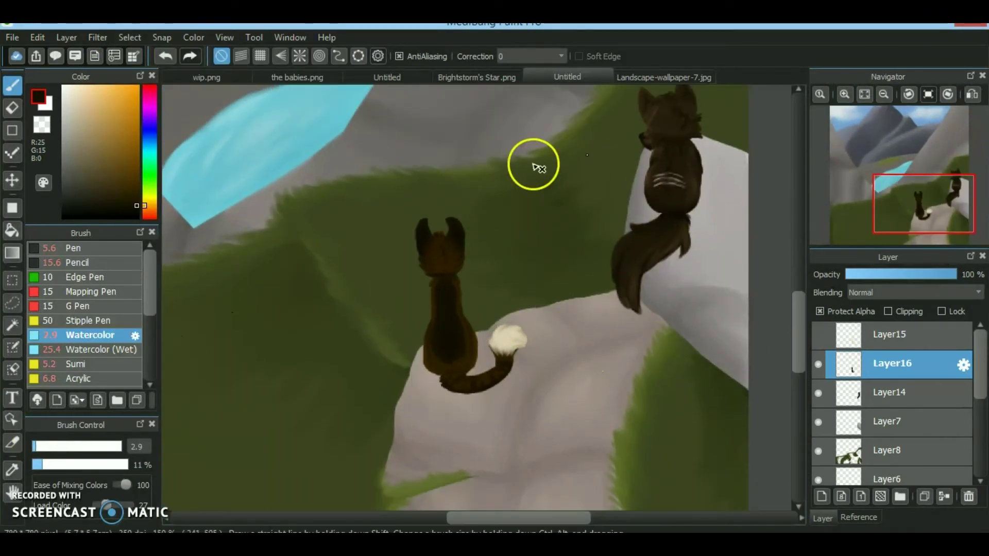
{"action": "scroll", "coordinate": [586, 320], "scroll_direction": "up", "scroll_amount": 3}
{"action": "scroll", "coordinate": [618, 273], "scroll_direction": "up", "scroll_amount": 2}
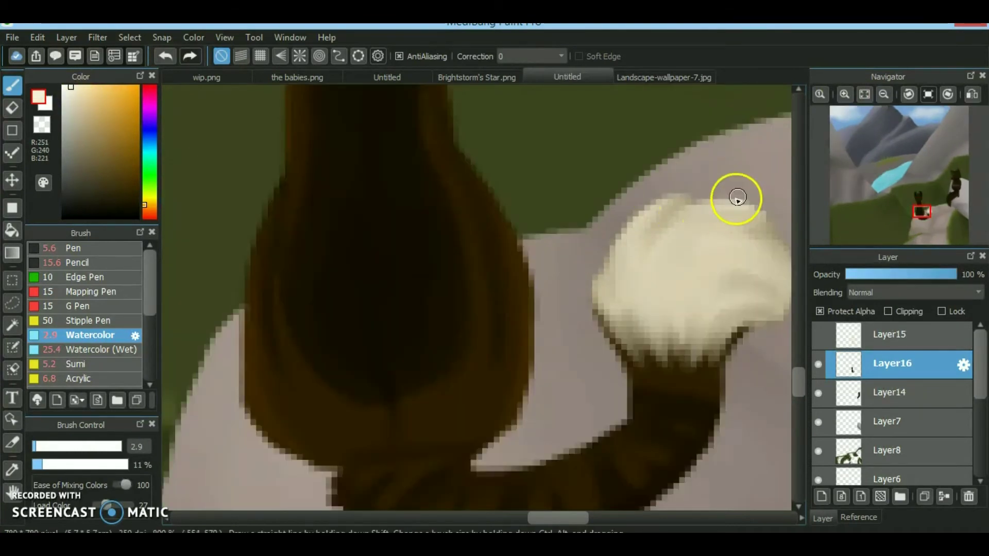
{"action": "left_click", "coordinate": [920, 211]}
{"action": "left_click", "coordinate": [820, 311]}
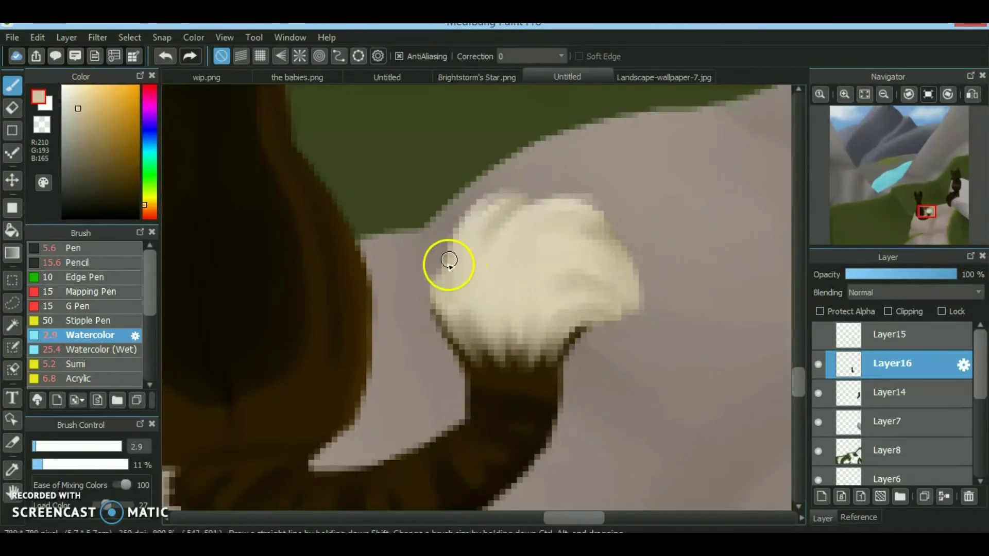
{"action": "left_click", "coordinate": [918, 198]}
{"action": "left_click", "coordinate": [475, 219], "text": "alt"}
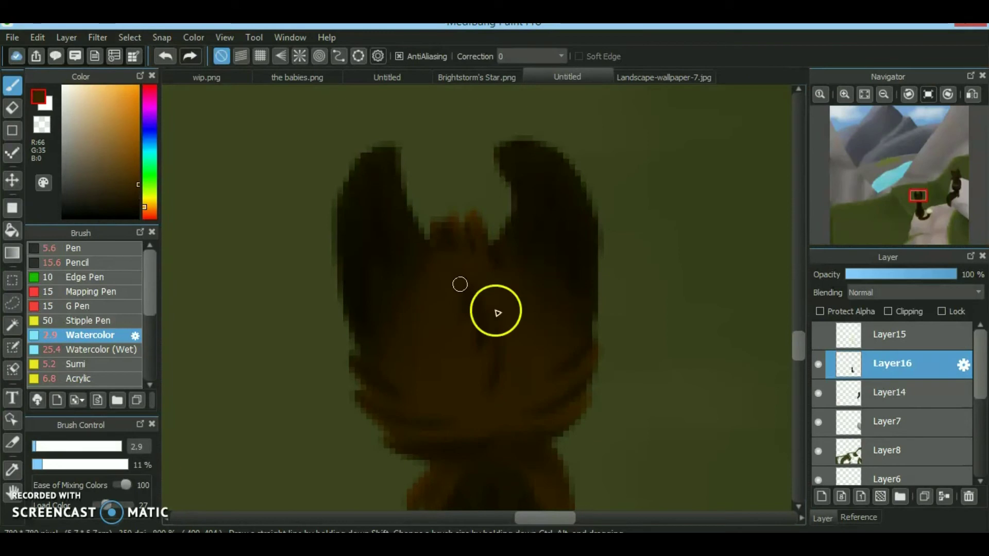
Rough out a third cat's head and body on the front rock in pale yellow (RGB 224, 209, 129), following its reference
{"action": "key", "text": "ctrl+0"}
{"action": "left_click", "coordinate": [844, 95]}
{"action": "left_click_drag", "start_coordinate": [927, 206], "coordinate": [900, 227]}
{"action": "left_click", "coordinate": [884, 92]}
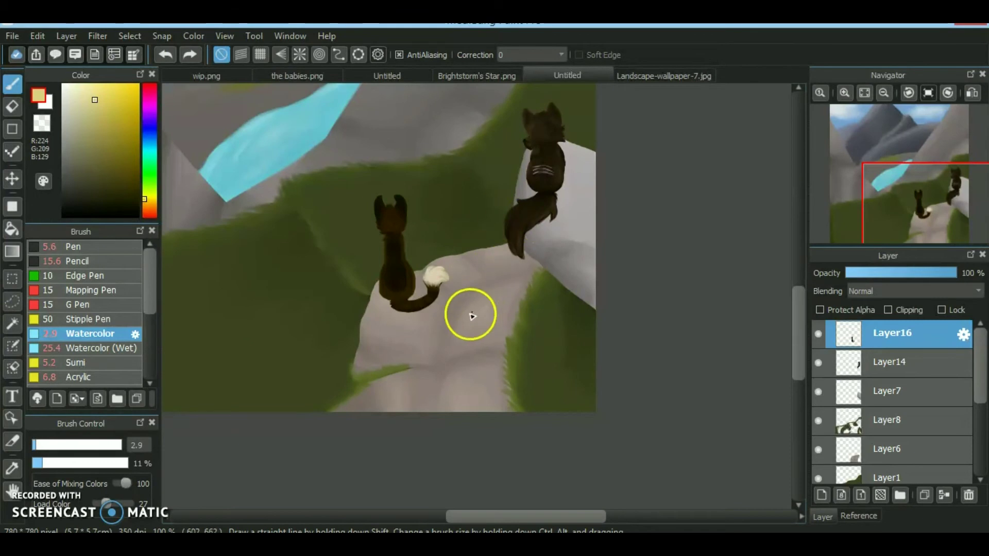
{"action": "left_click", "coordinate": [858, 516]}
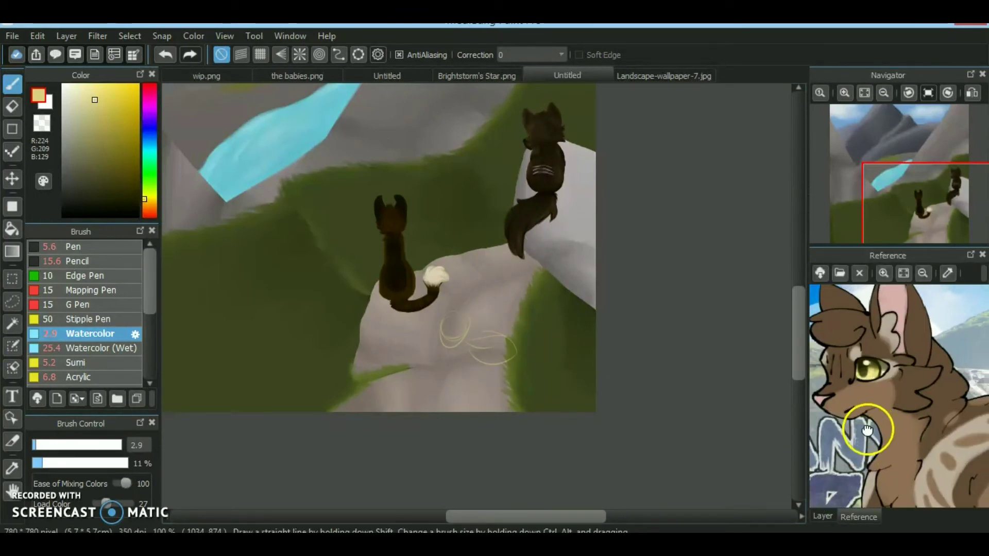
{"action": "left_click", "coordinate": [823, 517]}
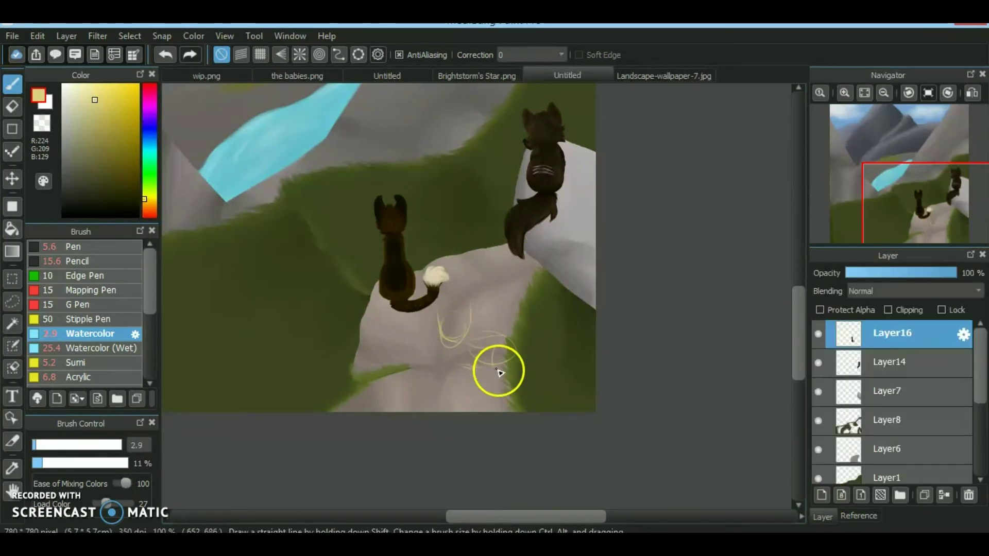
{"action": "left_click", "coordinate": [859, 515]}
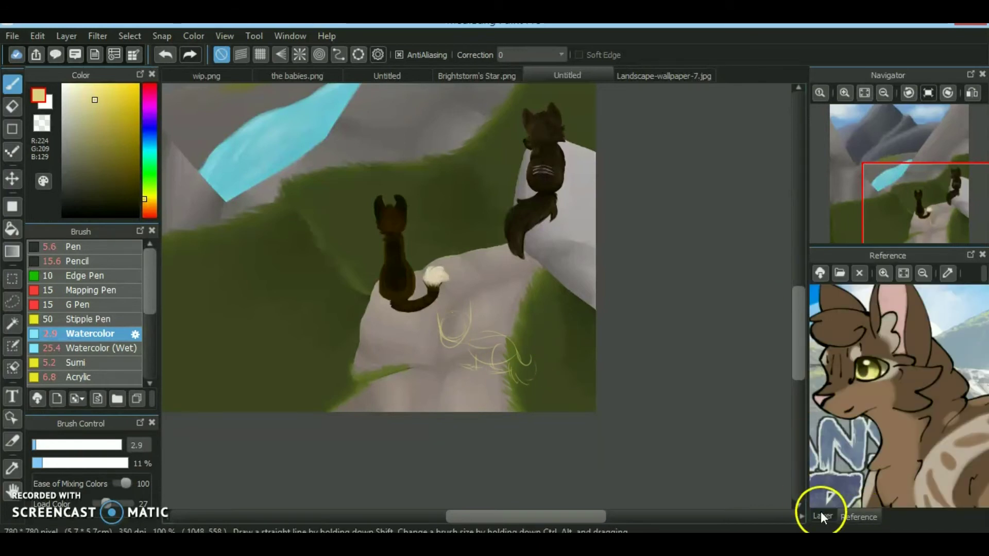
{"action": "left_click", "coordinate": [823, 516]}
Refine the third cat's yellow sketch with ears, cheek fur, back, legs and a curved tail
{"action": "scroll", "coordinate": [925, 221], "scroll_direction": "up", "scroll_amount": 2}
{"action": "left_click", "coordinate": [927, 216]}
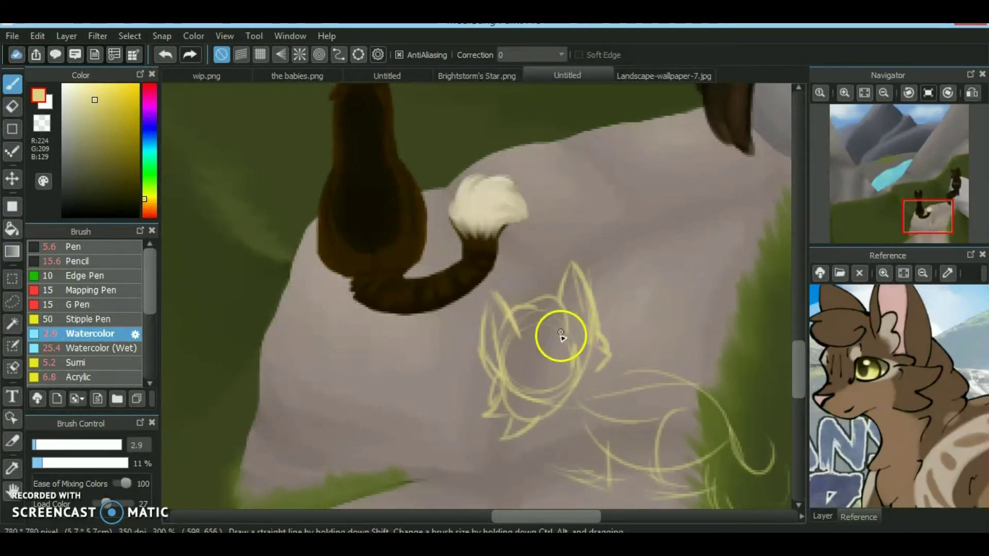
{"action": "left_click_drag", "start_coordinate": [592, 383], "coordinate": [479, 280]}
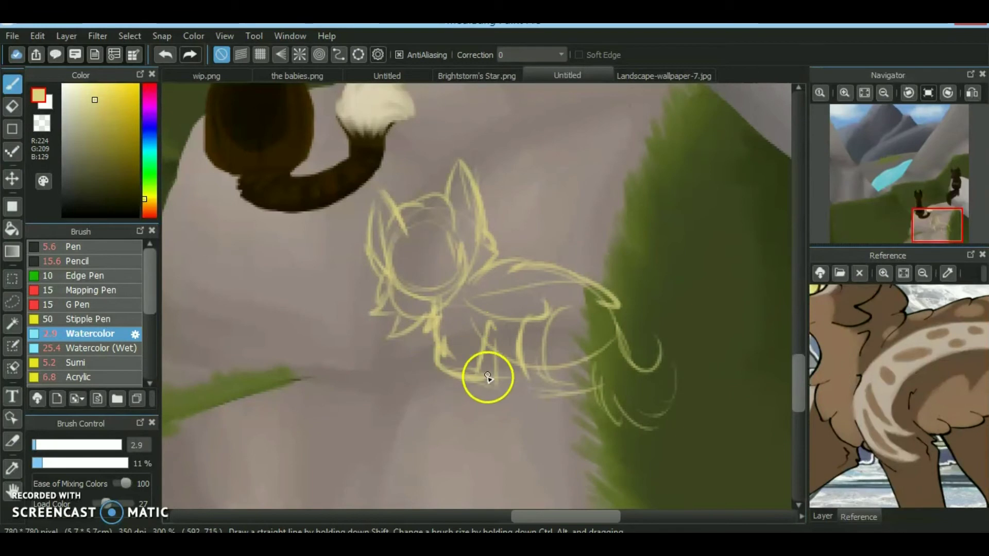
{"action": "left_click_drag", "start_coordinate": [591, 364], "coordinate": [664, 410]}
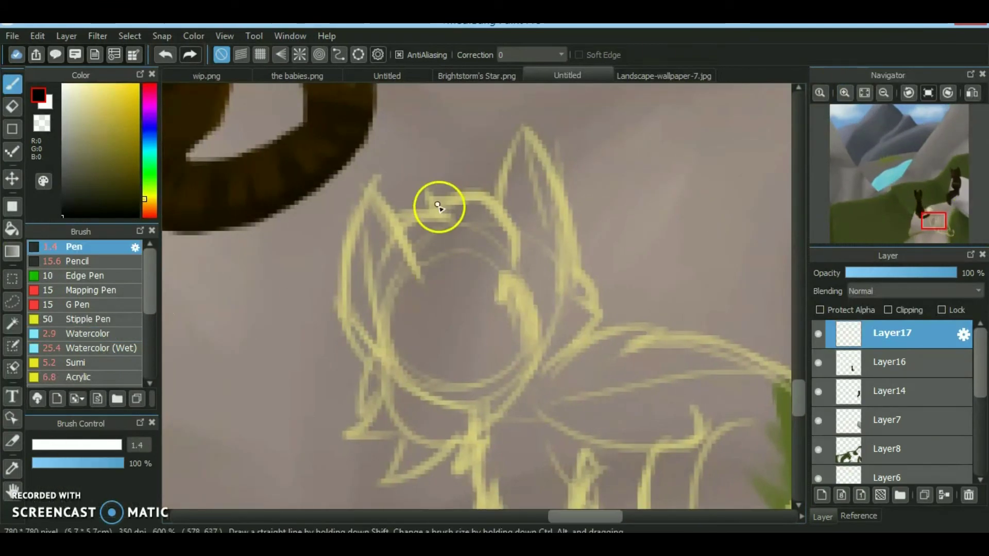
Ink the third cat's ears, inner ear fur and head tuft on Layer17 with the black Pen at size 2.5
{"action": "left_click", "coordinate": [40, 444]}
{"action": "mouse_move", "coordinate": [525, 273]}
{"action": "left_mouse_down"}
{"action": "mouse_move", "coordinate": [430, 214]}
{"action": "mouse_move", "coordinate": [464, 225]}
{"action": "left_mouse_up"}
{"action": "left_click_drag", "start_coordinate": [386, 178], "coordinate": [417, 273]}
{"action": "mouse_move", "coordinate": [378, 361]}
{"action": "left_mouse_down"}
{"action": "mouse_move", "coordinate": [384, 178]}
{"action": "mouse_move", "coordinate": [393, 199]}
{"action": "mouse_move", "coordinate": [454, 134]}
{"action": "left_mouse_up"}
{"action": "key", "text": "h"}
{"action": "left_click", "coordinate": [942, 97]}
{"action": "left_click_drag", "start_coordinate": [384, 180], "coordinate": [419, 254]}
{"action": "left_click_drag", "start_coordinate": [502, 134], "coordinate": [545, 227]}
{"action": "left_click_drag", "start_coordinate": [539, 175], "coordinate": [559, 222]}
Ink the side of the third cat's face and the jagged cheek and chin fur in black on Layer17
{"action": "key", "text": "x"}
{"action": "left_click_drag", "start_coordinate": [516, 260], "coordinate": [516, 351]}
{"action": "mouse_move", "coordinate": [382, 361]}
{"action": "left_mouse_down"}
{"action": "mouse_move", "coordinate": [433, 433]}
{"action": "mouse_move", "coordinate": [465, 445]}
{"action": "left_mouse_up"}
{"action": "left_click_drag", "start_coordinate": [511, 390], "coordinate": [489, 427]}
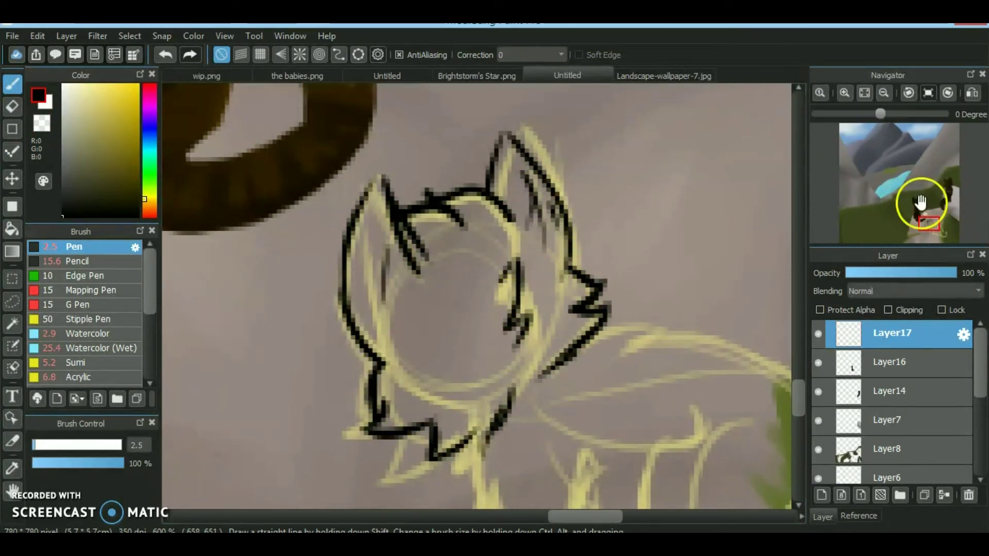
Ink the third cat's back, chest fur, legs, haunch and tail outline in black on Layer17, tracing the yellow sketch
{"action": "left_click_drag", "start_coordinate": [922, 204], "coordinate": [926, 212]}
{"action": "mouse_move", "coordinate": [371, 270]}
{"action": "left_mouse_down"}
{"action": "mouse_move", "coordinate": [380, 325]}
{"action": "mouse_move", "coordinate": [484, 321]}
{"action": "left_mouse_up"}
{"action": "left_click_drag", "start_coordinate": [530, 144], "coordinate": [751, 221]}
{"action": "left_click_drag", "start_coordinate": [937, 229], "coordinate": [946, 231]}
{"action": "mouse_move", "coordinate": [389, 195]}
{"action": "left_mouse_down"}
{"action": "mouse_move", "coordinate": [335, 258]}
{"action": "mouse_move", "coordinate": [337, 337]}
{"action": "mouse_move", "coordinate": [371, 376]}
{"action": "mouse_move", "coordinate": [447, 348]}
{"action": "left_mouse_up"}
{"action": "mouse_move", "coordinate": [526, 201]}
{"action": "left_mouse_down"}
{"action": "mouse_move", "coordinate": [546, 236]}
{"action": "mouse_move", "coordinate": [559, 350]}
{"action": "left_mouse_up"}
{"action": "left_click_drag", "start_coordinate": [502, 288], "coordinate": [461, 384]}
{"action": "mouse_move", "coordinate": [479, 382]}
{"action": "left_mouse_down"}
{"action": "mouse_move", "coordinate": [563, 390]}
{"action": "mouse_move", "coordinate": [539, 384]}
{"action": "left_mouse_up"}
{"action": "left_click_drag", "start_coordinate": [541, 314], "coordinate": [592, 339]}
{"action": "left_click_drag", "start_coordinate": [946, 230], "coordinate": [933, 225]}
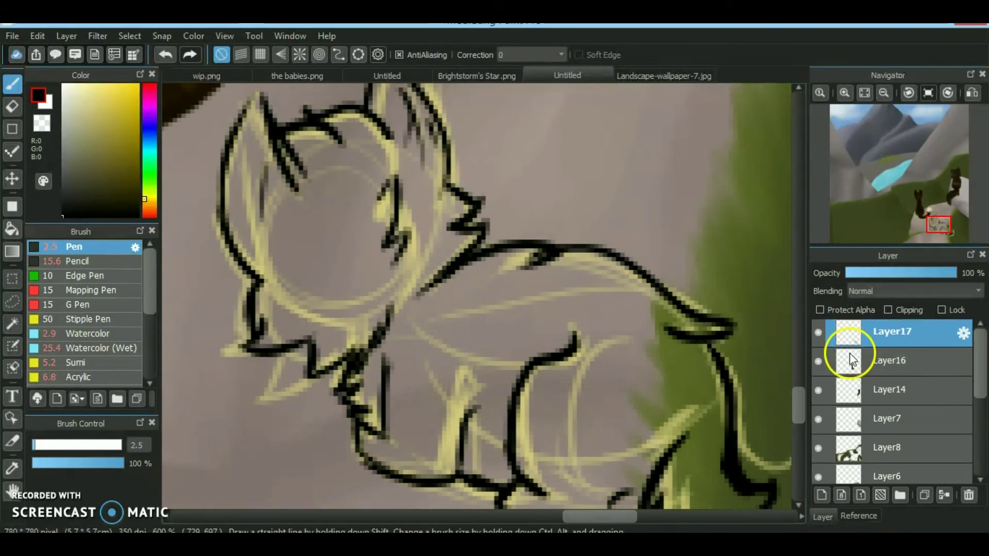
Clear the third cat's yellow sketch and rework the inked head tuft on Layer17 with the black Pen at size 1.8
{"action": "left_click", "coordinate": [892, 366]}
{"action": "left_click_drag", "start_coordinate": [360, 154], "coordinate": [747, 376]}
{"action": "scroll", "coordinate": [468, 324], "scroll_direction": "down", "scroll_amount": 2}
{"action": "left_click", "coordinate": [46, 445]}
{"action": "left_click", "coordinate": [892, 331]}
{"action": "left_click", "coordinate": [39, 96]}
{"action": "left_click", "coordinate": [34, 446]}
{"action": "scroll", "coordinate": [922, 221], "scroll_direction": "up", "scroll_amount": 2}
{"action": "mouse_move", "coordinate": [384, 155]}
{"action": "left_mouse_down"}
{"action": "mouse_move", "coordinate": [386, 220]}
{"action": "mouse_move", "coordinate": [407, 246]}
{"action": "left_mouse_up"}
{"action": "left_click", "coordinate": [857, 360]}
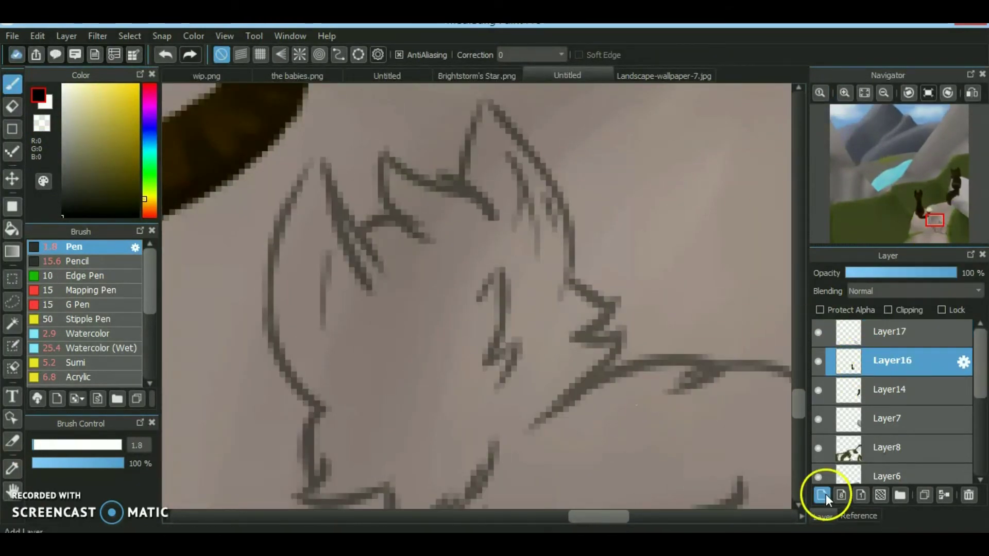
Add layers beneath the line art and fill the third cat's head and body brown (RGB 101, 74, 55) with the Pen at size 9.8 on Layer19
{"action": "left_click", "coordinate": [821, 495]}
{"action": "left_click", "coordinate": [821, 495]}
{"action": "left_click", "coordinate": [859, 516]}
{"action": "left_click", "coordinate": [823, 516]}
{"action": "mouse_move", "coordinate": [361, 419]}
{"action": "left_mouse_down"}
{"action": "mouse_move", "coordinate": [309, 325]}
{"action": "mouse_move", "coordinate": [302, 218]}
{"action": "mouse_move", "coordinate": [407, 298]}
{"action": "mouse_move", "coordinate": [388, 192]}
{"action": "mouse_move", "coordinate": [494, 261]}
{"action": "mouse_move", "coordinate": [534, 203]}
{"action": "mouse_move", "coordinate": [490, 193]}
{"action": "mouse_move", "coordinate": [538, 346]}
{"action": "mouse_move", "coordinate": [563, 326]}
{"action": "mouse_move", "coordinate": [603, 380]}
{"action": "mouse_move", "coordinate": [499, 425]}
{"action": "mouse_move", "coordinate": [315, 274]}
{"action": "mouse_move", "coordinate": [307, 353]}
{"action": "mouse_move", "coordinate": [375, 386]}
{"action": "left_mouse_up"}
{"action": "scroll", "coordinate": [313, 293], "scroll_direction": "down", "scroll_amount": 3}
{"action": "scroll", "coordinate": [274, 302], "scroll_direction": "down", "scroll_amount": 2}
{"action": "scroll", "coordinate": [274, 302], "scroll_direction": "right", "scroll_amount": 3}
{"action": "mouse_move", "coordinate": [274, 302]}
{"action": "left_mouse_down"}
{"action": "mouse_move", "coordinate": [305, 302]}
{"action": "mouse_move", "coordinate": [437, 193]}
{"action": "mouse_move", "coordinate": [281, 360]}
{"action": "mouse_move", "coordinate": [404, 355]}
{"action": "mouse_move", "coordinate": [397, 371]}
{"action": "mouse_move", "coordinate": [474, 456]}
{"action": "mouse_move", "coordinate": [673, 376]}
{"action": "mouse_move", "coordinate": [543, 194]}
{"action": "left_mouse_up"}
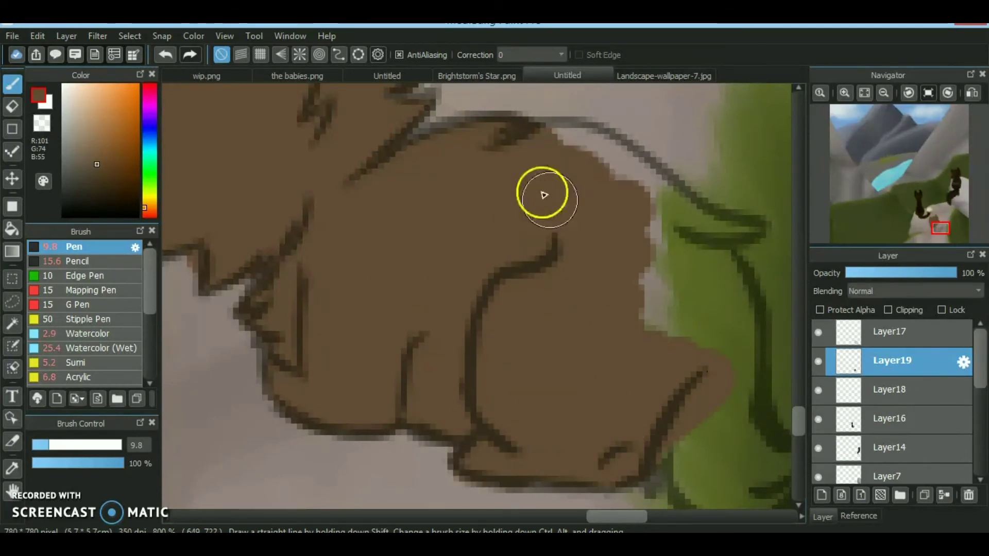
Fill the third cat's rump and tail with the same brown on Layer19, keeping the colour inside the outline
{"action": "left_click", "coordinate": [944, 227]}
{"action": "mouse_move", "coordinate": [387, 211]}
{"action": "left_mouse_down"}
{"action": "mouse_move", "coordinate": [379, 415]}
{"action": "mouse_move", "coordinate": [410, 391]}
{"action": "mouse_move", "coordinate": [348, 203]}
{"action": "mouse_move", "coordinate": [397, 438]}
{"action": "left_mouse_up"}
{"action": "left_click", "coordinate": [948, 227]}
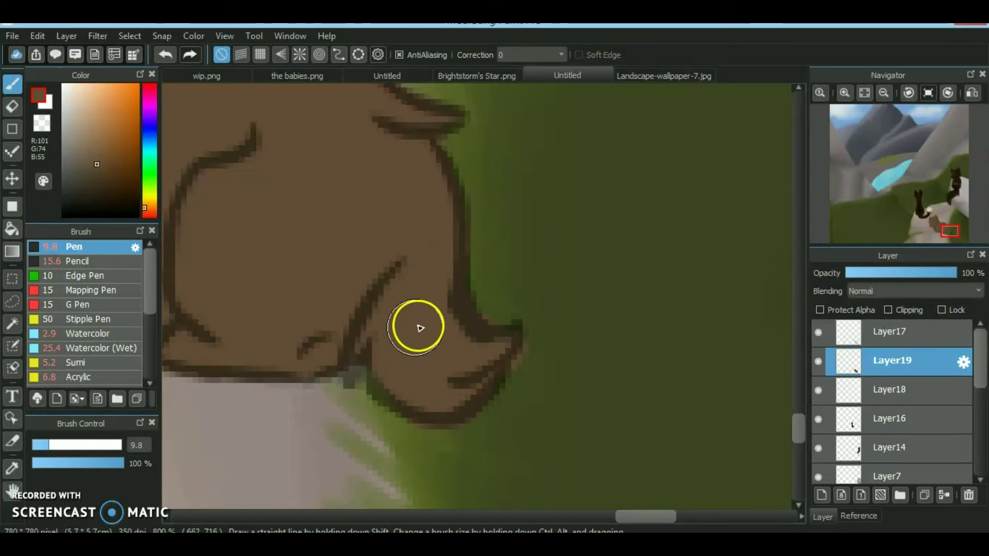
{"action": "left_click_drag", "start_coordinate": [502, 306], "coordinate": [367, 410]}
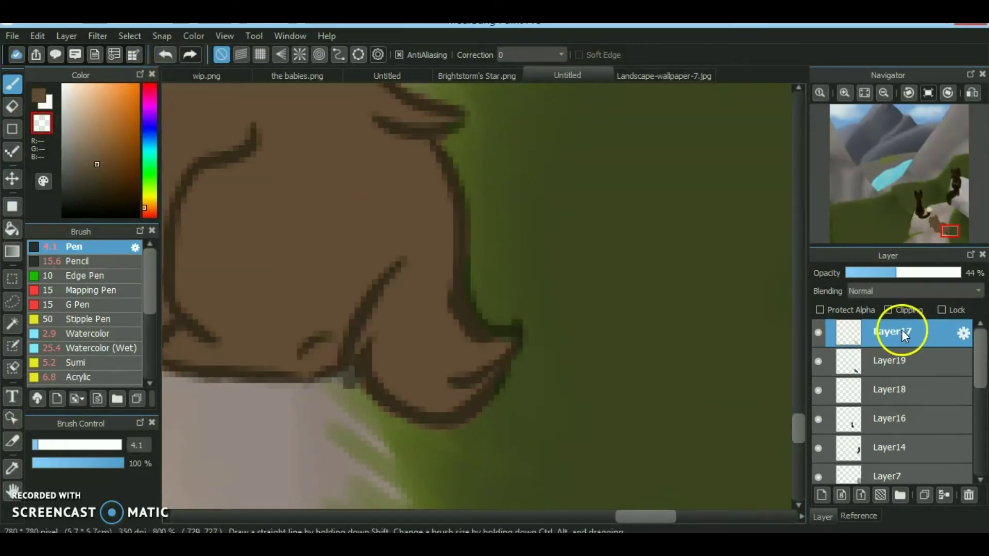
Paint light-brown (RGB 146, 112, 88) spots on the third cat's shoulder and back with Watercolor on Layer19, following the reference
{"action": "left_click", "coordinate": [817, 390]}
{"action": "left_click", "coordinate": [933, 219]}
{"action": "left_click", "coordinate": [859, 516]}
{"action": "left_click_drag", "start_coordinate": [865, 426], "coordinate": [850, 338]}
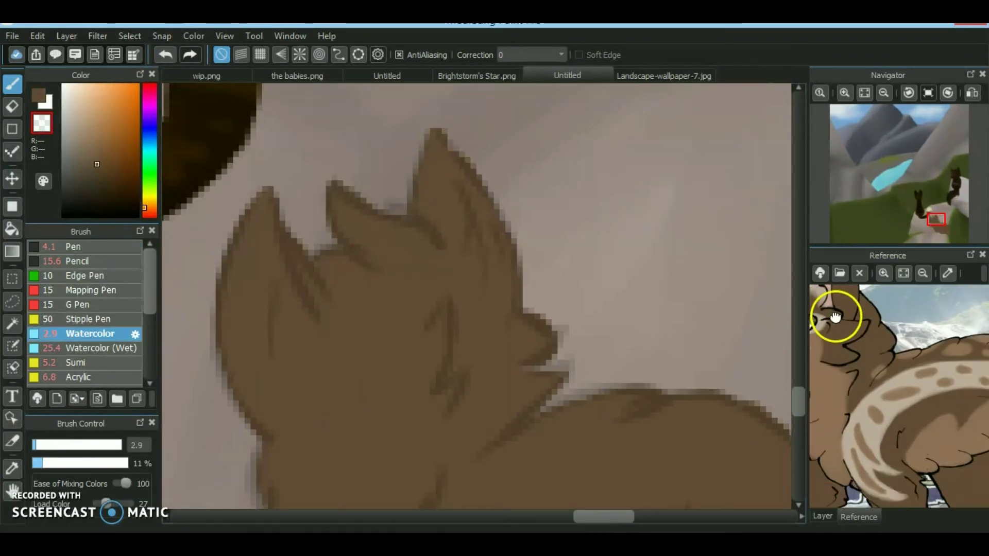
{"action": "left_click", "coordinate": [822, 516]}
{"action": "left_click_drag", "start_coordinate": [789, 466], "coordinate": [724, 276]}
{"action": "left_click", "coordinate": [370, 331], "text": "alt"}
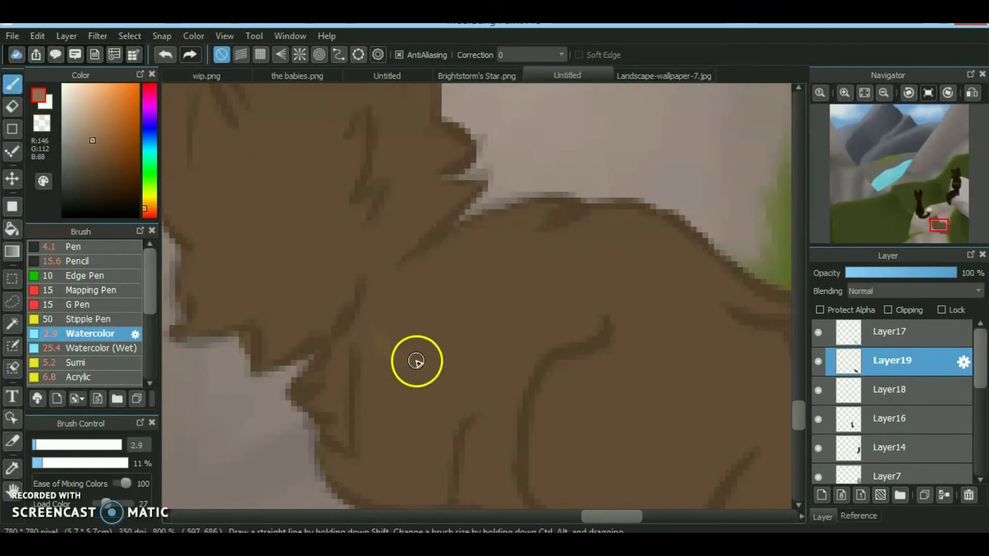
{"action": "left_click", "coordinate": [858, 516]}
{"action": "left_click", "coordinate": [400, 331]}
{"action": "left_click_drag", "start_coordinate": [431, 272], "coordinate": [466, 250]}
{"action": "left_click", "coordinate": [823, 516]}
{"action": "left_click", "coordinate": [858, 515]}
{"action": "left_click", "coordinate": [942, 225]}
{"action": "left_click", "coordinate": [487, 320]}
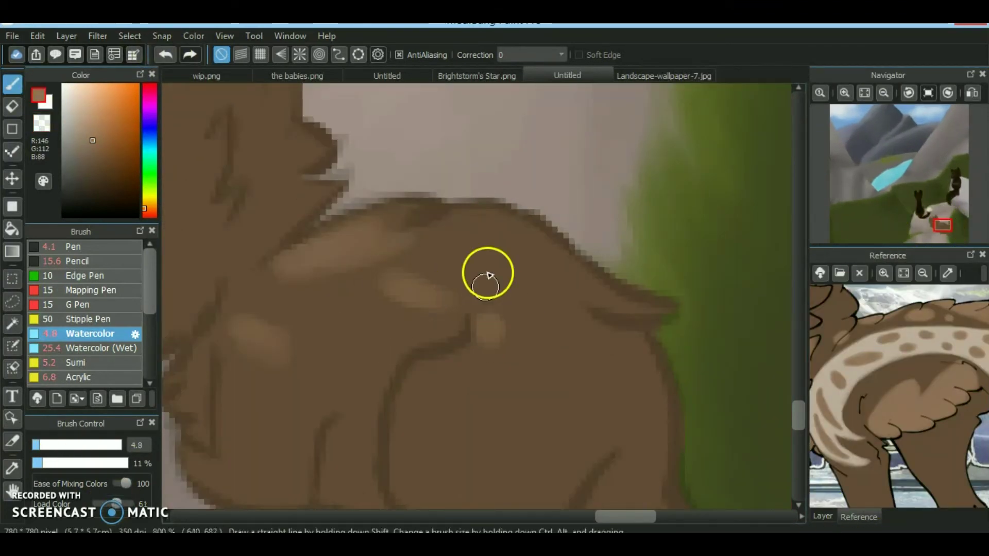
Paint the third cat's tail, rump stripe and the patch between its legs light brown with Watercolor at size 4.8
{"action": "left_click", "coordinate": [945, 230]}
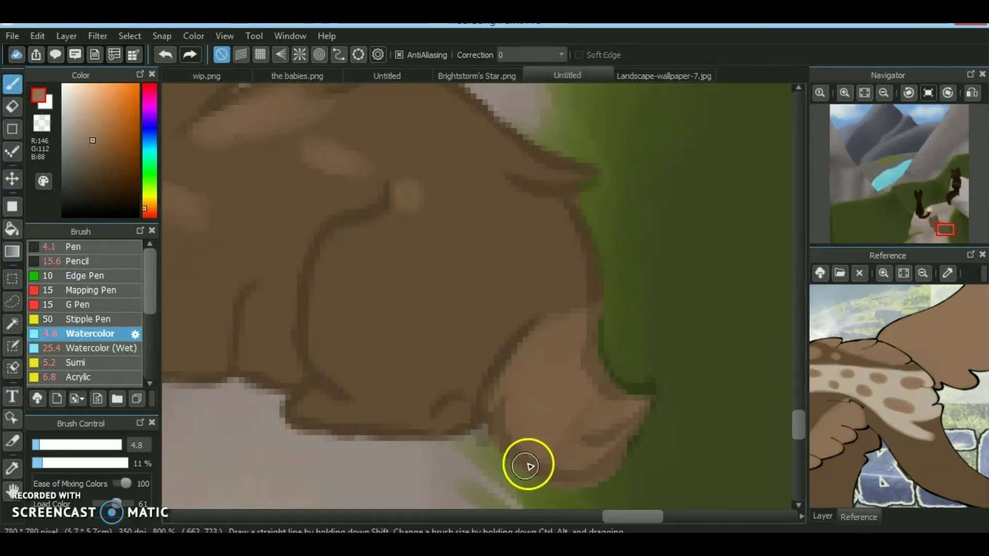
{"action": "mouse_move", "coordinate": [531, 265]}
{"action": "left_mouse_down"}
{"action": "mouse_move", "coordinate": [578, 122]}
{"action": "mouse_move", "coordinate": [578, 342]}
{"action": "mouse_move", "coordinate": [586, 283]}
{"action": "left_mouse_up"}
{"action": "left_click", "coordinate": [938, 221]}
{"action": "scroll", "coordinate": [890, 335], "scroll_direction": "up", "scroll_amount": 2}
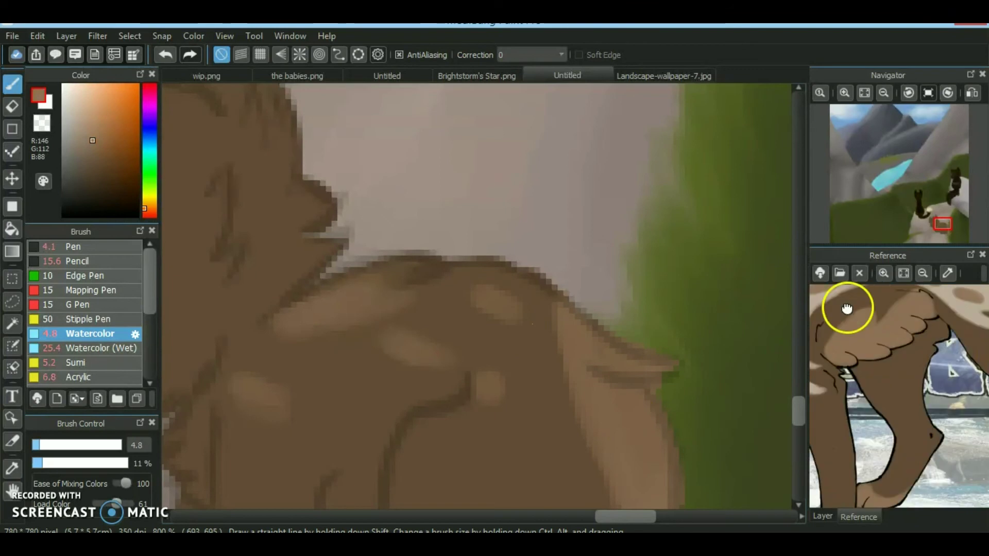
{"action": "left_click_drag", "start_coordinate": [477, 378], "coordinate": [468, 371]}
Paint the cream (RGB 190, 171, 157) band curving along the third cat's side, widening it into pointed streaks as in the reference
{"action": "left_click_drag", "start_coordinate": [896, 397], "coordinate": [814, 372]}
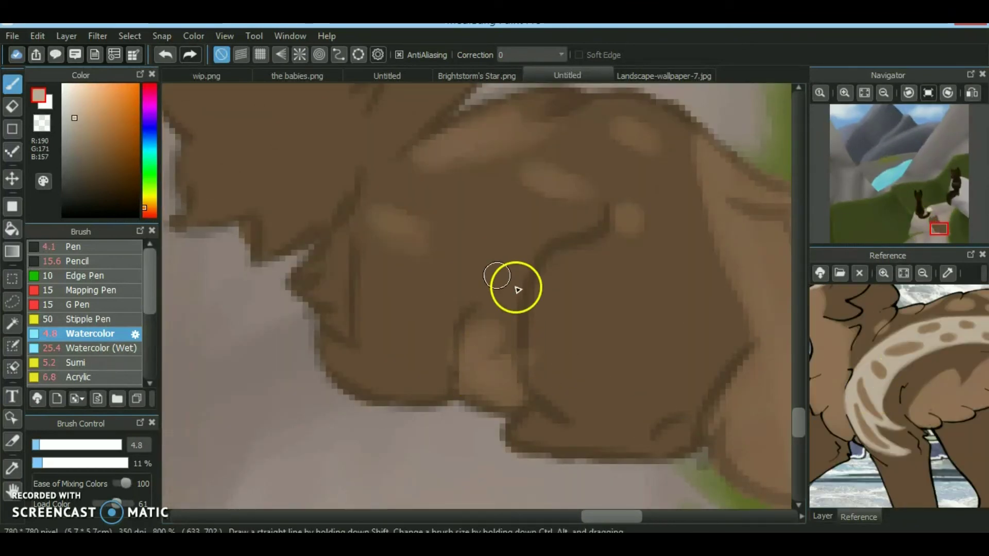
{"action": "mouse_move", "coordinate": [347, 336]}
{"action": "left_mouse_down"}
{"action": "mouse_move", "coordinate": [348, 278]}
{"action": "mouse_move", "coordinate": [376, 304]}
{"action": "mouse_move", "coordinate": [444, 236]}
{"action": "left_mouse_up"}
{"action": "key", "text": "ctrl+y"}
{"action": "key", "text": "ctrl+y"}
{"action": "key", "text": "ctrl+y"}
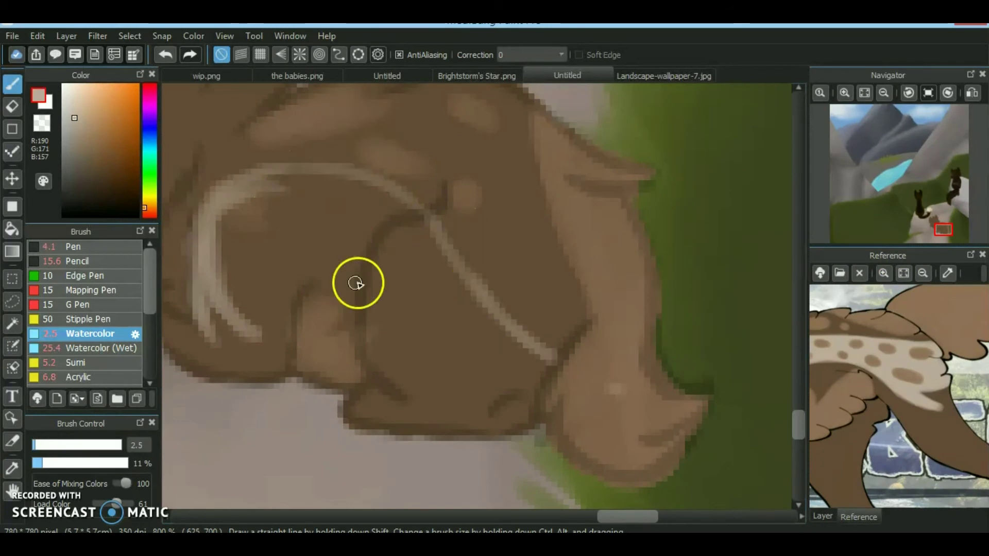
{"action": "key", "text": "ctrl+z"}
{"action": "mouse_move", "coordinate": [217, 237]}
{"action": "left_mouse_down"}
{"action": "mouse_move", "coordinate": [331, 194]}
{"action": "mouse_move", "coordinate": [453, 304]}
{"action": "mouse_move", "coordinate": [476, 309]}
{"action": "left_mouse_up"}
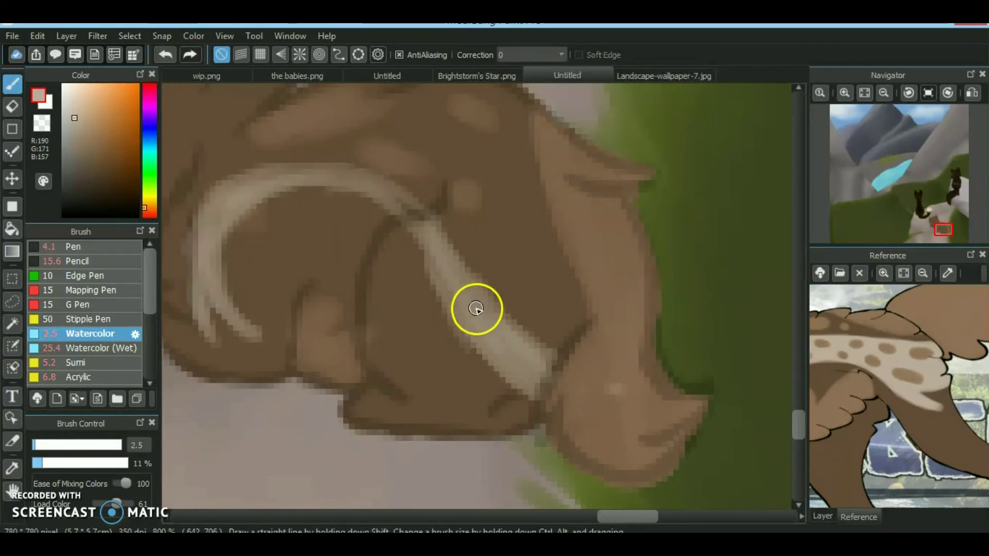
{"action": "left_click", "coordinate": [56, 460]}
{"action": "mouse_move", "coordinate": [231, 220]}
{"action": "left_mouse_down"}
{"action": "mouse_move", "coordinate": [468, 311]}
{"action": "mouse_move", "coordinate": [448, 247]}
{"action": "mouse_move", "coordinate": [476, 296]}
{"action": "left_mouse_up"}
{"action": "left_click", "coordinate": [37, 449]}
{"action": "mouse_move", "coordinate": [442, 332]}
{"action": "left_mouse_down"}
{"action": "mouse_move", "coordinate": [435, 264]}
{"action": "mouse_move", "coordinate": [420, 237]}
{"action": "left_mouse_up"}
Add brown (RGB 151, 119, 96) spots to the cream band and lighten the chest fur with Watercolor at size 2.5 and 27% opacity
{"action": "left_click", "coordinate": [909, 358]}
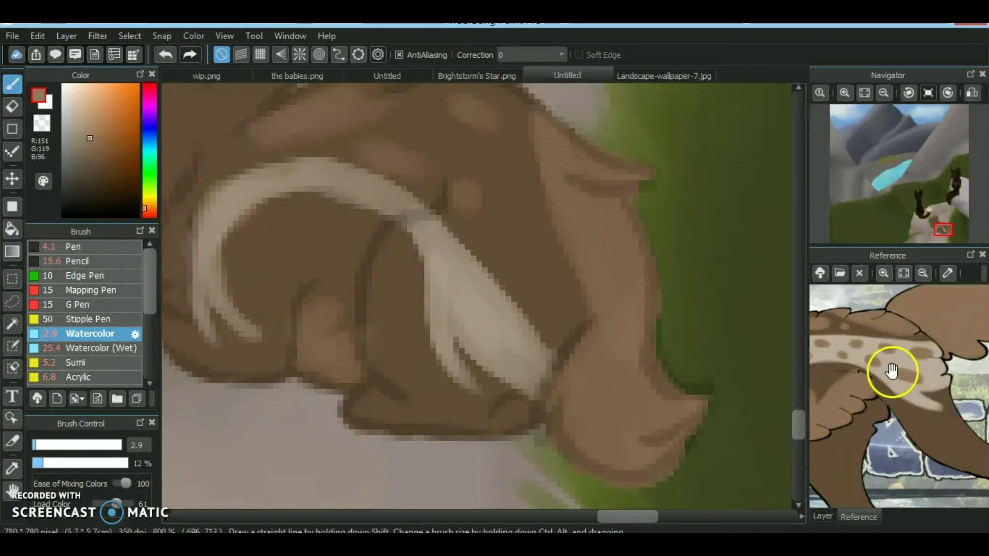
{"action": "left_click_drag", "start_coordinate": [462, 328], "coordinate": [447, 374]}
{"action": "left_click", "coordinate": [119, 504]}
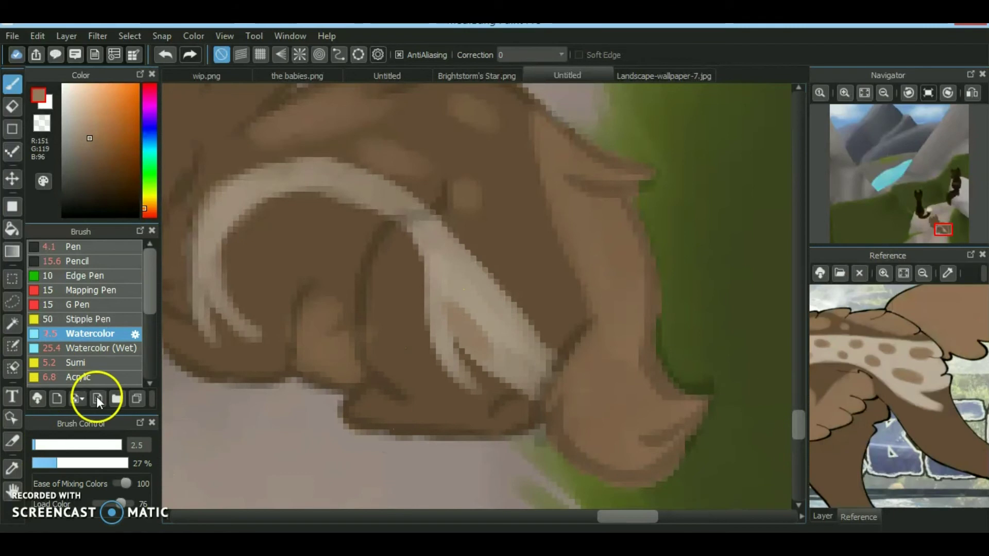
{"action": "left_click", "coordinate": [936, 229]}
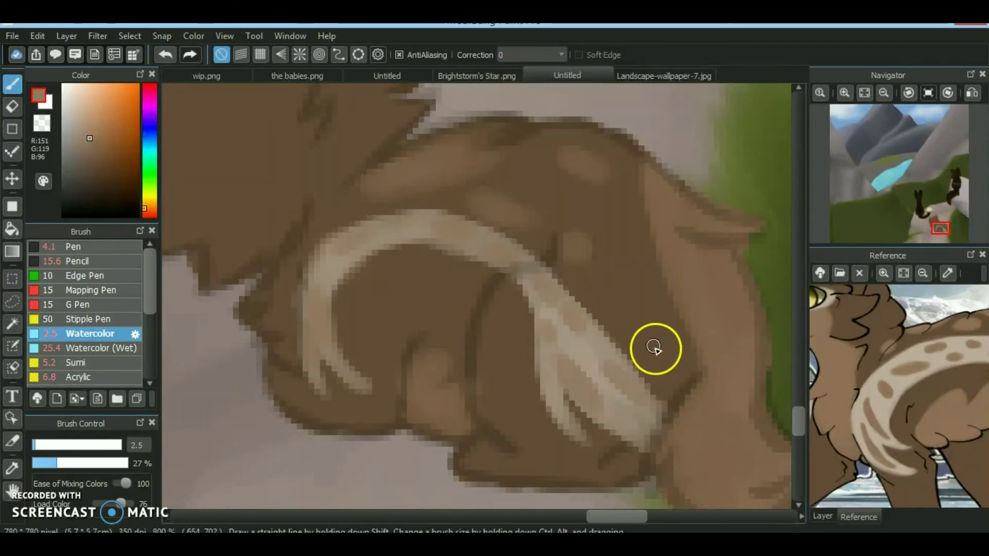
{"action": "right_click", "coordinate": [282, 318]}
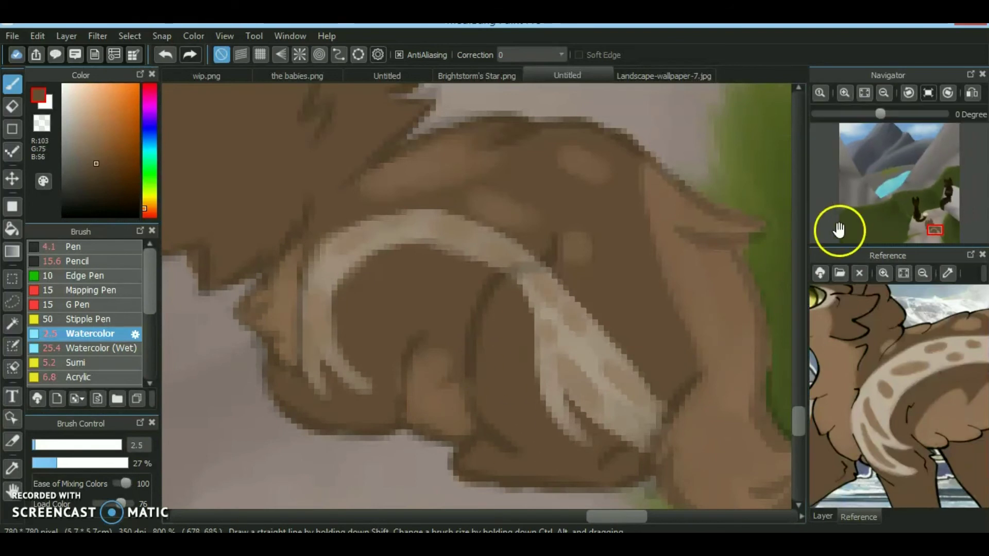
Pick the body brown for Watercolor at 11% opacity, then lower Layer17's opacity to 16% and hide that line art
{"action": "left_click", "coordinate": [845, 92]}
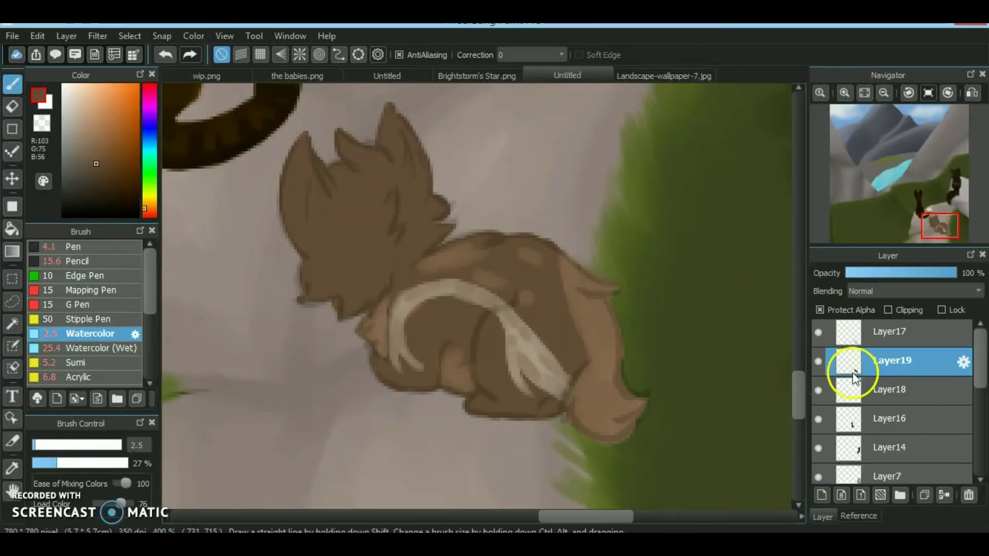
{"action": "right_click", "coordinate": [428, 268]}
{"action": "left_click", "coordinate": [845, 93]}
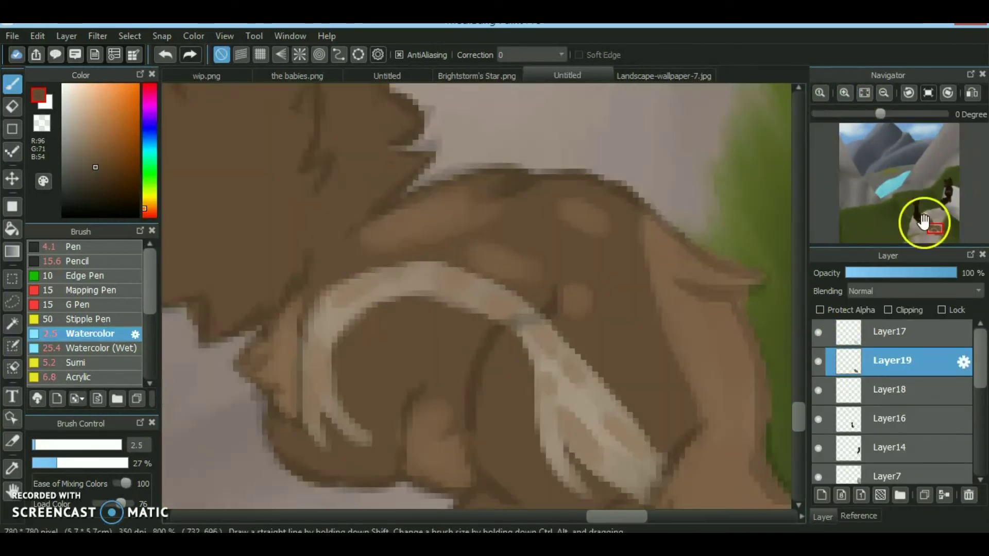
{"action": "left_click", "coordinate": [42, 464]}
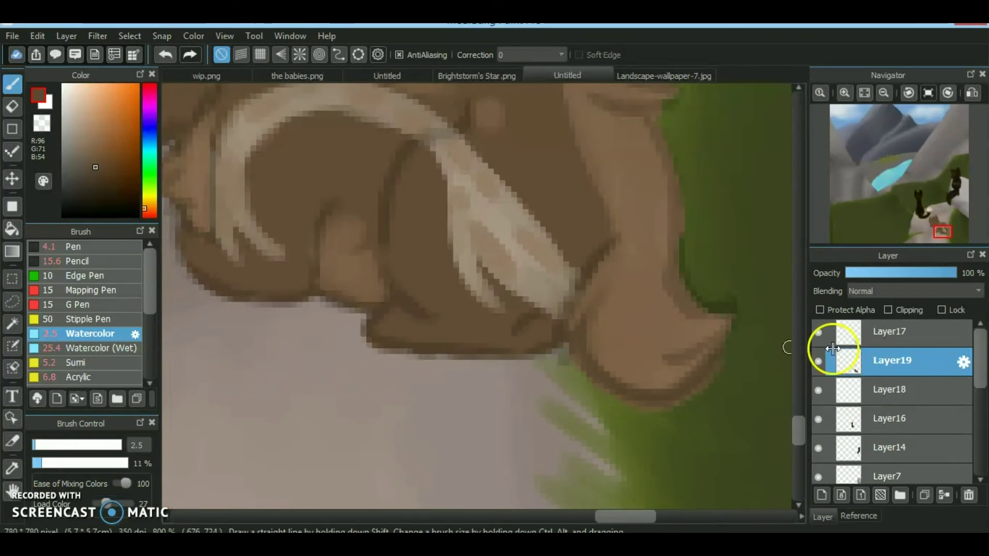
{"action": "left_click", "coordinate": [891, 332]}
{"action": "left_click", "coordinate": [851, 273]}
{"action": "left_click", "coordinate": [883, 272]}
{"action": "left_click", "coordinate": [818, 333]}
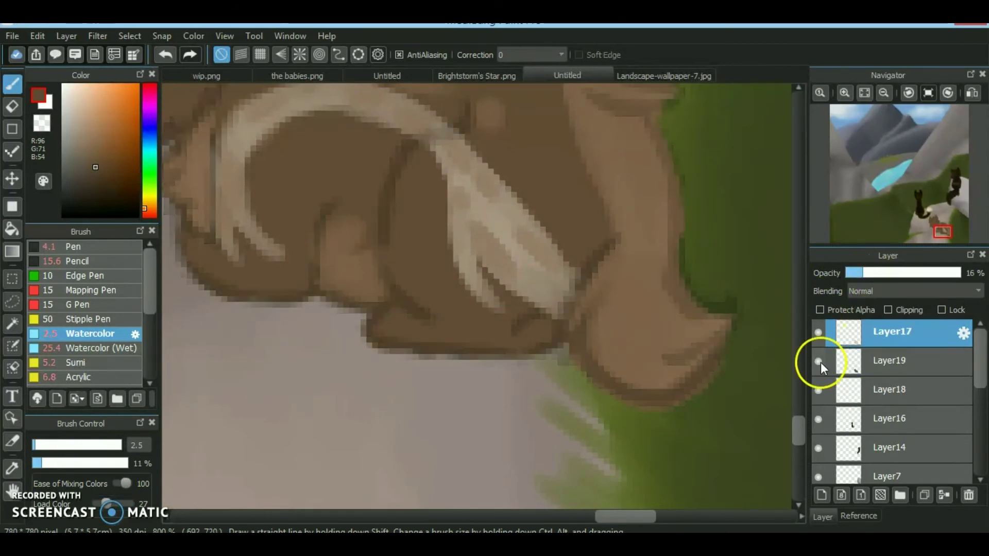
Shade the folds and underside of the third cat's tail tip in brown (RGB 96, 71, 54) with Watercolor on Layer19
{"action": "left_click", "coordinate": [825, 362]}
{"action": "left_click_drag", "start_coordinate": [699, 334], "coordinate": [658, 400]}
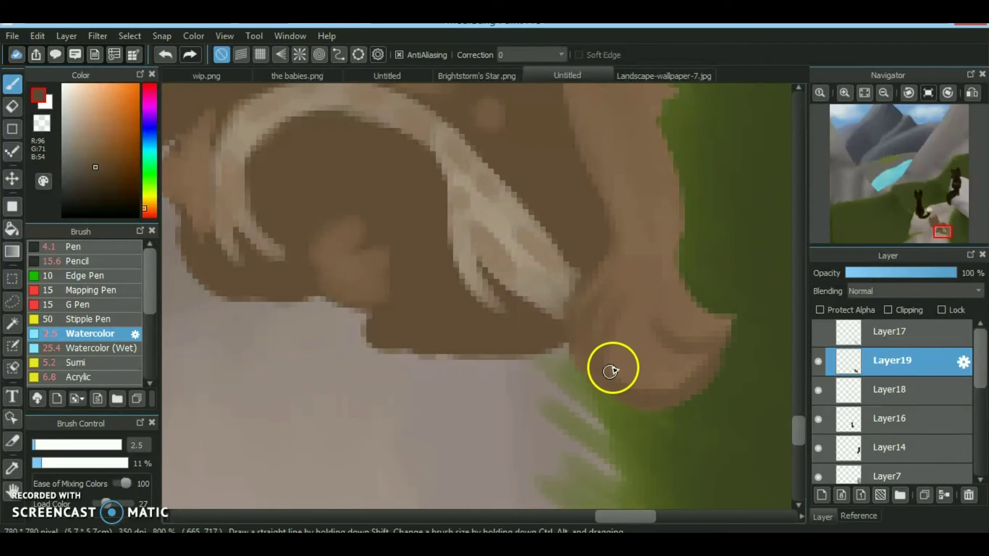
{"action": "left_click_drag", "start_coordinate": [617, 332], "coordinate": [685, 320]}
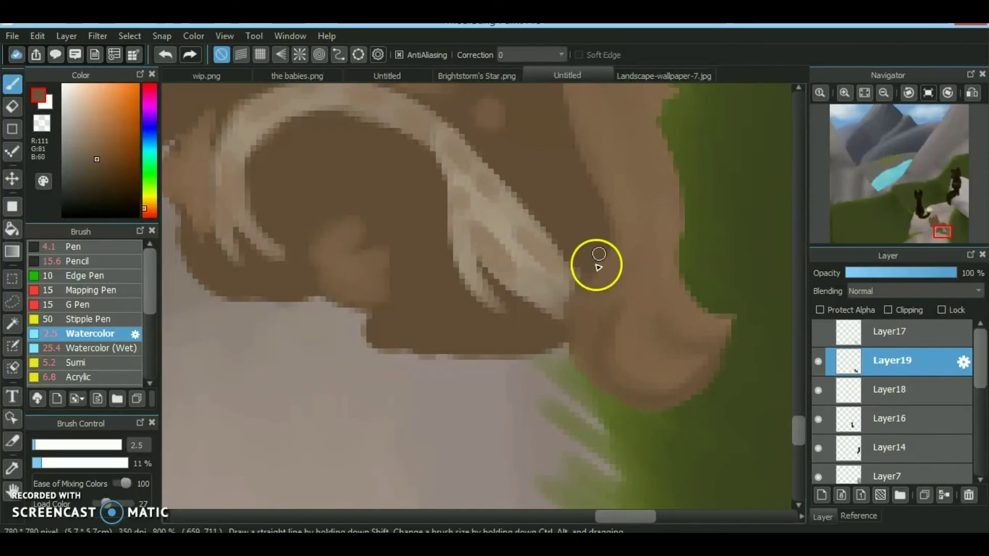
{"action": "left_click", "coordinate": [818, 332]}
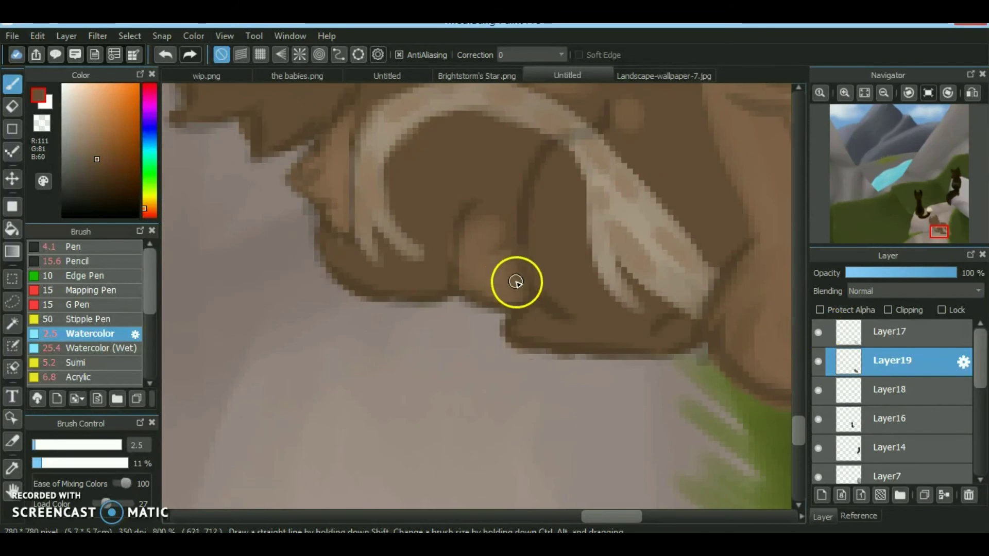
Blend the light patches on the third cat's chest and between its legs using brown (RGB 112, 82, 61), with the line art hidden
{"action": "left_click", "coordinate": [822, 334]}
{"action": "left_click_drag", "start_coordinate": [454, 190], "coordinate": [325, 146]}
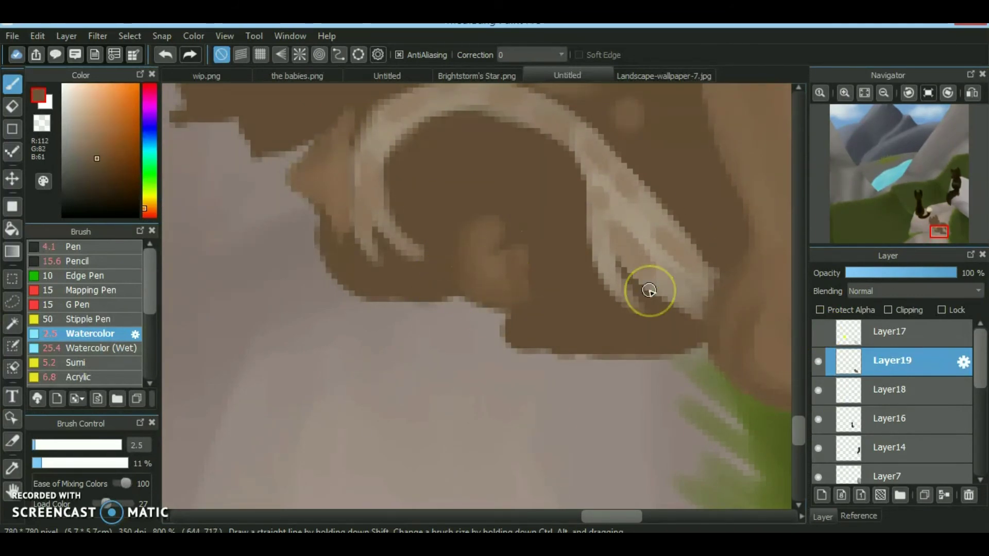
{"action": "left_click", "coordinate": [818, 333]}
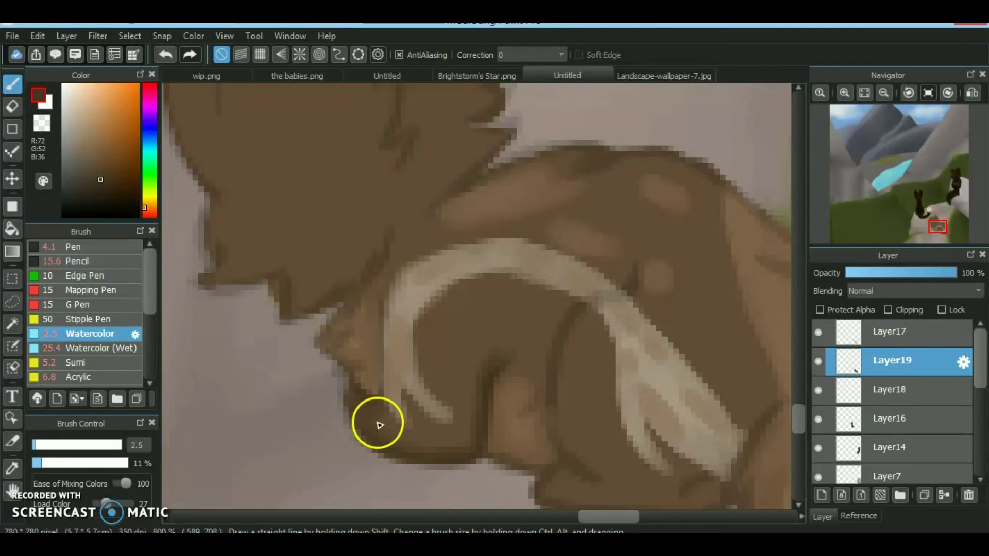
Shade the third cat's front leg, haunch and lower edges with dark brown (RGB 72, 52, 36) and soften the shading into the body colour
{"action": "left_click", "coordinate": [930, 222]}
{"action": "left_click", "coordinate": [824, 334]}
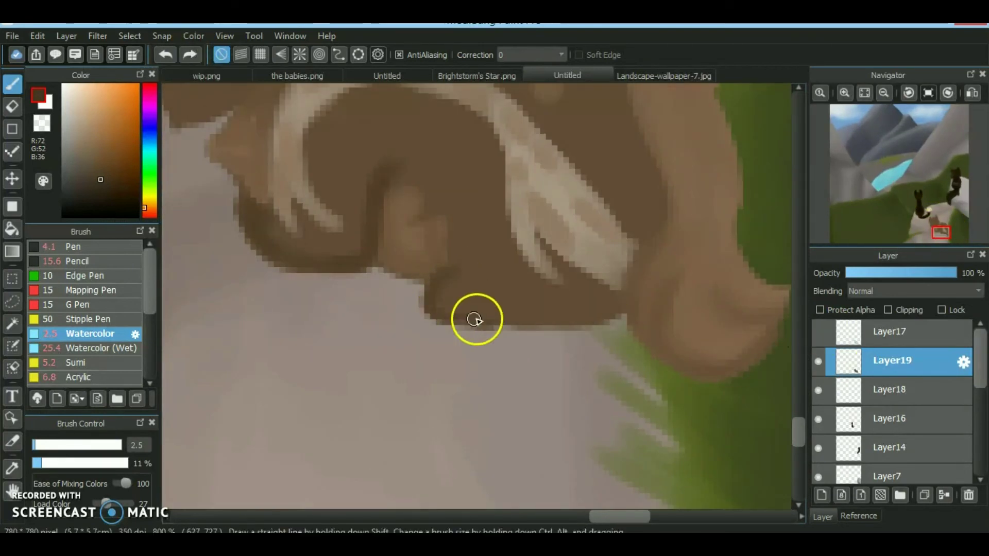
{"action": "mouse_move", "coordinate": [438, 177]}
{"action": "left_mouse_down"}
{"action": "mouse_move", "coordinate": [464, 172]}
{"action": "mouse_move", "coordinate": [392, 283]}
{"action": "left_mouse_up"}
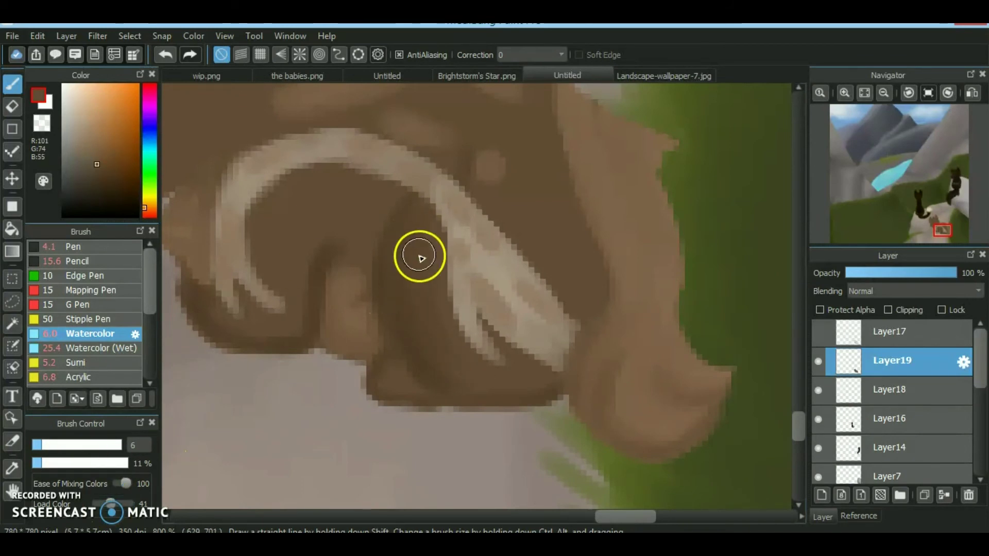
{"action": "mouse_move", "coordinate": [489, 404]}
{"action": "left_mouse_down"}
{"action": "mouse_move", "coordinate": [161, 48]}
{"action": "mouse_move", "coordinate": [404, 381]}
{"action": "left_mouse_up"}
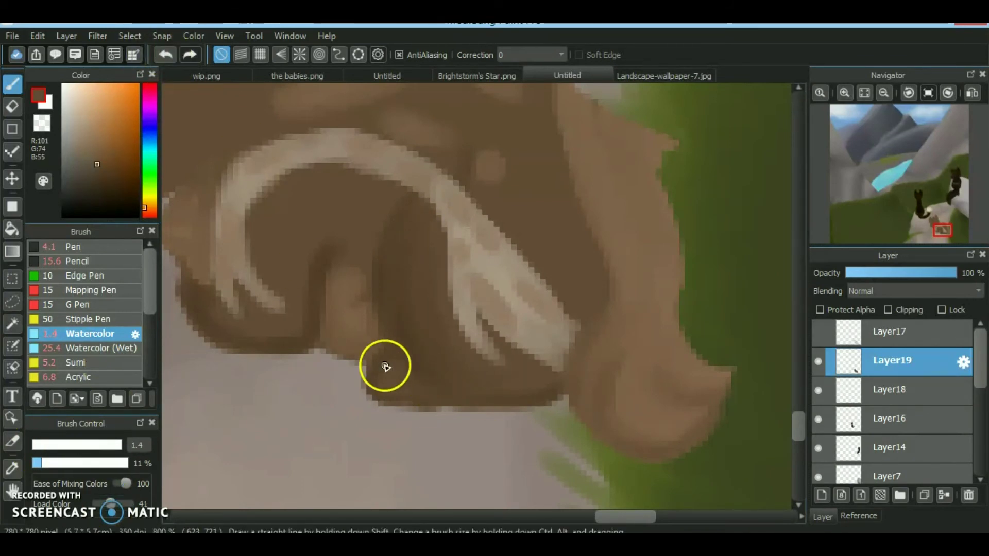
{"action": "left_click_drag", "start_coordinate": [382, 320], "coordinate": [379, 249]}
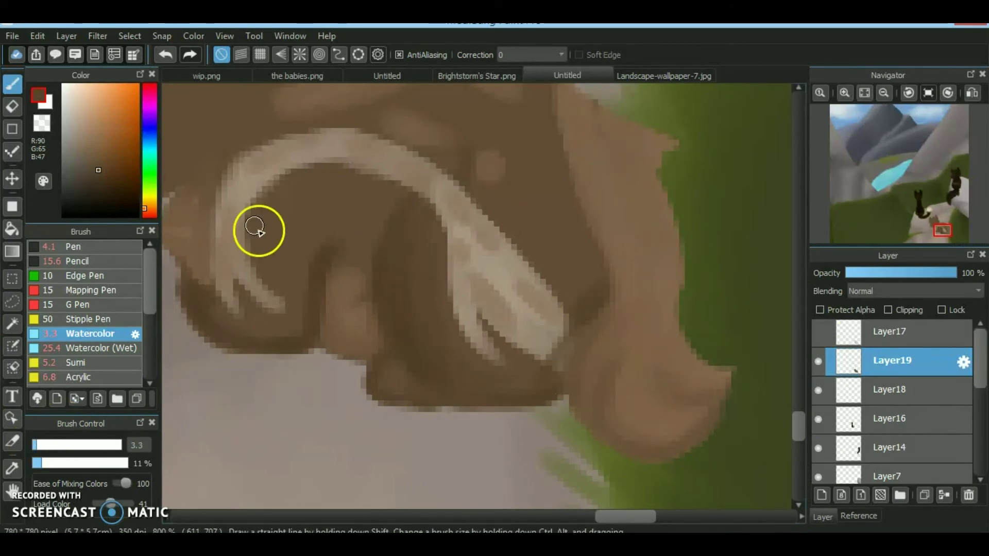
Blend shading along the third cat's rump and upper tail with Watercolor in brown (RGB 129, 97, 74) at size 2.5
{"action": "left_click_drag", "start_coordinate": [938, 223], "coordinate": [936, 225]}
{"action": "left_click_drag", "start_coordinate": [787, 244], "coordinate": [695, 276]}
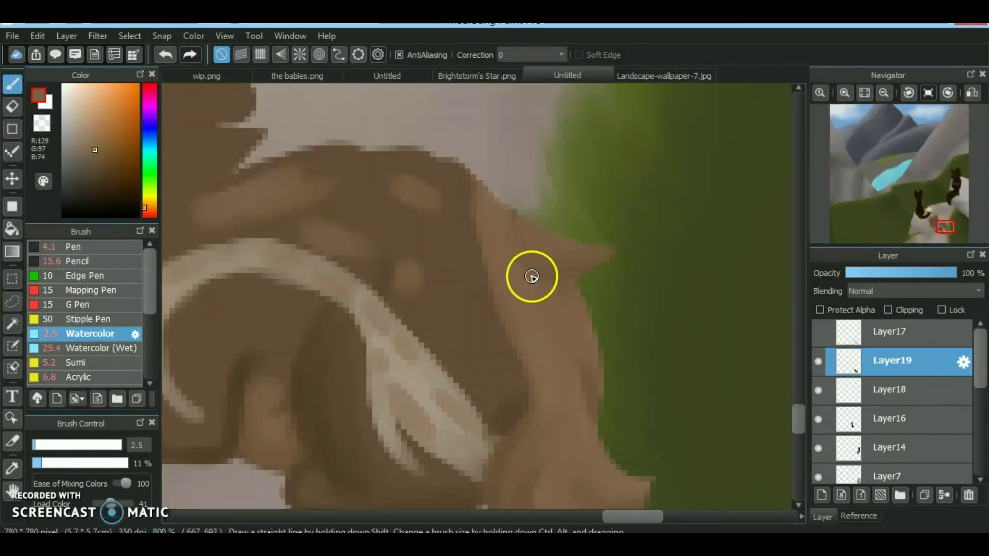
{"action": "mouse_move", "coordinate": [298, 410]}
{"action": "left_mouse_down"}
{"action": "mouse_move", "coordinate": [617, 285]}
{"action": "mouse_move", "coordinate": [620, 296]}
{"action": "left_mouse_up"}
Shade the third cat's cheek fur and neck in dark brown (RGB 74, 52, 36), protecting Layer19's alpha and hiding the line art
{"action": "left_click", "coordinate": [819, 331]}
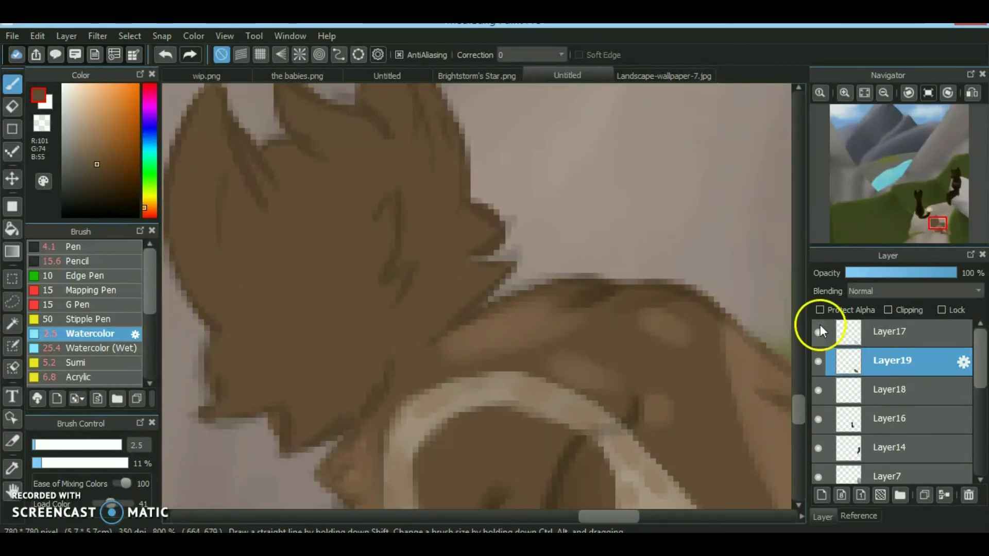
{"action": "left_click_drag", "start_coordinate": [406, 364], "coordinate": [414, 267]}
{"action": "left_click_drag", "start_coordinate": [400, 221], "coordinate": [399, 327]}
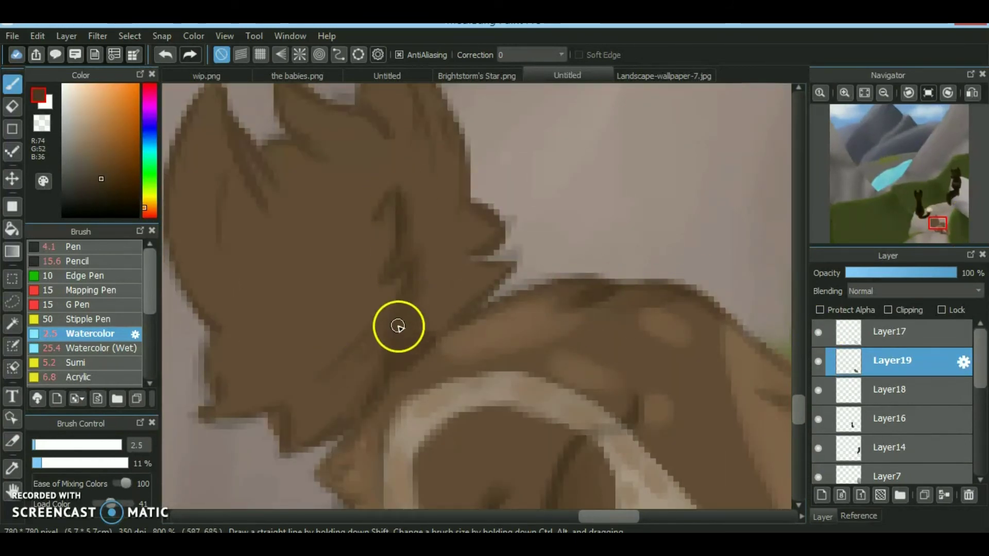
{"action": "left_click", "coordinate": [819, 310]}
{"action": "left_click", "coordinate": [819, 332]}
{"action": "left_click_drag", "start_coordinate": [461, 264], "coordinate": [503, 255]}
Shade the third cat's inner ears, head tuft and cheek line in dark brown with Watercolor at size 2.5 on Layer19
{"action": "scroll", "coordinate": [531, 222], "scroll_direction": "up", "scroll_amount": 2}
{"action": "scroll", "coordinate": [567, 206], "scroll_direction": "left", "scroll_amount": 3}
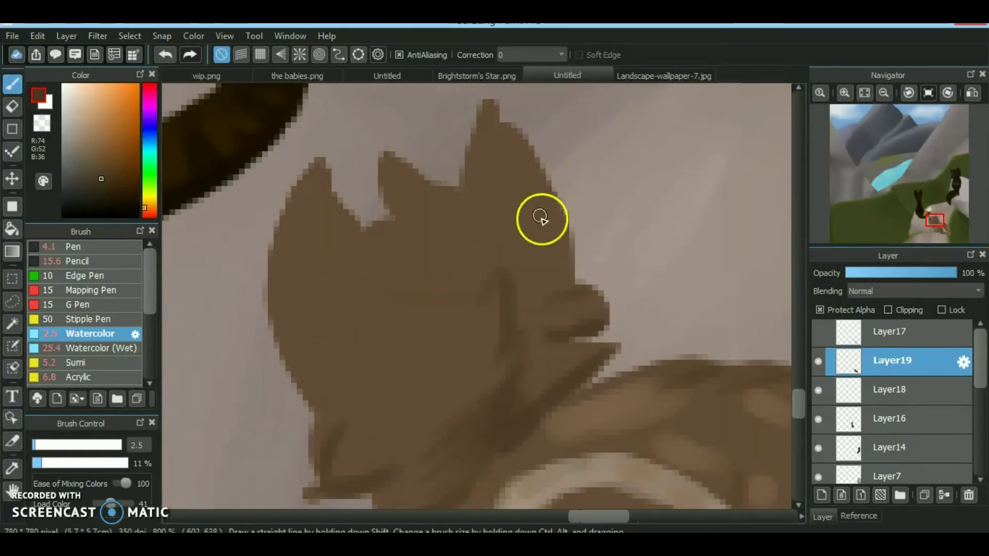
{"action": "left_click_drag", "start_coordinate": [318, 226], "coordinate": [332, 327]}
{"action": "left_click_drag", "start_coordinate": [333, 292], "coordinate": [350, 288]}
{"action": "left_click_drag", "start_coordinate": [435, 236], "coordinate": [478, 217]}
{"action": "left_click_drag", "start_coordinate": [495, 291], "coordinate": [510, 353]}
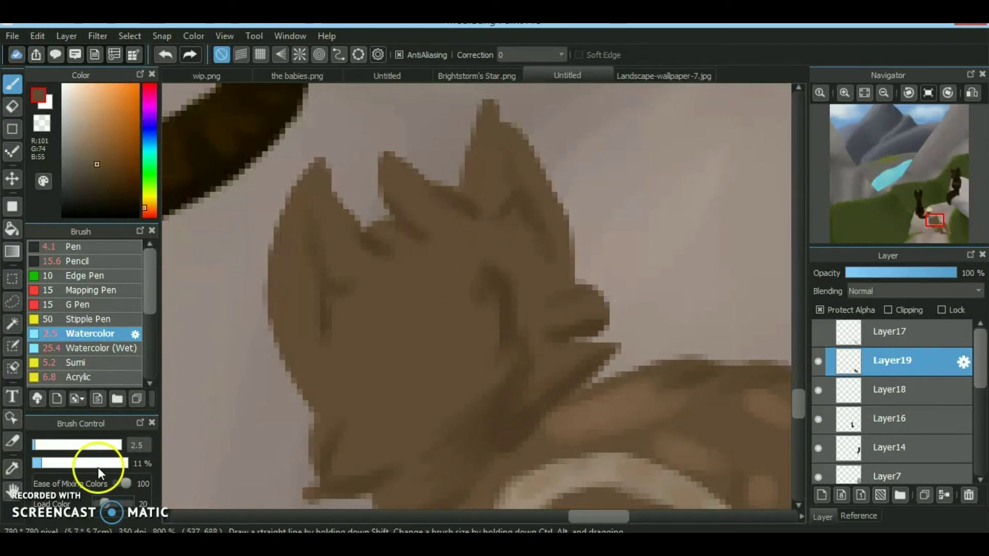
Turn off Layer19's alpha protection and extend the third cat's cheek fur and head tuft with Watercolor at size 3.7
{"action": "left_click", "coordinate": [820, 310]}
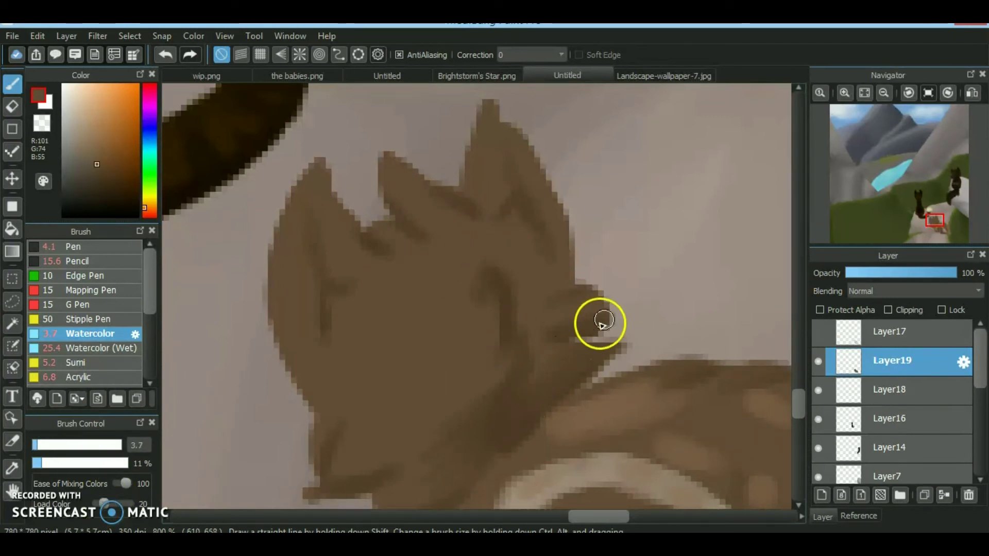
{"action": "left_click_drag", "start_coordinate": [526, 215], "coordinate": [517, 250]}
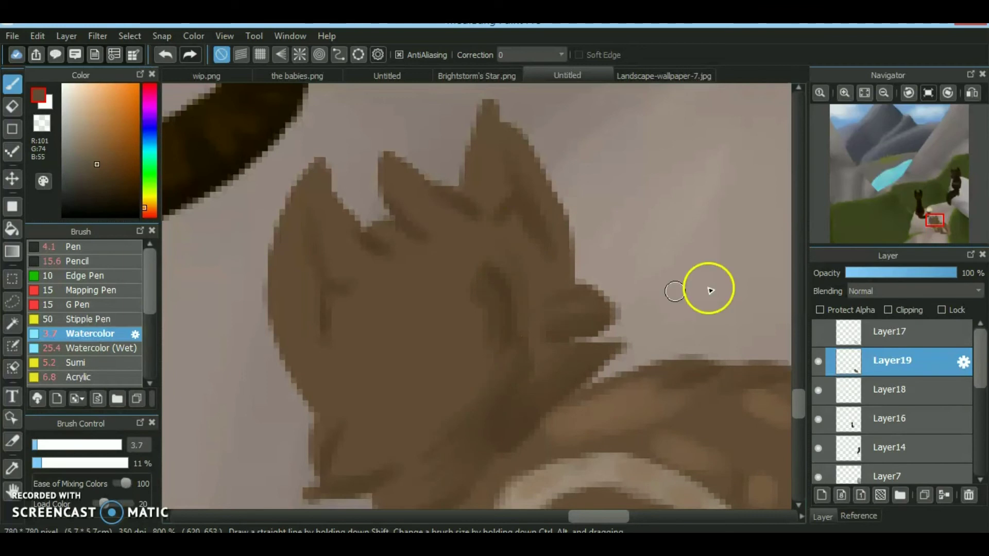
{"action": "scroll", "coordinate": [516, 421], "scroll_direction": "down", "scroll_amount": 2}
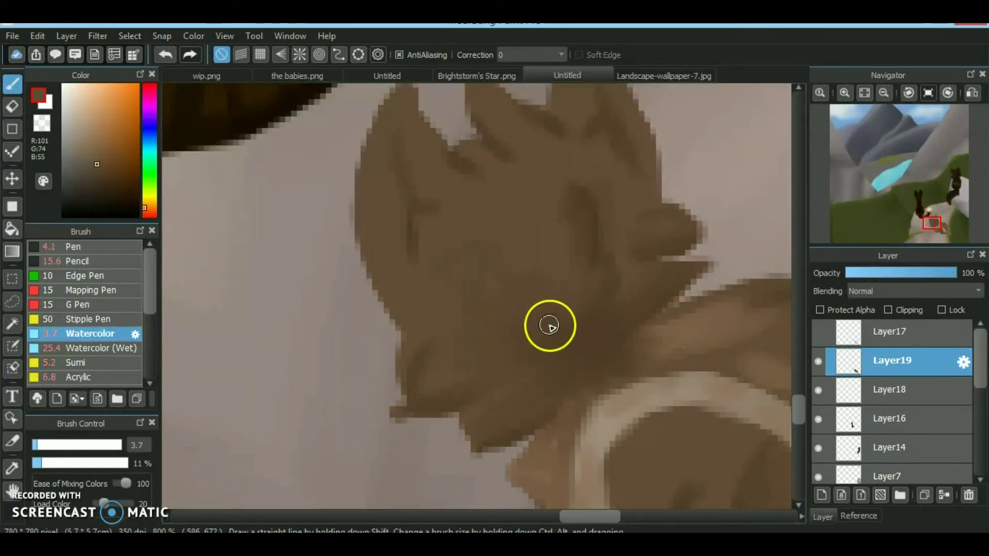
{"action": "left_click", "coordinate": [619, 348], "text": "alt"}
{"action": "left_click", "coordinate": [411, 199], "text": "alt"}
{"action": "left_click", "coordinate": [922, 221]}
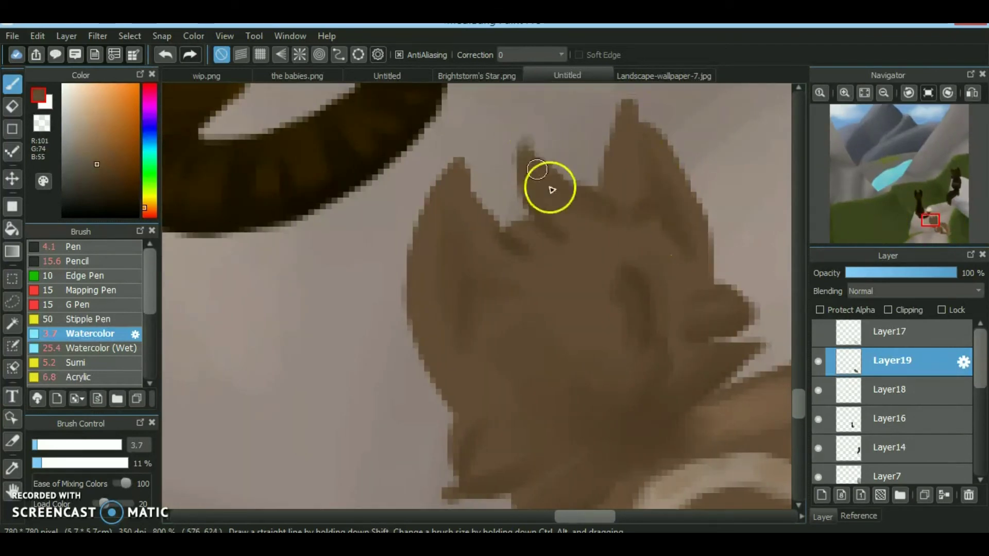
{"action": "left_click_drag", "start_coordinate": [922, 222], "coordinate": [938, 230]}
Blend the pale stripe markings on the third cat's legs and haunch with sampled browns, using Watercolor at size 2.5
{"action": "left_click", "coordinate": [446, 137], "text": "alt"}
{"action": "left_click", "coordinate": [34, 446]}
{"action": "left_click", "coordinate": [533, 149], "text": "alt"}
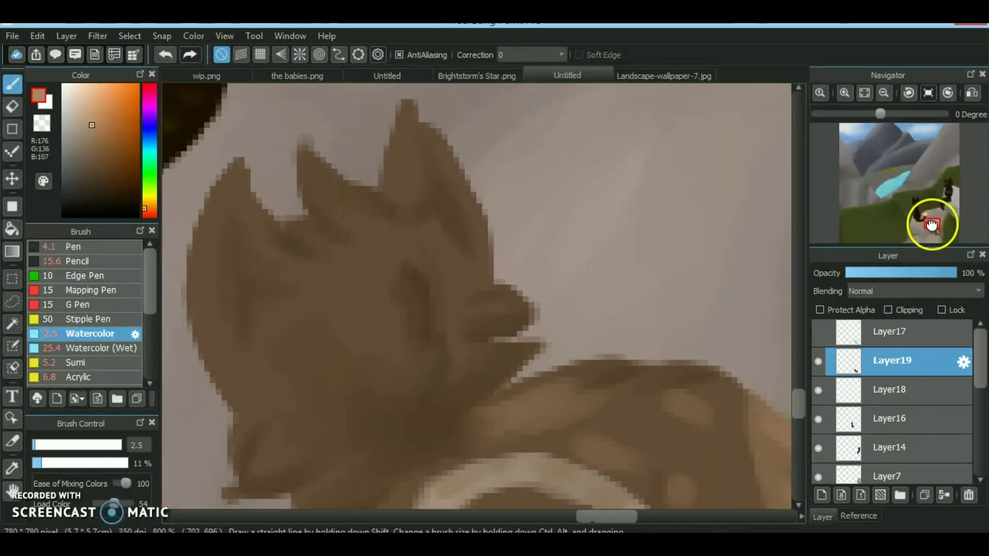
{"action": "left_click_drag", "start_coordinate": [927, 222], "coordinate": [941, 224]}
{"action": "left_click", "coordinate": [90, 157]}
{"action": "left_click_drag", "start_coordinate": [940, 224], "coordinate": [932, 229]}
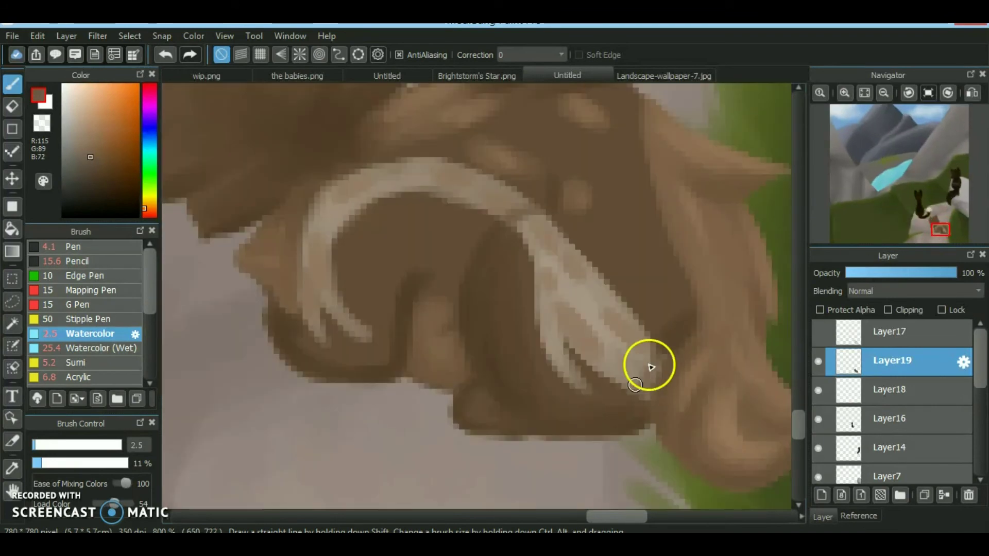
{"action": "left_click", "coordinate": [333, 226], "text": "alt"}
{"action": "left_click_drag", "start_coordinate": [113, 502], "coordinate": [100, 502]}
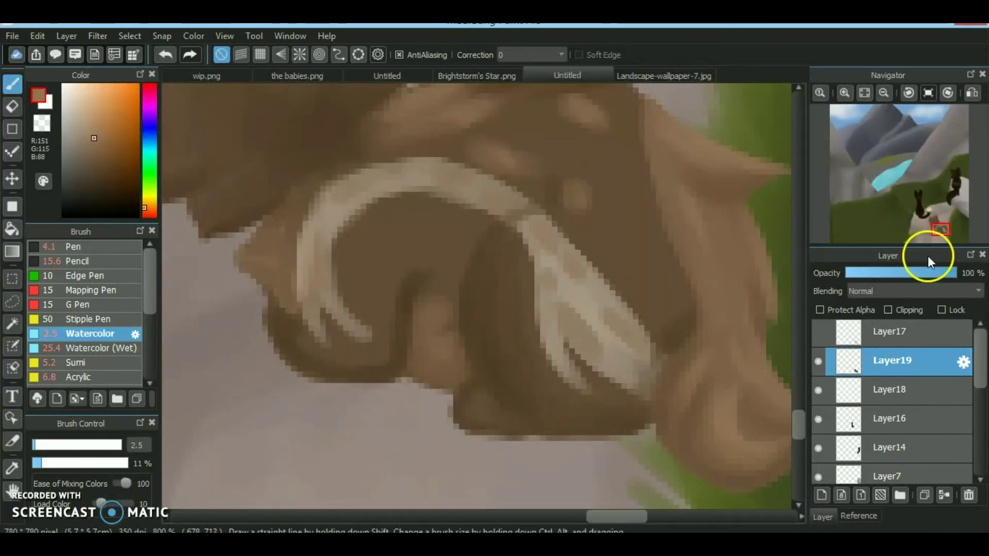
Brush lighter brown (RGB 138, 102, 74 and 114, 83, 60) along the third cat's cheek, ears and head edges
{"action": "left_click_drag", "start_coordinate": [940, 229], "coordinate": [946, 228]}
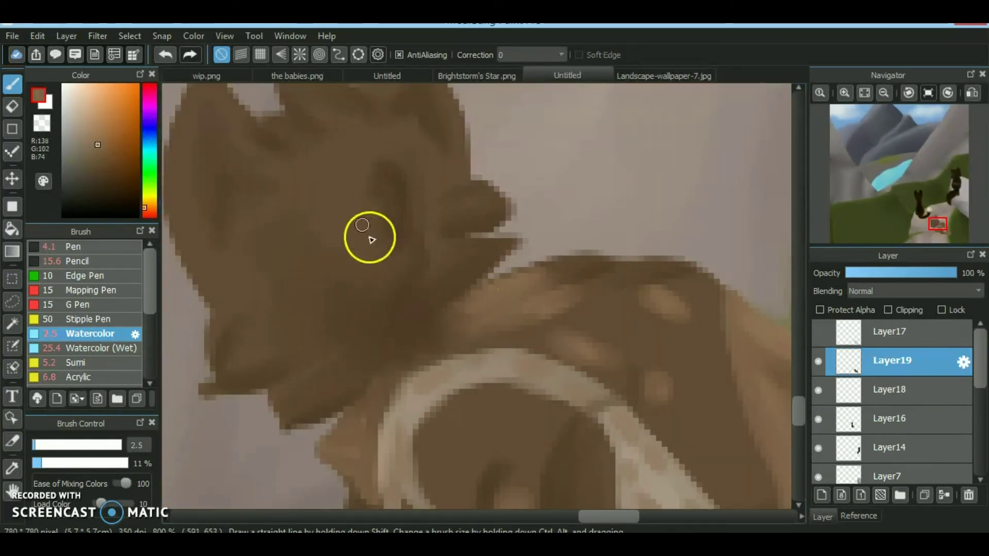
{"action": "scroll", "coordinate": [484, 230], "scroll_direction": "left", "scroll_amount": 3}
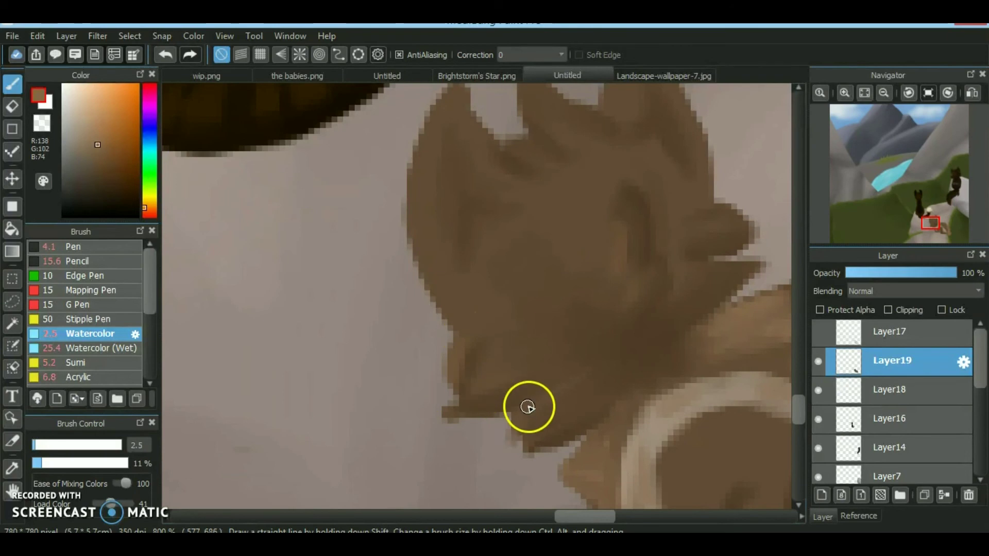
{"action": "scroll", "coordinate": [890, 214], "scroll_direction": "up", "scroll_amount": 3}
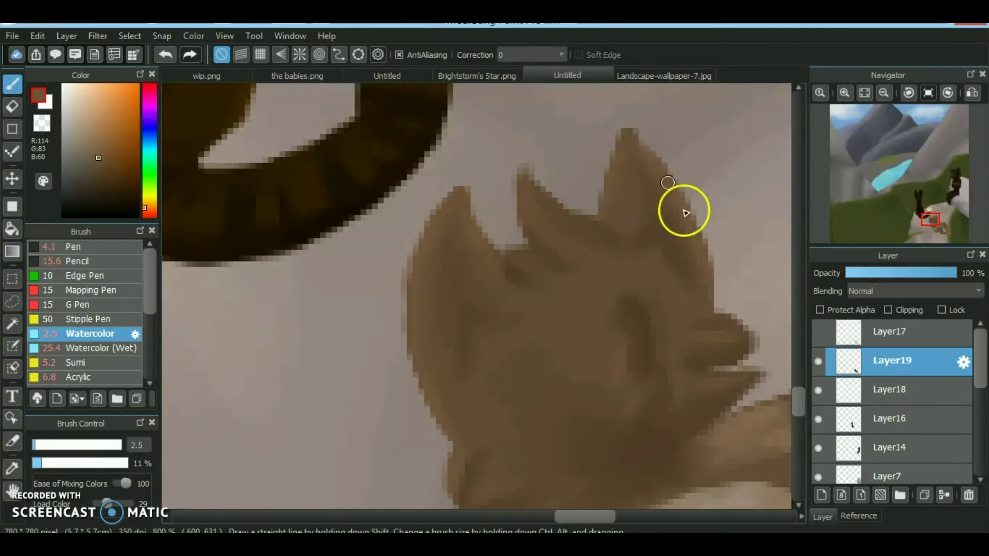
{"action": "scroll", "coordinate": [573, 230], "scroll_direction": "down", "scroll_amount": 3}
Add a layer above Layer19 and airbrush bright yellow (RGB 253, 253, 59) light over the upper-left sky and mountains
{"action": "key", "text": "ctrl+0"}
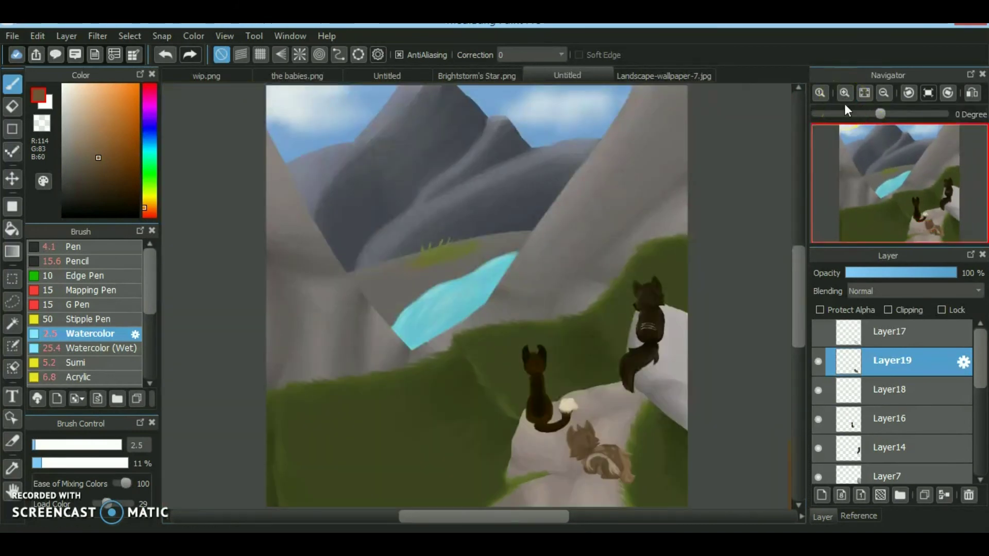
{"action": "left_click", "coordinate": [822, 493]}
{"action": "left_click", "coordinate": [146, 195]}
{"action": "scroll", "coordinate": [135, 301], "scroll_direction": "down", "scroll_amount": 2}
{"action": "left_click", "coordinate": [123, 319]}
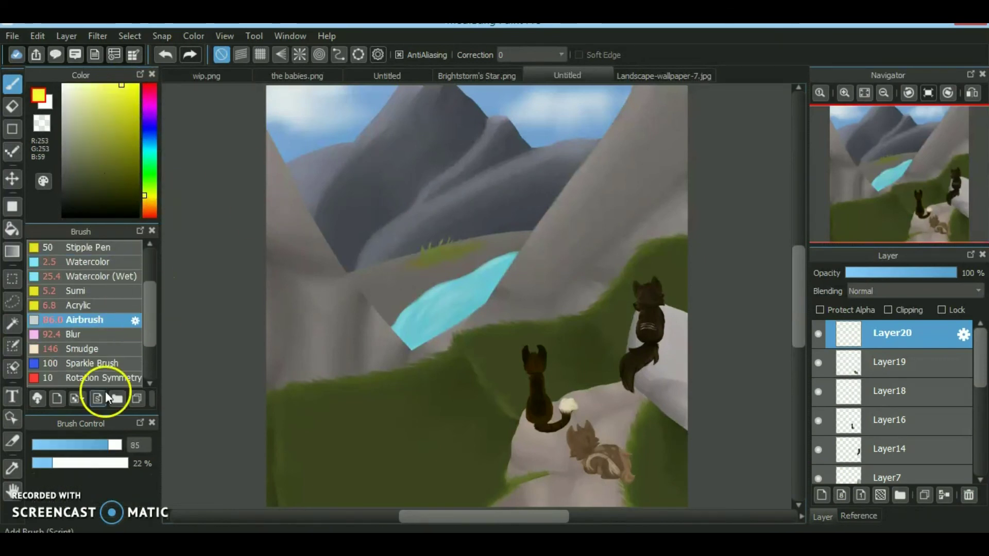
{"action": "left_click", "coordinate": [883, 94]}
{"action": "left_click_drag", "start_coordinate": [360, 201], "coordinate": [387, 120]}
Set the yellow light layer's blending to Lighten and its opacity to 38%
{"action": "left_click_drag", "start_coordinate": [956, 273], "coordinate": [888, 273]}
{"action": "left_click", "coordinate": [912, 291]}
{"action": "left_click", "coordinate": [883, 336]}
Spread the yellow light across the mountains and cliffs with Airbrush at size 146, and lower Layer20's opacity further
{"action": "left_click_drag", "start_coordinate": [122, 445], "coordinate": [102, 445]}
{"action": "left_click_drag", "start_coordinate": [577, 268], "coordinate": [453, 170]}
{"action": "key", "text": "ctrl+z"}
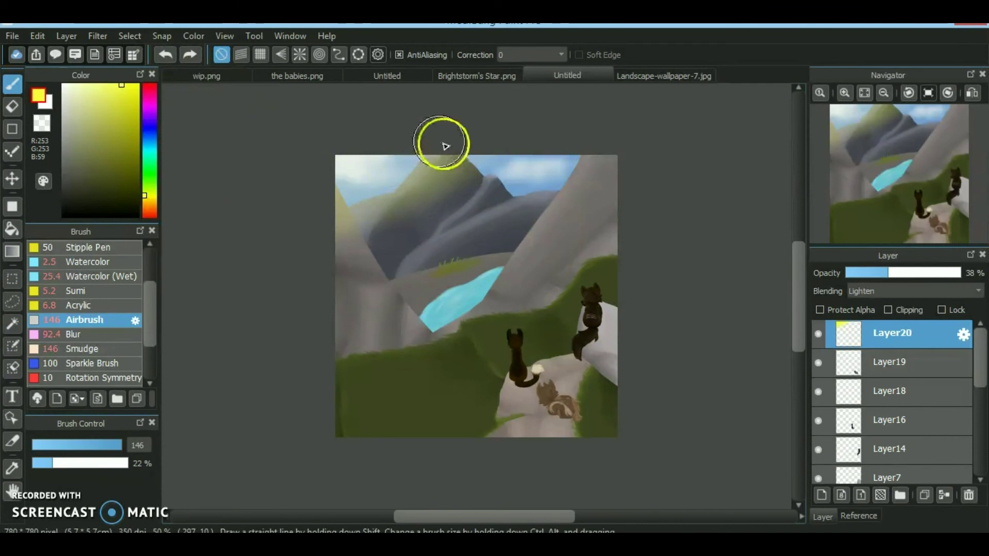
{"action": "left_click_drag", "start_coordinate": [391, 303], "coordinate": [355, 196]}
{"action": "left_click_drag", "start_coordinate": [889, 276], "coordinate": [875, 273]}
Add a second light layer set to Lighten at 57% opacity, with Airbrush at size 23 and 6% brush opacity
{"action": "key", "text": "ctrl+shift+n"}
{"action": "left_click_drag", "start_coordinate": [77, 463], "coordinate": [35, 464]}
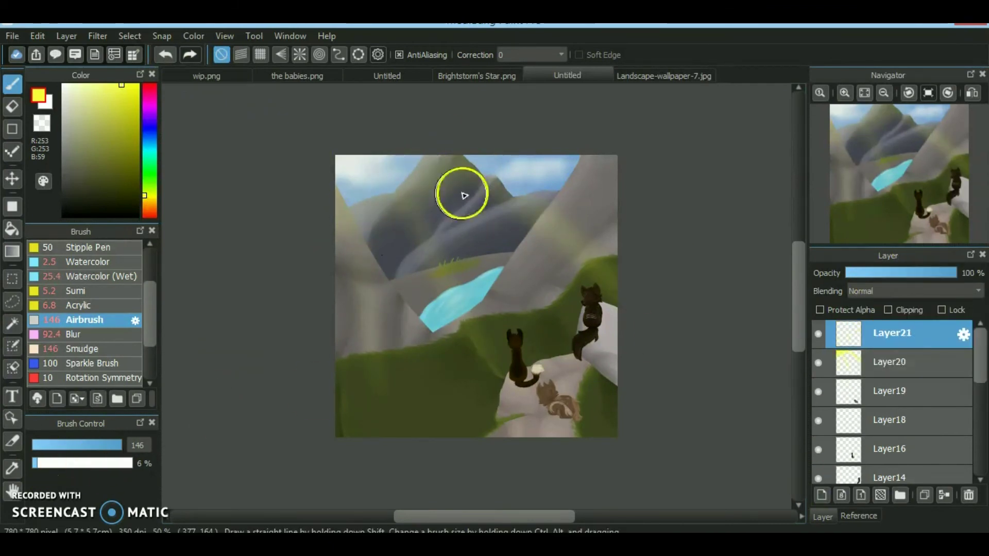
{"action": "left_click", "coordinate": [900, 291]}
{"action": "left_click", "coordinate": [883, 335]}
{"action": "left_click_drag", "start_coordinate": [922, 273], "coordinate": [911, 273]}
{"action": "left_click", "coordinate": [74, 445]}
{"action": "left_click", "coordinate": [845, 94]}
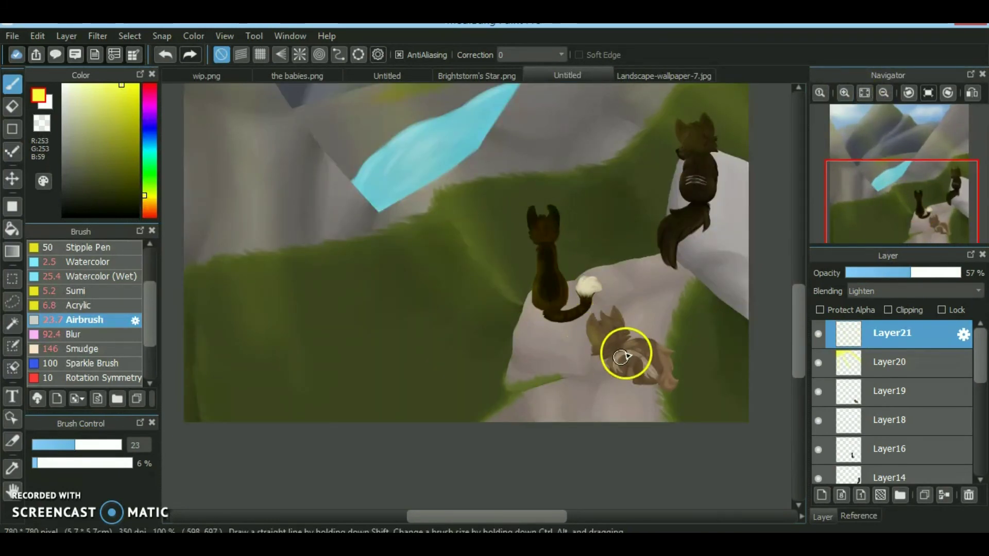
Hide Layer21 and Layer20 and add a new layer above them
{"action": "scroll", "coordinate": [607, 284], "scroll_direction": "up", "scroll_amount": 2}
{"action": "scroll", "coordinate": [591, 215], "scroll_direction": "right", "scroll_amount": 3}
{"action": "left_click", "coordinate": [818, 333]}
{"action": "left_click", "coordinate": [818, 362]}
{"action": "key", "text": "ctrl+shift+n"}
Choose white for the airbrush and set Layer22 to Screen blending at 75% opacity
{"action": "scroll", "coordinate": [432, 316], "scroll_direction": "down", "scroll_amount": 2}
{"action": "scroll", "coordinate": [432, 315], "scroll_direction": "right", "scroll_amount": 2}
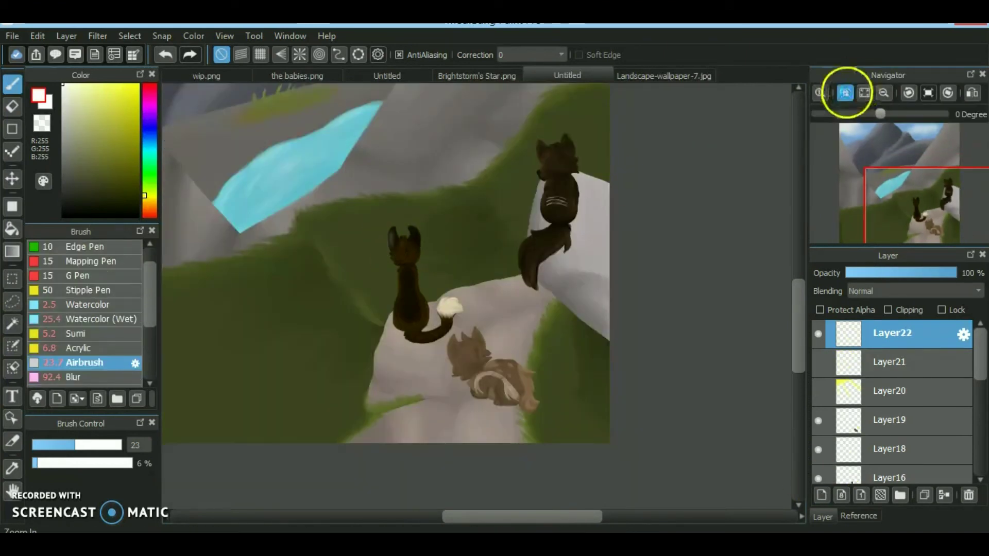
{"action": "left_click", "coordinate": [845, 93]}
{"action": "left_click", "coordinate": [912, 291]}
{"action": "left_click", "coordinate": [877, 333]}
{"action": "left_click_drag", "start_coordinate": [885, 273], "coordinate": [897, 274]}
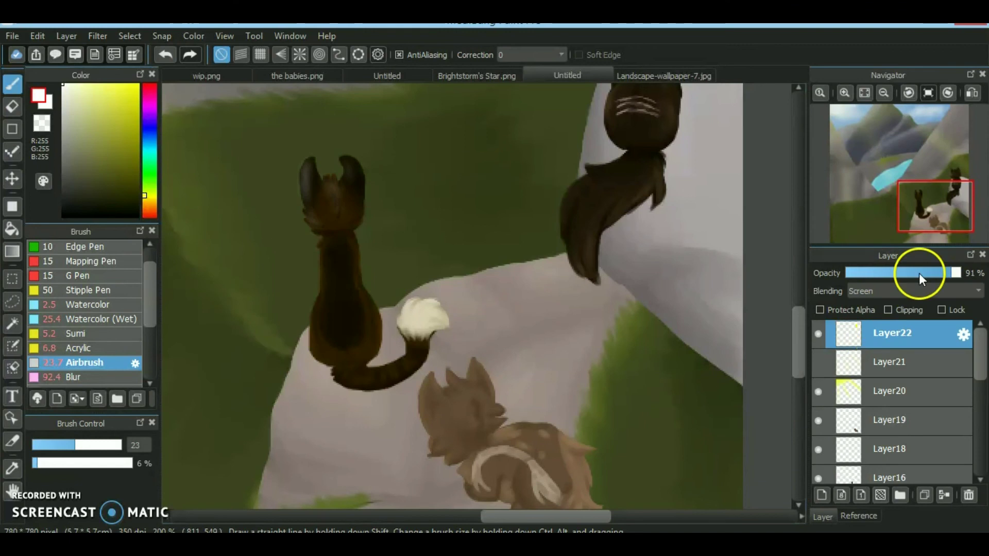
Airbrush soft white highlights on Layer22 over the striped cat, the scarred cat and the third cat
{"action": "mouse_move", "coordinate": [325, 267]}
{"action": "left_mouse_down"}
{"action": "mouse_move", "coordinate": [320, 309]}
{"action": "mouse_move", "coordinate": [323, 296]}
{"action": "mouse_move", "coordinate": [360, 376]}
{"action": "mouse_move", "coordinate": [352, 277]}
{"action": "left_mouse_up"}
{"action": "left_click_drag", "start_coordinate": [916, 212], "coordinate": [928, 192]}
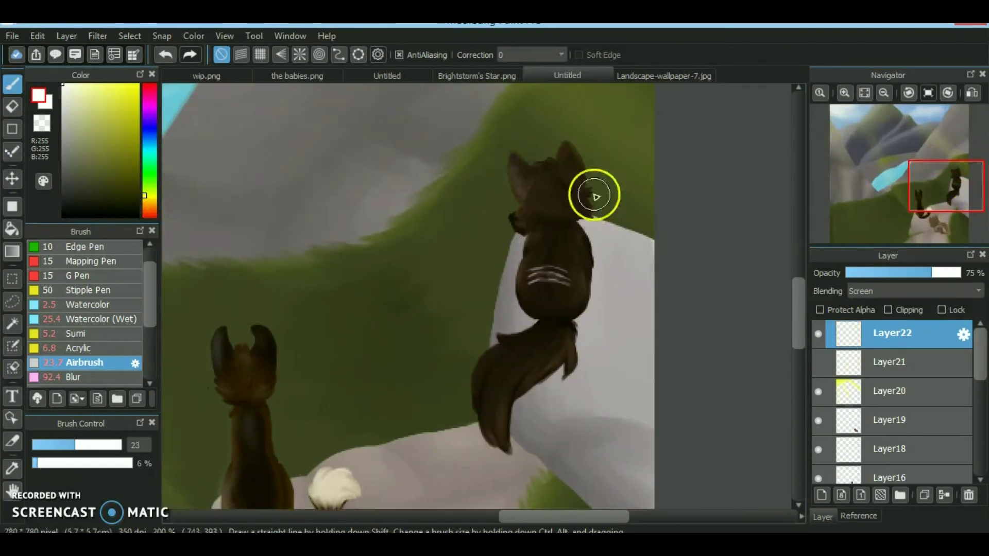
{"action": "mouse_move", "coordinate": [563, 176]}
{"action": "left_mouse_down"}
{"action": "mouse_move", "coordinate": [532, 274]}
{"action": "mouse_move", "coordinate": [541, 329]}
{"action": "mouse_move", "coordinate": [485, 415]}
{"action": "left_mouse_up"}
{"action": "left_click_drag", "start_coordinate": [942, 182], "coordinate": [937, 212]}
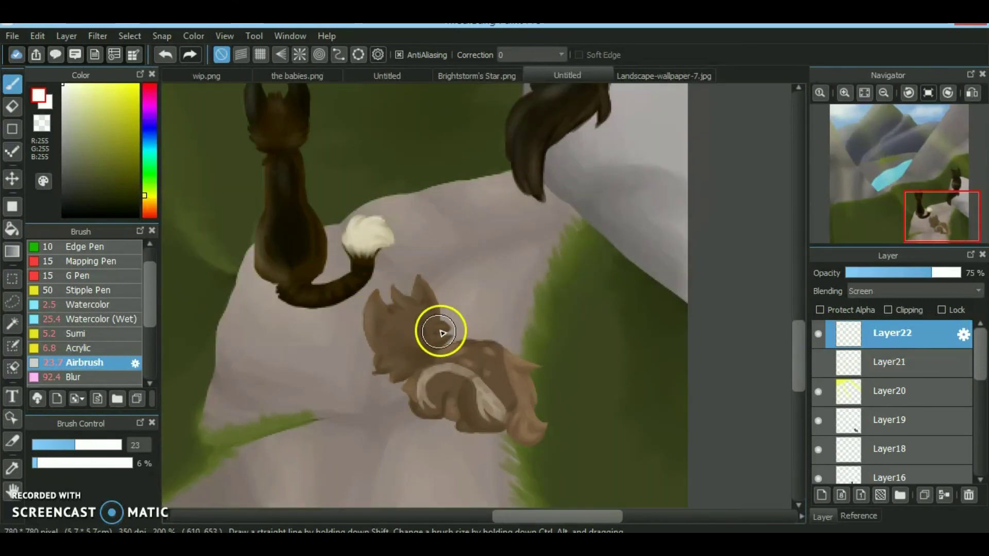
{"action": "left_click_drag", "start_coordinate": [435, 383], "coordinate": [380, 361]}
Switch Layer22 to Overlay blending and airbrush black shading over the third cat and the scarred cat
{"action": "left_click", "coordinate": [914, 291]}
{"action": "left_click", "coordinate": [871, 331]}
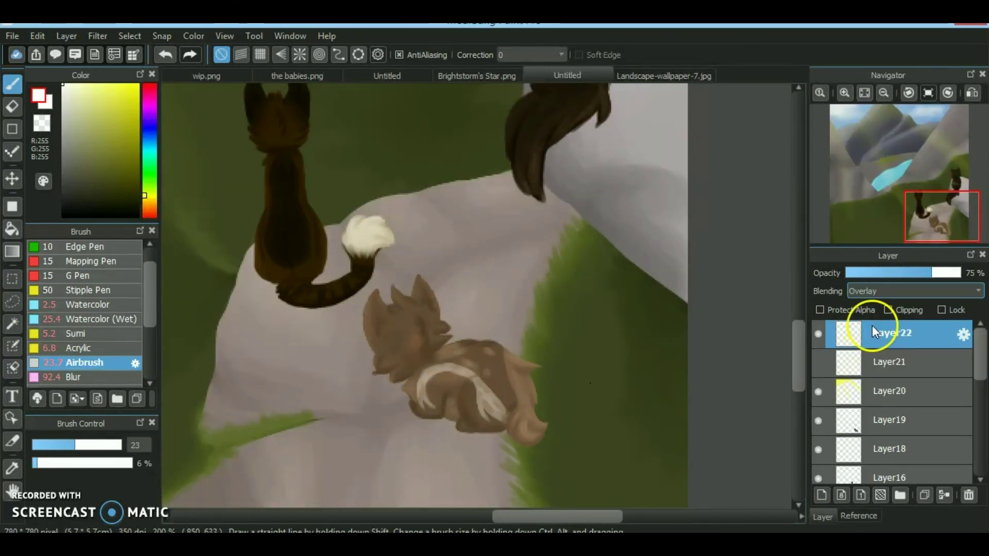
{"action": "key", "text": "x"}
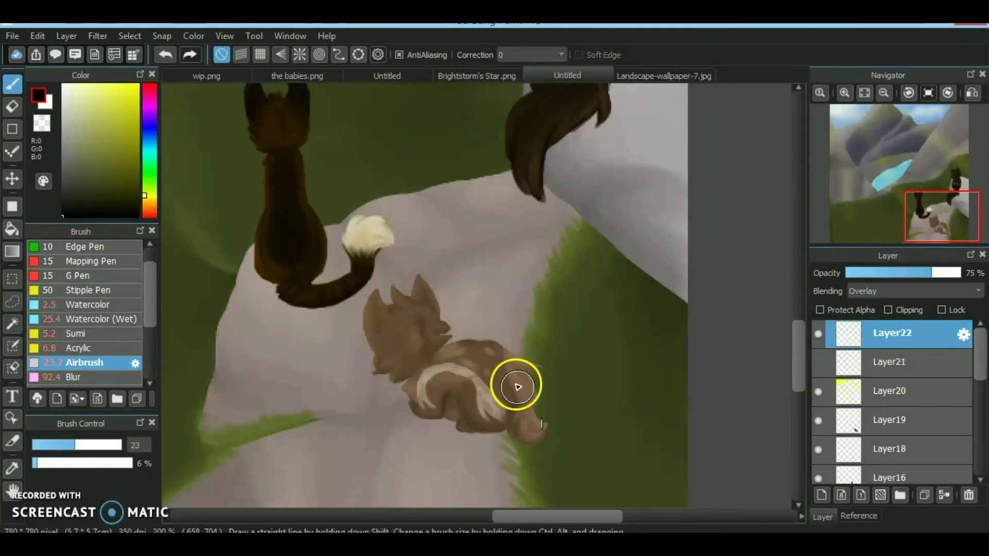
{"action": "mouse_move", "coordinate": [915, 205]}
{"action": "left_click_drag", "start_coordinate": [916, 205], "coordinate": [922, 182]}
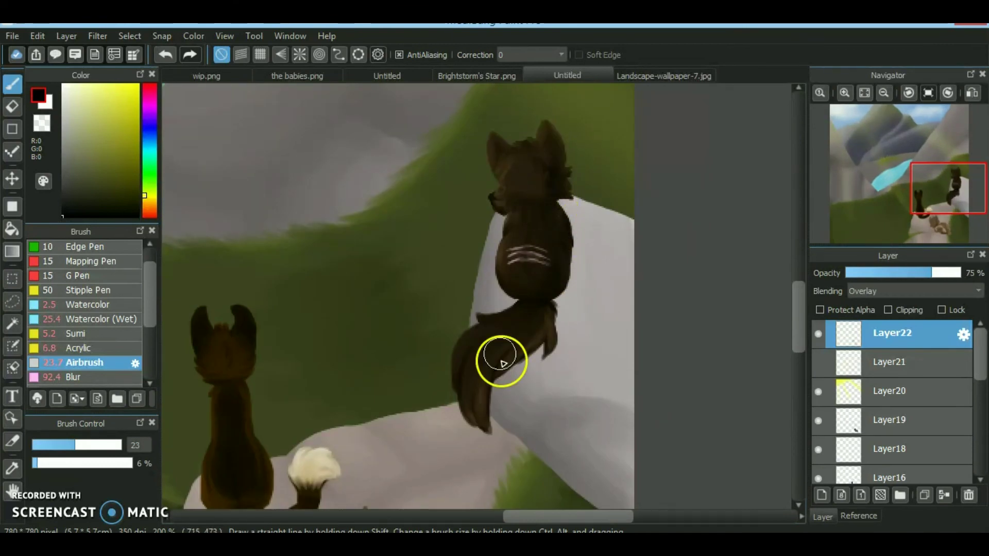
Reduce Layer22's opacity to 27%, try other blending modes such as Multiply, and set it back to Overlay
{"action": "mouse_move", "coordinate": [927, 272]}
{"action": "left_mouse_down"}
{"action": "mouse_move", "coordinate": [907, 285]}
{"action": "mouse_move", "coordinate": [876, 274]}
{"action": "left_mouse_up"}
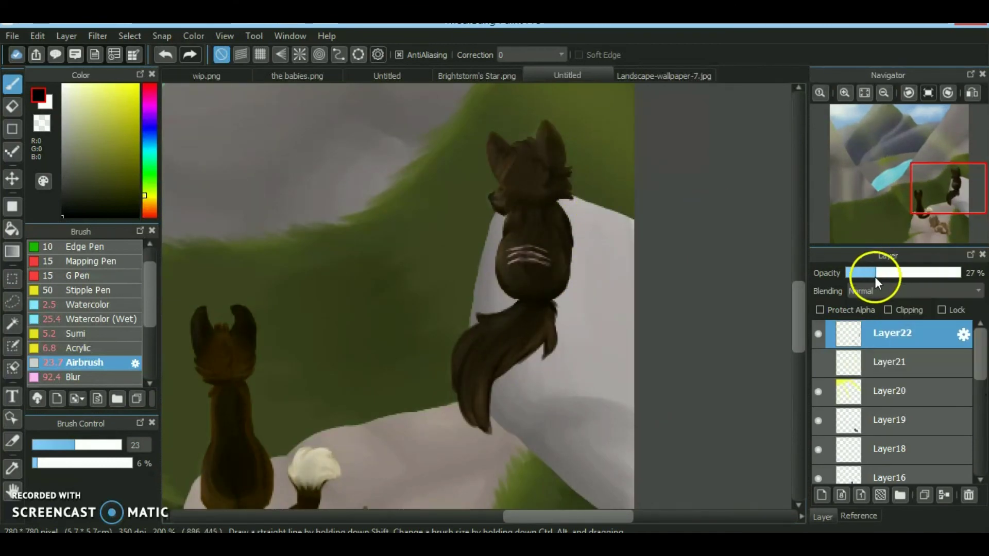
{"action": "left_click", "coordinate": [886, 291]}
{"action": "left_click", "coordinate": [873, 380]}
{"action": "left_click", "coordinate": [876, 291]}
{"action": "left_click", "coordinate": [873, 322]}
{"action": "left_click", "coordinate": [875, 291]}
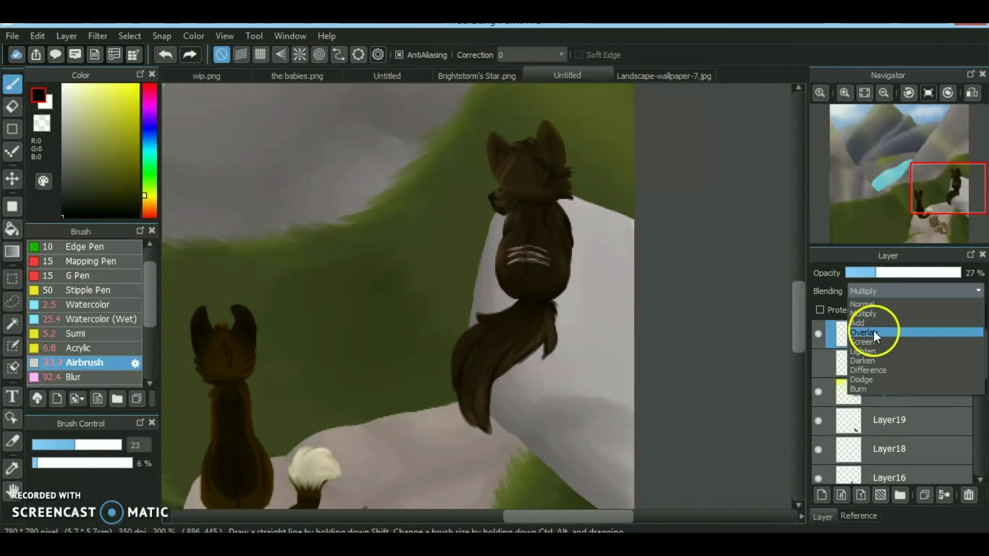
{"action": "left_click", "coordinate": [873, 329]}
Show Layer21 again and open the photo of a kitten among pink flowers as the reference image
{"action": "key", "text": "ctrl+0"}
{"action": "left_click", "coordinate": [818, 362]}
{"action": "left_click", "coordinate": [858, 516]}
{"action": "left_click", "coordinate": [825, 276]}
{"action": "left_click", "coordinate": [58, 410]}
{"action": "left_click_drag", "start_coordinate": [975, 110], "coordinate": [975, 453]}
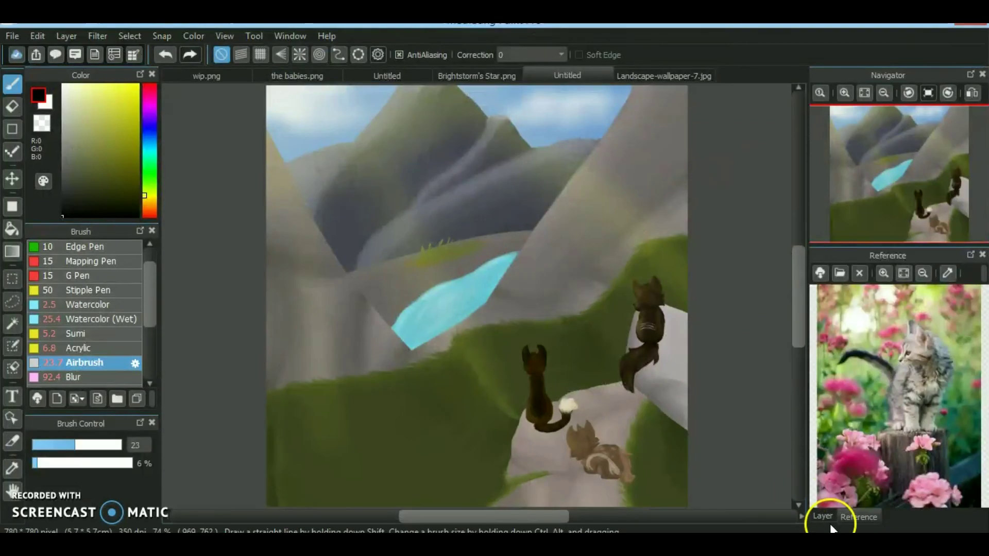
Add a layer directly above Layer1 and paint three yellow (RGB 235, 235, 4) flowers on the lower-right grass with Watercolor at size 9.8
{"action": "left_click", "coordinate": [823, 516]}
{"action": "left_click", "coordinate": [822, 495]}
{"action": "left_click", "coordinate": [90, 305]}
{"action": "left_click", "coordinate": [844, 93]}
{"action": "left_click", "coordinate": [39, 462]}
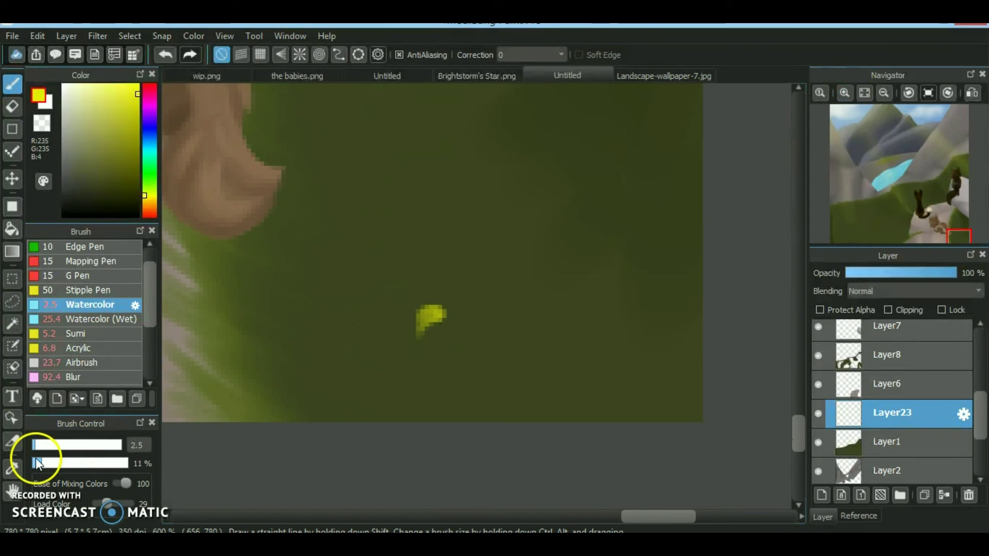
{"action": "left_click", "coordinate": [49, 445]}
{"action": "mouse_move", "coordinate": [428, 309]}
{"action": "left_mouse_down"}
{"action": "mouse_move", "coordinate": [443, 332]}
{"action": "mouse_move", "coordinate": [445, 287]}
{"action": "mouse_move", "coordinate": [494, 326]}
{"action": "mouse_move", "coordinate": [428, 335]}
{"action": "left_mouse_up"}
{"action": "mouse_move", "coordinate": [603, 255]}
{"action": "left_mouse_down"}
{"action": "mouse_move", "coordinate": [575, 258]}
{"action": "mouse_move", "coordinate": [580, 277]}
{"action": "mouse_move", "coordinate": [581, 223]}
{"action": "left_mouse_up"}
{"action": "mouse_move", "coordinate": [574, 402]}
{"action": "left_mouse_down"}
{"action": "mouse_move", "coordinate": [546, 353]}
{"action": "mouse_move", "coordinate": [582, 352]}
{"action": "mouse_move", "coordinate": [576, 410]}
{"action": "left_mouse_up"}
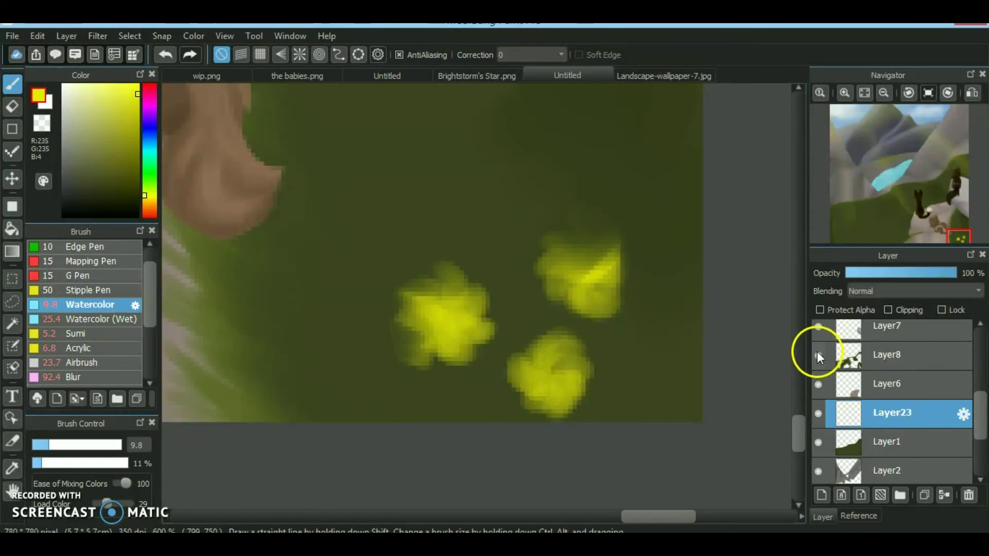
Shift the yellow flowers slightly to the right and move Layer23 up between Layer8 and Layer7
{"action": "key", "text": "v"}
{"action": "mouse_move", "coordinate": [528, 356]}
{"action": "left_mouse_down"}
{"action": "mouse_move", "coordinate": [497, 325]}
{"action": "mouse_move", "coordinate": [545, 362]}
{"action": "left_mouse_up"}
{"action": "left_click_drag", "start_coordinate": [876, 413], "coordinate": [881, 360]}
{"action": "left_click", "coordinate": [889, 327]}
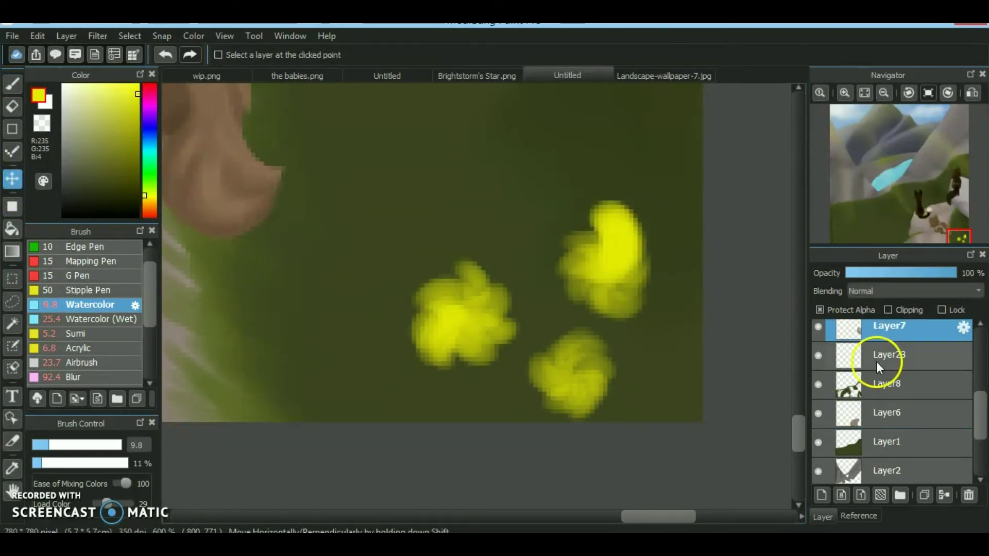
Paint small yellow flowers on the left meadow on Layer23 with Watercolor at size 4.8
{"action": "left_click", "coordinate": [931, 235]}
{"action": "scroll", "coordinate": [595, 269], "scroll_direction": "down", "scroll_amount": 5}
{"action": "left_click", "coordinate": [37, 443]}
{"action": "scroll", "coordinate": [874, 215], "scroll_direction": "up", "scroll_amount": 3}
{"action": "left_click", "coordinate": [875, 215]}
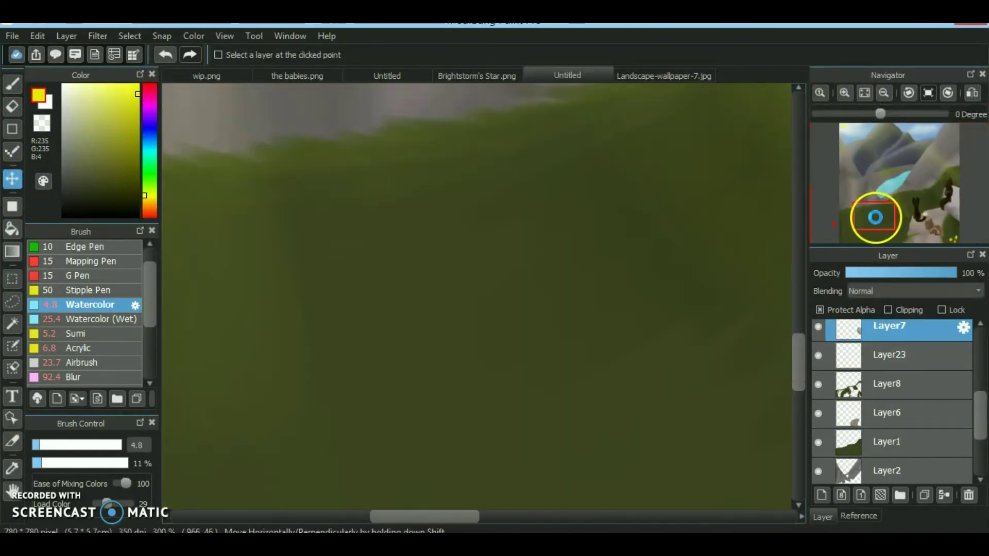
{"action": "key", "text": "b"}
{"action": "left_click", "coordinate": [876, 358]}
{"action": "scroll", "coordinate": [917, 371], "scroll_direction": "up", "scroll_amount": 2}
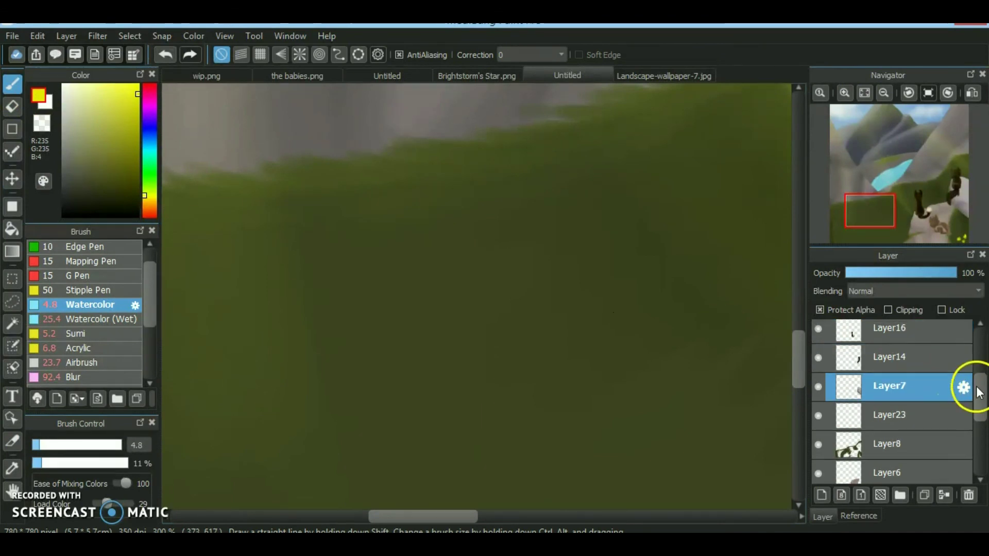
{"action": "left_click_drag", "start_coordinate": [401, 237], "coordinate": [405, 220]}
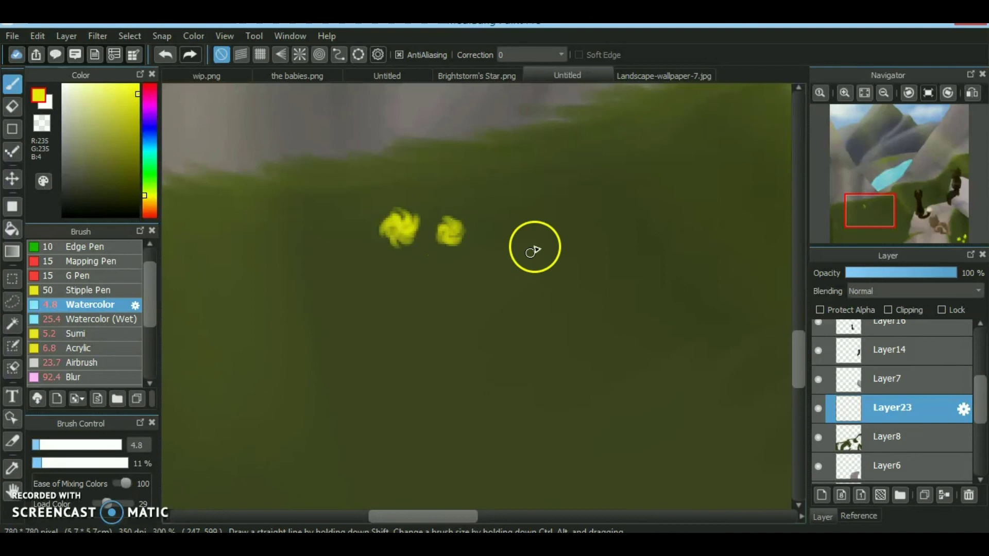
Shade the lower-right yellow flowers with olive (RGB 101, 101, 10)
{"action": "left_click", "coordinate": [858, 516]}
{"action": "left_click", "coordinate": [201, 168], "text": "alt"}
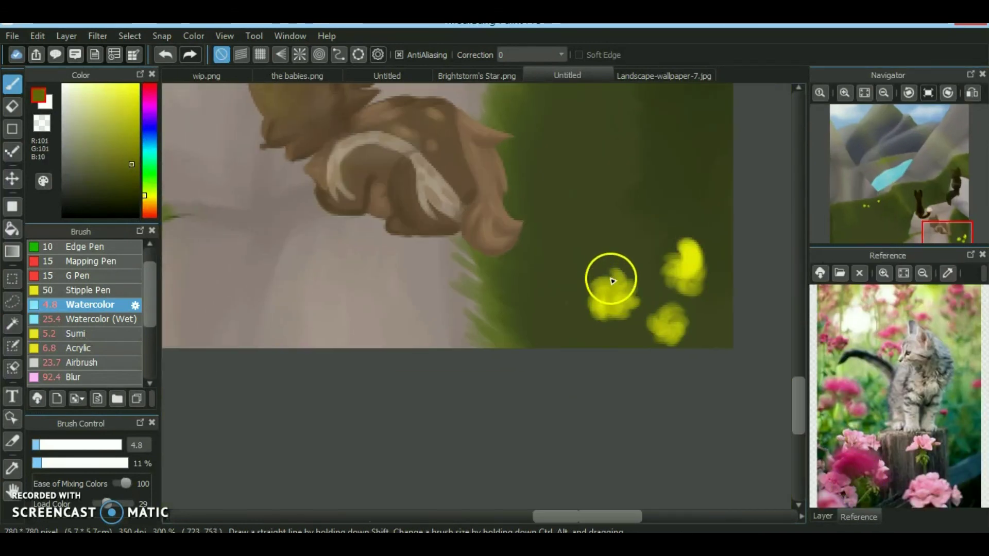
Sample pink (RGB 253, 169, 205) from the reference photo's flowers and paint four pink flowers on the lower meadow
{"action": "left_click_drag", "start_coordinate": [934, 443], "coordinate": [908, 355]}
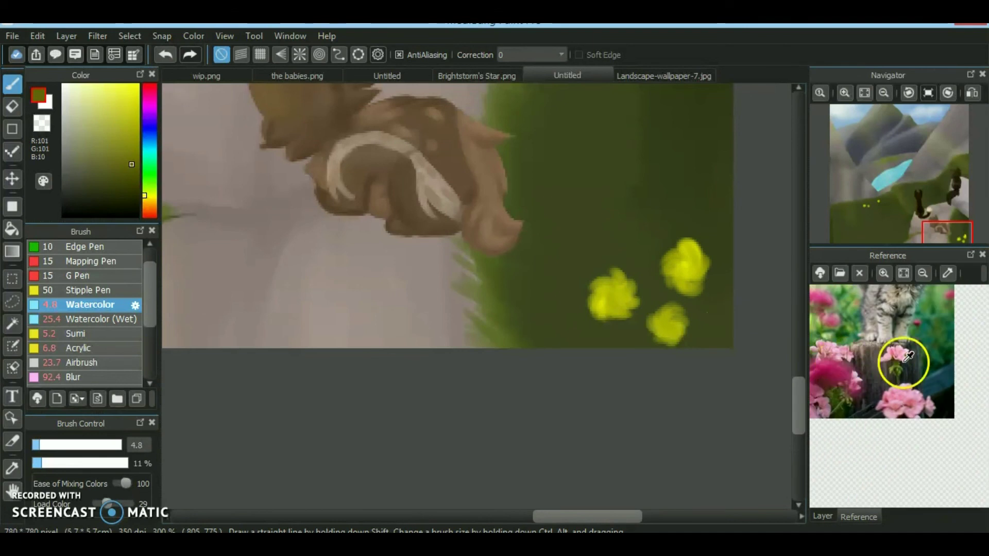
{"action": "left_click", "coordinate": [908, 356]}
{"action": "left_click", "coordinate": [883, 227]}
{"action": "left_click_drag", "start_coordinate": [471, 262], "coordinate": [442, 234]}
{"action": "left_click", "coordinate": [165, 54]}
{"action": "left_click", "coordinate": [488, 263]}
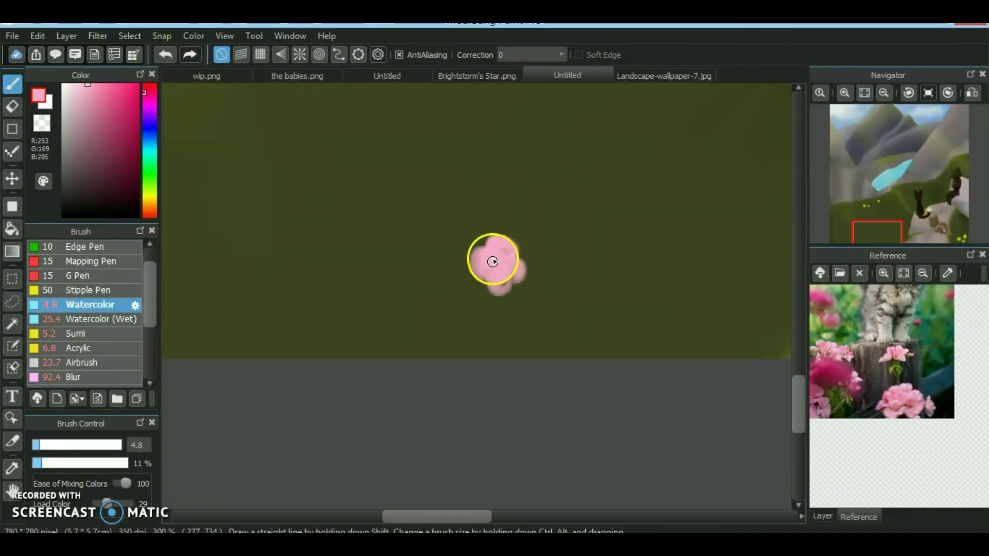
{"action": "left_click", "coordinate": [879, 230]}
{"action": "left_click", "coordinate": [578, 305]}
{"action": "left_click_drag", "start_coordinate": [608, 329], "coordinate": [593, 302]}
{"action": "left_click_drag", "start_coordinate": [469, 301], "coordinate": [487, 308]}
Scale down the four pink flowers and move them up and right on the meadow, beside the rock with the middle cat
{"action": "left_click", "coordinate": [864, 92]}
{"action": "left_click", "coordinate": [12, 303]}
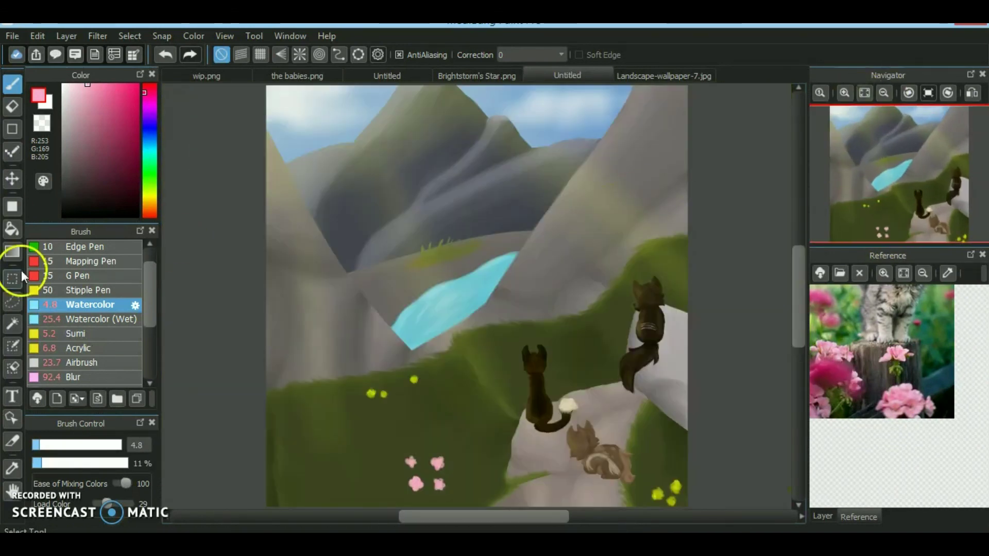
{"action": "key", "text": "ctrl+t"}
{"action": "scroll", "coordinate": [877, 234], "scroll_direction": "up", "scroll_amount": 3}
{"action": "left_click_drag", "start_coordinate": [364, 358], "coordinate": [386, 348]}
{"action": "left_click_drag", "start_coordinate": [364, 137], "coordinate": [389, 180]}
{"action": "left_click_drag", "start_coordinate": [615, 359], "coordinate": [591, 338]}
{"action": "left_click_drag", "start_coordinate": [878, 229], "coordinate": [887, 217]}
{"action": "left_click_drag", "start_coordinate": [660, 148], "coordinate": [594, 193]}
{"action": "mouse_move", "coordinate": [451, 329]}
{"action": "left_mouse_down"}
{"action": "mouse_move", "coordinate": [501, 288]}
{"action": "mouse_move", "coordinate": [538, 283]}
{"action": "left_mouse_up"}
{"action": "left_click_drag", "start_coordinate": [468, 177], "coordinate": [499, 201]}
{"action": "left_click_drag", "start_coordinate": [512, 298], "coordinate": [558, 291]}
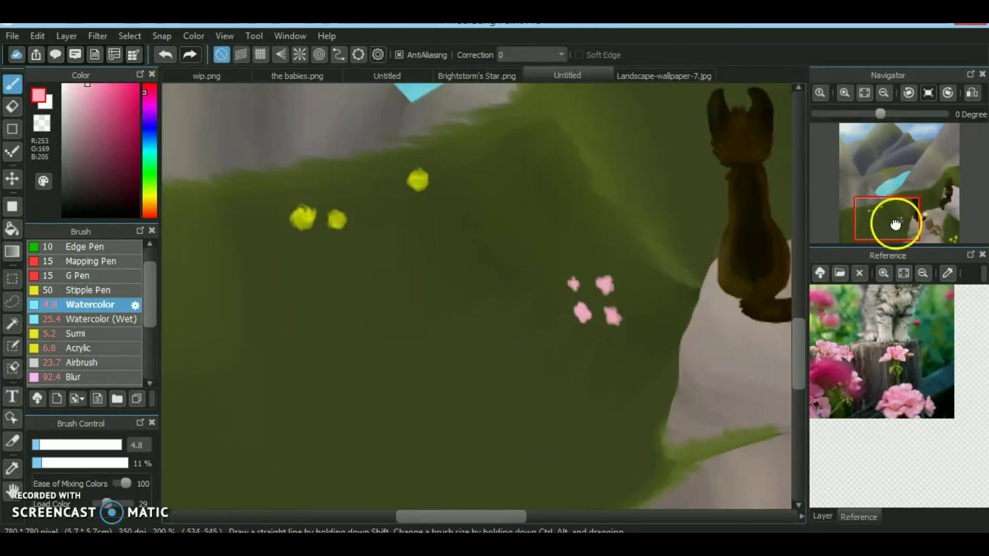
Paint three pink flowers above the lower-right yellow flowers and shade the pink flowers' centres with crimson (RGB 140, 11, 65)
{"action": "scroll", "coordinate": [894, 221], "scroll_direction": "up", "scroll_amount": 2}
{"action": "left_click_drag", "start_coordinate": [894, 221], "coordinate": [943, 236]}
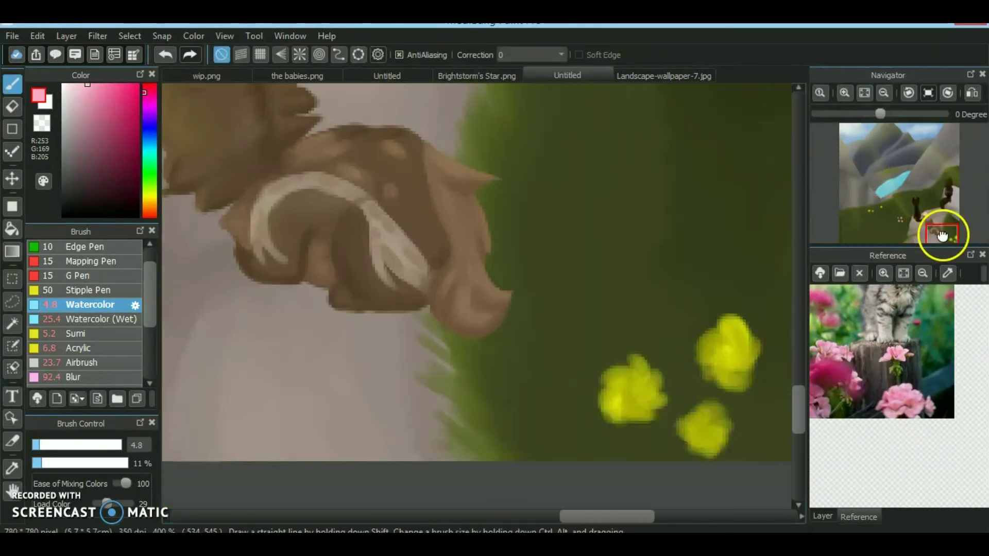
{"action": "mouse_move", "coordinate": [566, 309]}
{"action": "left_mouse_down"}
{"action": "mouse_move", "coordinate": [599, 308]}
{"action": "mouse_move", "coordinate": [579, 326]}
{"action": "left_mouse_up"}
{"action": "left_click_drag", "start_coordinate": [575, 202], "coordinate": [577, 237]}
{"action": "left_click_drag", "start_coordinate": [657, 206], "coordinate": [662, 242]}
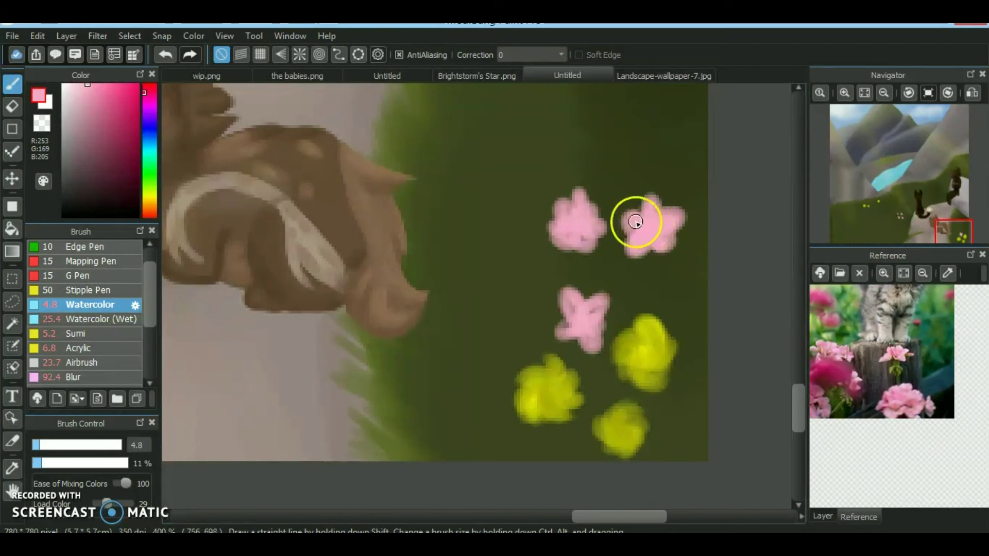
{"action": "left_click_drag", "start_coordinate": [930, 232], "coordinate": [894, 216]}
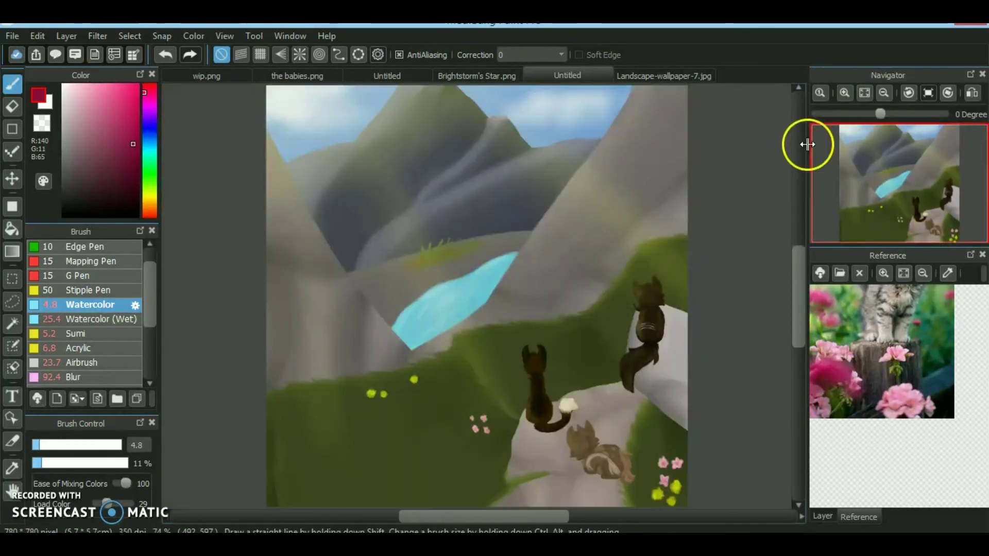
Write a black signature near the painting's lower-left corner on new Layer24 with the Pen at size 2.5
{"action": "scroll", "coordinate": [122, 254], "scroll_direction": "up", "scroll_amount": 2}
{"action": "left_click", "coordinate": [103, 247]}
{"action": "left_click", "coordinate": [822, 517]}
{"action": "scroll", "coordinate": [972, 349], "scroll_direction": "up", "scroll_amount": 2}
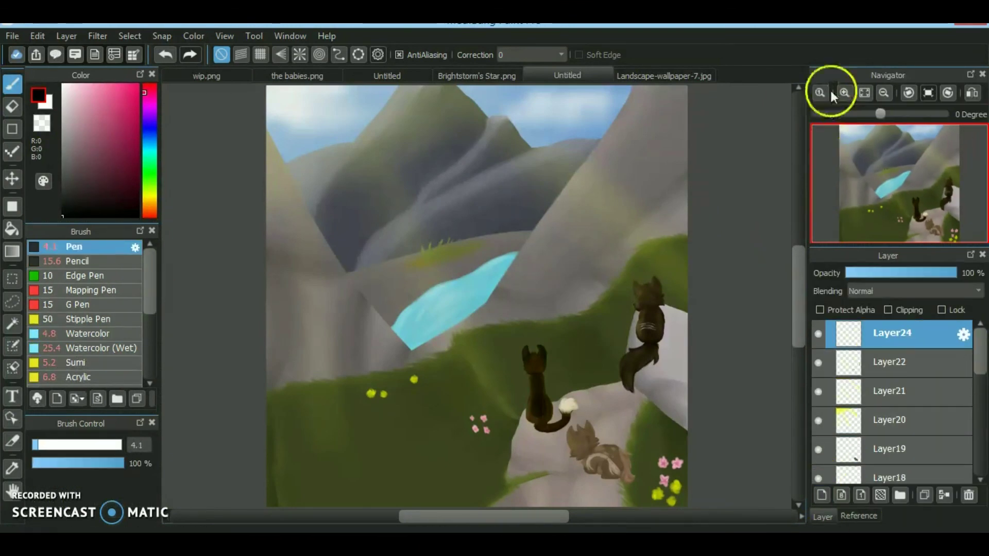
{"action": "scroll", "coordinate": [548, 210], "scroll_direction": "up", "scroll_amount": 6}
{"action": "left_click", "coordinate": [841, 239]}
{"action": "mouse_move", "coordinate": [309, 372]}
{"action": "left_mouse_down"}
{"action": "mouse_move", "coordinate": [317, 326]}
{"action": "mouse_move", "coordinate": [382, 287]}
{"action": "mouse_move", "coordinate": [431, 217]}
{"action": "mouse_move", "coordinate": [637, 197]}
{"action": "left_mouse_up"}
{"action": "mouse_move", "coordinate": [384, 386]}
{"action": "left_mouse_down"}
{"action": "mouse_move", "coordinate": [572, 287]}
{"action": "mouse_move", "coordinate": [536, 378]}
{"action": "mouse_move", "coordinate": [621, 355]}
{"action": "left_mouse_up"}
Set Layer24's blending mode to Overlay and its opacity to 36%
{"action": "left_click", "coordinate": [922, 292]}
{"action": "left_click", "coordinate": [876, 329]}
{"action": "left_click_drag", "start_coordinate": [910, 273], "coordinate": [886, 273]}
Transform the signature on Layer24 to shift it into the painting's lower-left corner
{"action": "left_click", "coordinate": [864, 93]}
{"action": "key", "text": "ctrl+t"}
{"action": "mouse_move", "coordinate": [500, 309]}
{"action": "left_mouse_down"}
{"action": "mouse_move", "coordinate": [415, 314]}
{"action": "mouse_move", "coordinate": [464, 296]}
{"action": "left_mouse_up"}
{"action": "left_click", "coordinate": [845, 93]}
{"action": "key", "text": "Return"}
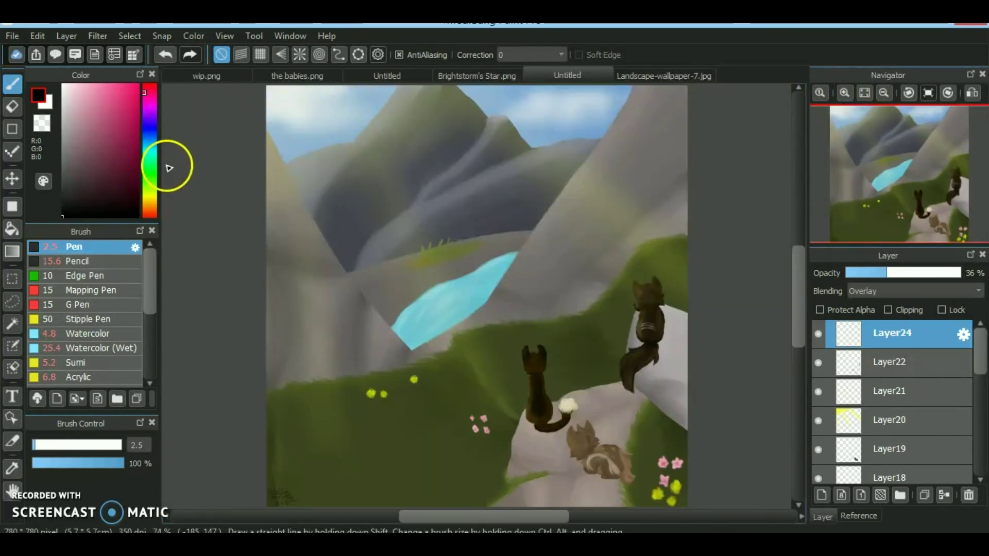
Add petal strokes to the lower-right yellow flowers on Layer23 with Watercolor at size 2.5 in dark yellow (RGB 172, 172, 4)
{"action": "scroll", "coordinate": [974, 393], "scroll_direction": "down", "scroll_amount": 3}
{"action": "left_click", "coordinate": [892, 437]}
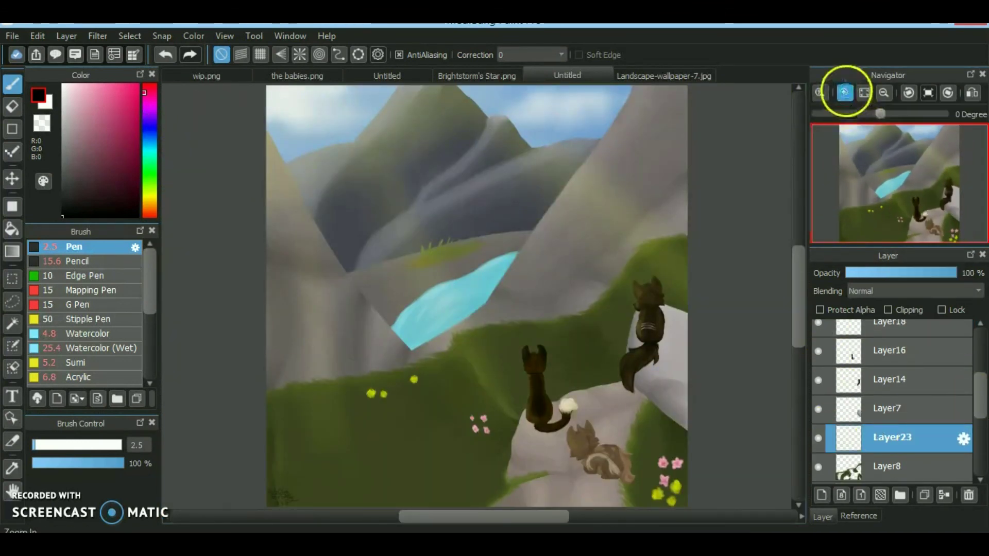
{"action": "left_click", "coordinate": [845, 93]}
{"action": "left_click", "coordinate": [845, 93]}
{"action": "left_click", "coordinate": [693, 356], "text": "alt"}
{"action": "scroll", "coordinate": [135, 311], "scroll_direction": "down", "scroll_amount": 2}
{"action": "left_click", "coordinate": [90, 295]}
{"action": "left_click_drag", "start_coordinate": [40, 452], "coordinate": [35, 452]}
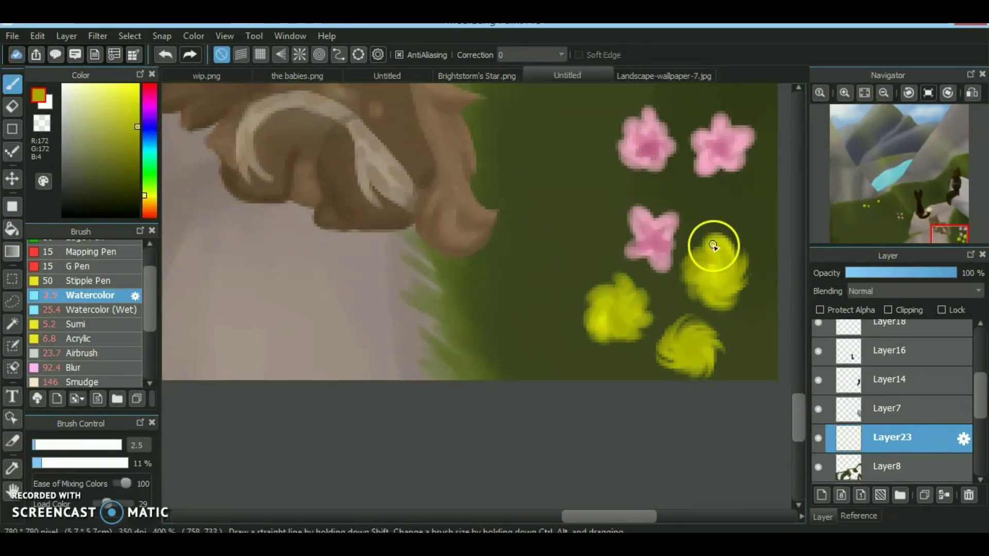
Detail the three yellow flowers on the left meadow with bright yellow (RGB 242, 242, 18)
{"action": "left_click", "coordinate": [127, 95]}
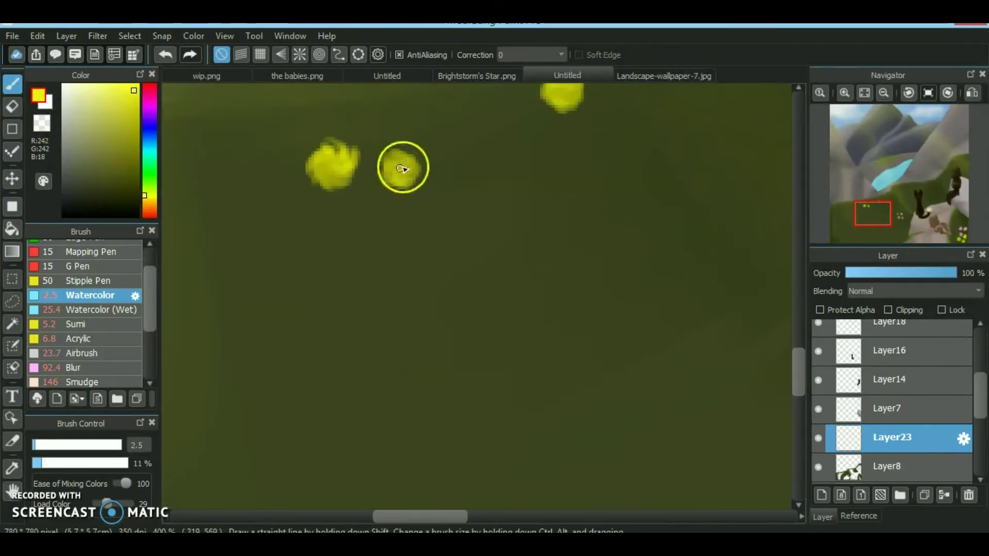
{"action": "scroll", "coordinate": [537, 231], "scroll_direction": "up", "scroll_amount": 3}
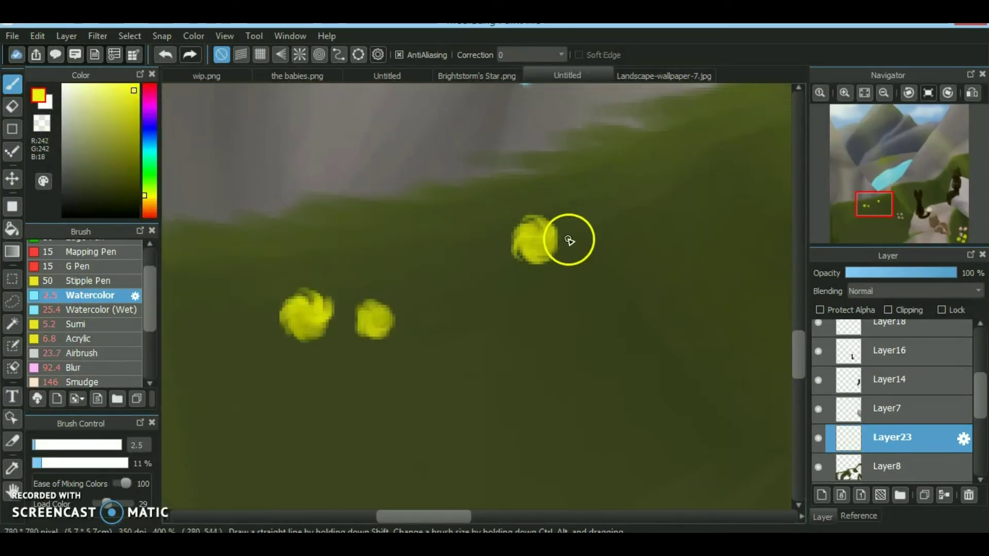